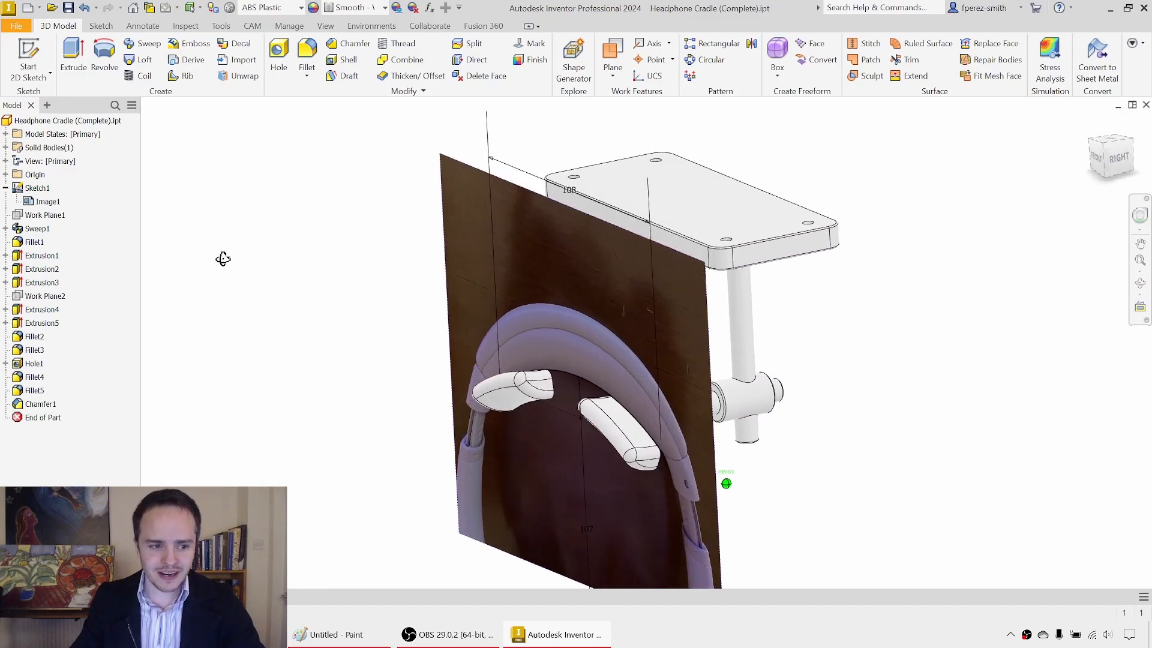
Step: Hide Sketch1 in the completed cradle model and create a new part from the metric Standard (mm).ipt template
right_click(36, 188)
click(72, 338)
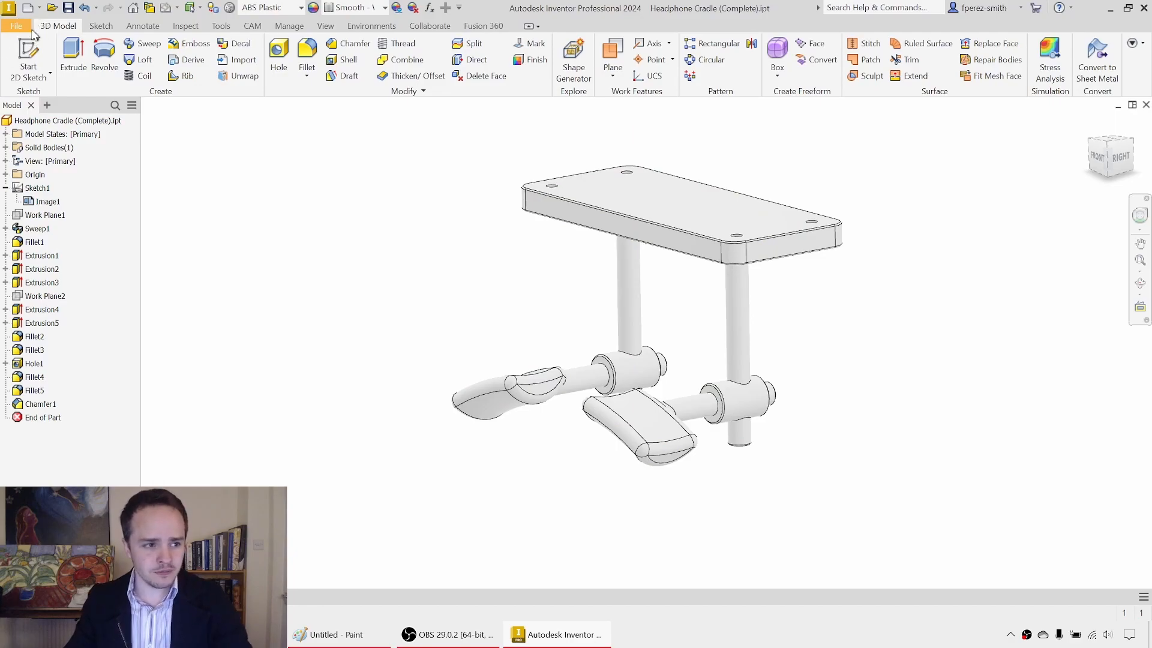
click(27, 28)
mouse_move(84, 75)
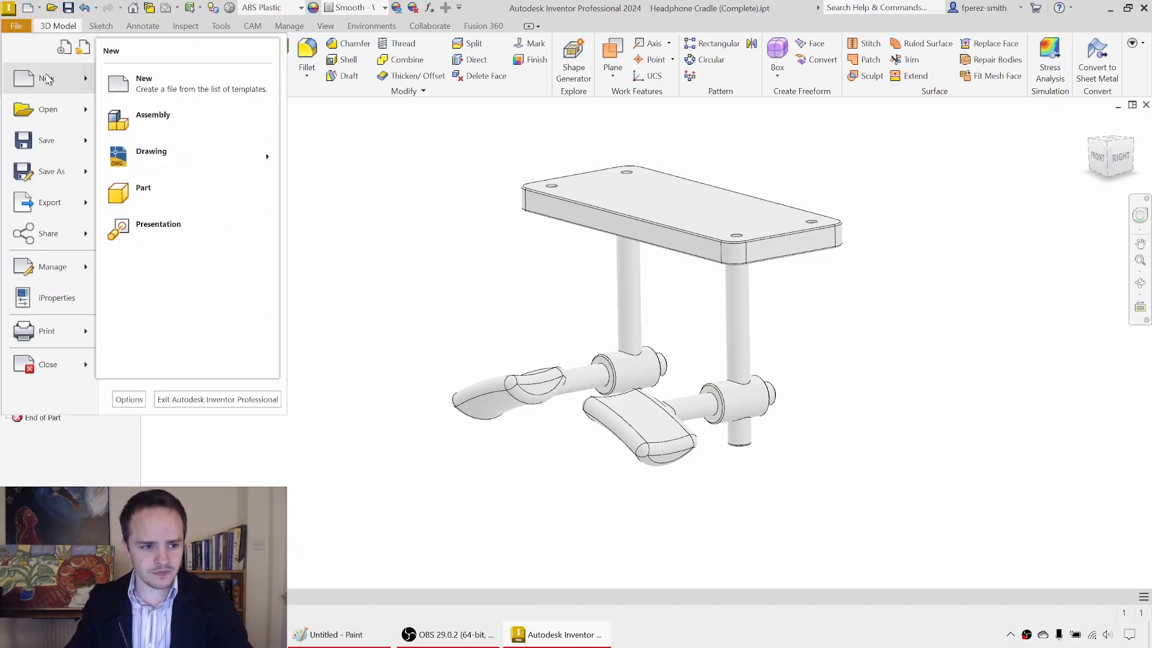
click(46, 79)
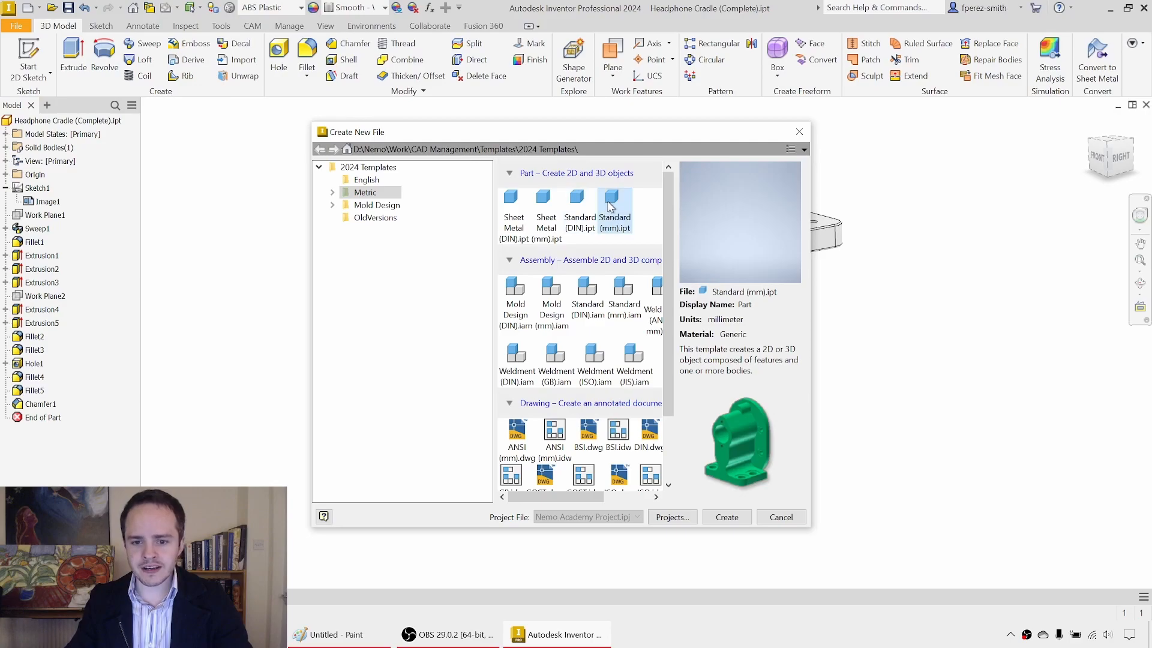
double_click(612, 207)
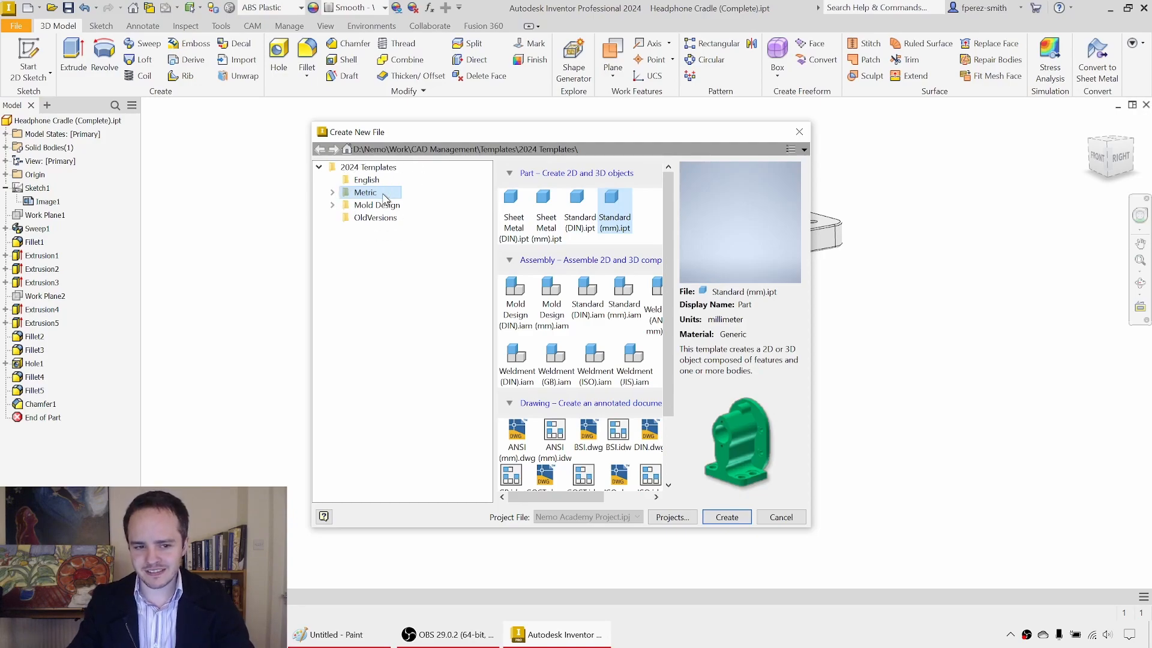
click(727, 522)
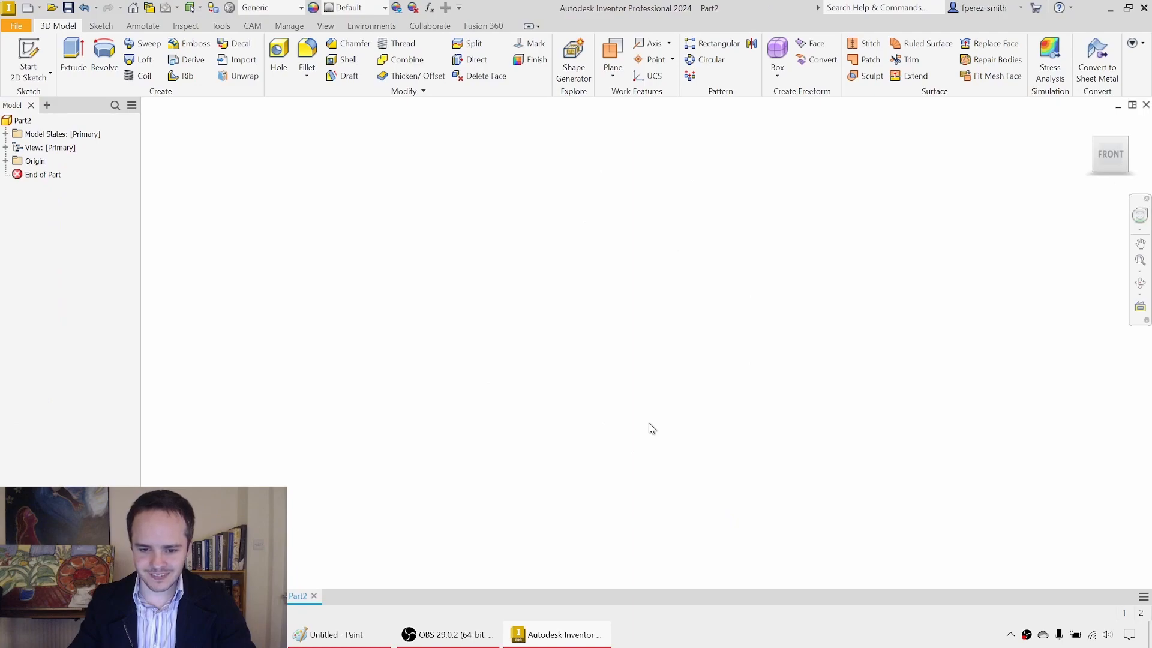
Step: Start a 2D sketch on the YZ plane of the new part
click(37, 45)
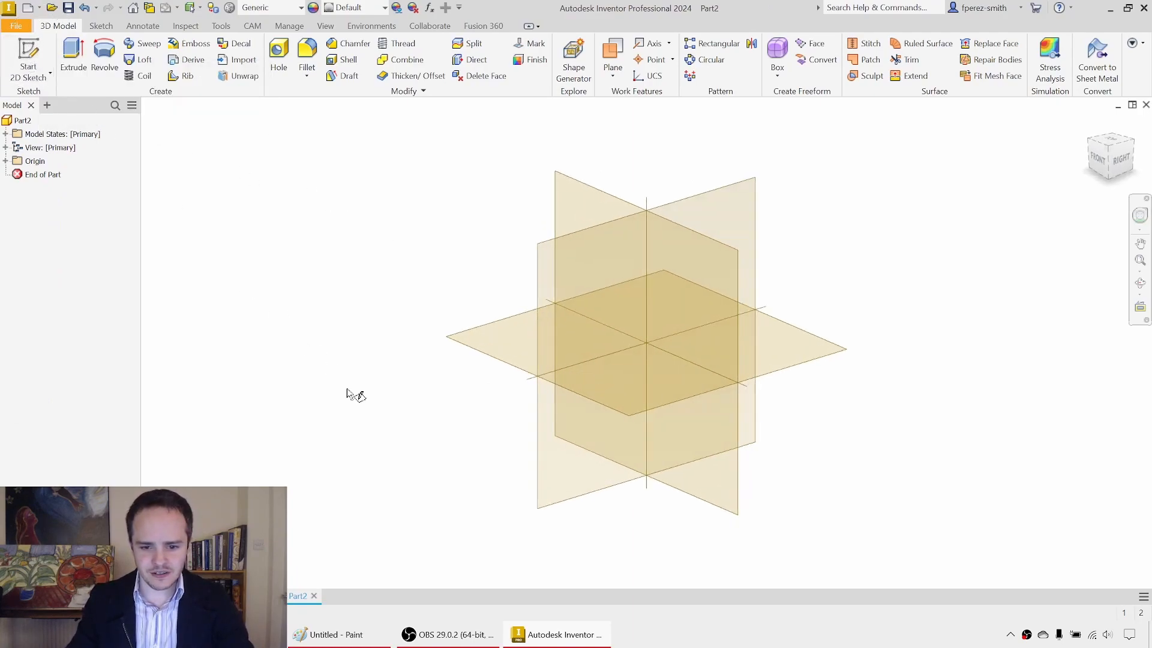
click(688, 210)
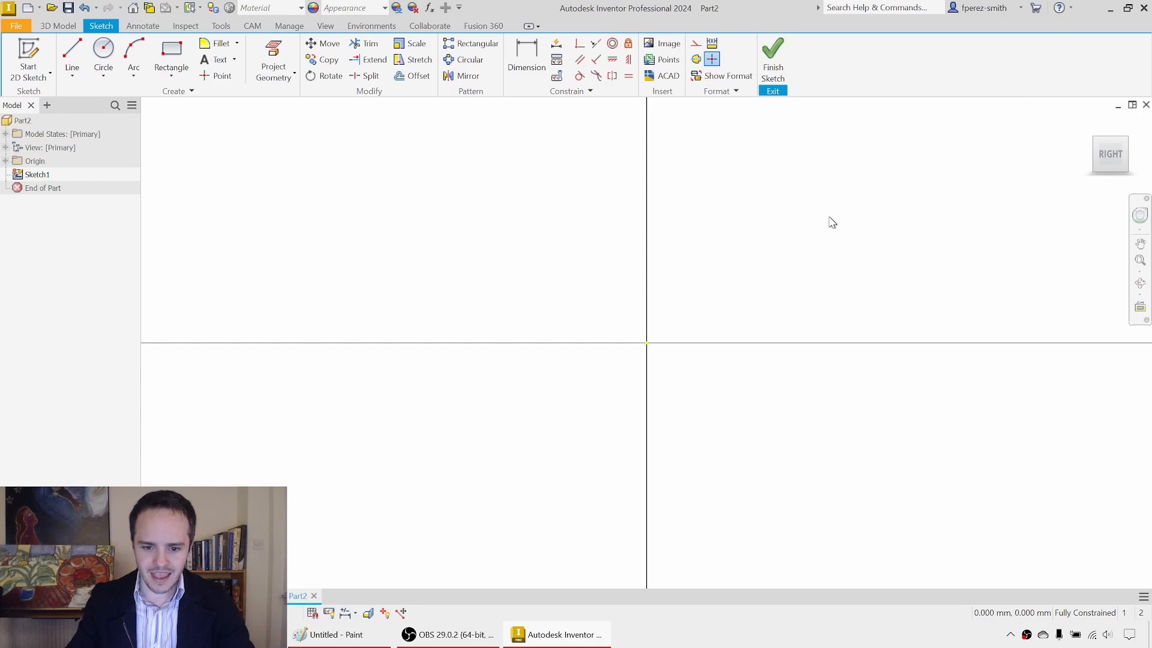
middle_drag(878, 220, 733, 240)
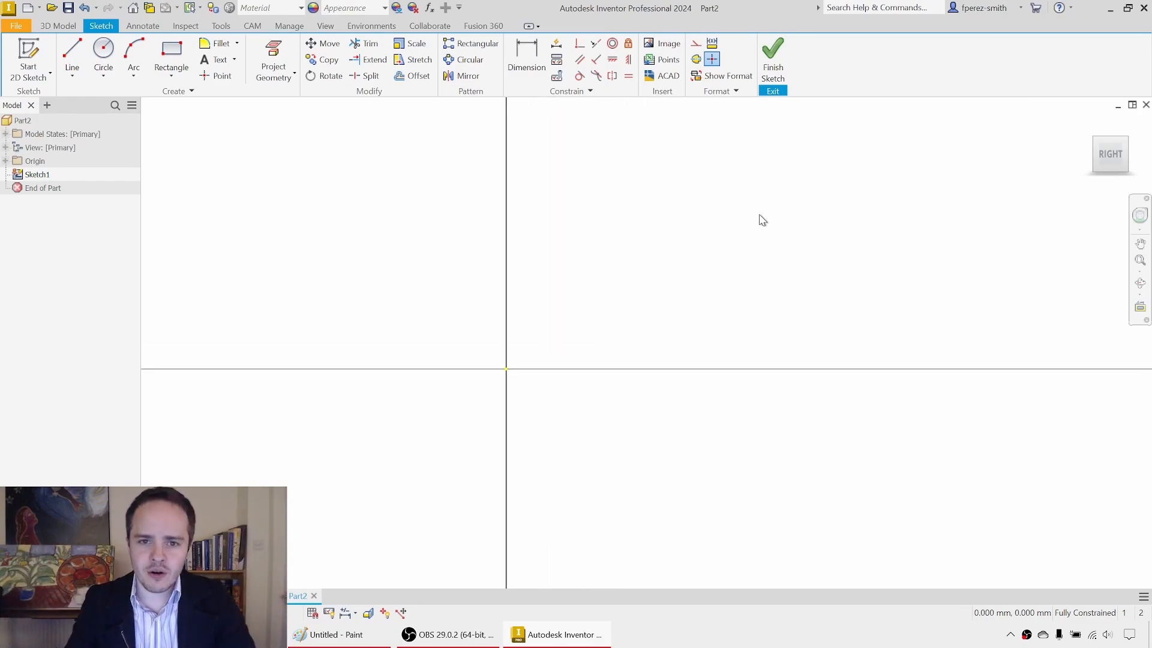
Step: Insert the image IMG_6387.JPG from the Model 014 - Headphone Cradle folder into the sketch, beside the origin
click(667, 48)
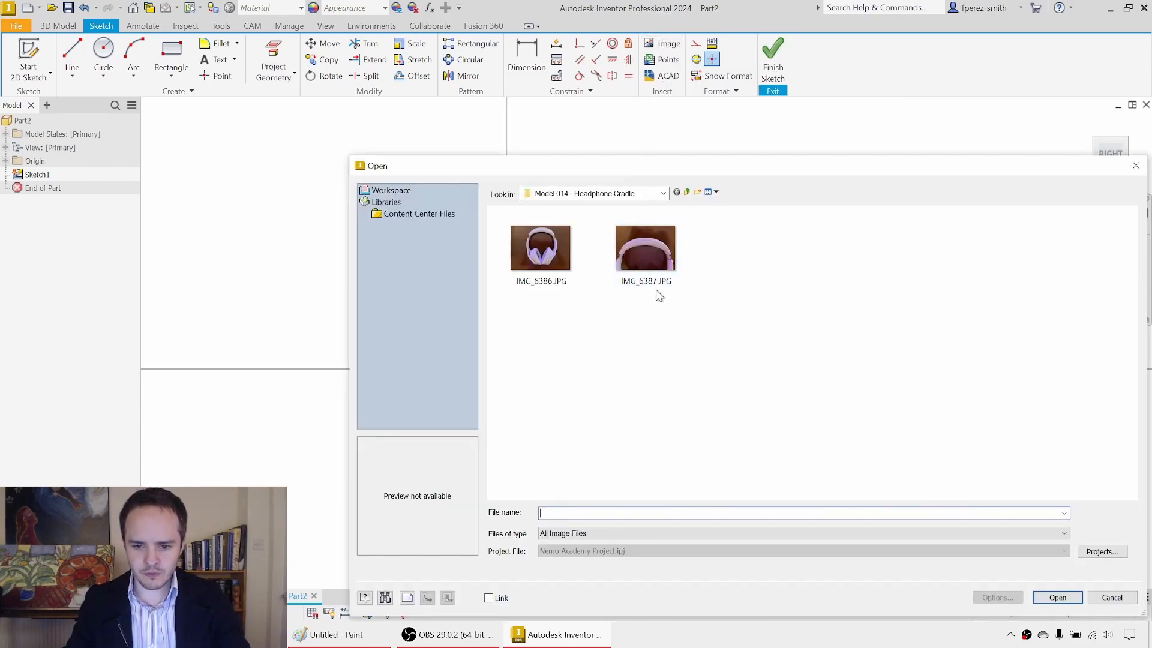
click(662, 258)
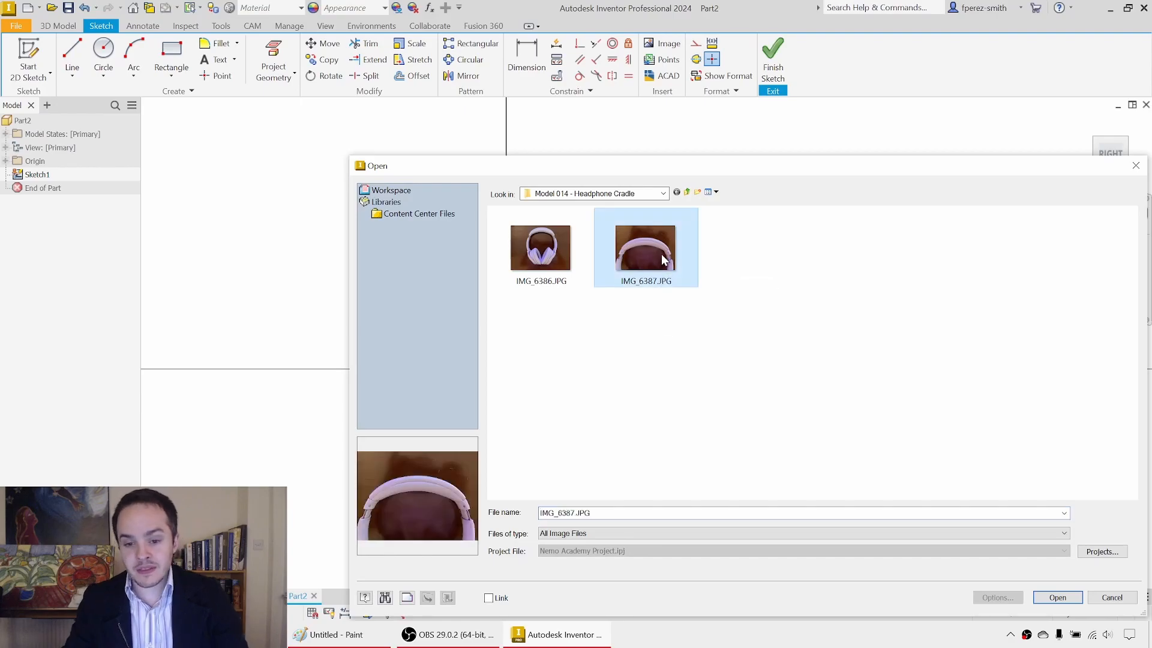
click(1058, 597)
scroll(763, 448, down, 5)
middle_drag(763, 448, 466, 485)
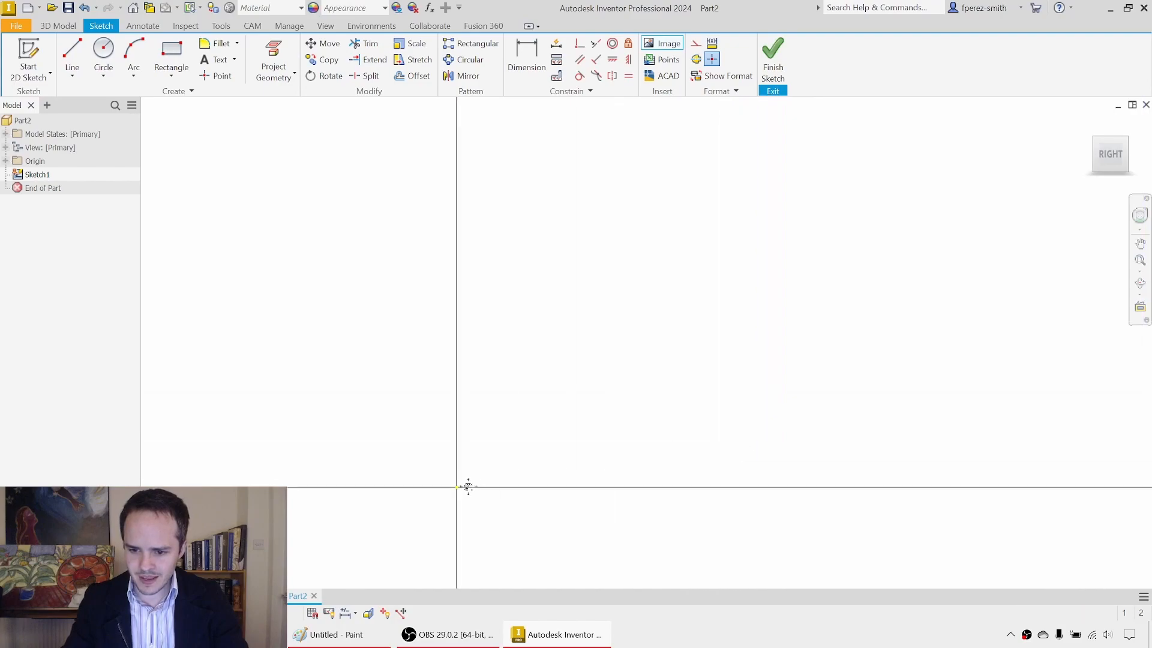
click(540, 472)
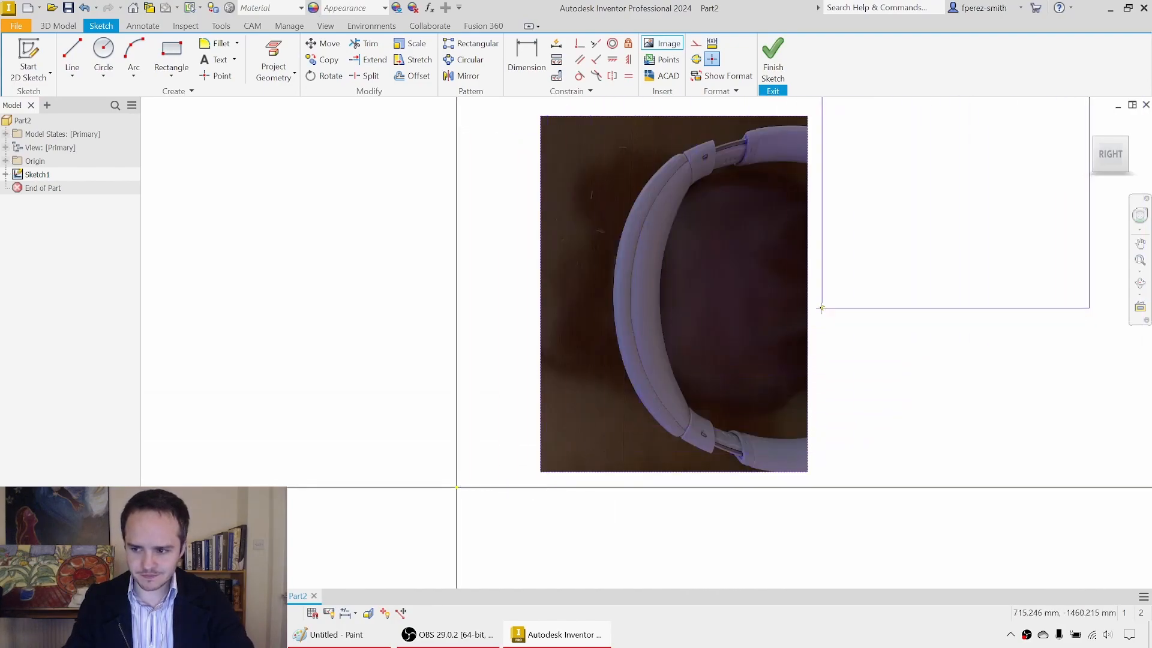
key(Escape)
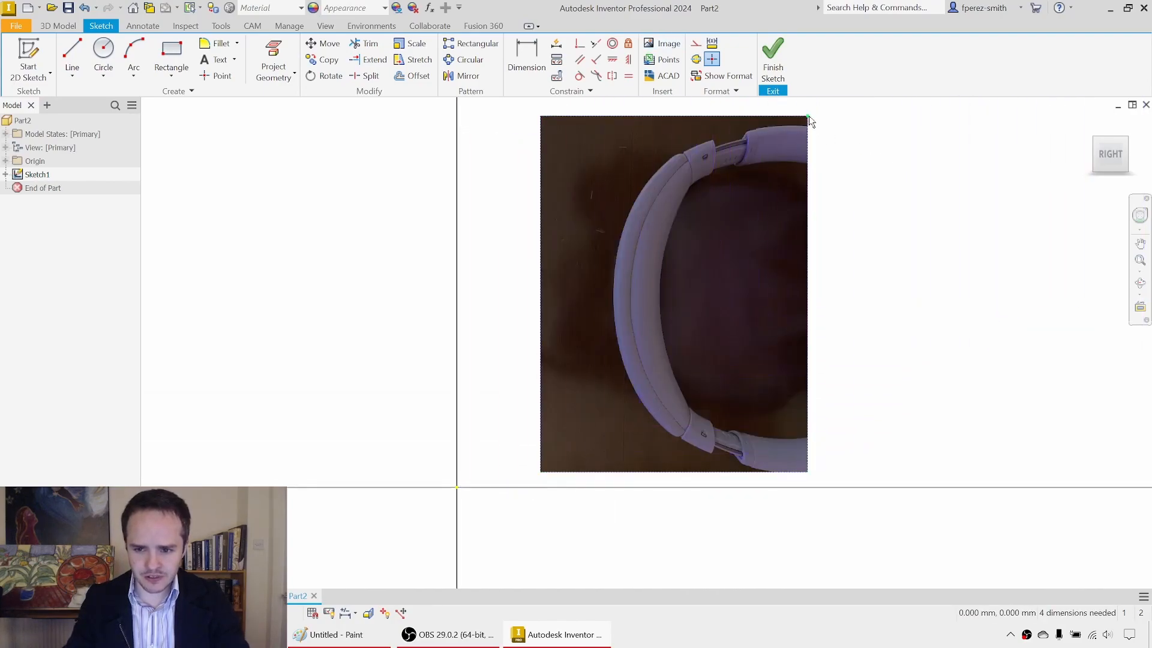
Step: Rotate the headphone image so the headband arches upward, and place it smaller and closer to the sketch origin
drag(811, 122, 1052, 471)
drag(945, 400, 636, 451)
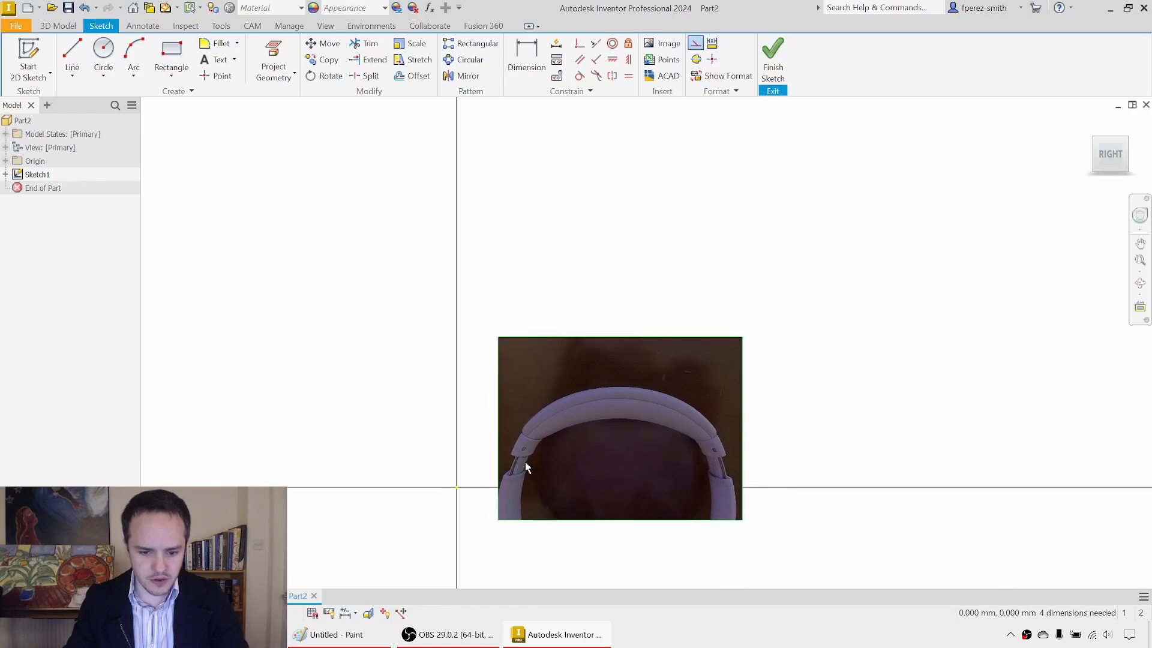
Step: Measure the span between the headband's inner ends with a temporary line, without keeping the line
scroll(581, 456, up, 5)
scroll(582, 454, down, 4)
middle_drag(582, 455, 503, 378)
scroll(503, 378, up, 4)
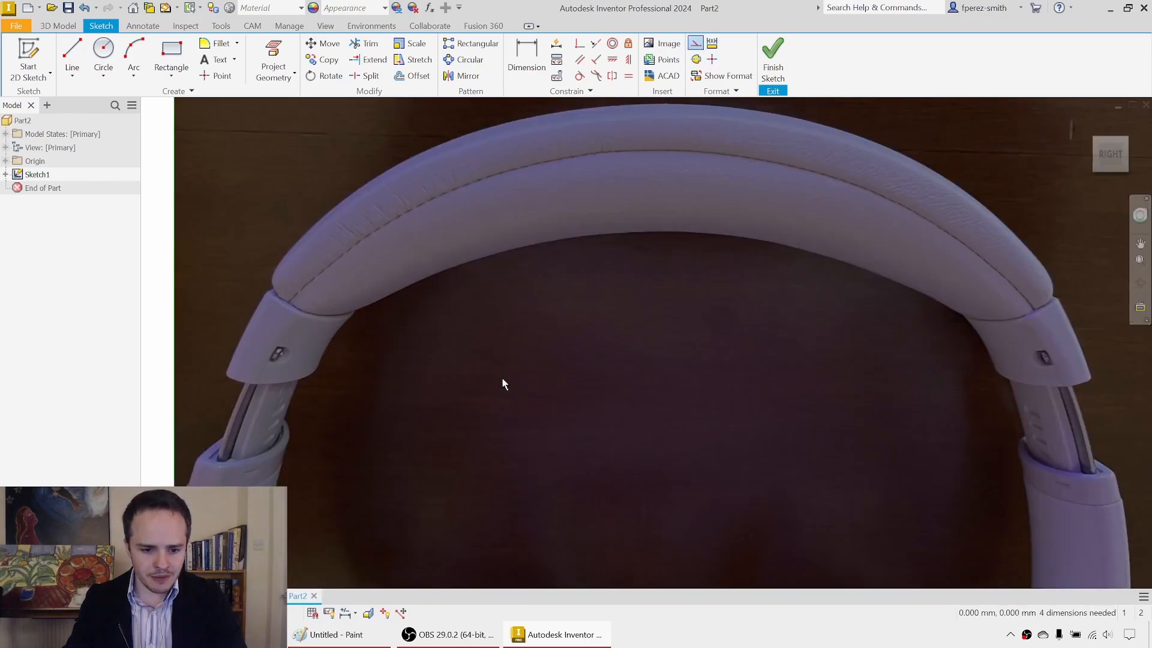
key(l)
click(356, 310)
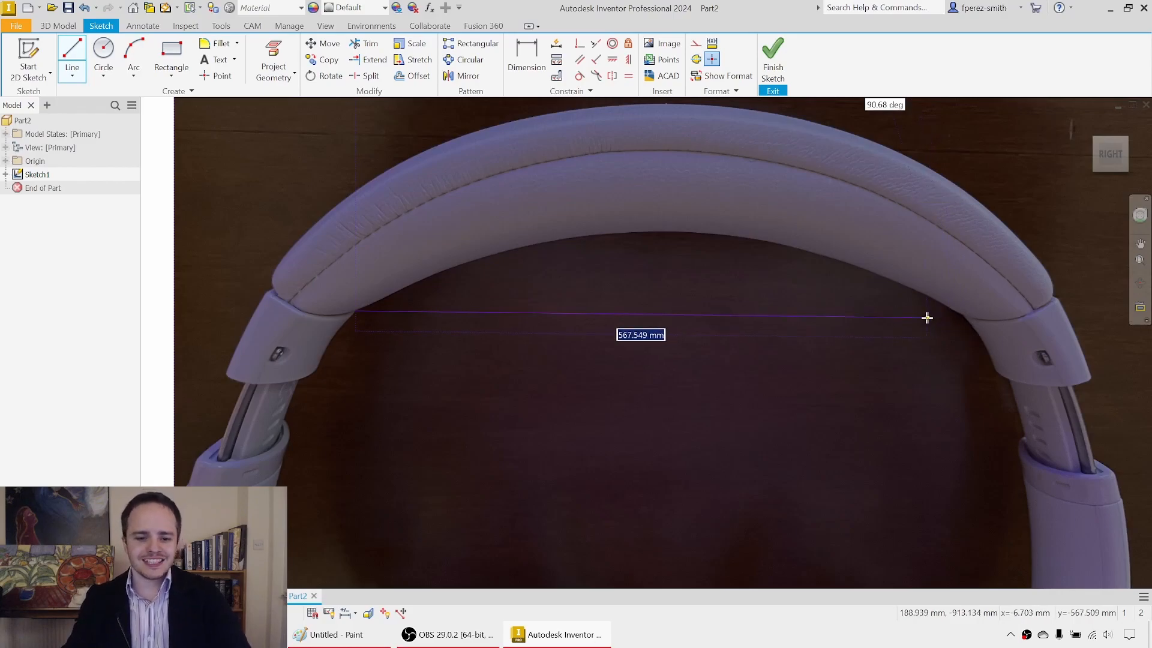
key(Escape)
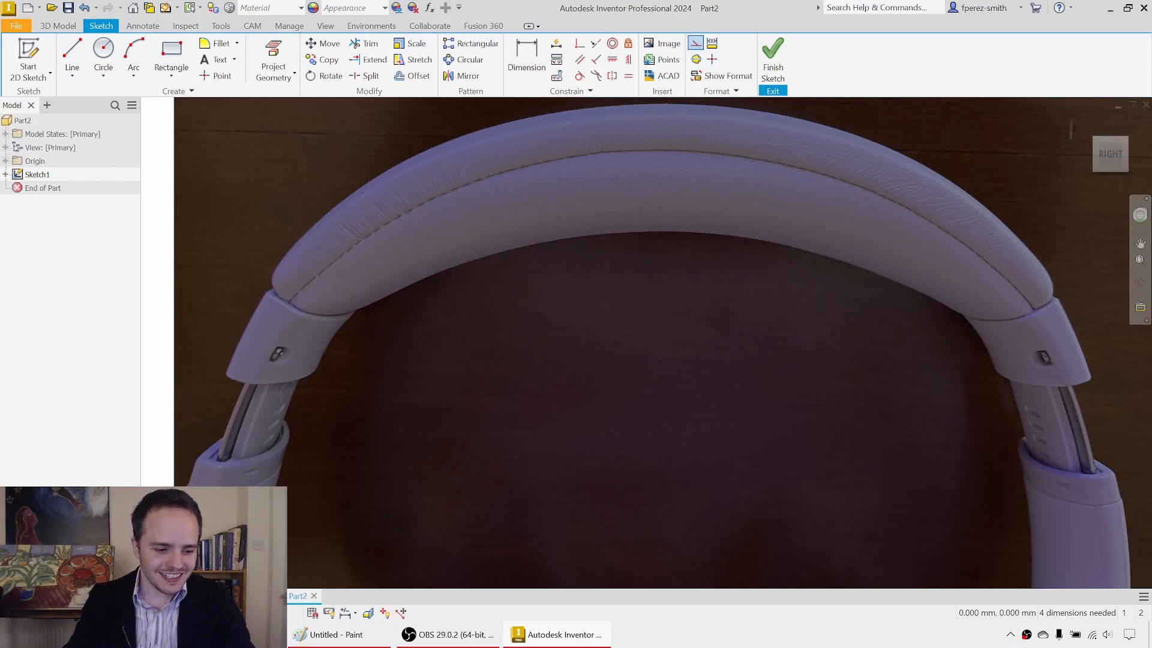
Step: Switch to Console Calculator, compute the scale factor as 110/600, copy the result and return to the sketch
key(super)
text(calc)
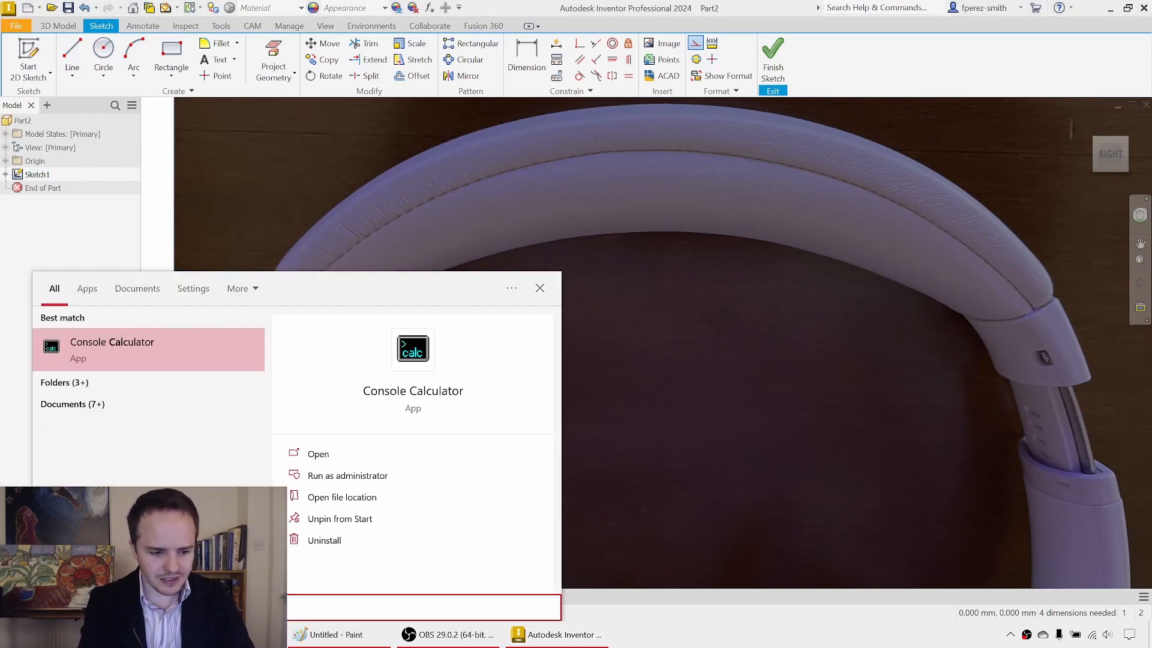
key(Return)
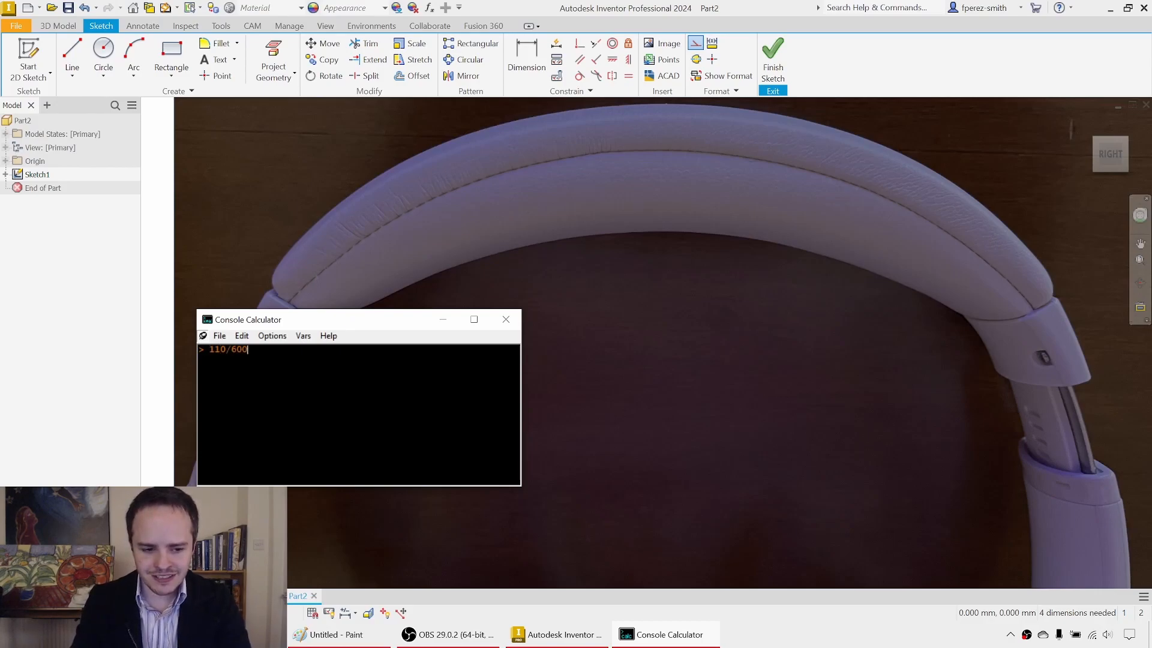
key(Return)
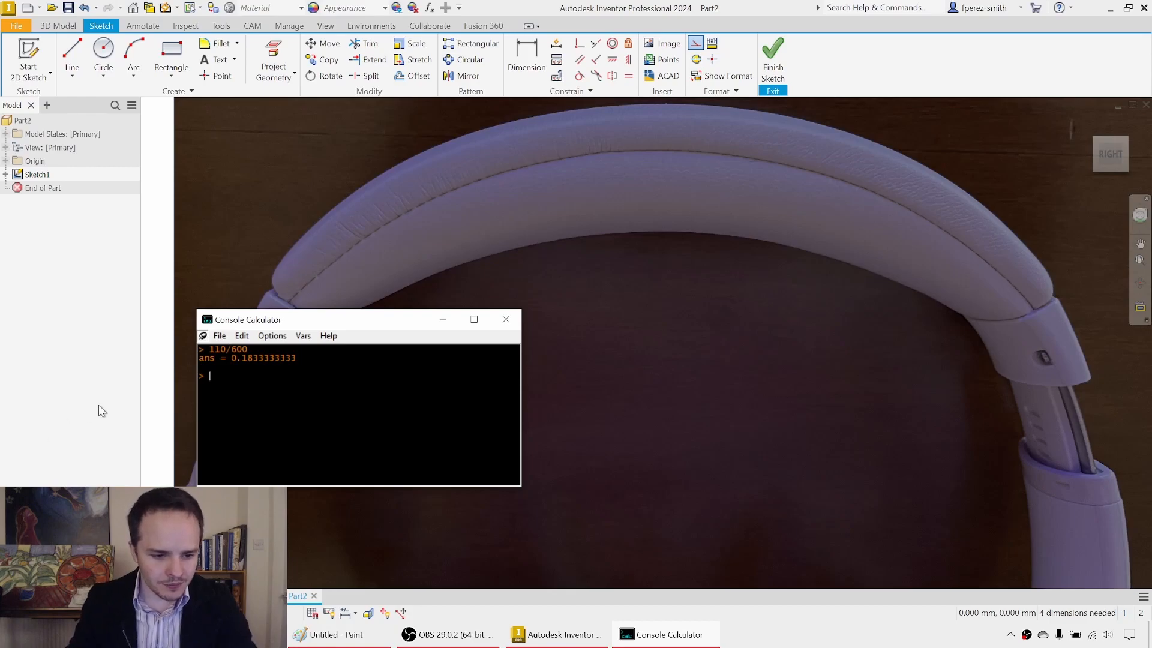
drag(304, 360, 229, 361)
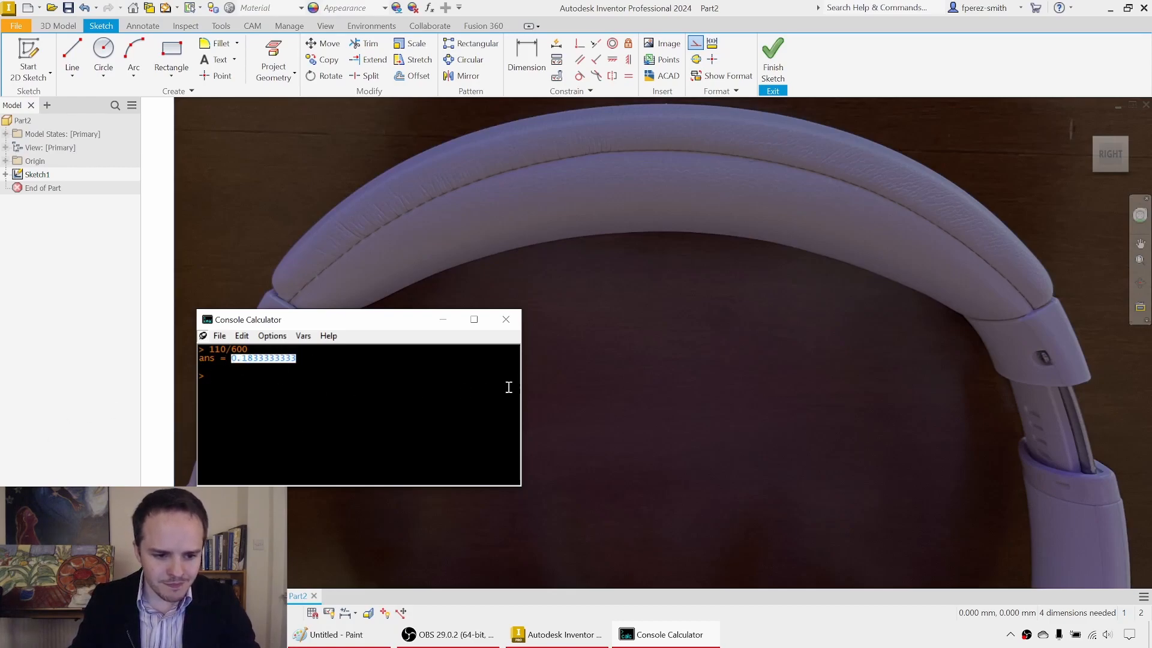
click(443, 319)
Step: Scale the headphone image by the copied factor 0.1833333333, using its lower-left corner as the base point
scroll(515, 294, down, 2)
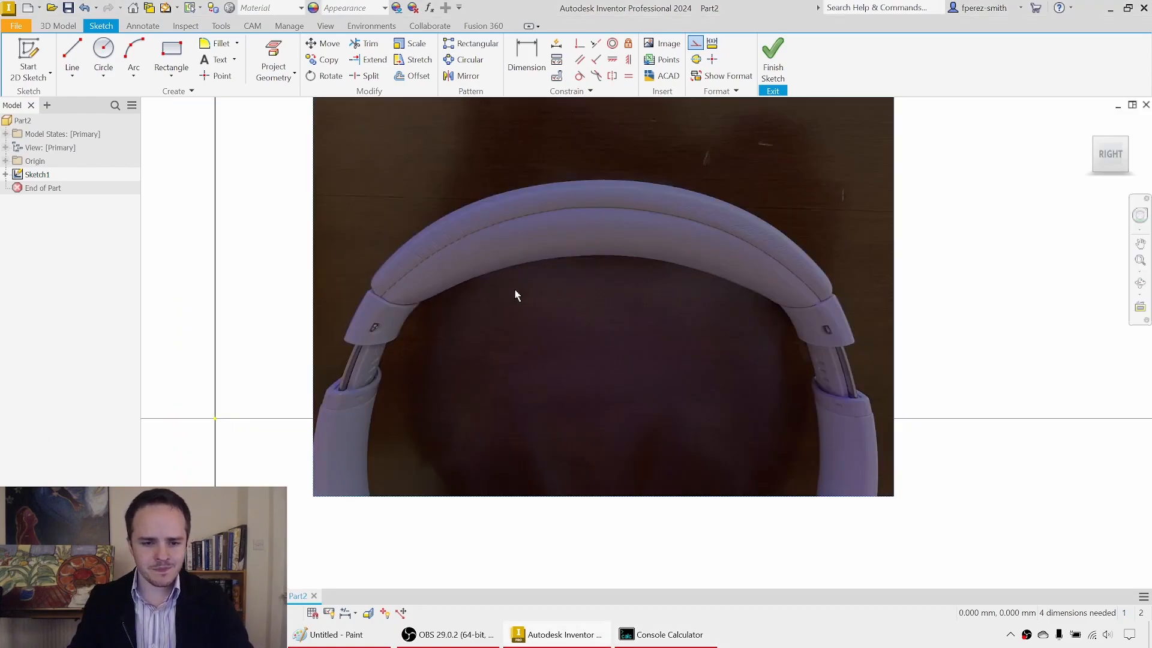
scroll(515, 293, down, 1)
middle_drag(514, 287, 484, 311)
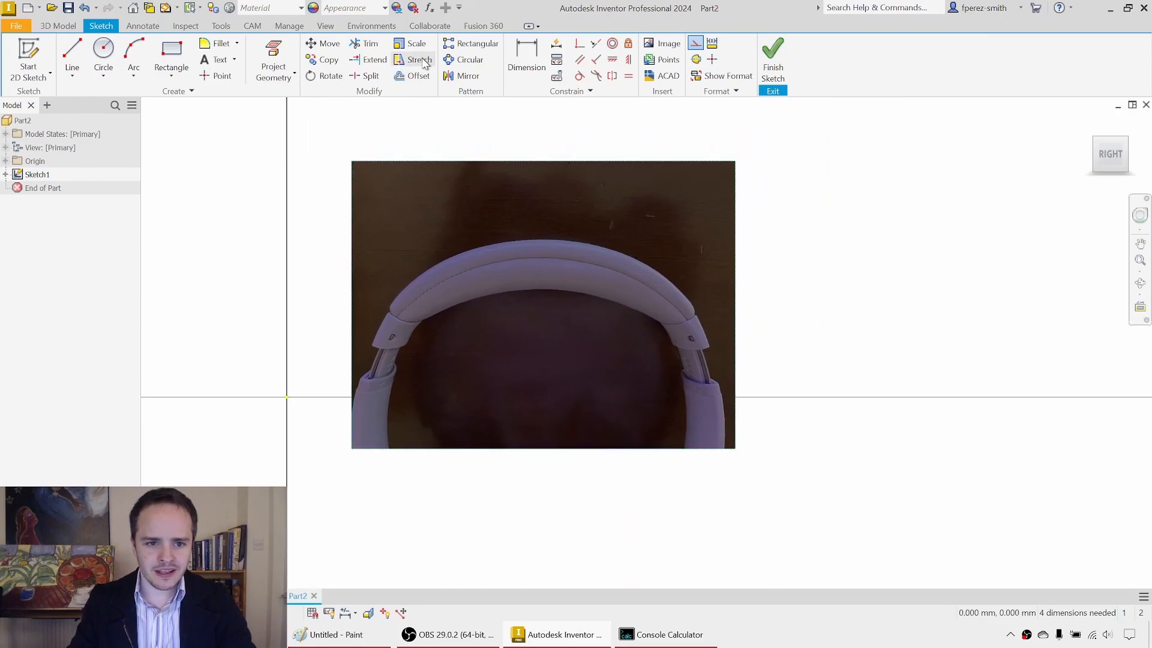
click(411, 43)
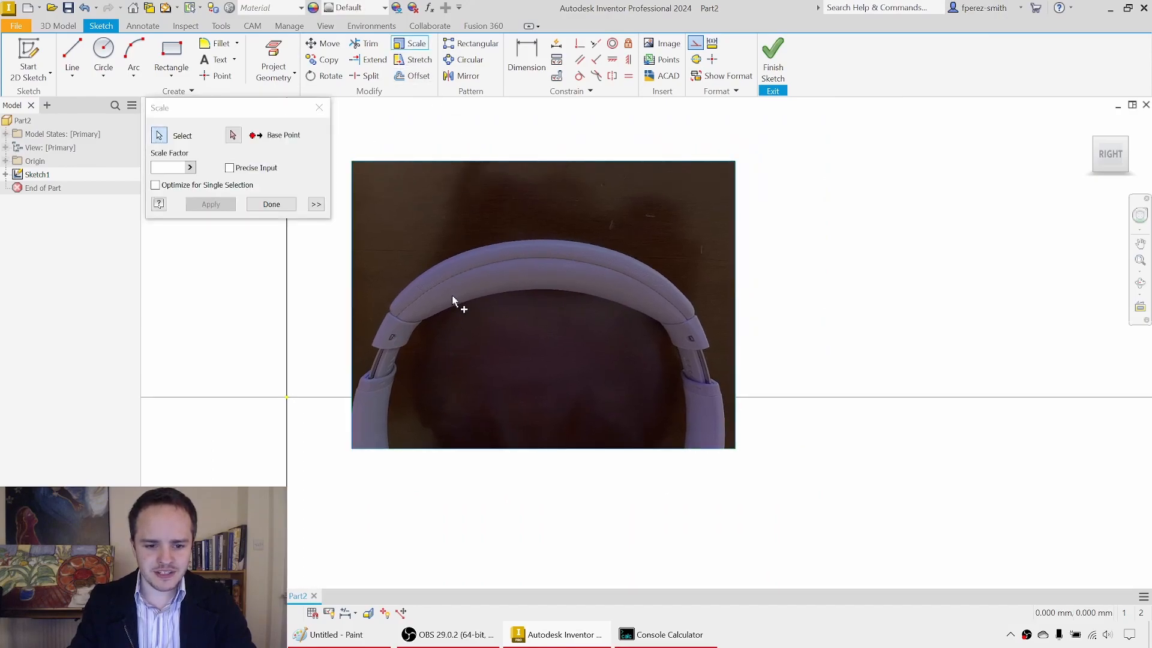
click(412, 45)
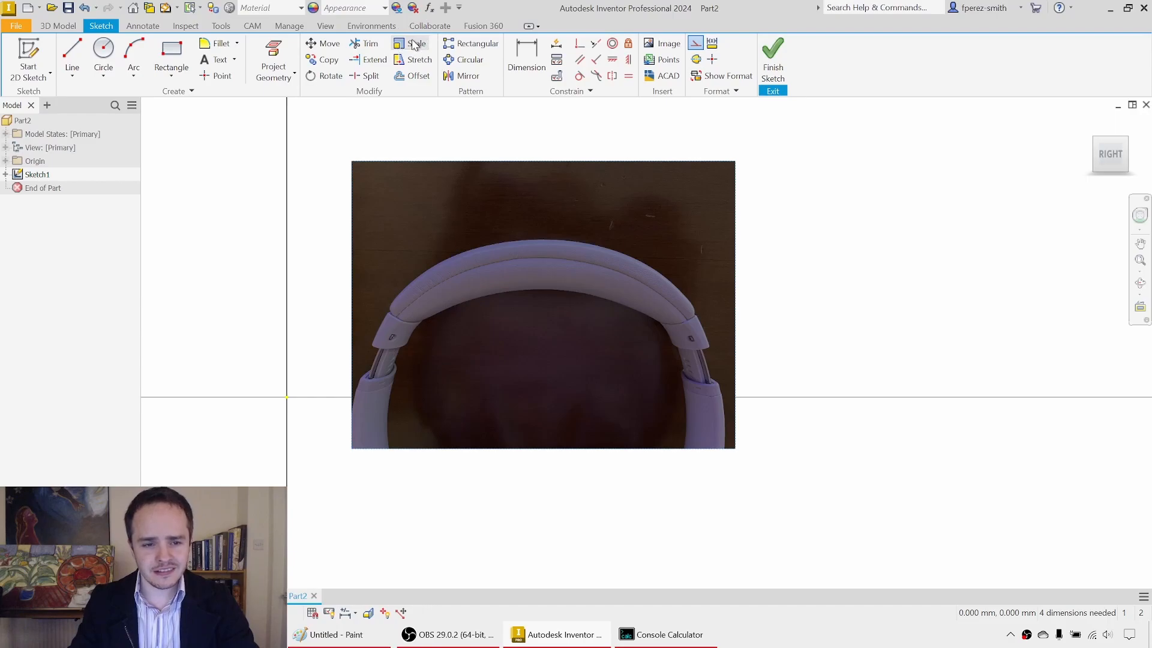
click(413, 45)
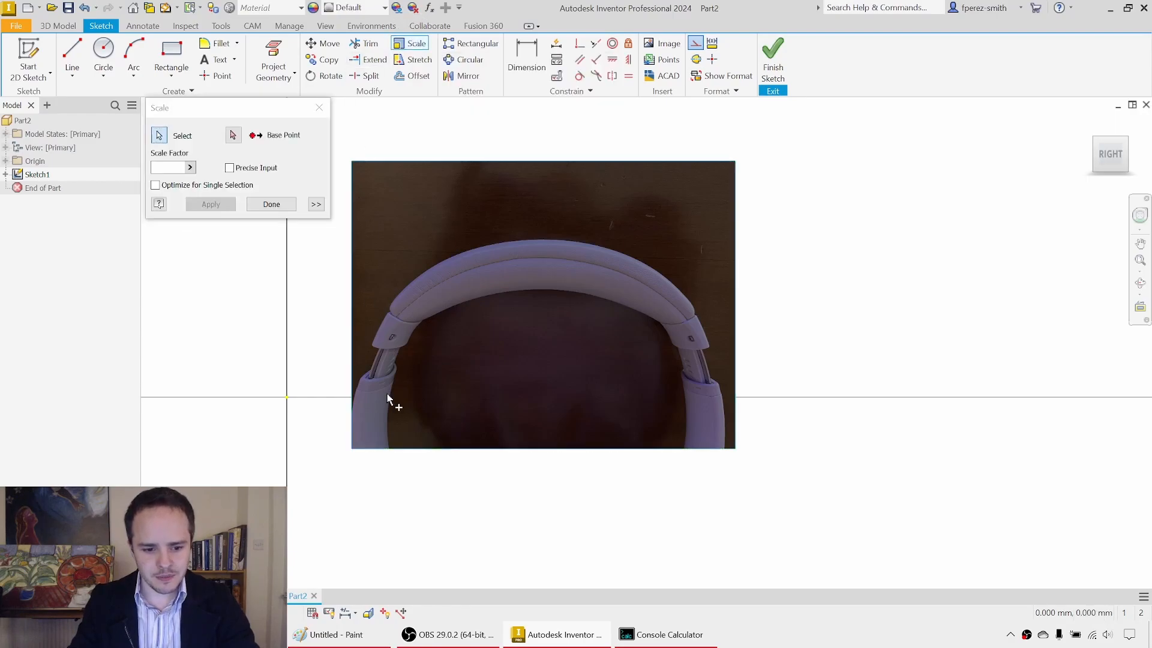
click(235, 136)
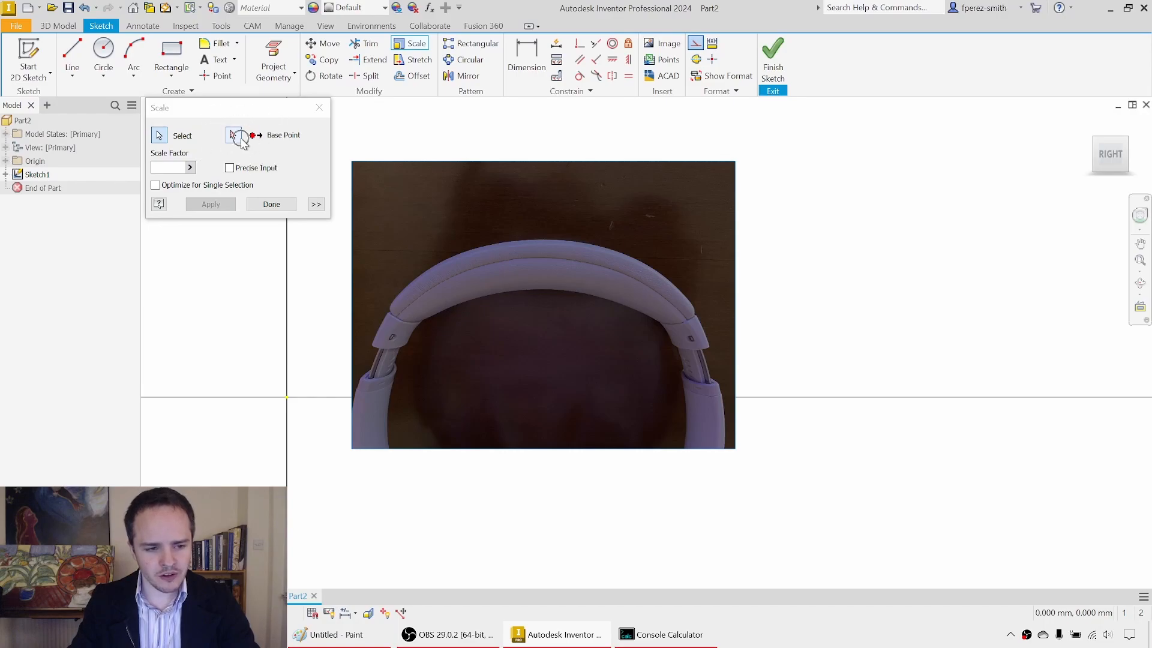
click(240, 138)
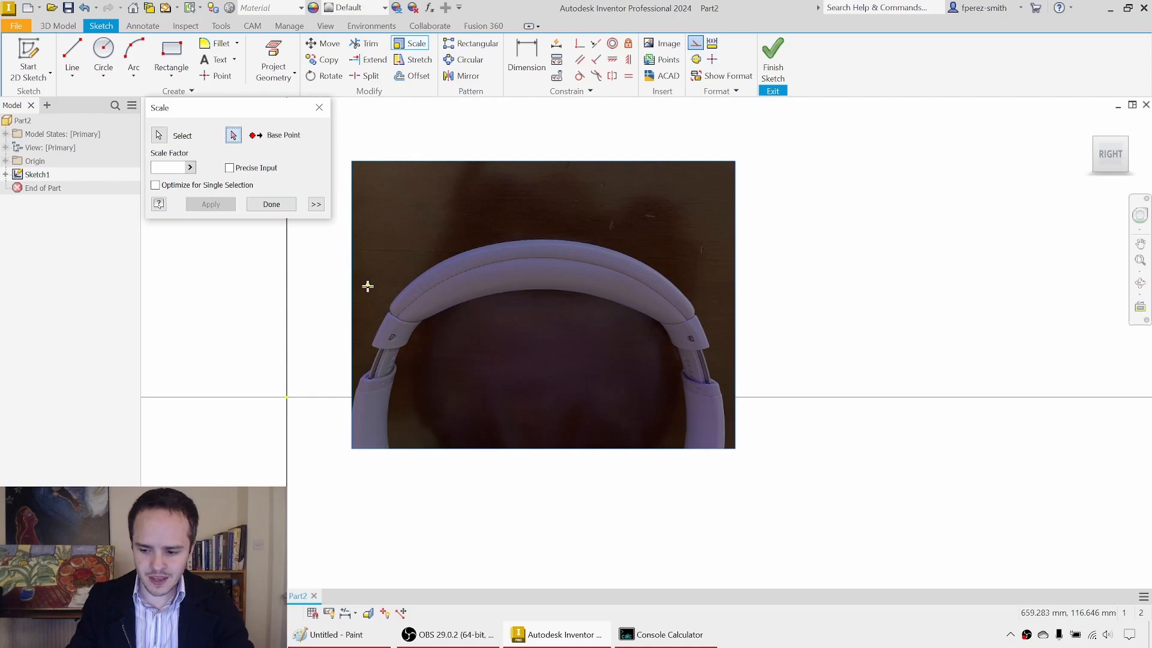
click(352, 449)
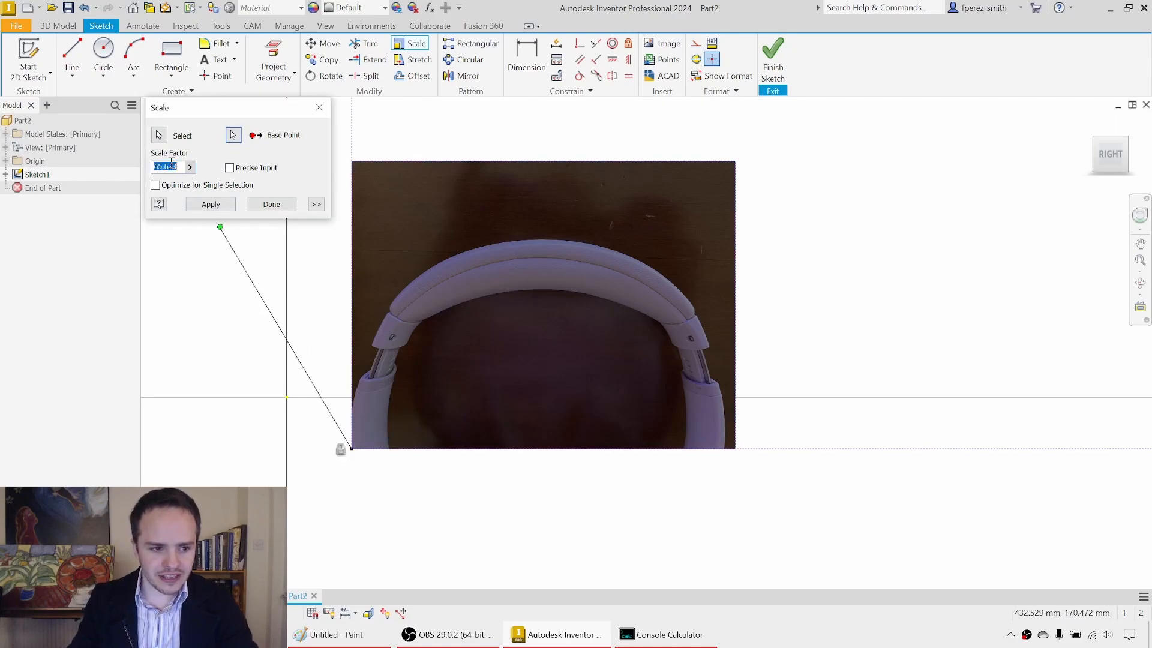
text(0)
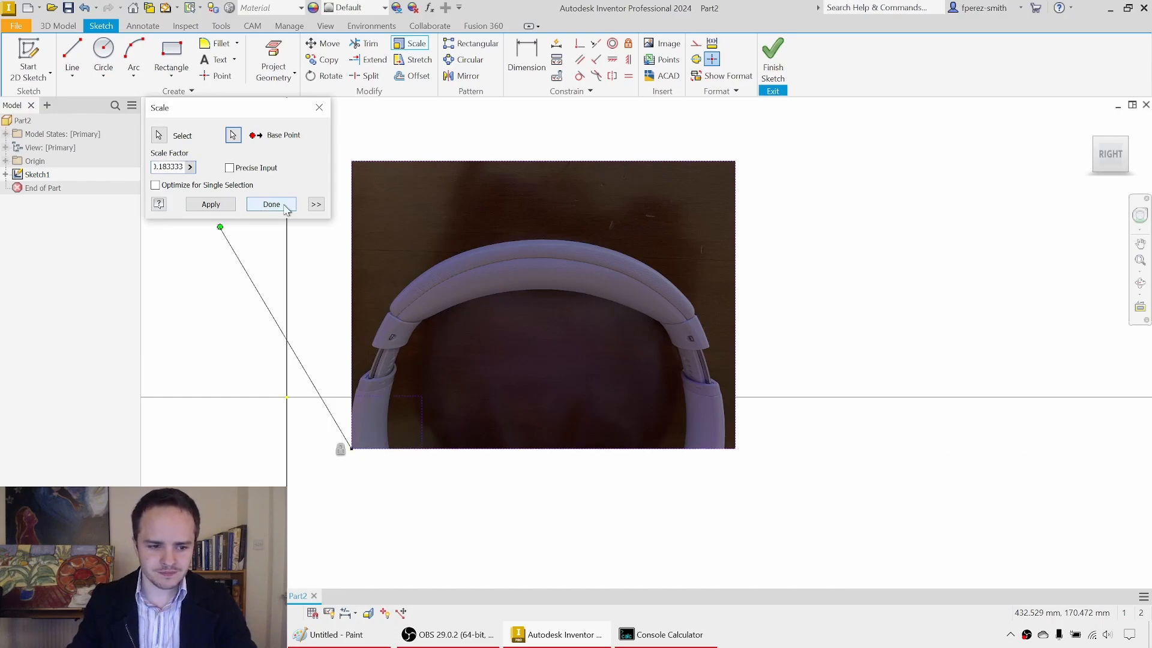
click(200, 206)
scroll(377, 434, up, 6)
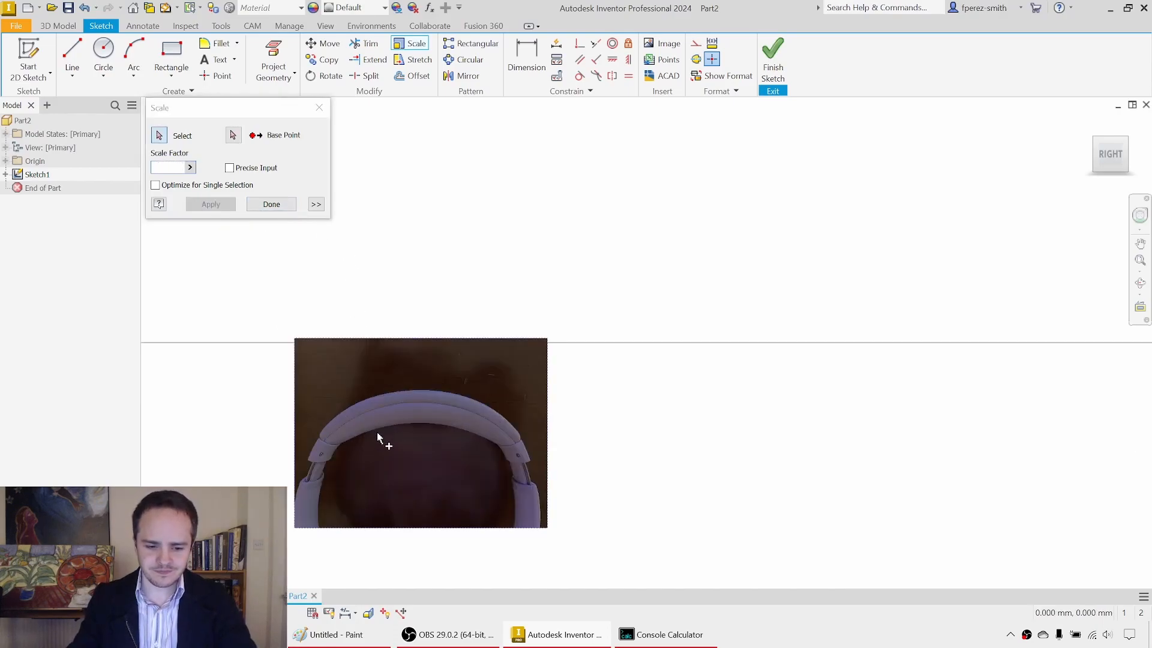
click(271, 204)
Step: Check the inner headband span on the scaled image with a temporary horizontal line, without keeping the line
click(72, 52)
click(380, 377)
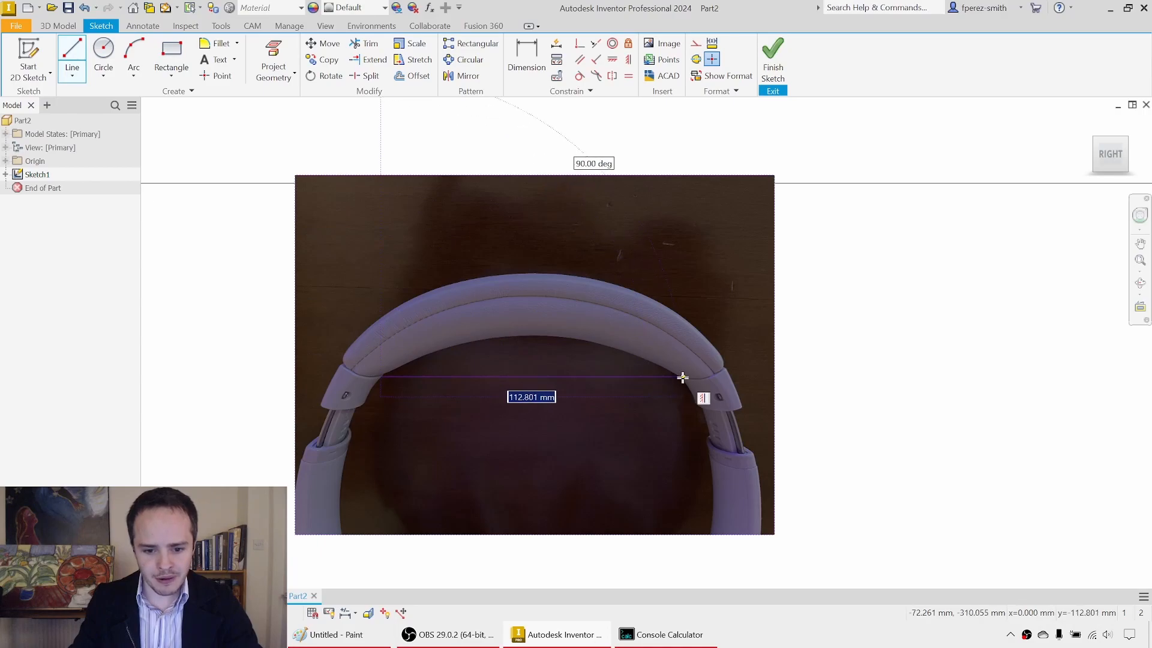
scroll(667, 384, down, 5)
key(Escape)
Step: Move the scaled headphone image closer to the sketch origin
drag(624, 414, 527, 383)
mouse_move(671, 422)
mouse_down()
mouse_move(448, 342)
mouse_move(557, 316)
mouse_move(549, 401)
mouse_up()
scroll(480, 371, down, 3)
scroll(485, 364, up, 6)
scroll(512, 275, up, 4)
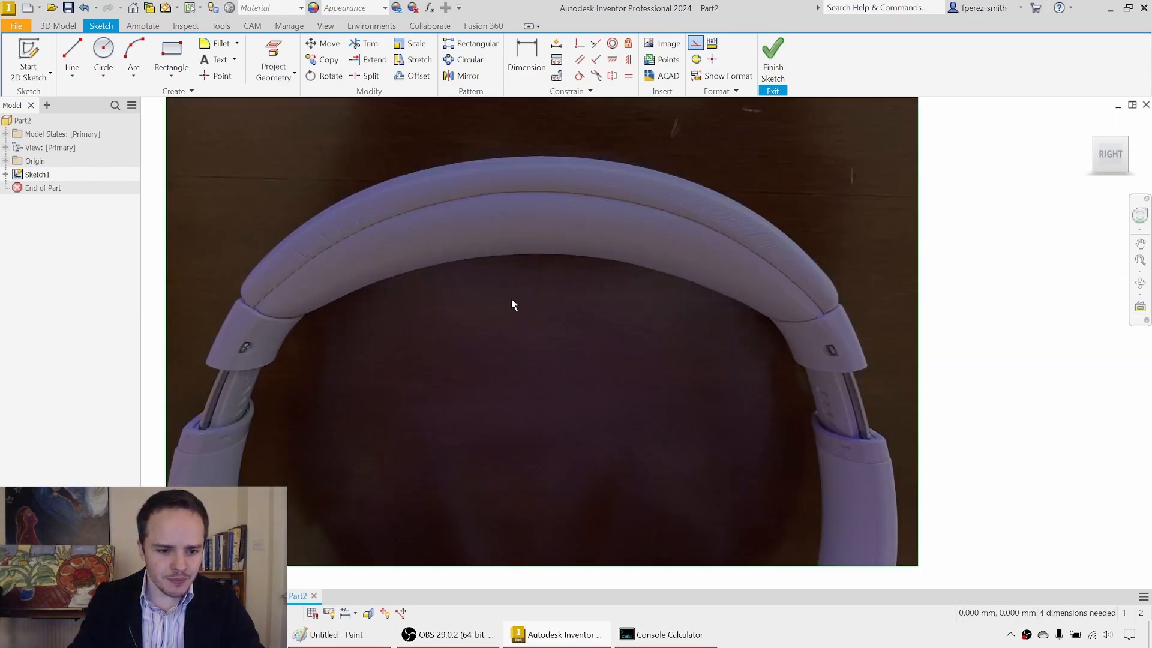
Step: Draw a 110 mm horizontal line across the headband opening, starting at its left inner end
click(72, 51)
click(248, 271)
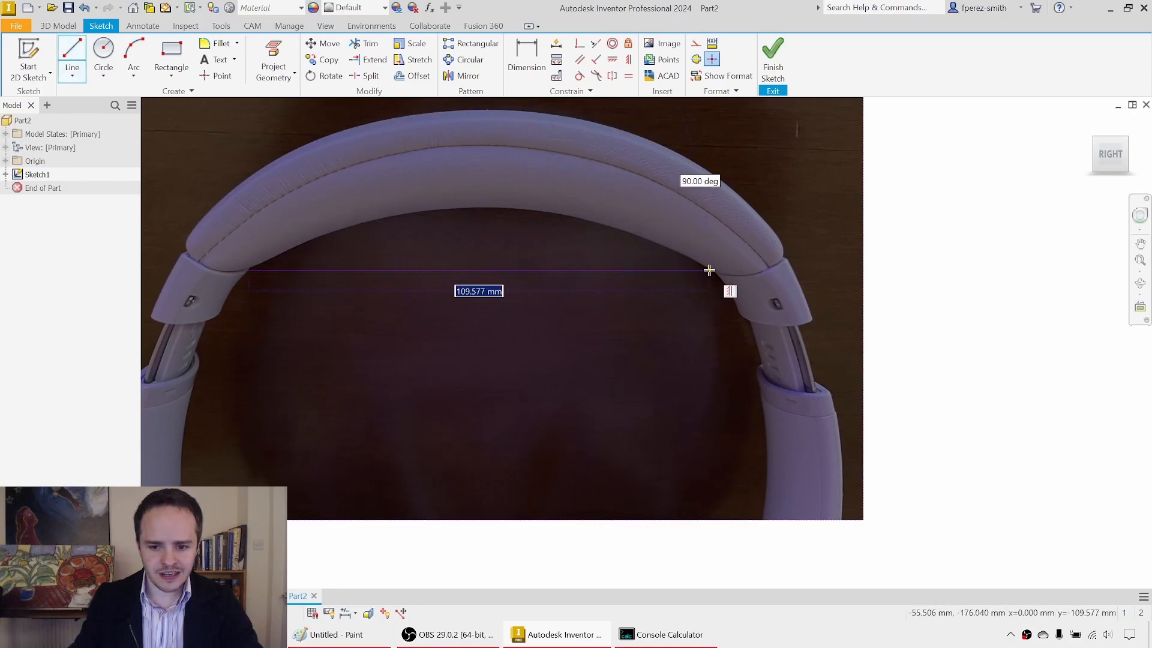
text(110)
key(Return)
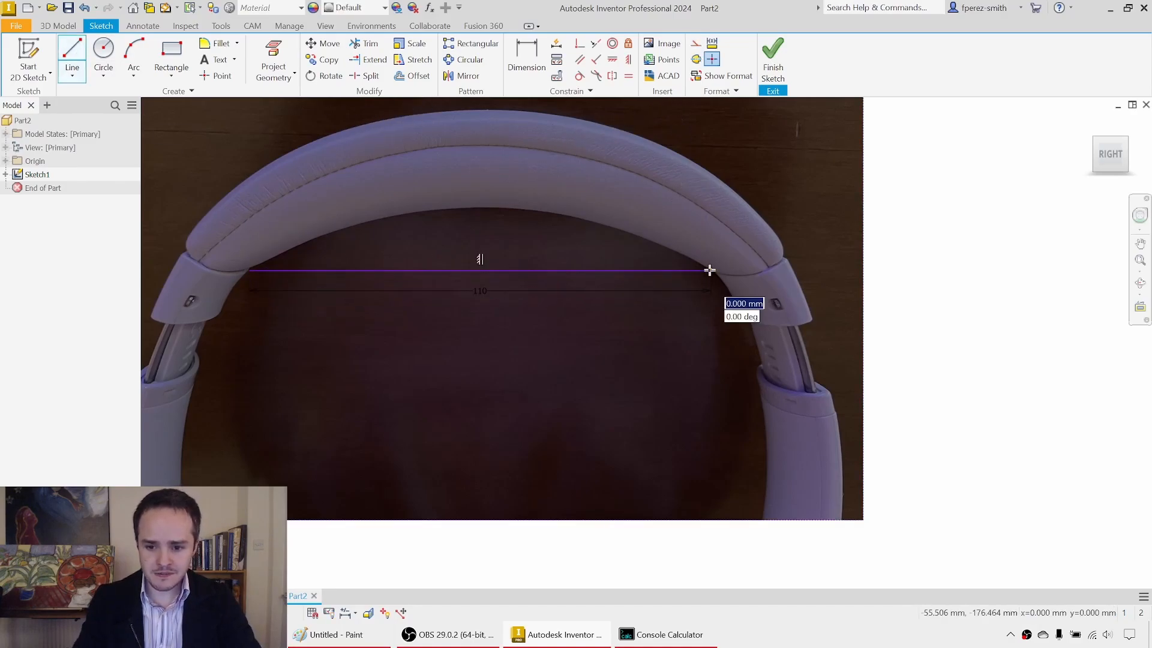
Step: Draw a three-point arc between the 110 mm line's endpoints, following the headband's inner edge with a radius of about 107 mm
key(Escape)
click(133, 53)
click(249, 270)
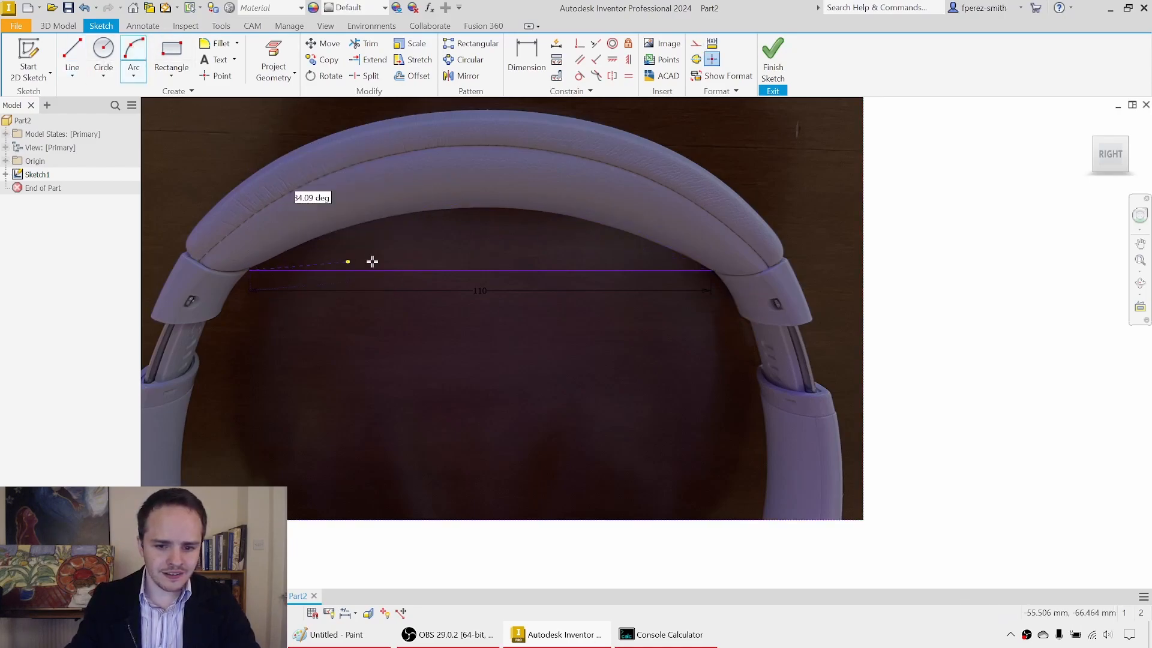
click(711, 271)
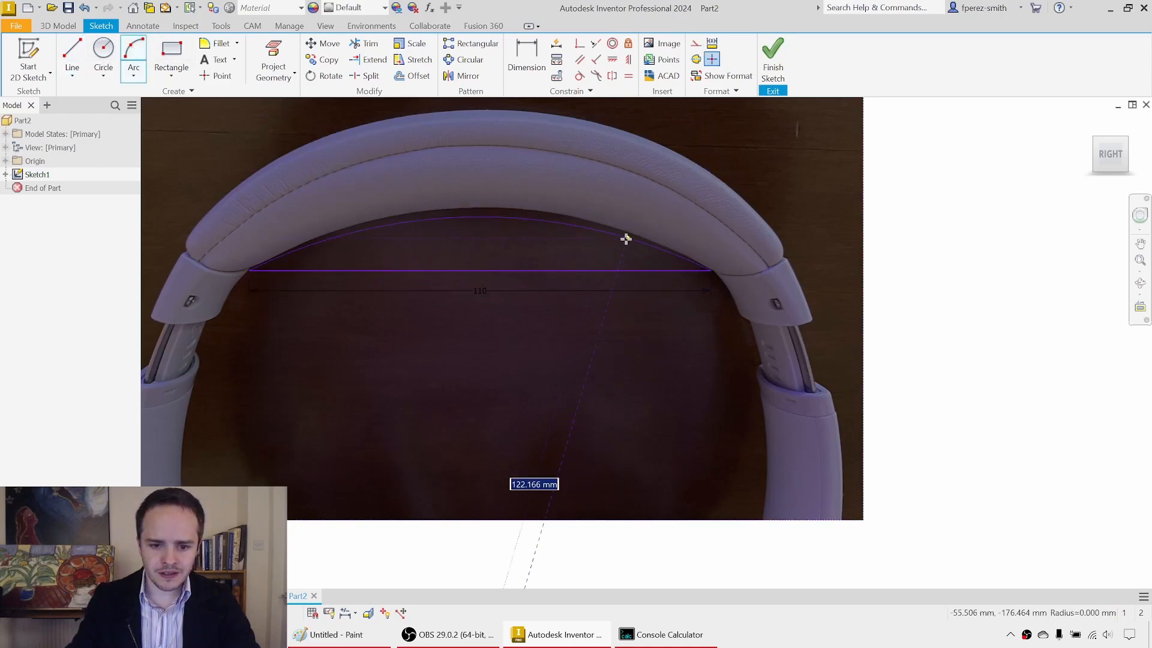
click(574, 216)
Step: Dimension the arc's radius and set it to 107 mm
key(Escape)
click(563, 364)
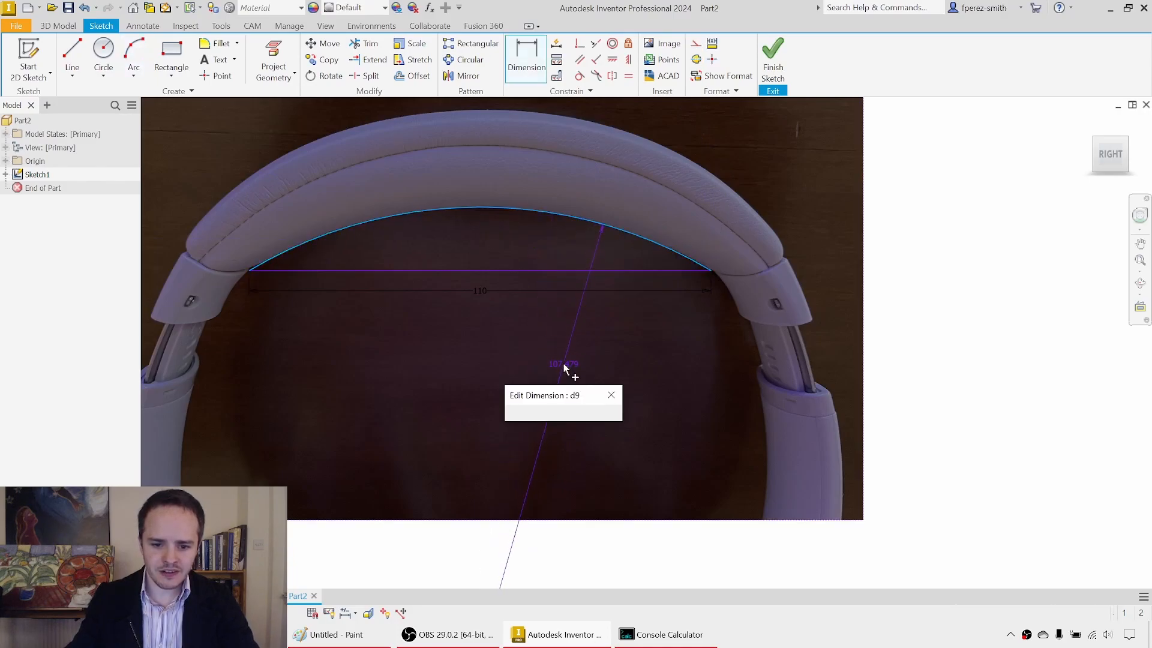
text(107)
key(Return)
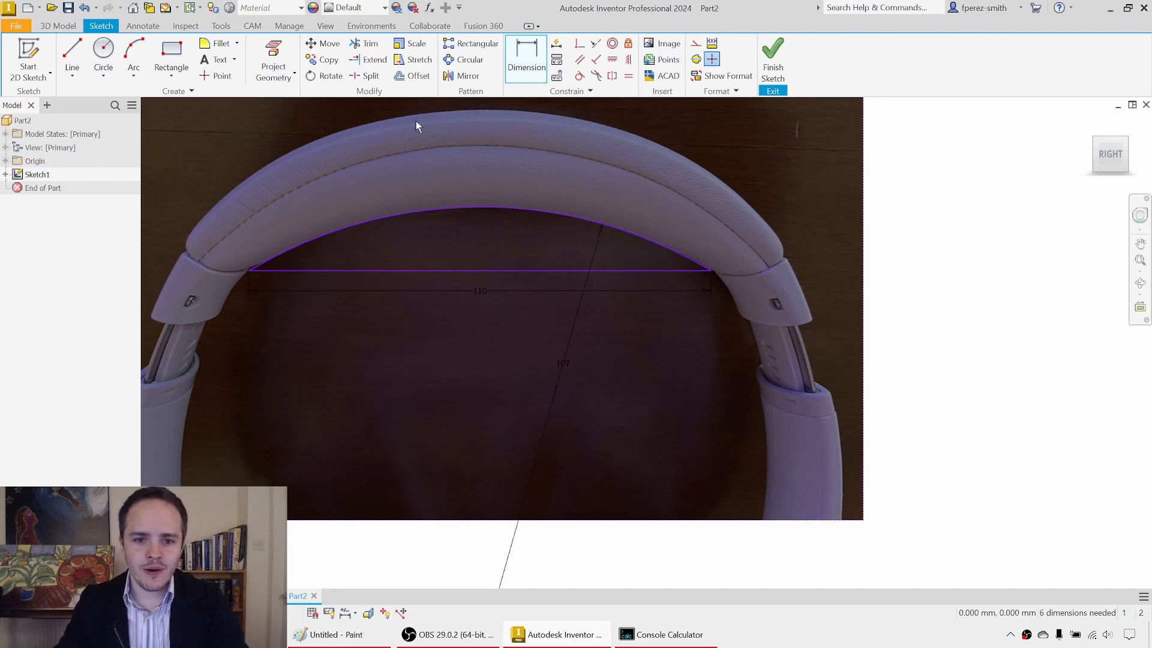
Step: Convert the 110 mm horizontal line to construction geometry
click(535, 76)
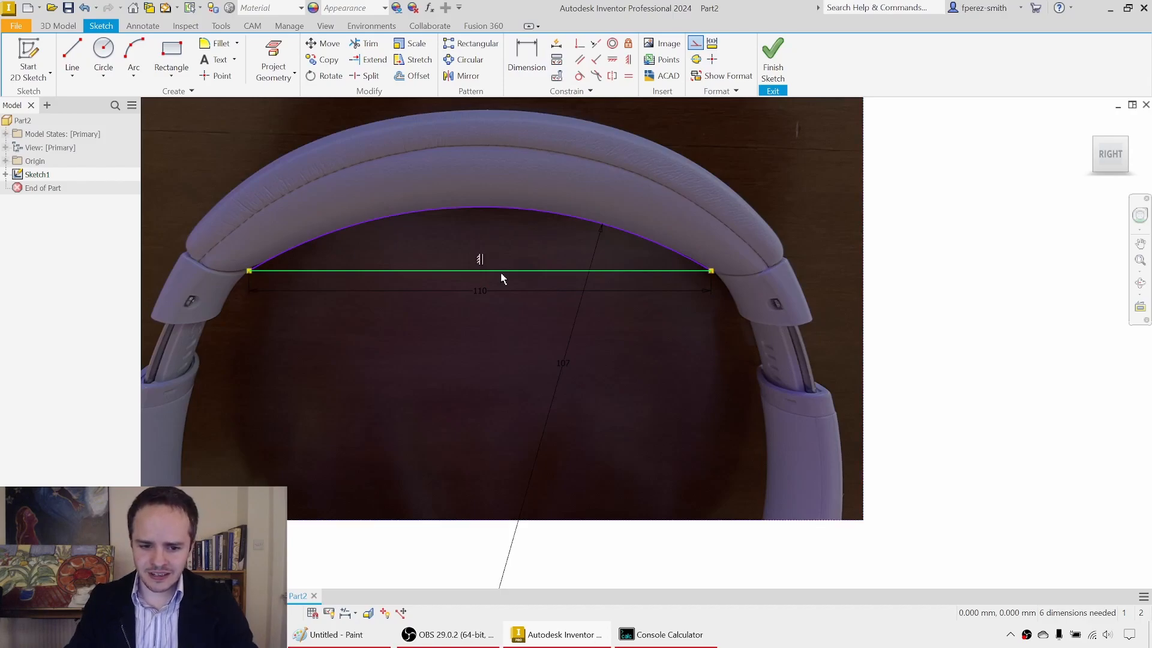
click(697, 47)
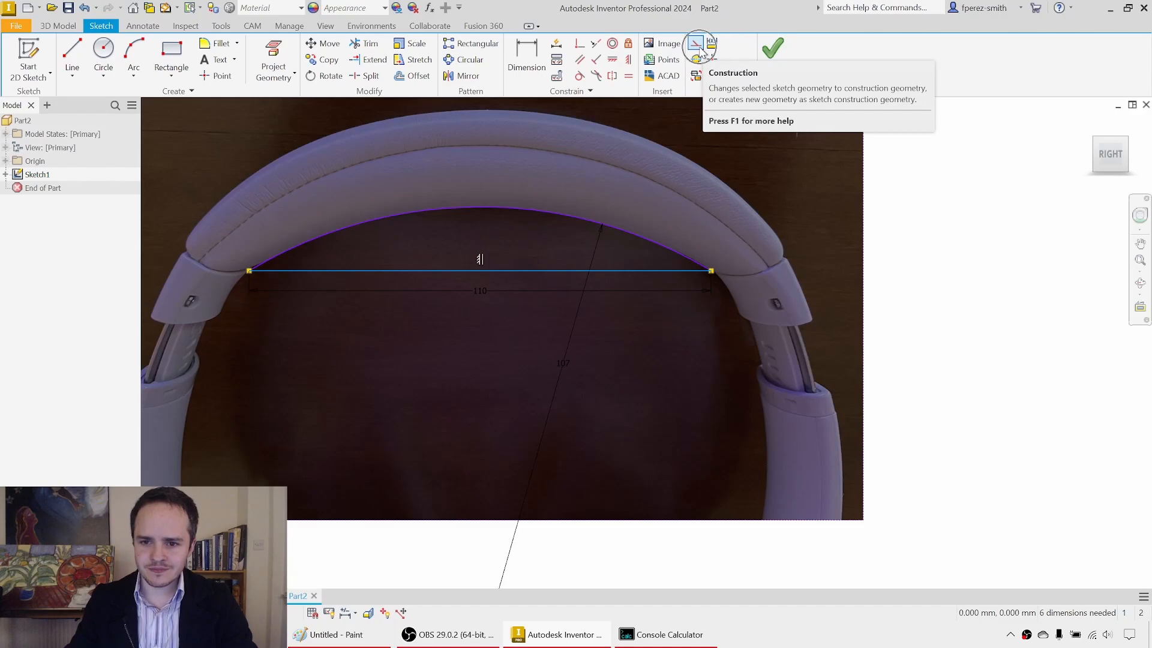
right_click(529, 273)
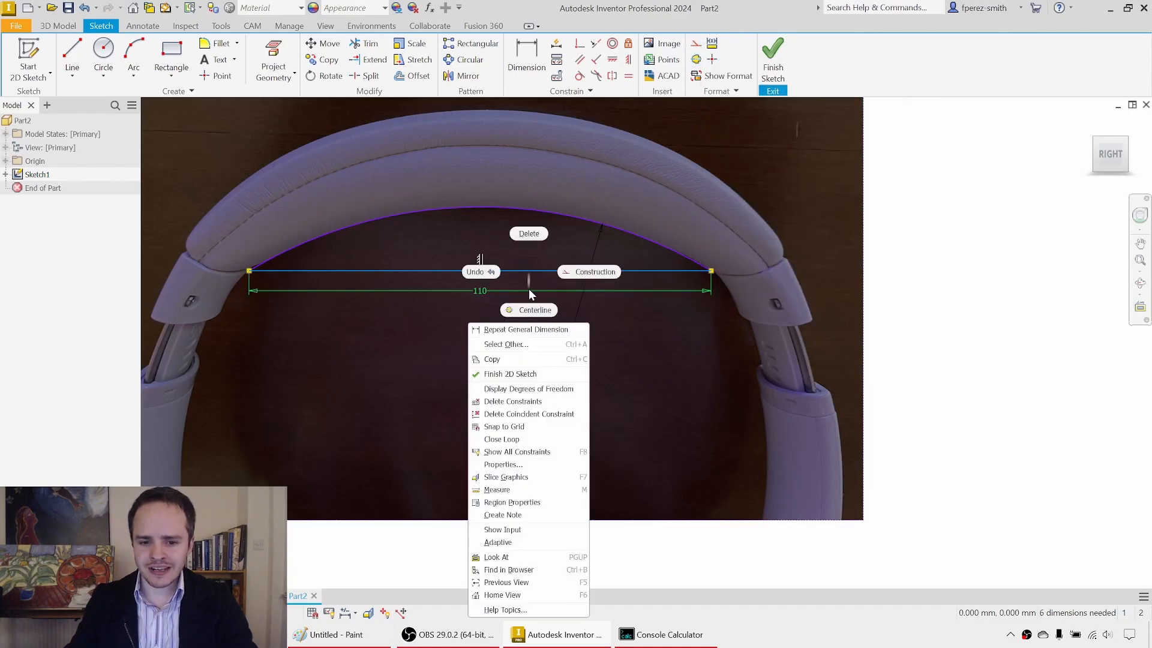
click(595, 273)
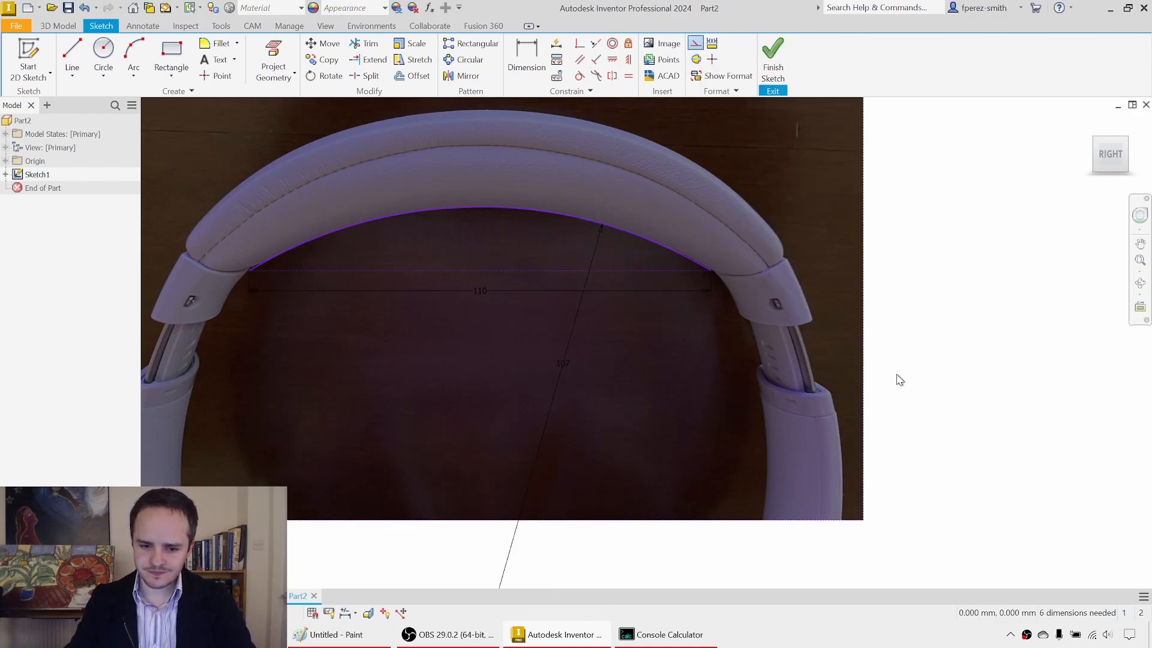
Step: Constrain the construction line's midpoint coincident with the sketch origin
mouse_move(535, 277)
middle_down()
mouse_move(671, 280)
mouse_move(710, 331)
middle_up()
scroll(671, 280, down, 2)
scroll(710, 331, down, 1)
scroll(709, 330, up, 3)
scroll(748, 373, down, 1)
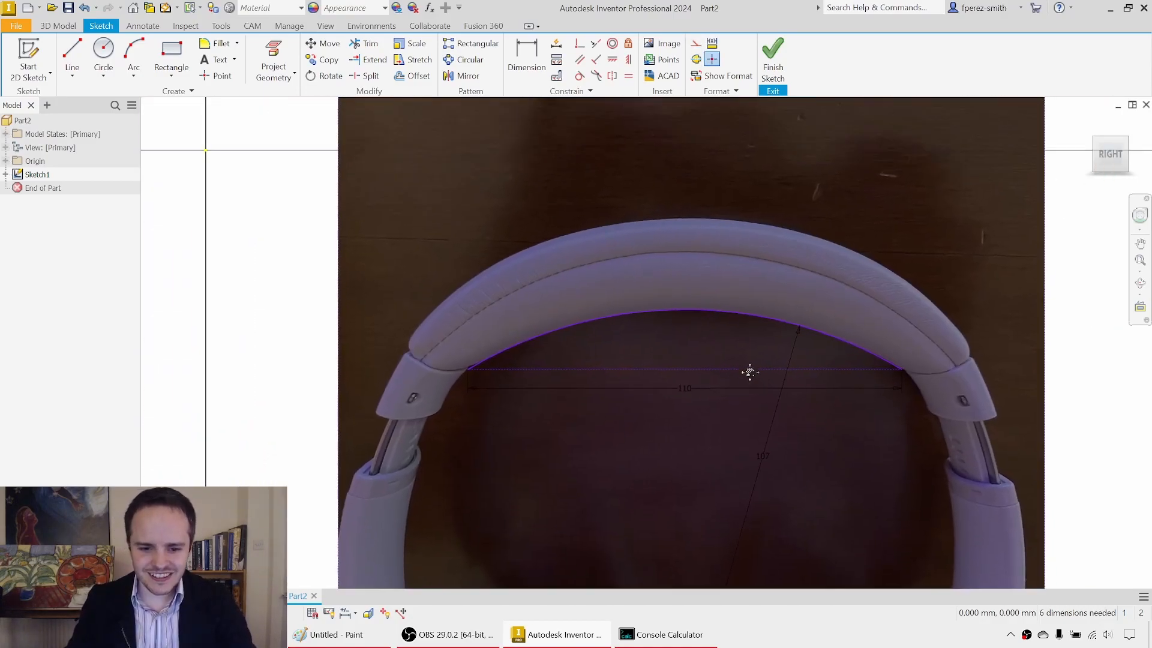
middle_drag(748, 373, 819, 411)
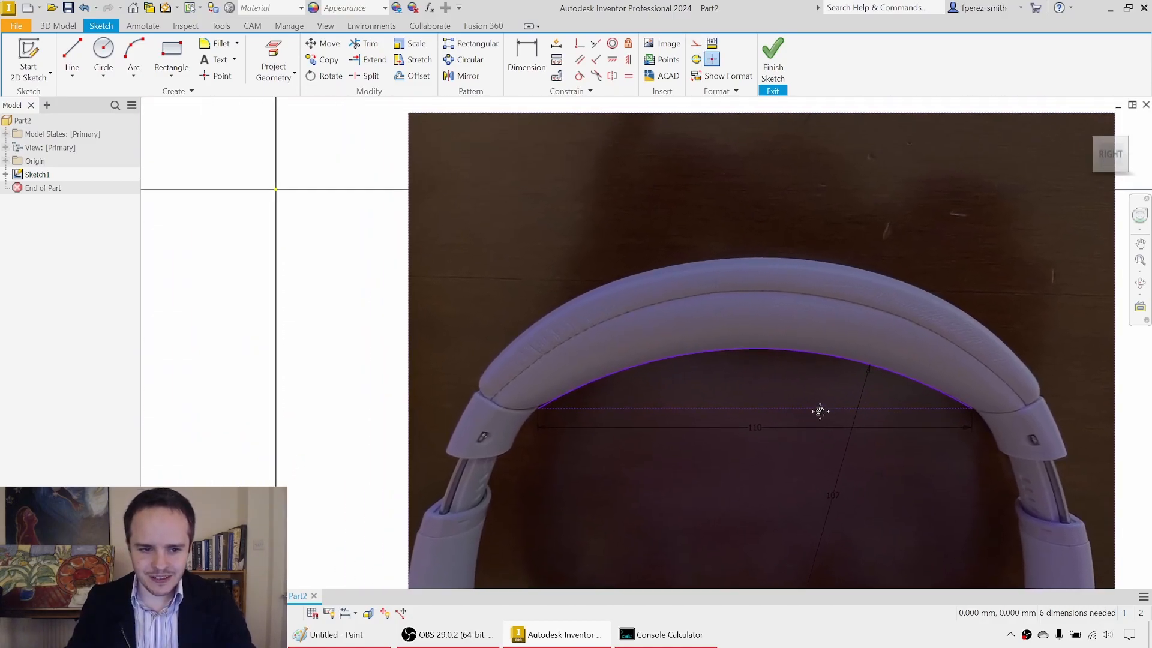
click(576, 45)
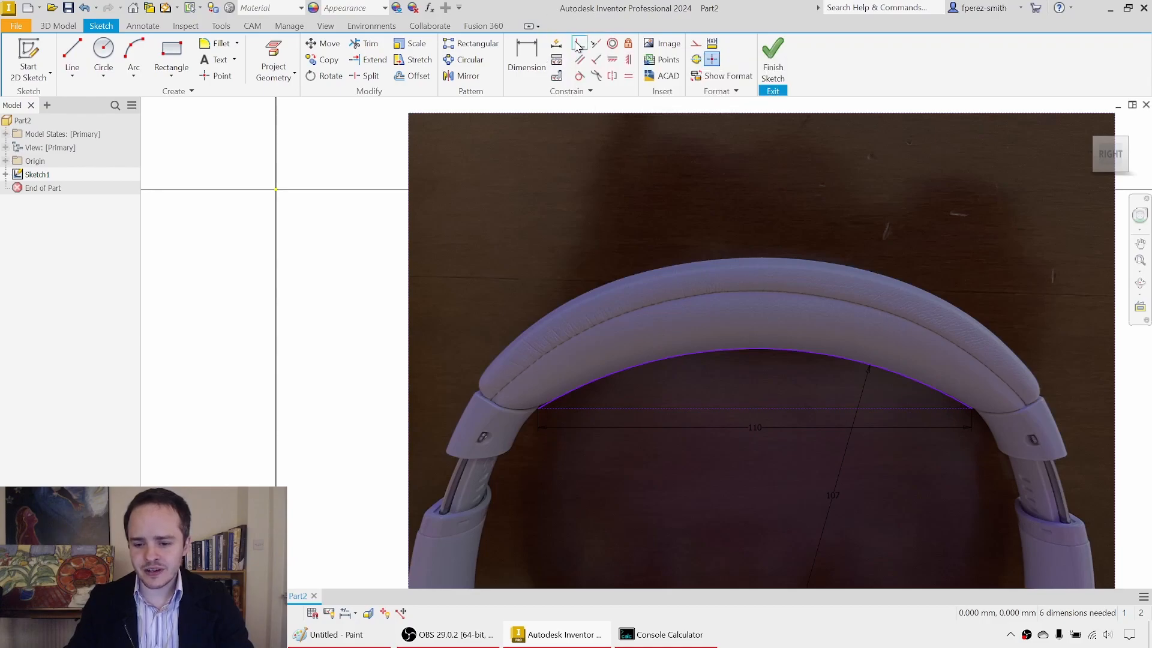
click(757, 409)
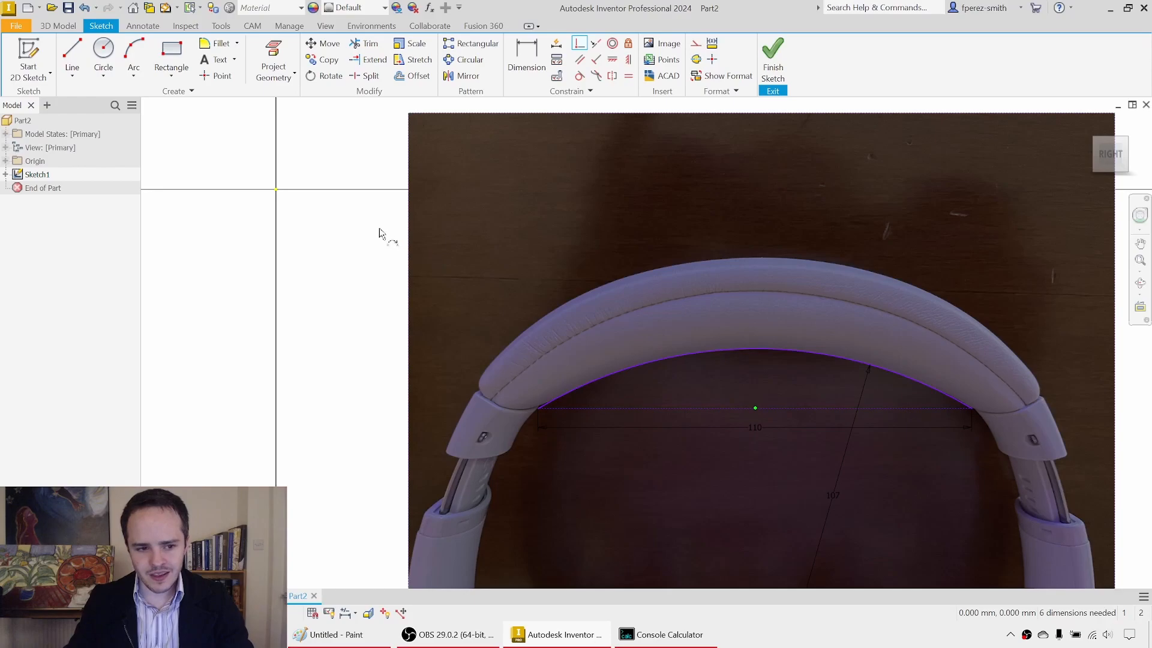
click(274, 190)
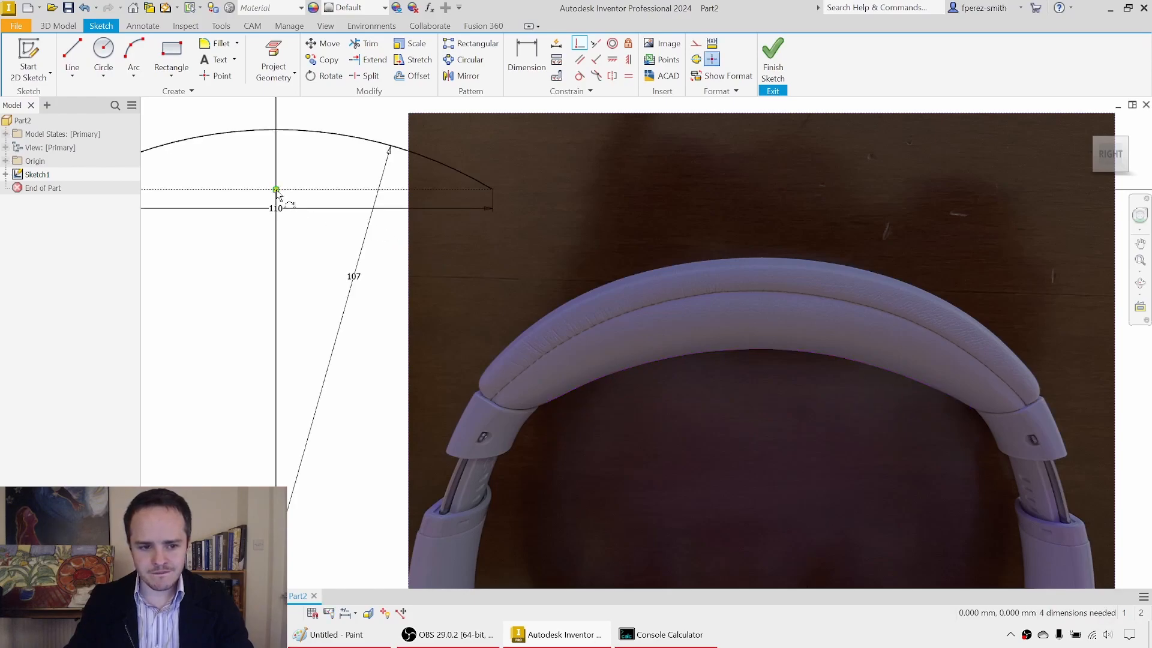
Step: Move the headphone image back under the arc so the headband's inner edge lines up with the curve
middle_drag(310, 223, 504, 270)
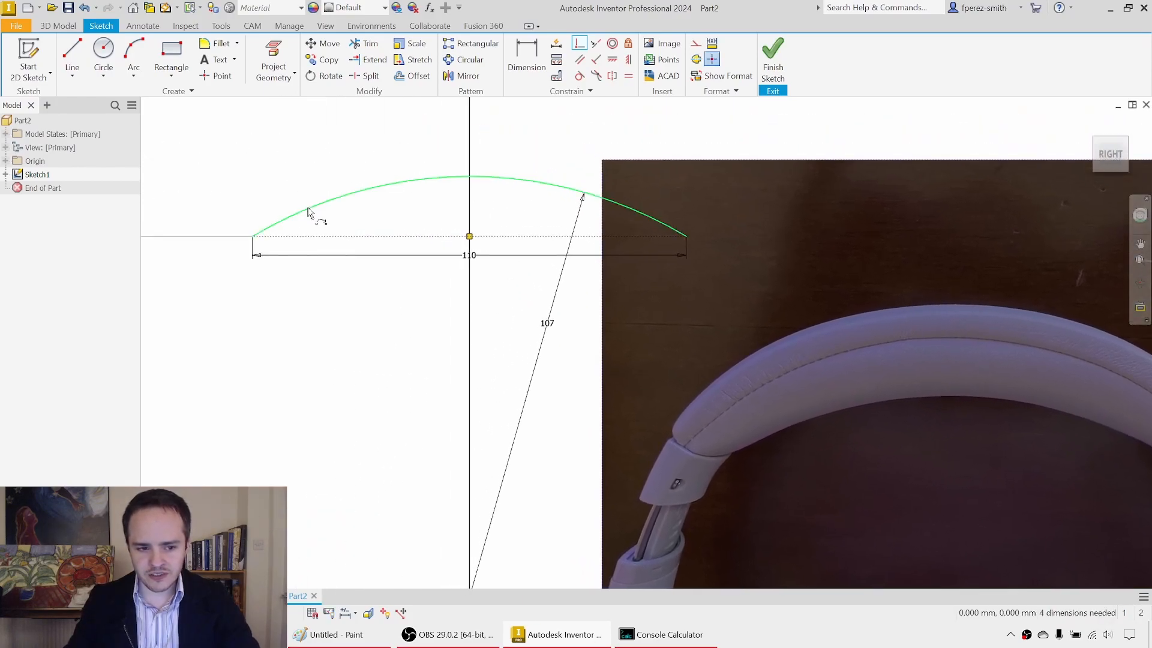
scroll(646, 333, down, 2)
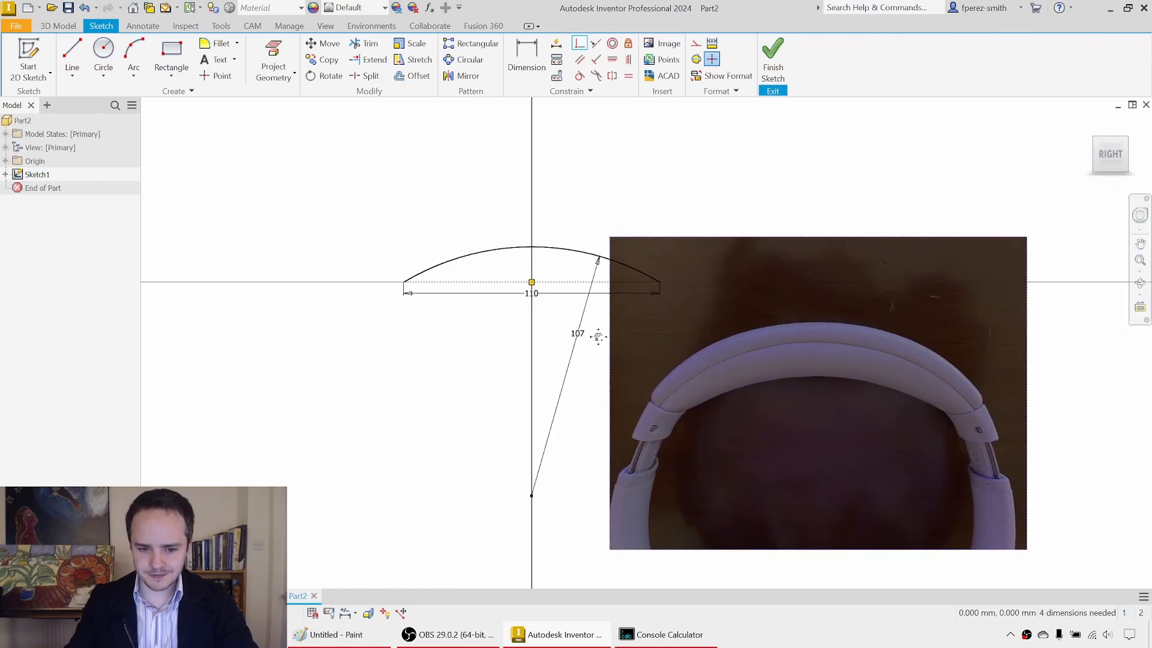
mouse_move(945, 398)
mouse_down()
mouse_move(654, 275)
mouse_move(660, 265)
mouse_up()
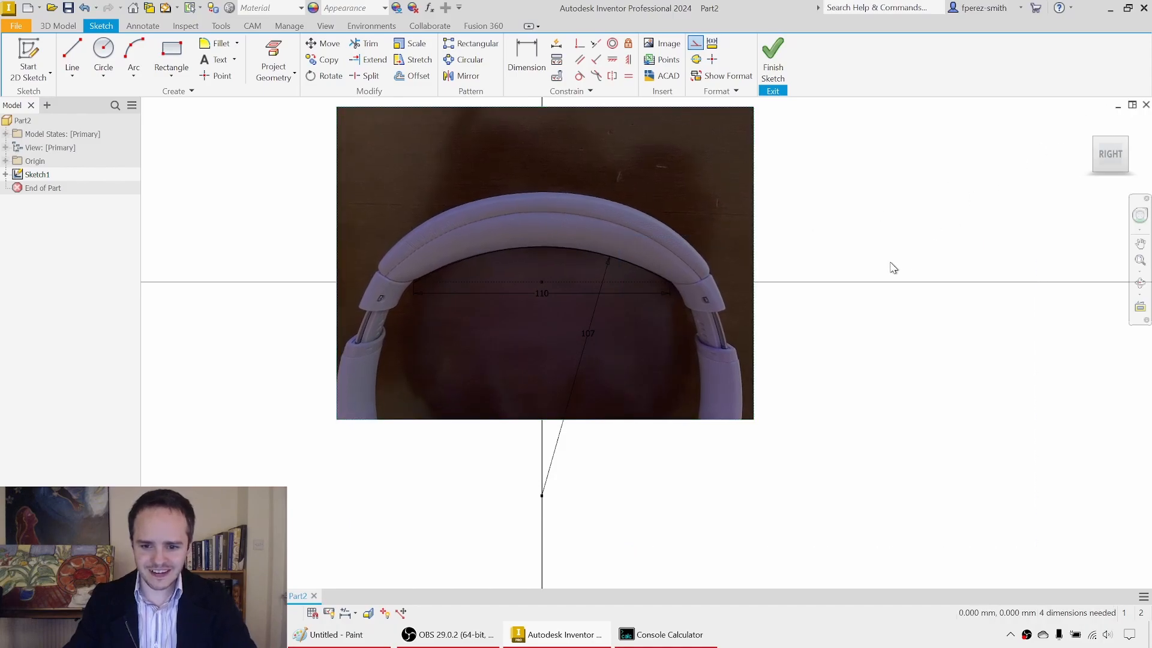
click(836, 261)
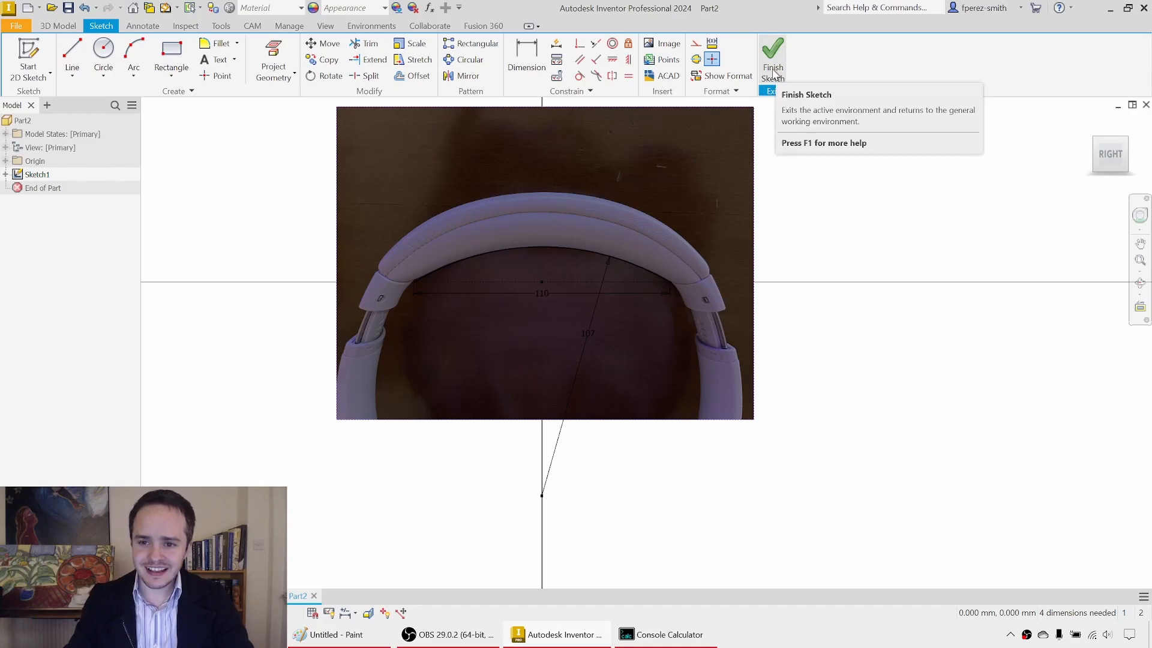
Step: Toggle the headphone image's visibility off and back on while the sketch is open
click(5, 174)
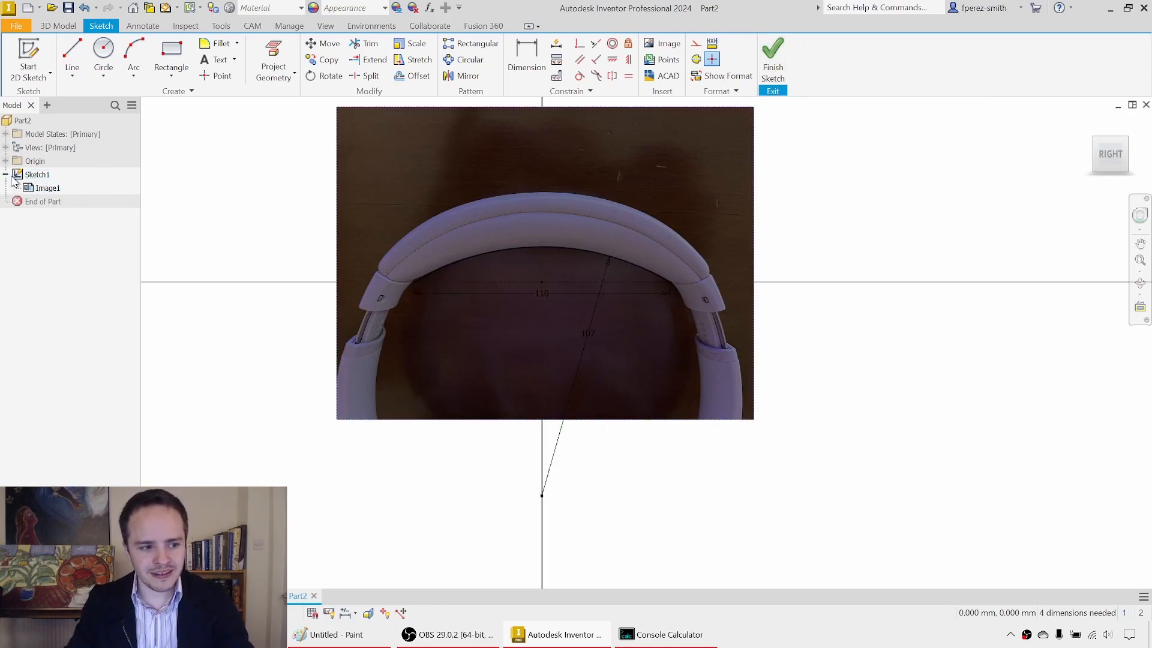
right_click(47, 190)
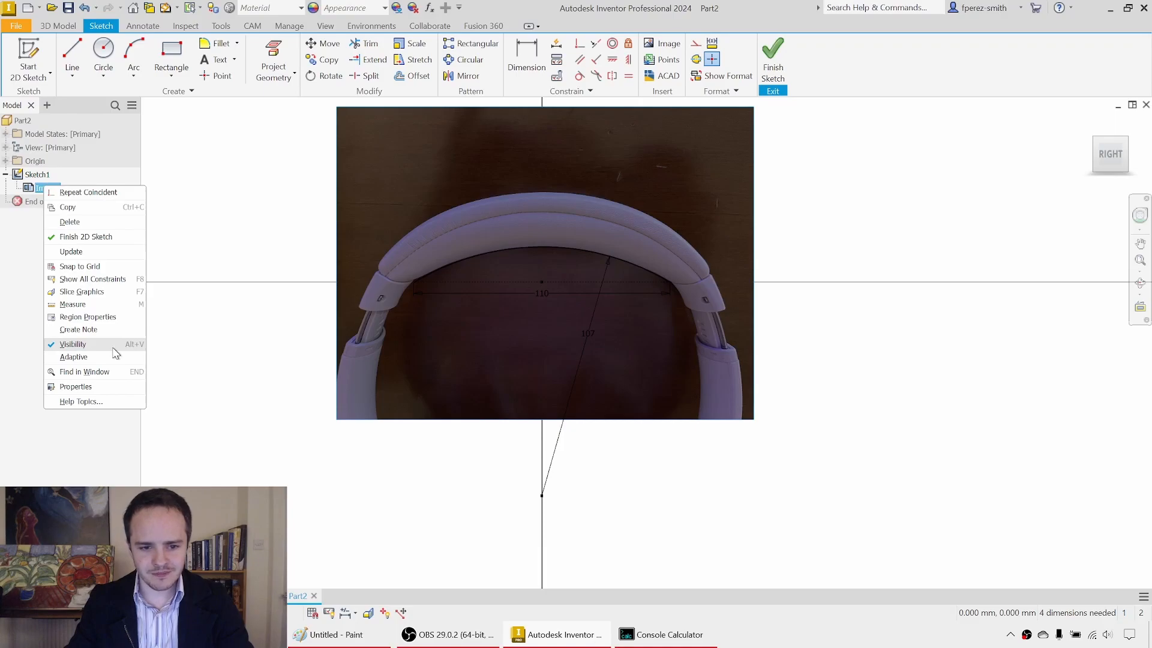
click(112, 347)
right_click(55, 189)
key(v)
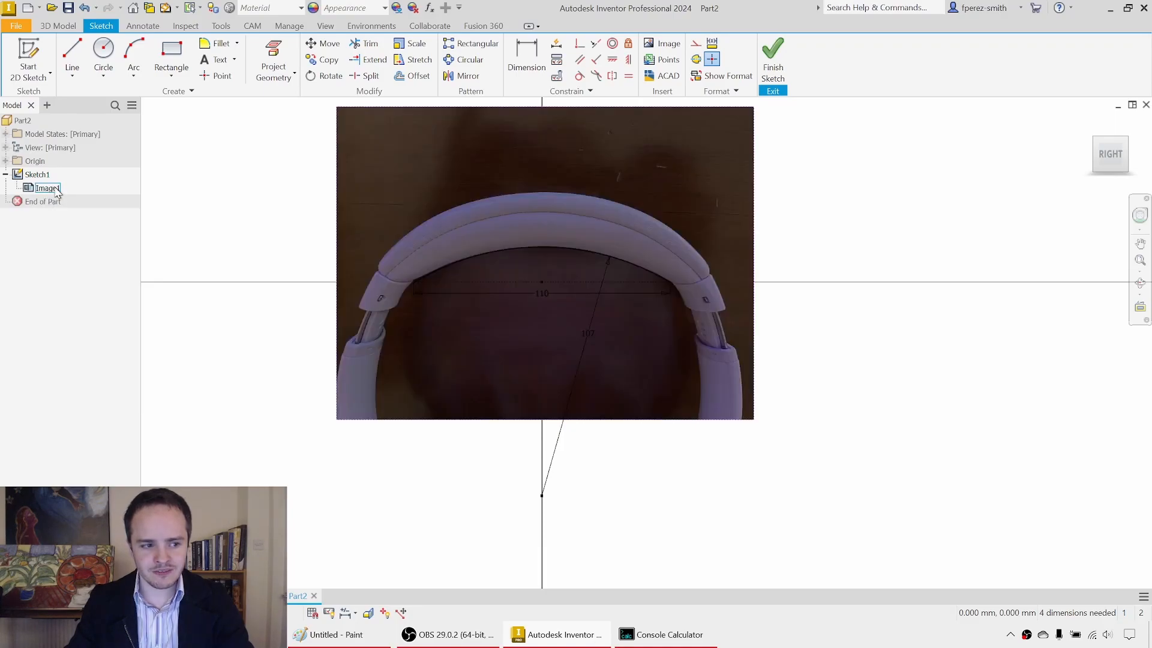
key(alt+v)
right_click(57, 191)
key(v)
right_click(57, 191)
key(v)
right_click(57, 191)
key(v)
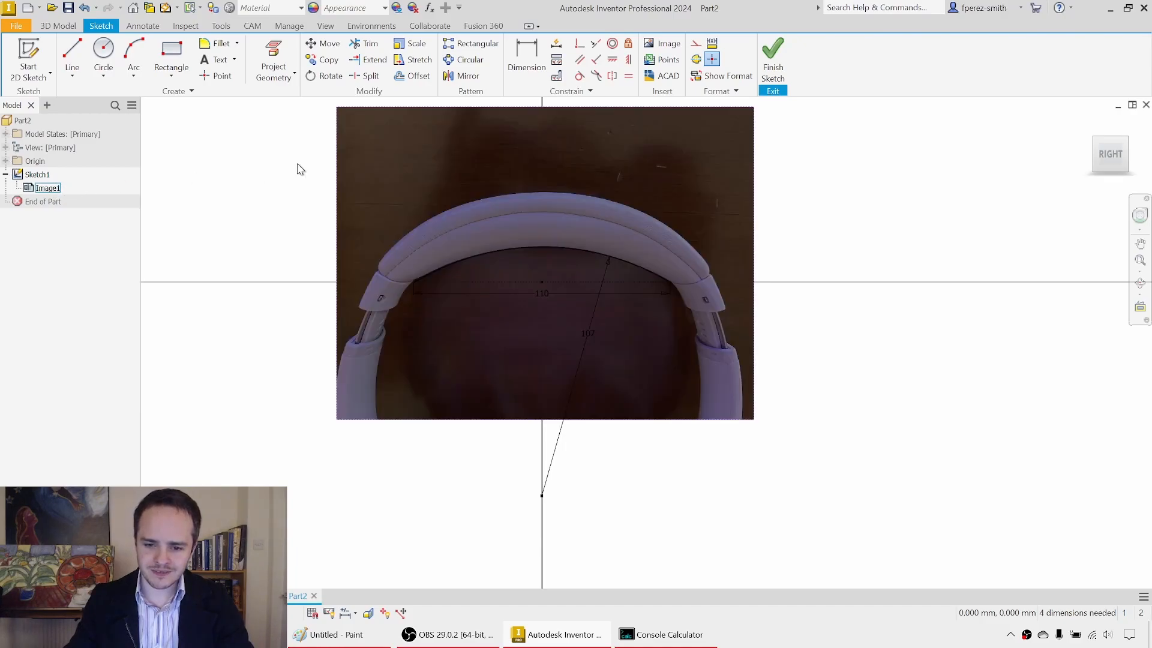
Step: Finish the arc sketch and hide the headphone image
click(773, 51)
scroll(705, 264, up, 5)
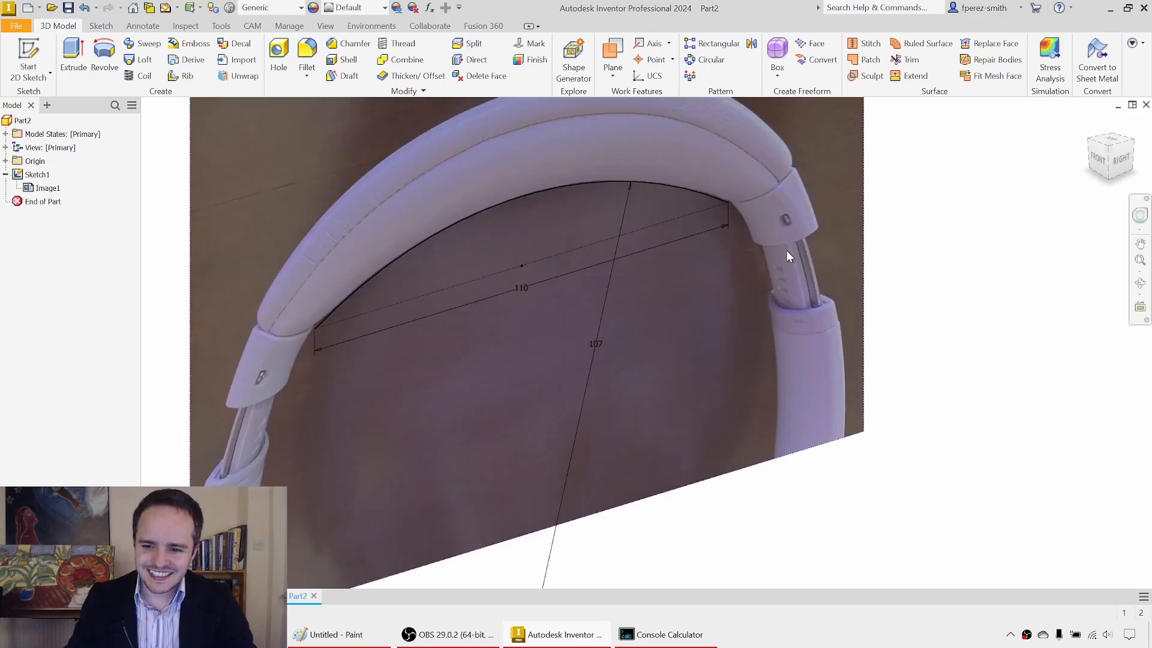
middle_drag(786, 251, 765, 286)
click(58, 189)
key(alt+v)
mouse_move(749, 209)
shift+middle_down()
mouse_move(625, 197)
mouse_move(642, 222)
shift+middle_up()
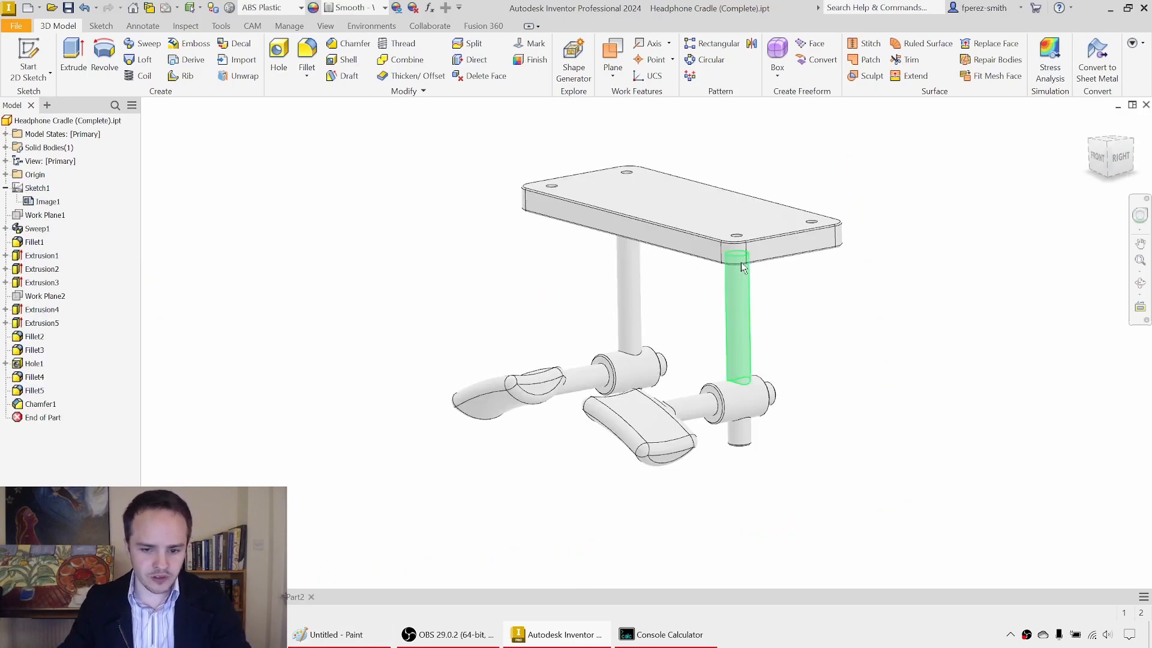
Step: Examine the curved saddle of the completed Headphone Cradle part as a reference, and return to the new part
mouse_move(654, 336)
shift+middle_down()
mouse_move(668, 344)
mouse_move(606, 375)
shift+middle_up()
scroll(606, 383, up, 5)
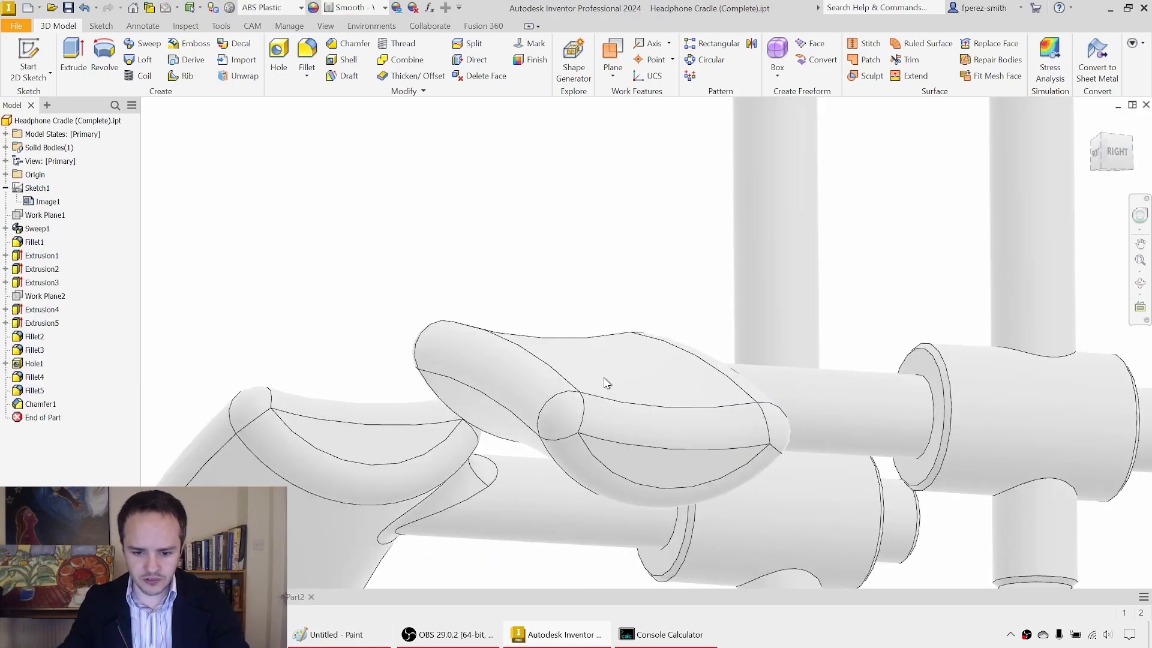
scroll(606, 383, down, 2)
click(609, 347)
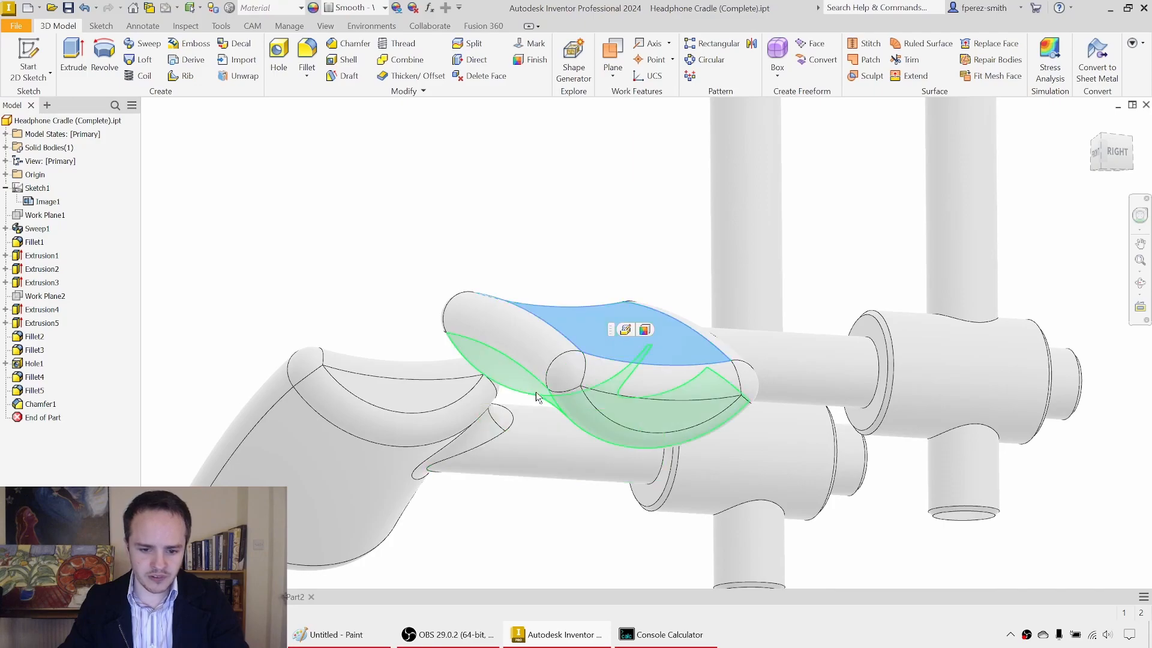
click(297, 597)
scroll(524, 390, down, 4)
middle_drag(524, 388, 525, 394)
shift+middle_drag(720, 353, 680, 349)
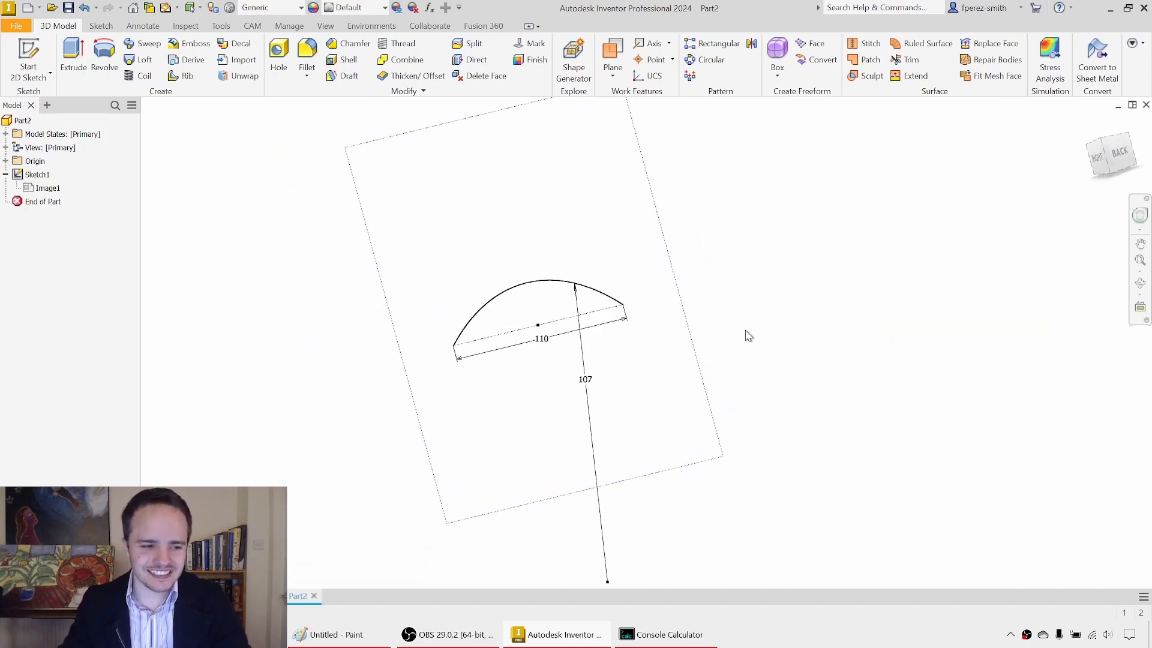
Step: Create a work plane normal to the arc at its endpoint nearest the Back side, using Normal to Curve at Point
scroll(648, 283, up, 3)
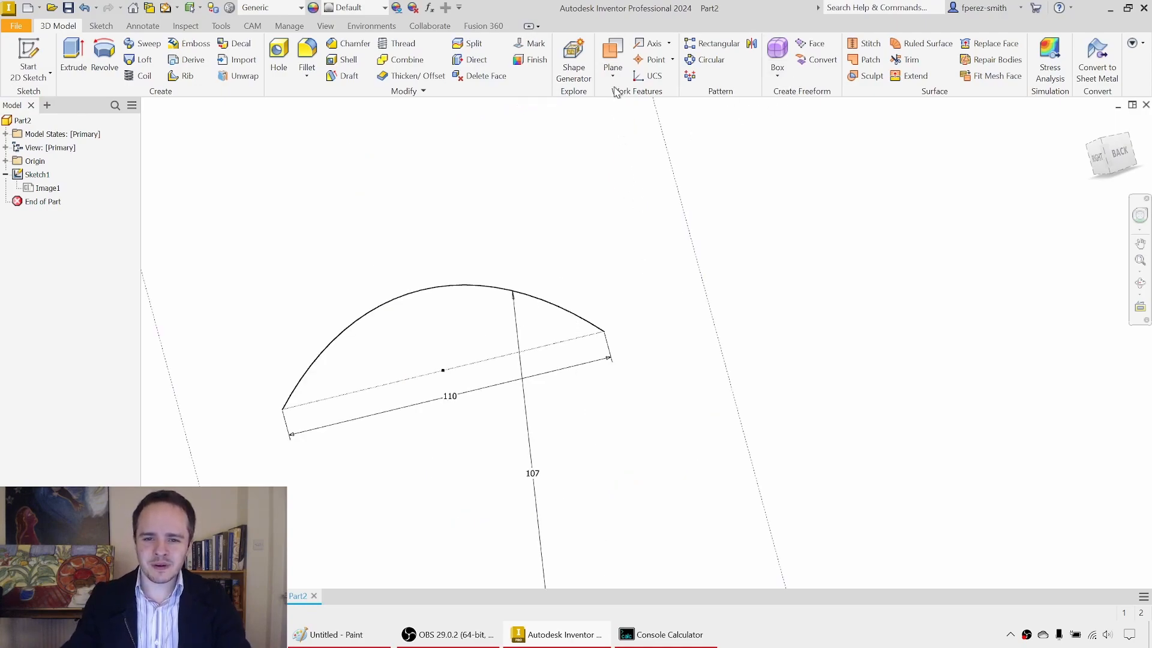
click(562, 310)
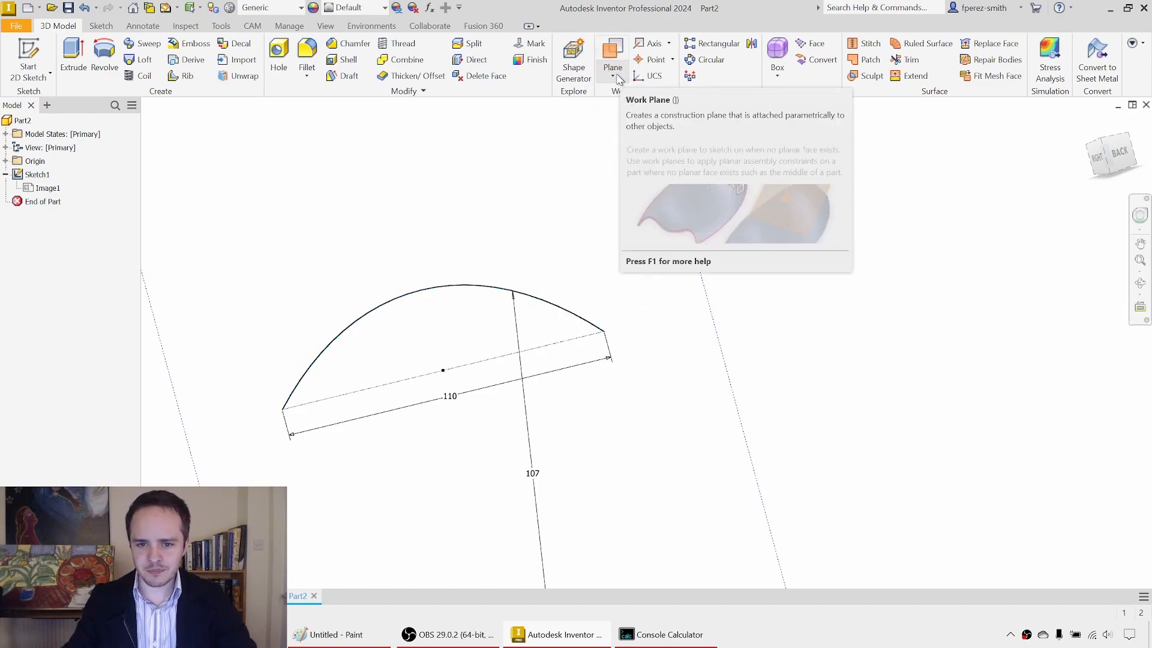
click(613, 74)
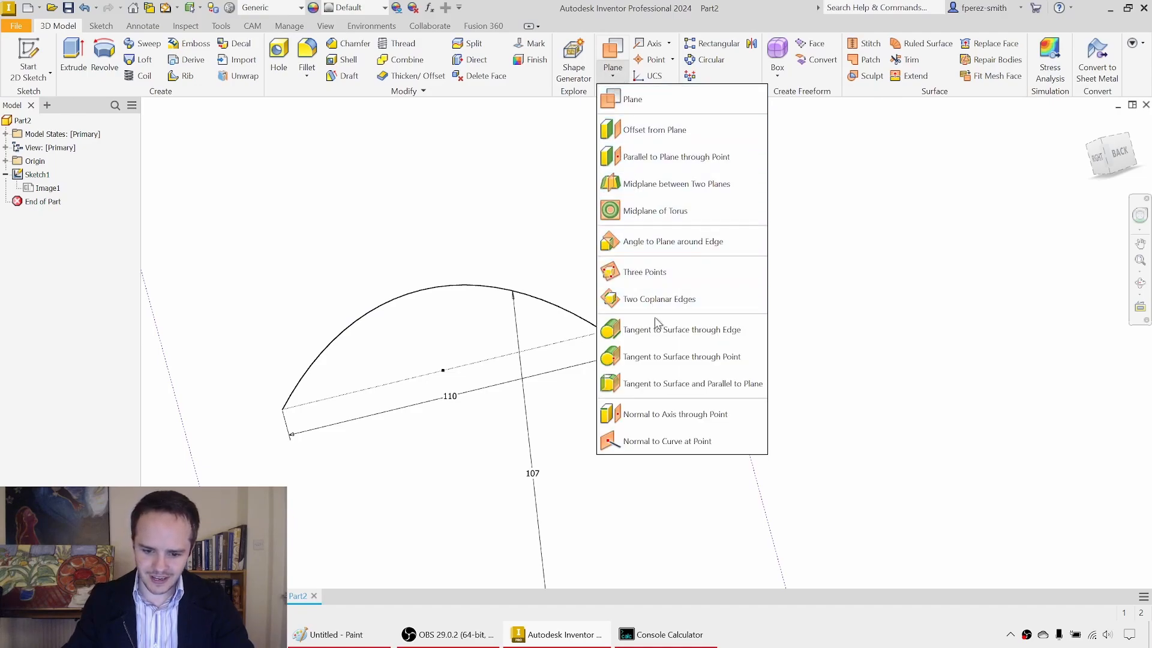
click(668, 447)
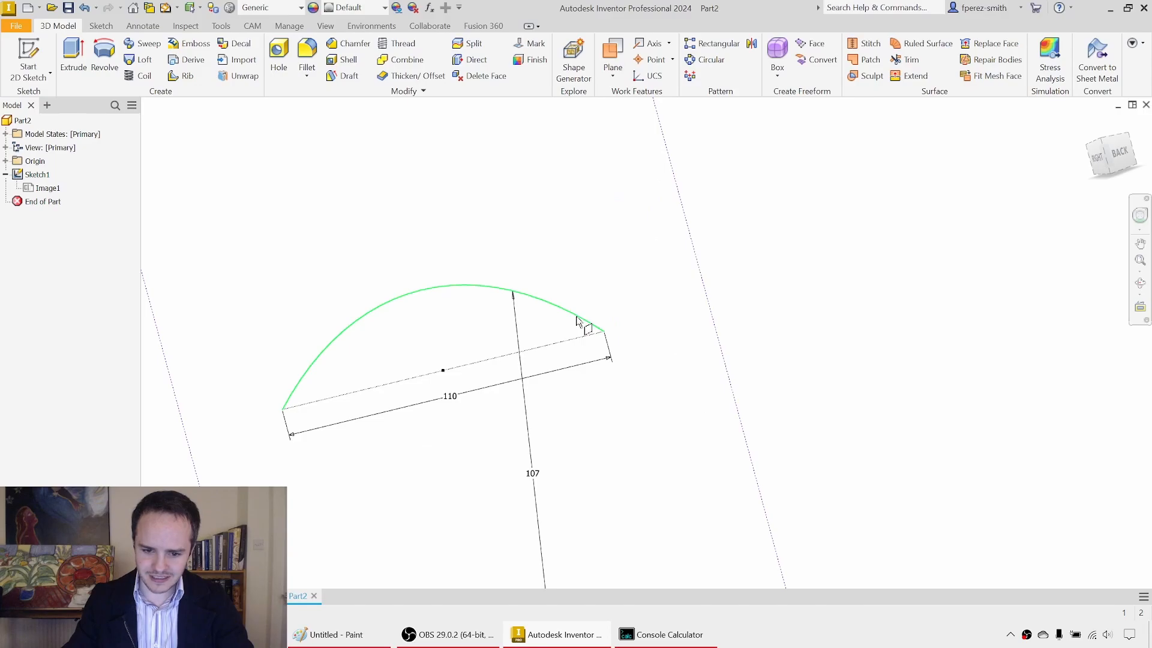
click(605, 333)
Step: Start a new 2D sketch on the work plane at the arc's end
shift+middle_drag(823, 324, 764, 329)
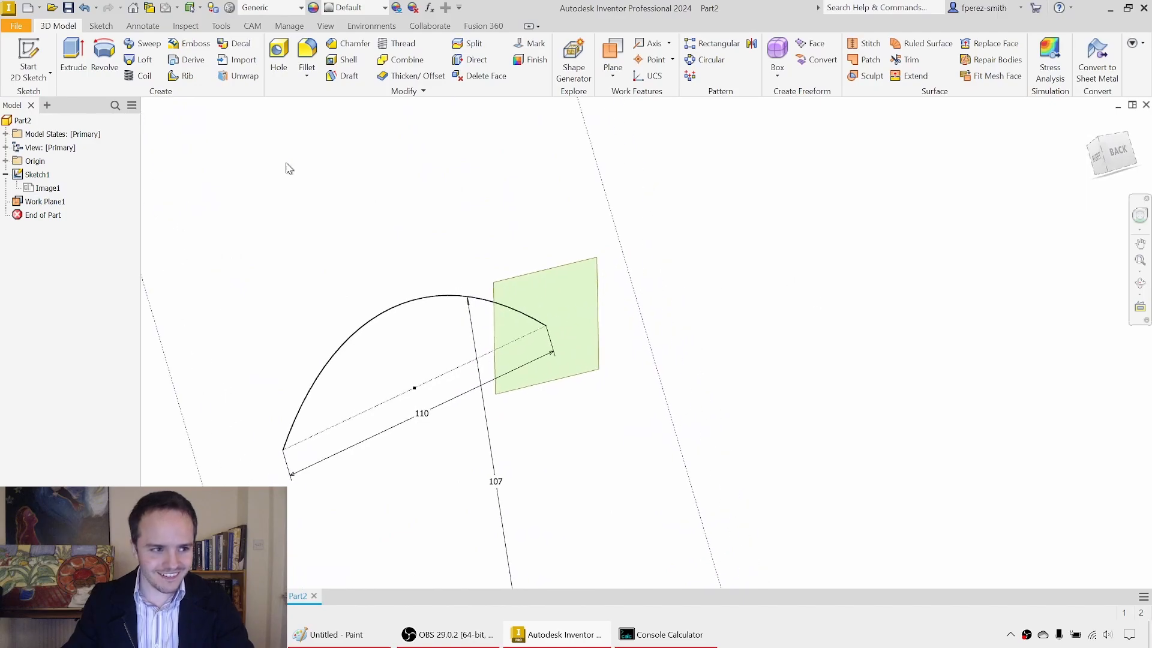
click(26, 59)
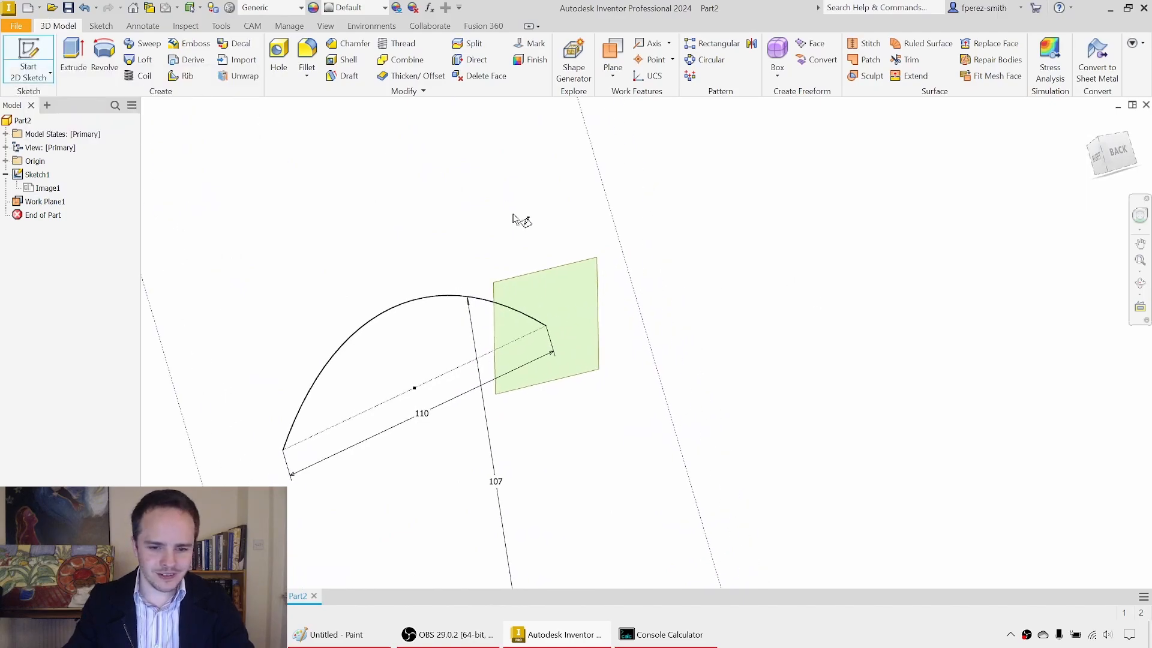
click(557, 267)
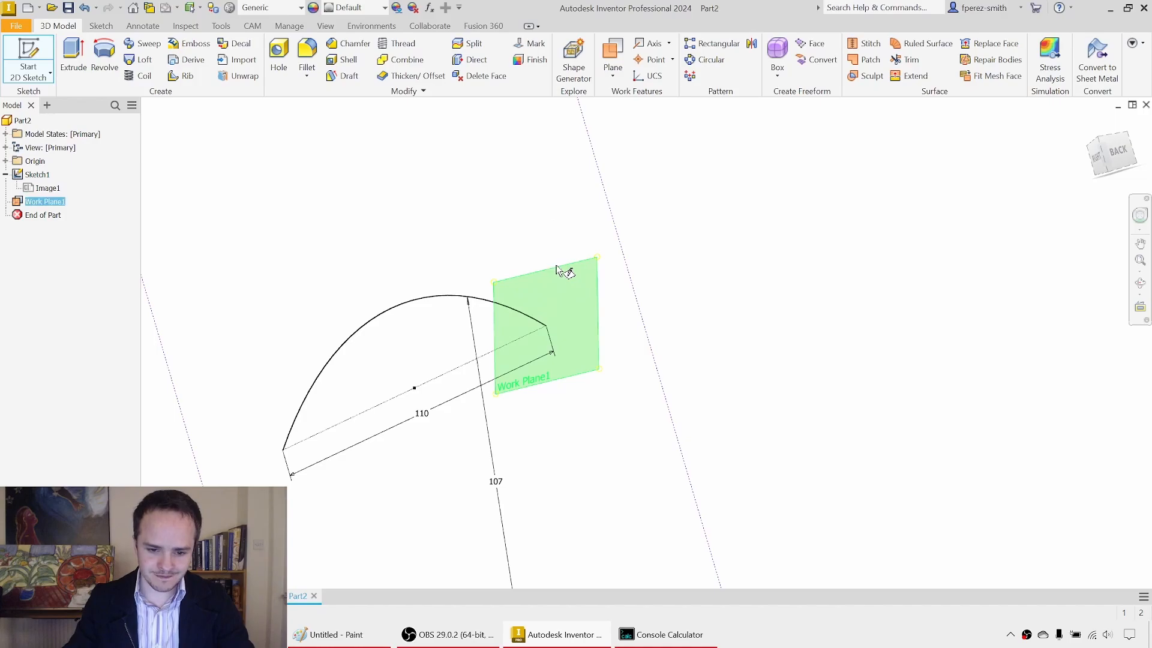
middle_drag(678, 192, 602, 258)
scroll(602, 257, down, 3)
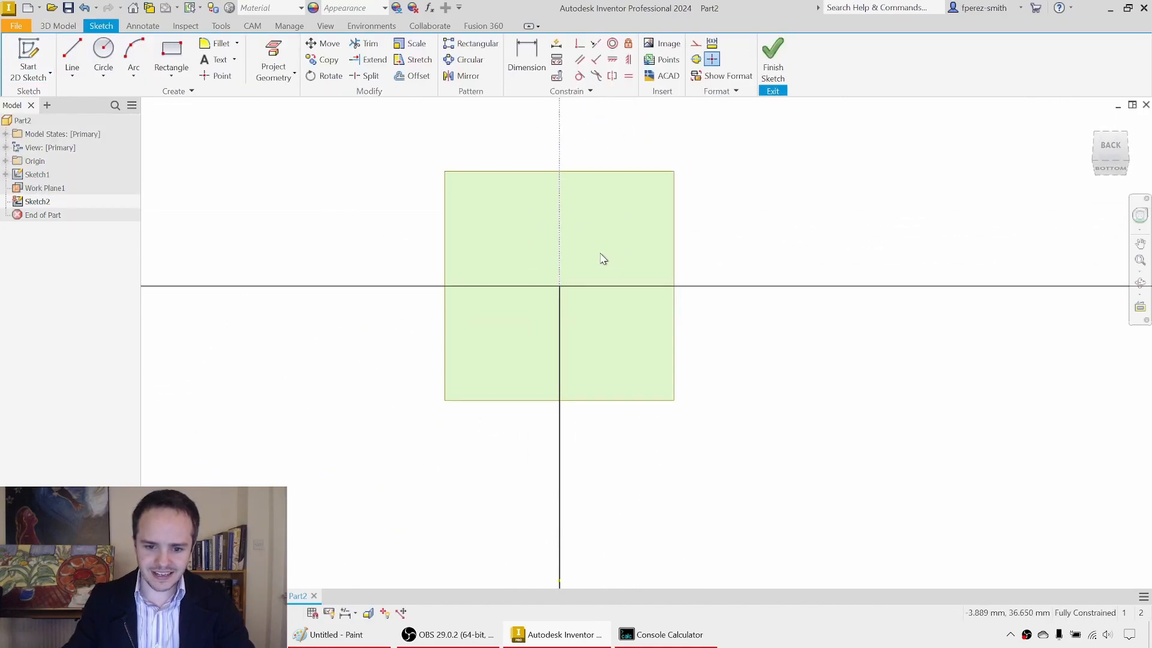
middle_drag(704, 206, 685, 263)
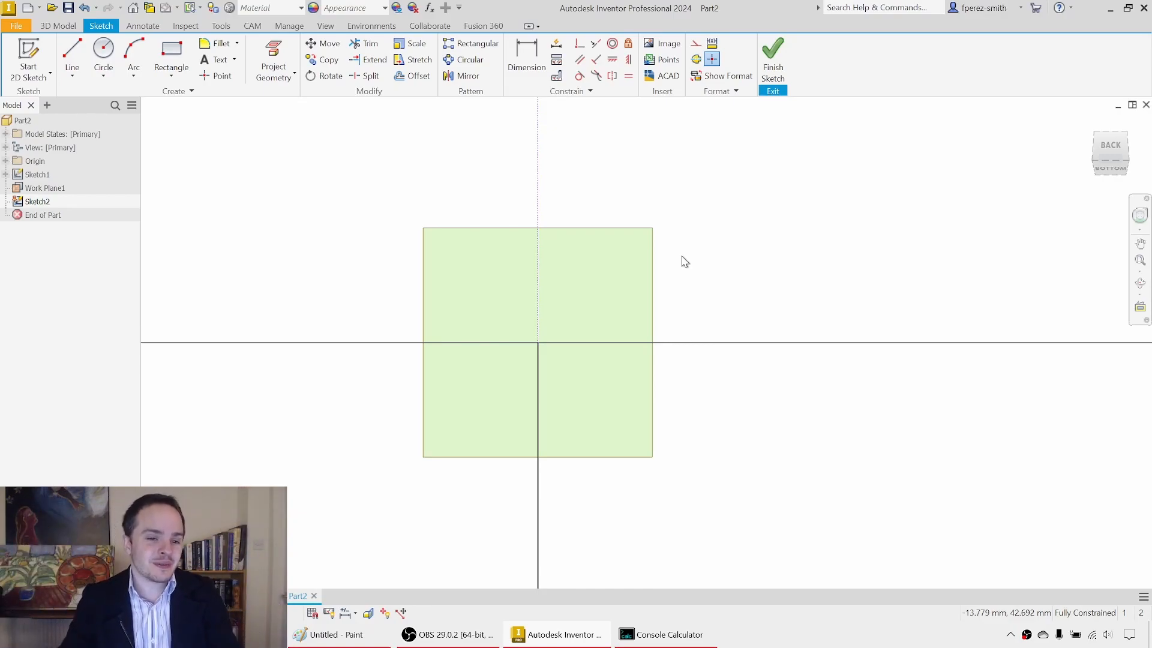
Step: Sketch a horizontal ellipse about 30 mm wide and 11 mm tall, above and to the right of the arc's end
middle_drag(676, 228, 658, 269)
scroll(644, 219, up, 1)
middle_drag(636, 227, 578, 242)
middle_drag(676, 211, 548, 221)
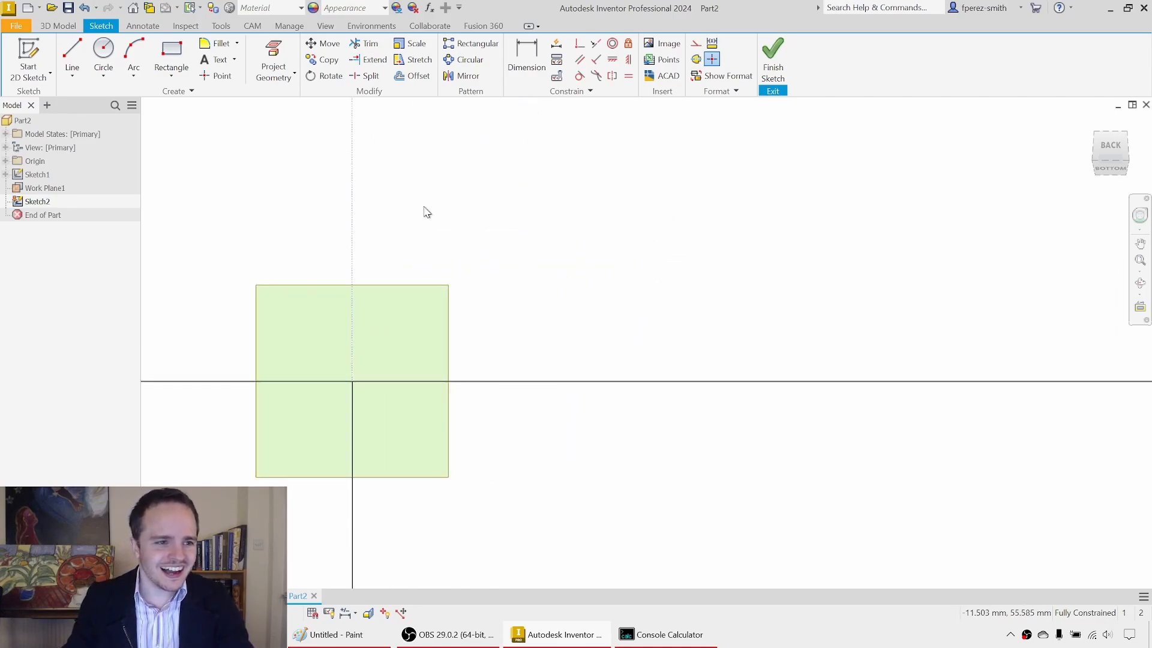
click(110, 80)
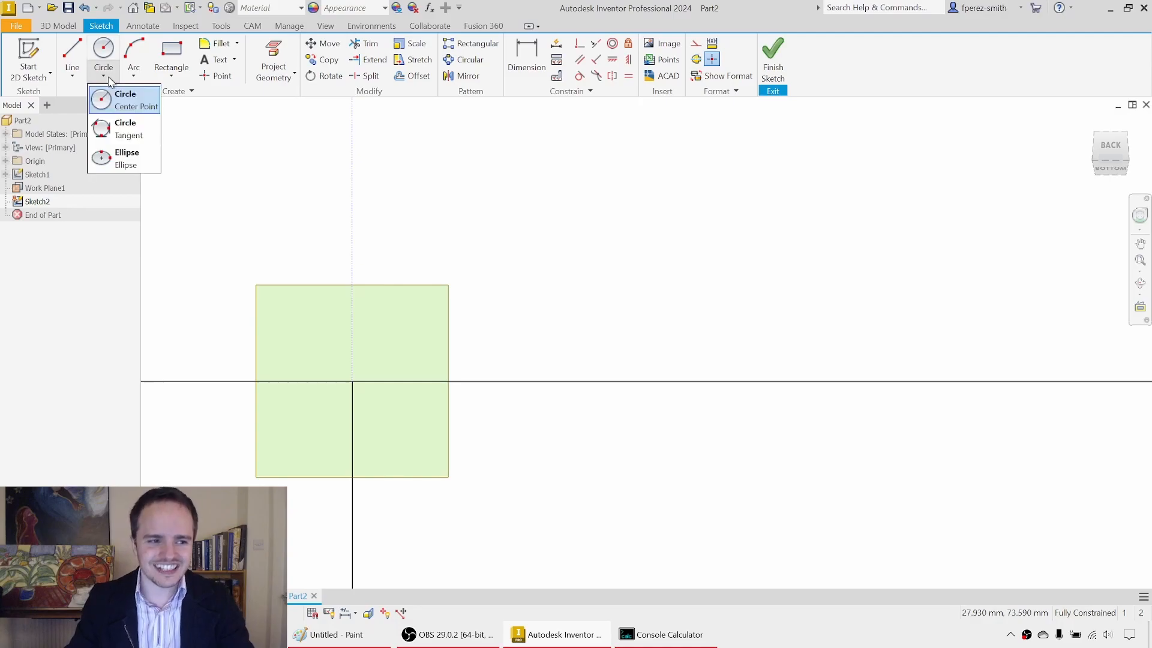
click(118, 157)
click(506, 271)
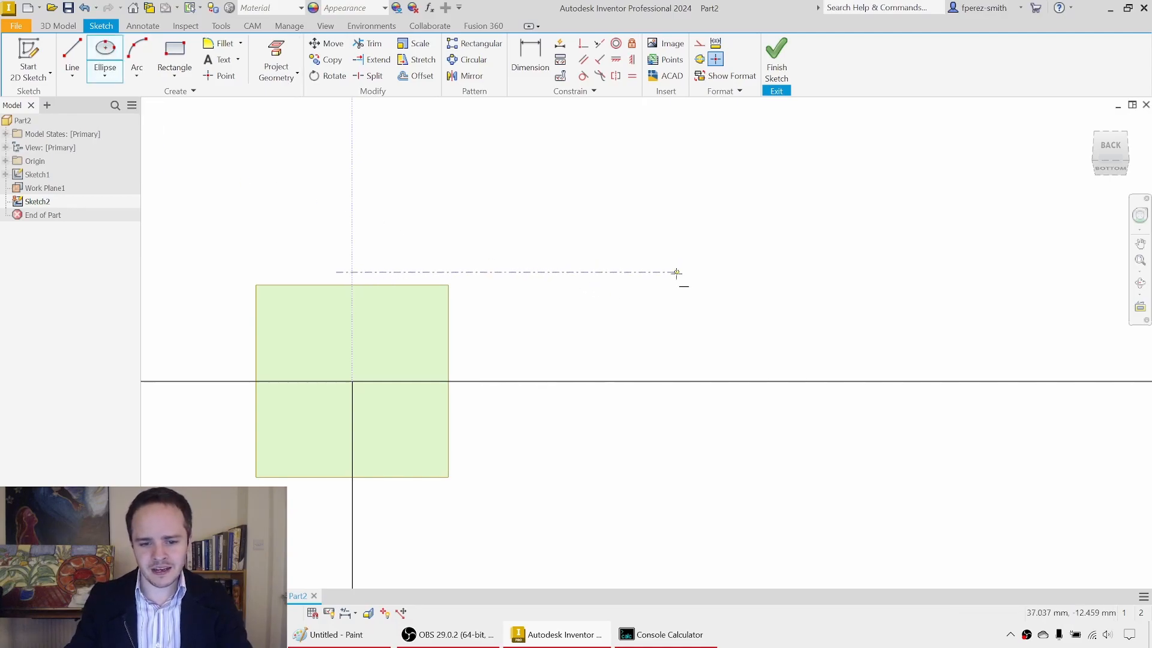
click(637, 271)
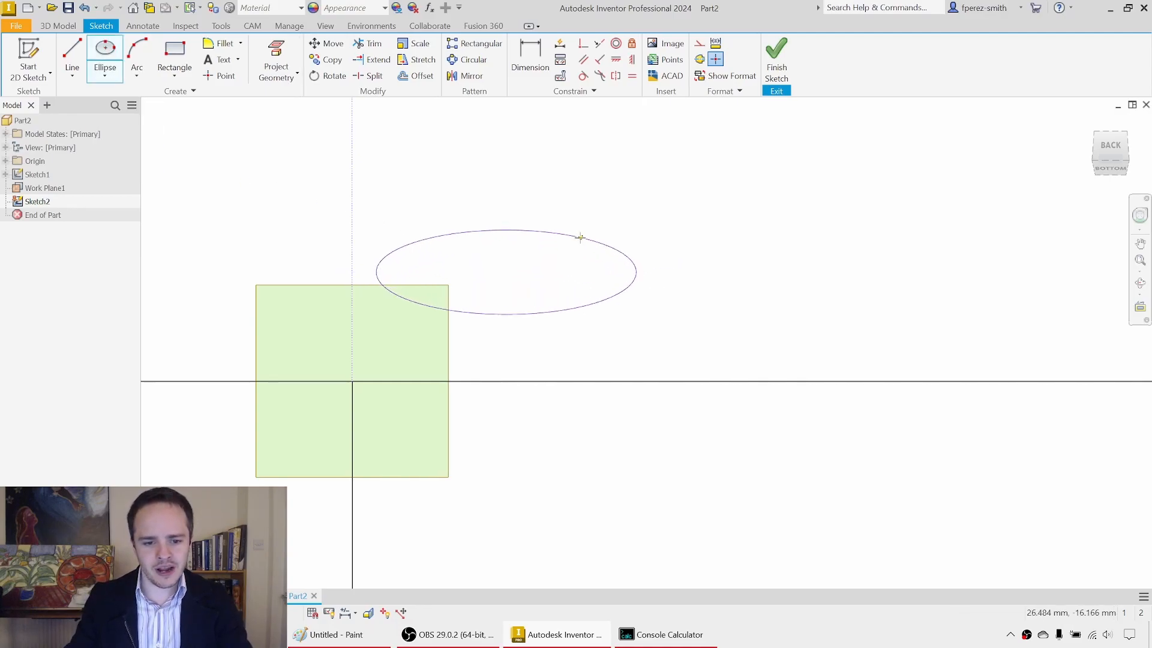
click(558, 228)
key(Escape)
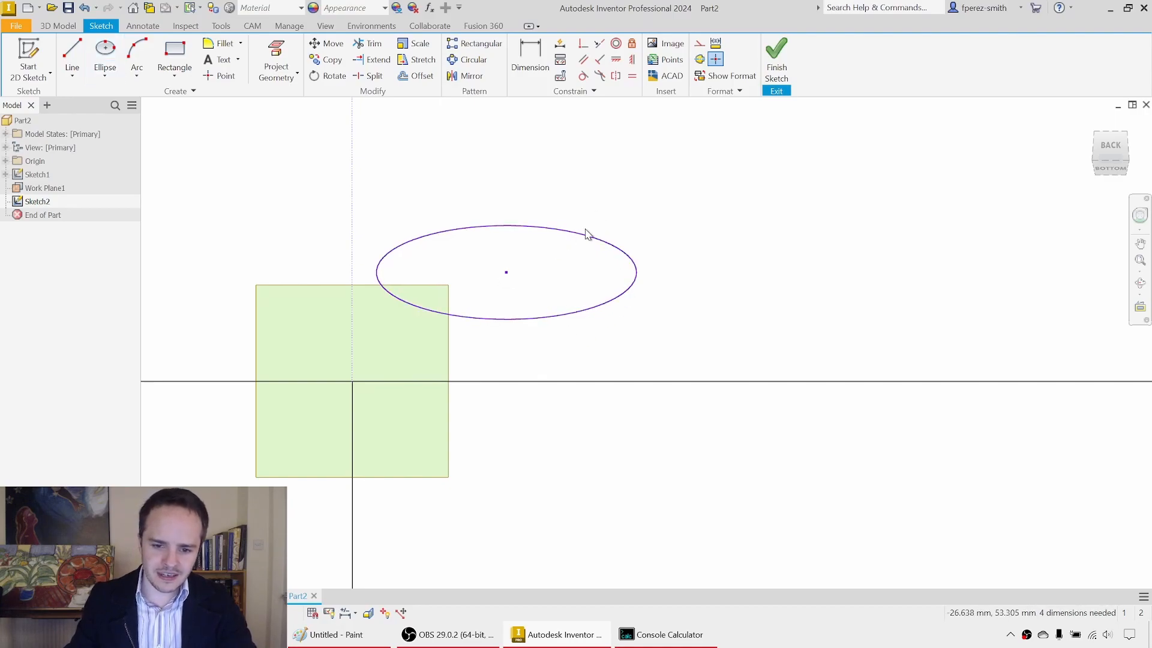
Step: Dimension the ellipse with a horizontal radius of 15 mm and a vertical radius of 5 mm
key(d)
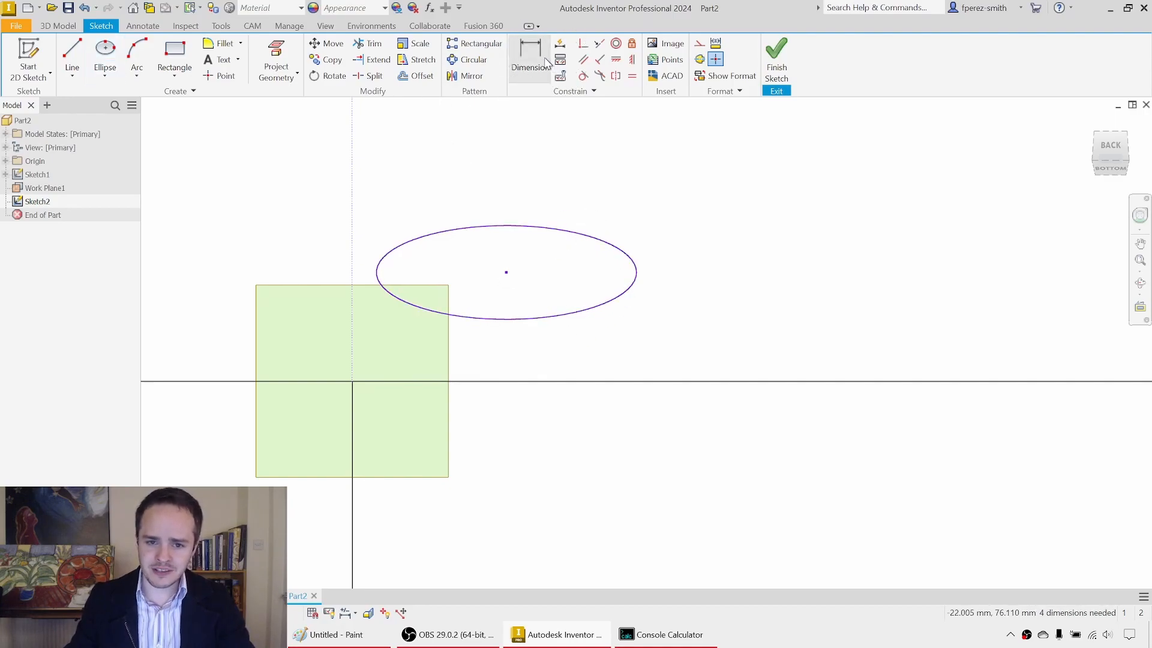
click(575, 229)
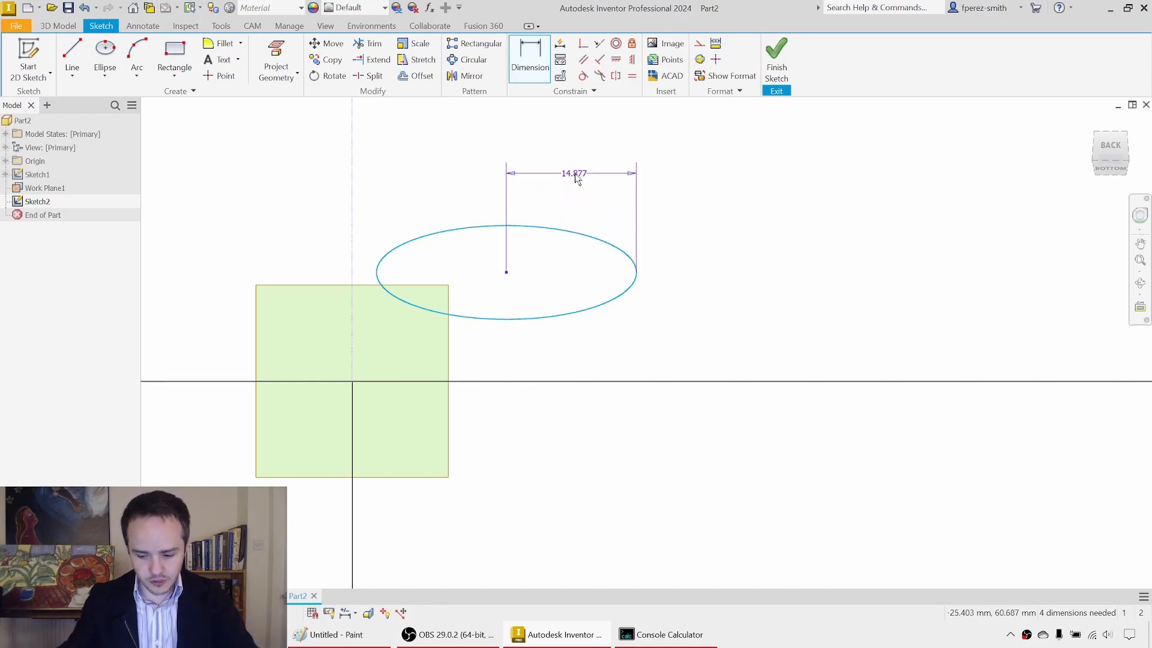
click(576, 179)
text(15)
key(Return)
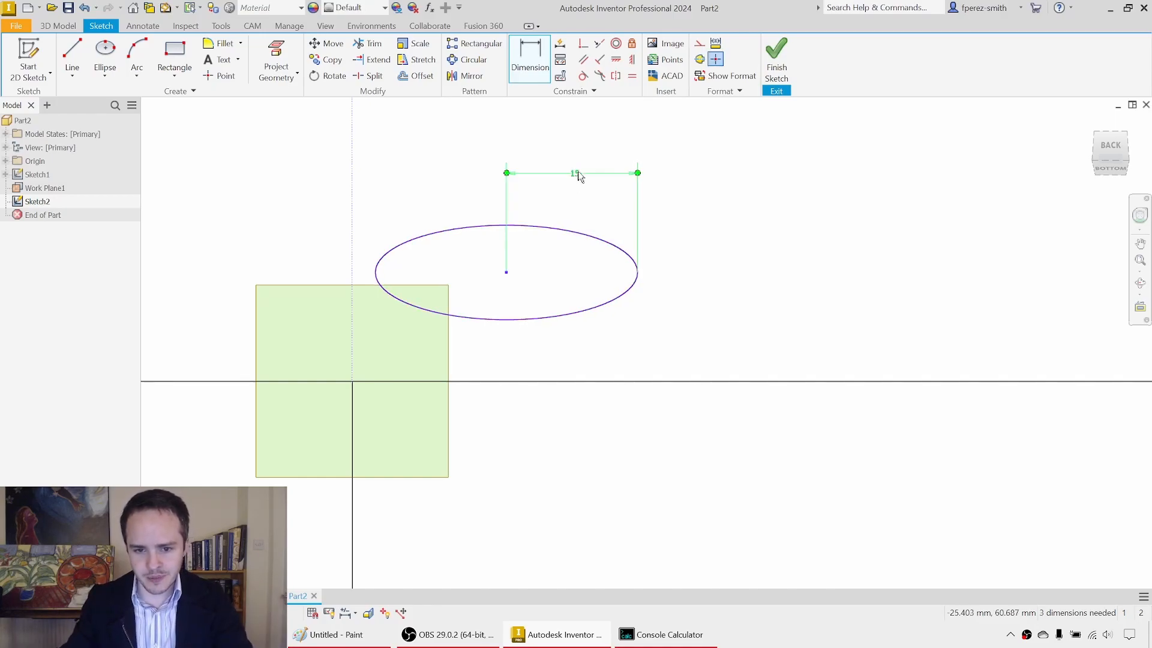
click(613, 297)
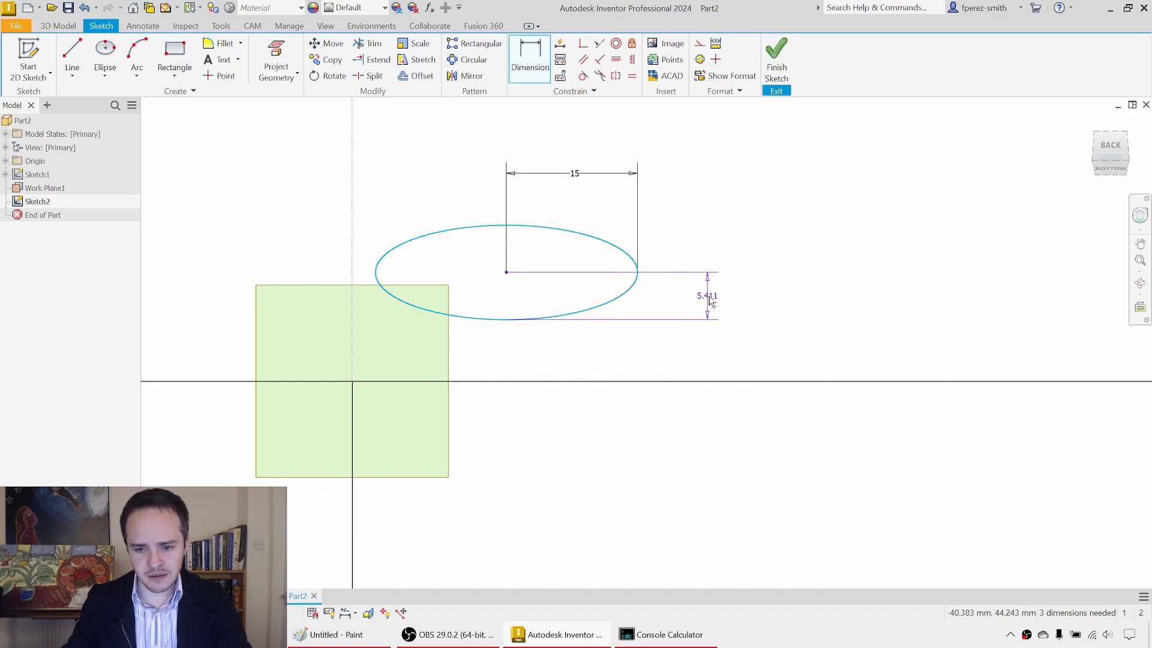
click(716, 301)
text(5.4107854)
key(Return)
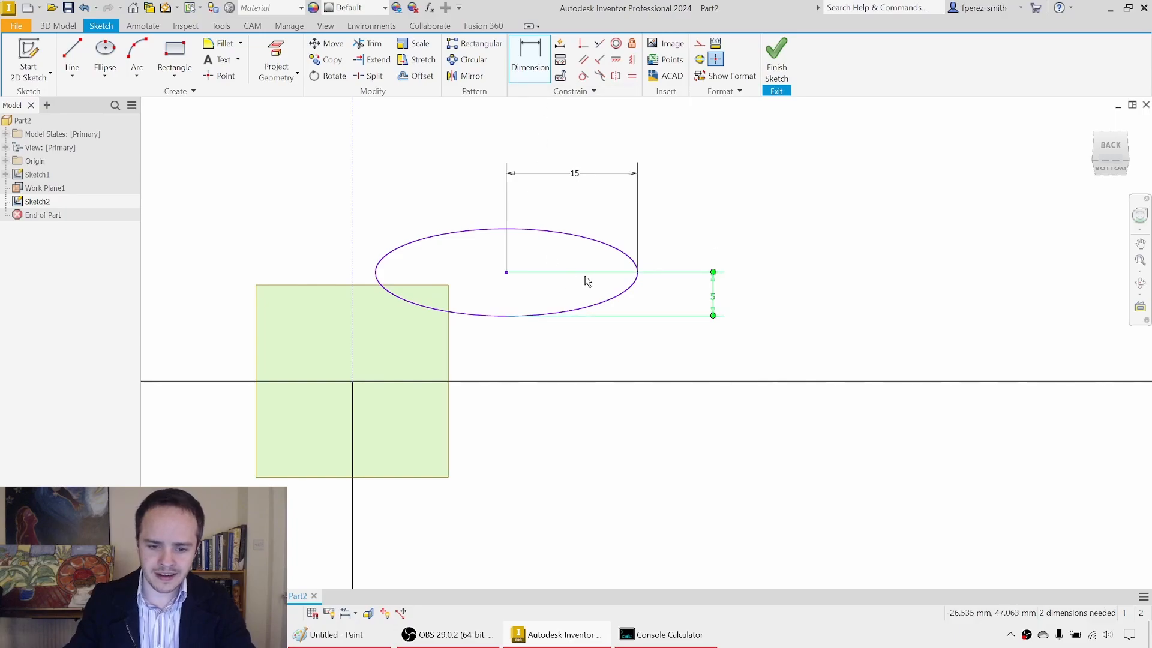
key(Escape)
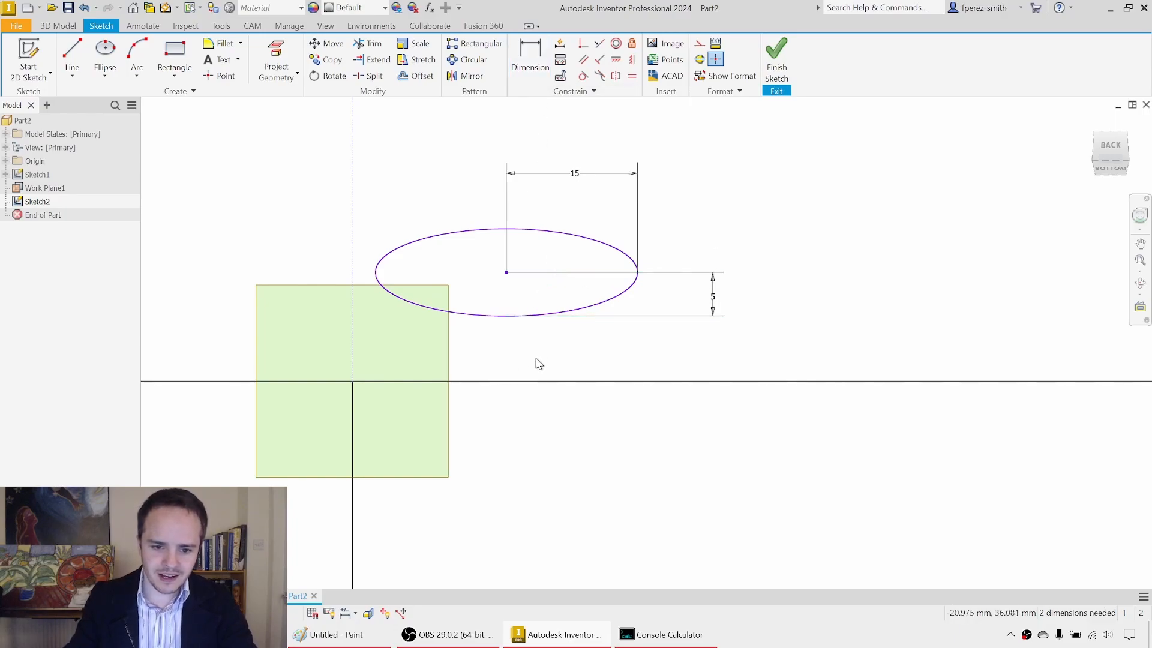
Step: Draw lines from the ellipse's centre to its leftmost, rightmost and lowest points
middle_drag(536, 360, 569, 360)
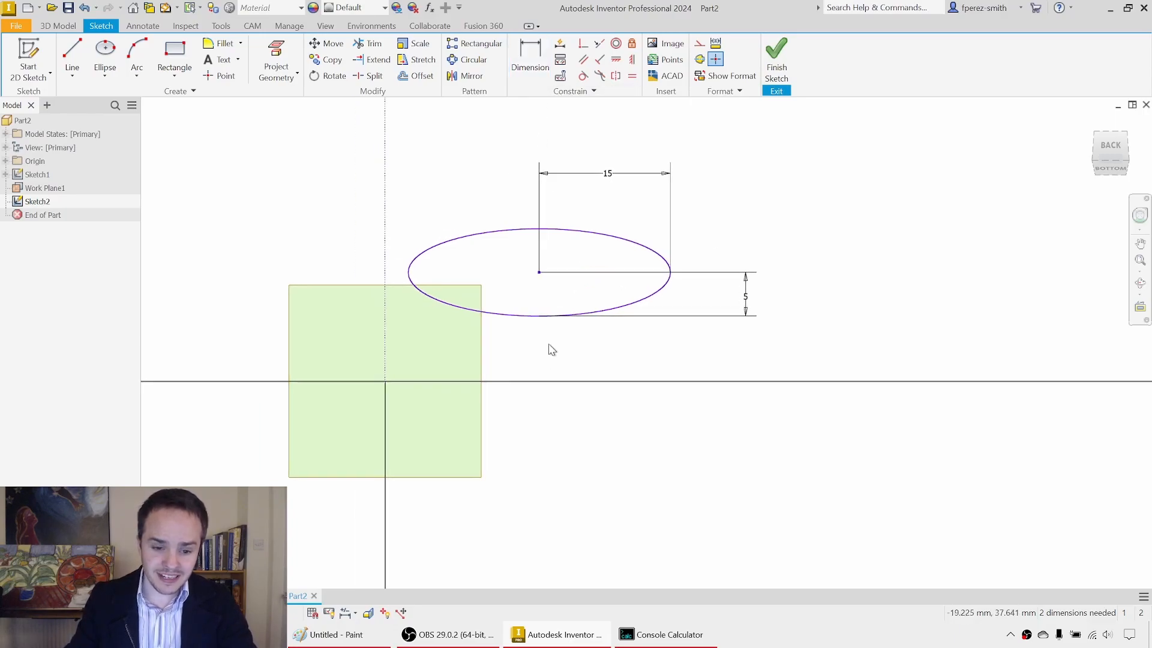
click(72, 54)
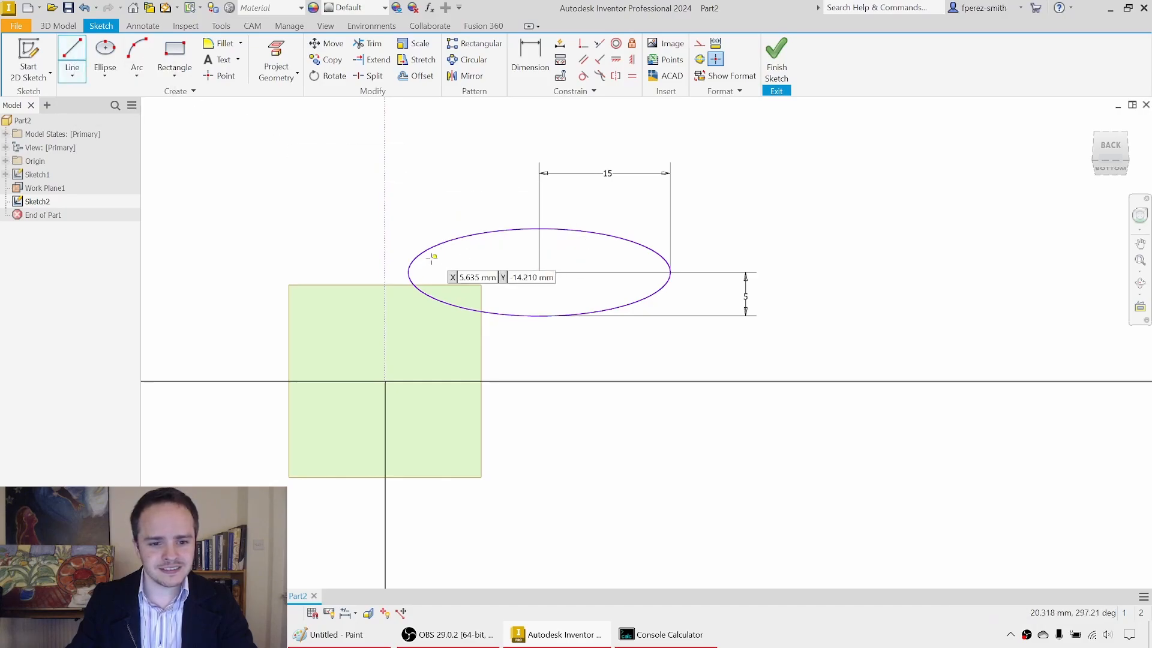
click(538, 271)
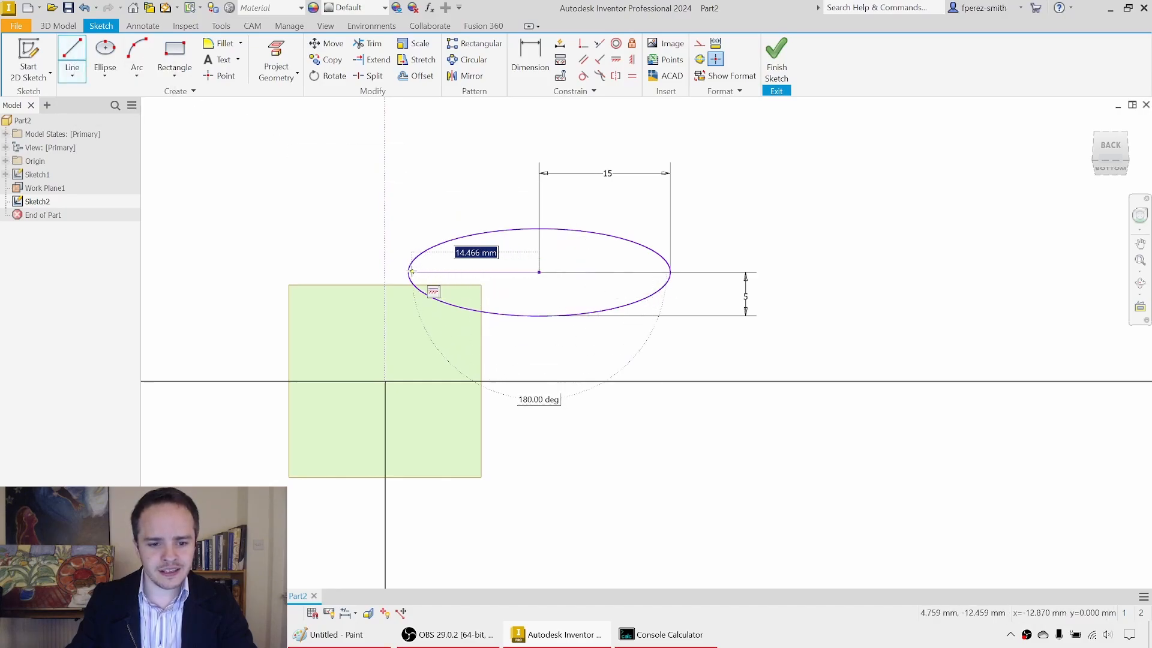
double_click(408, 273)
click(539, 272)
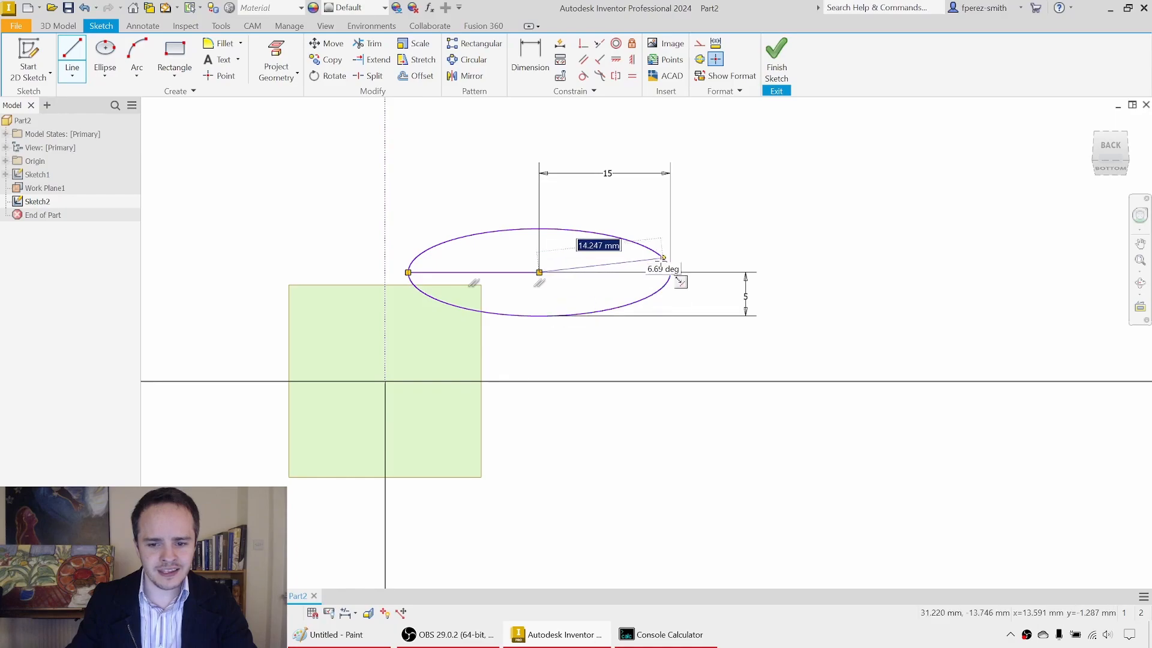
click(670, 273)
click(539, 273)
double_click(538, 315)
key(Escape)
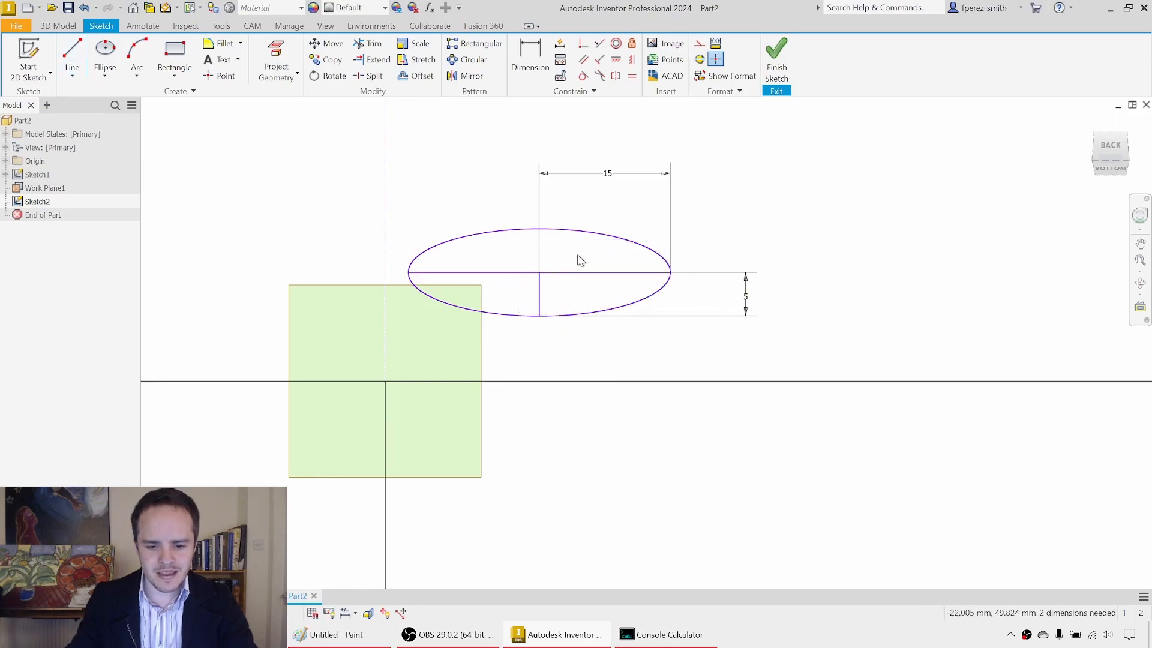
Step: Convert the three lines inside the ellipse to construction geometry
mouse_move(563, 272)
mouse_down()
mouse_move(527, 303)
mouse_move(515, 298)
mouse_move(576, 257)
mouse_move(506, 294)
mouse_up()
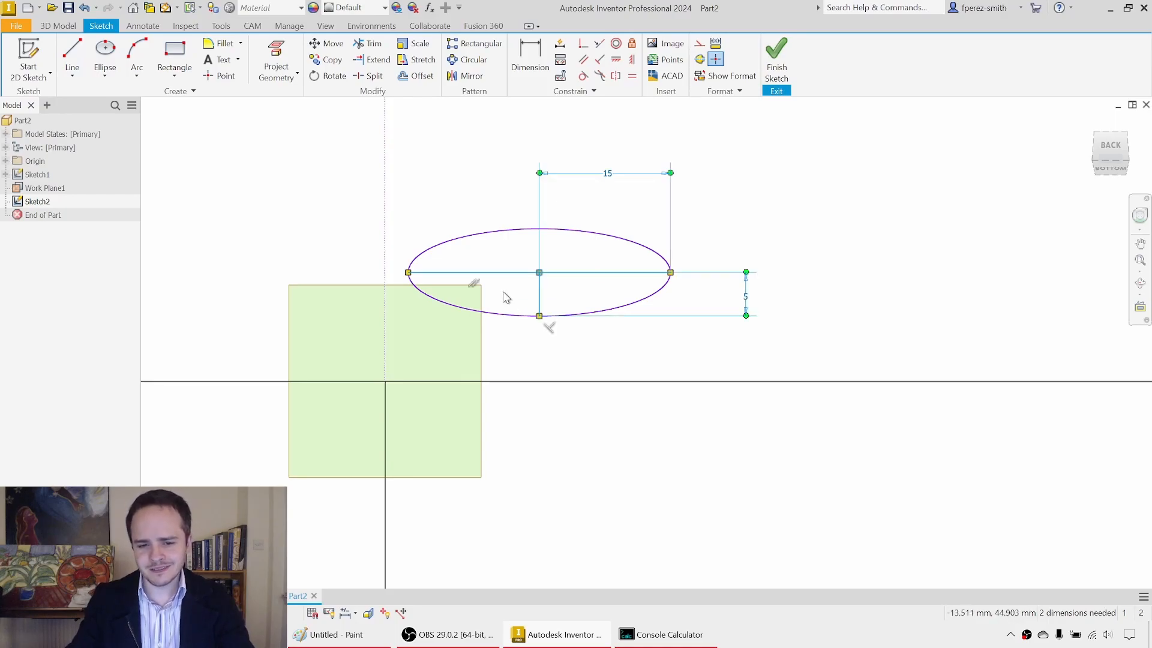
right_click(595, 259)
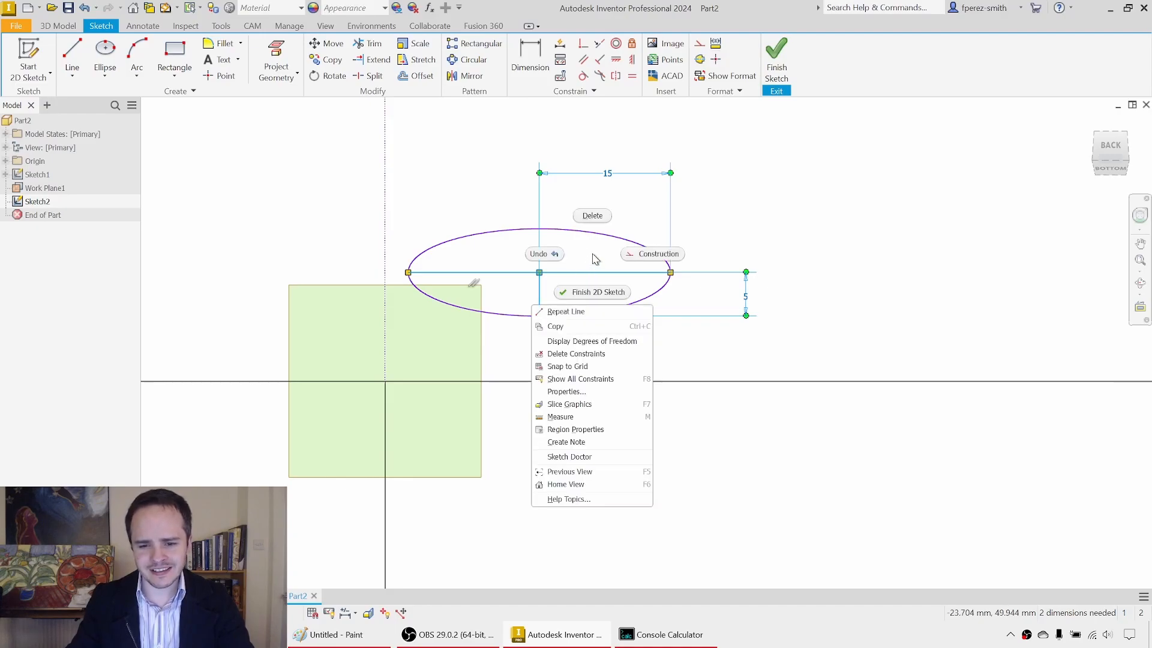
click(657, 255)
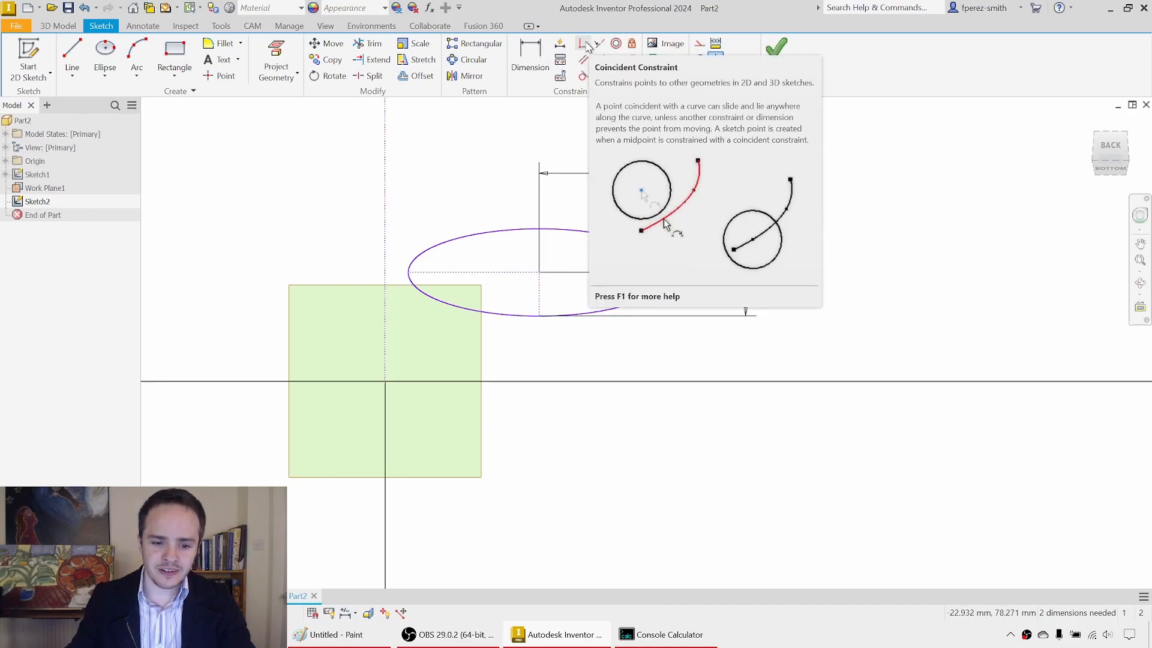
click(585, 45)
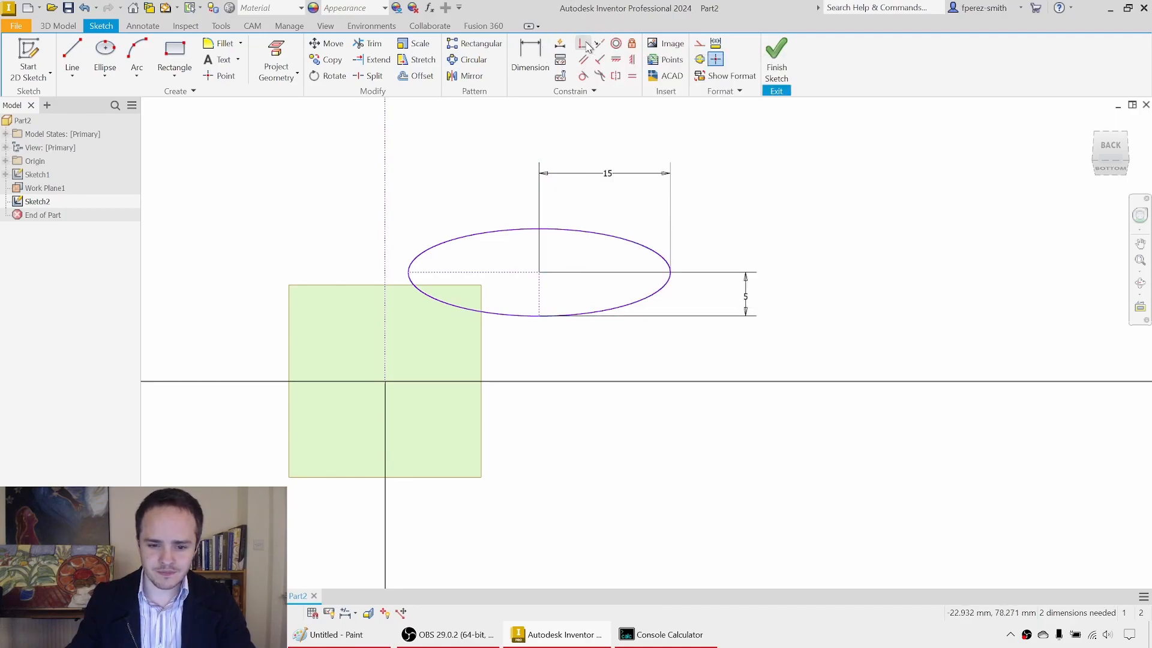
click(541, 316)
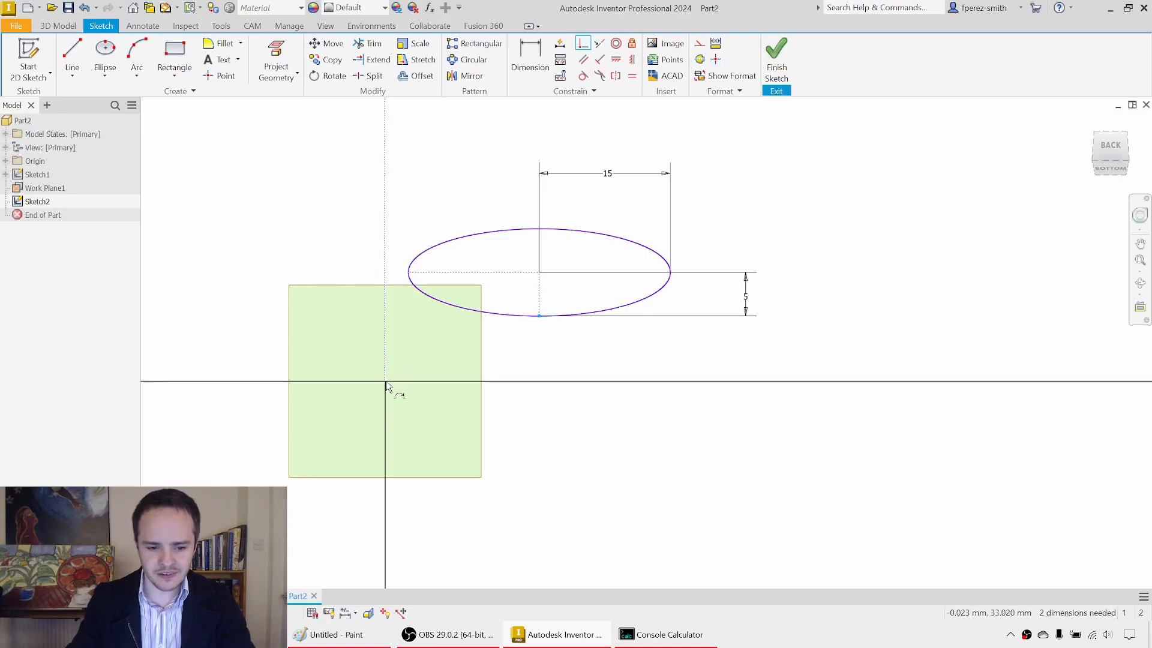
middle_drag(446, 355, 596, 309)
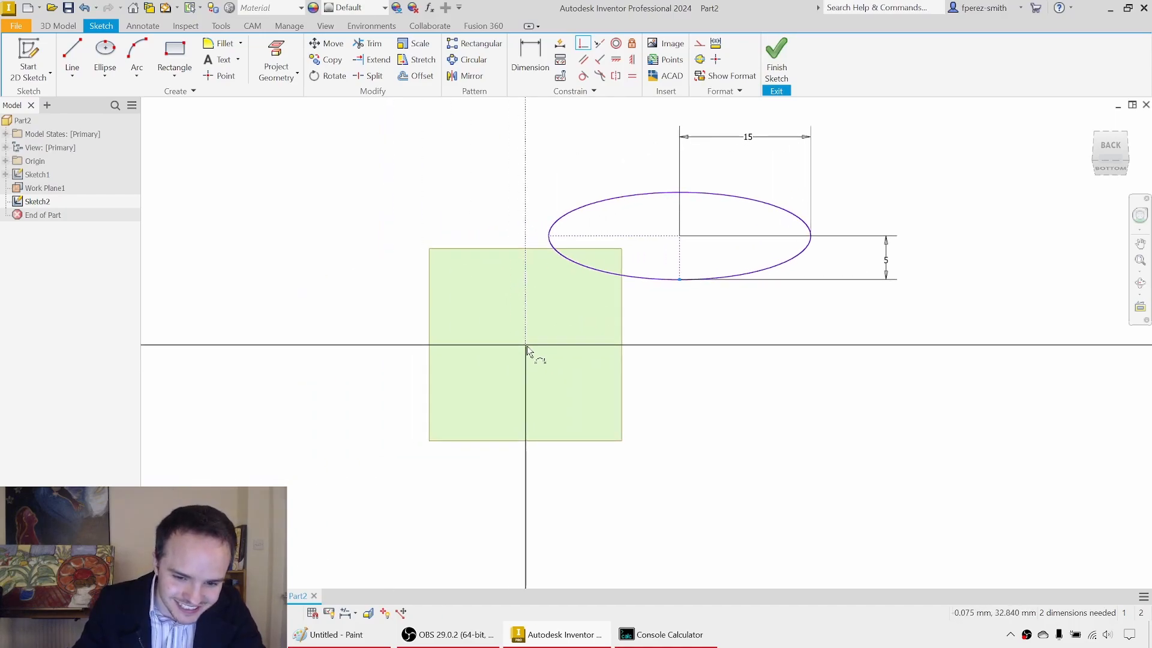
shift+middle_drag(530, 352, 550, 351)
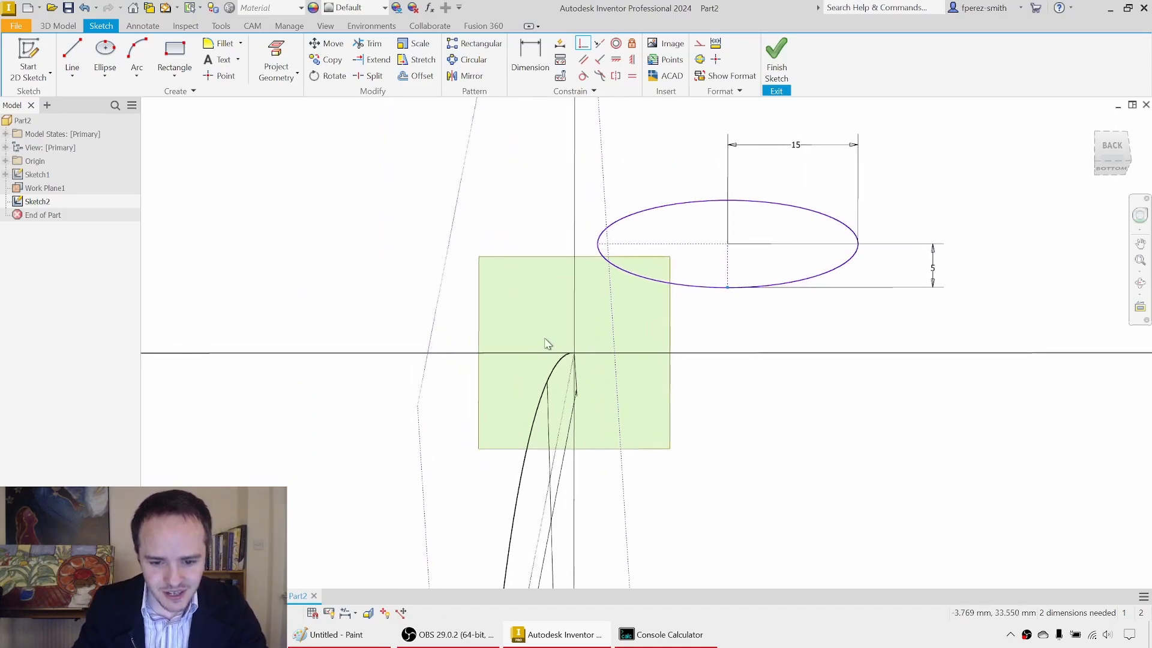
key(Escape)
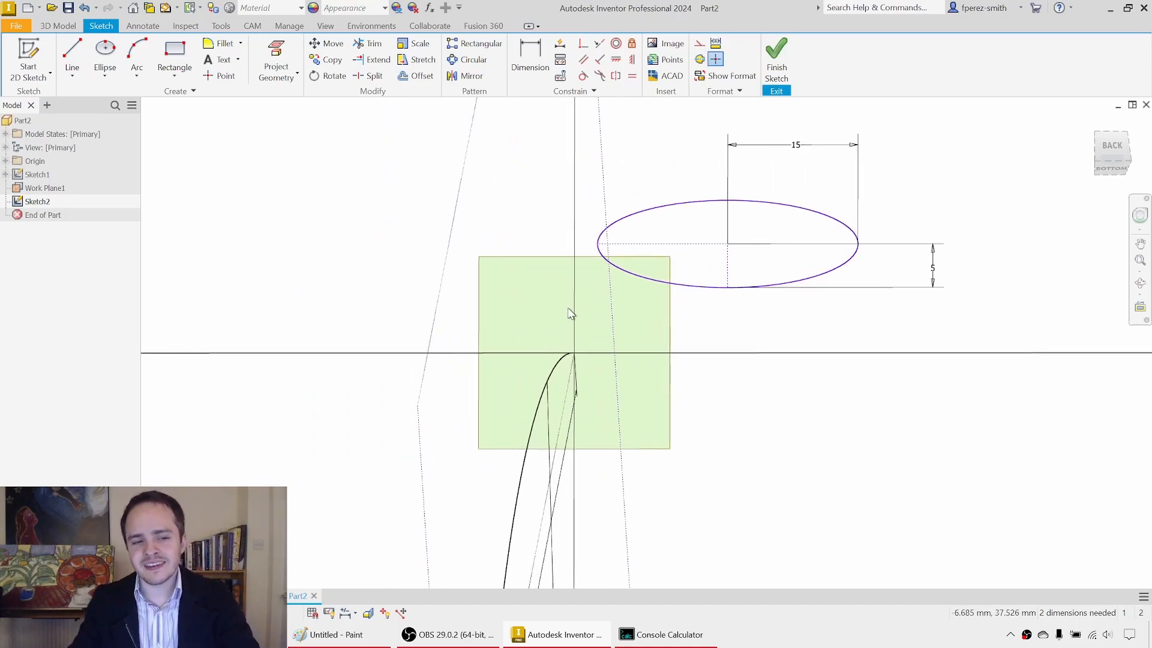
Step: Project the arc's endpoint into the sketch and constrain the ellipse's lowest point coincident with it
click(273, 54)
click(575, 354)
shift+middle_drag(567, 357, 571, 364)
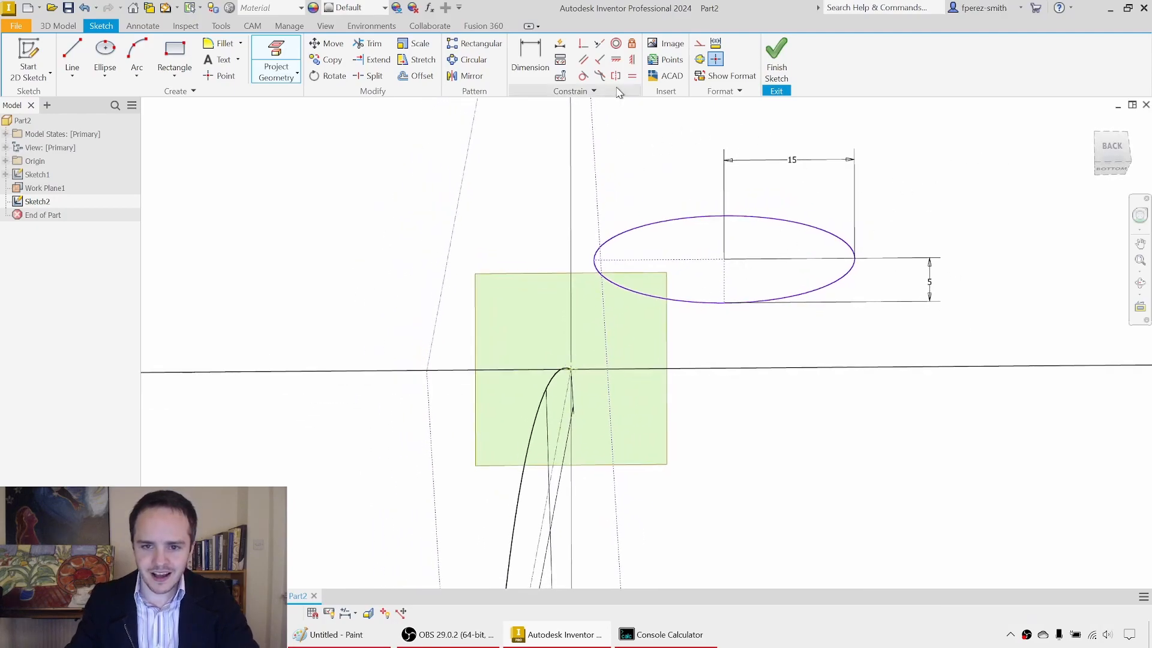
click(588, 42)
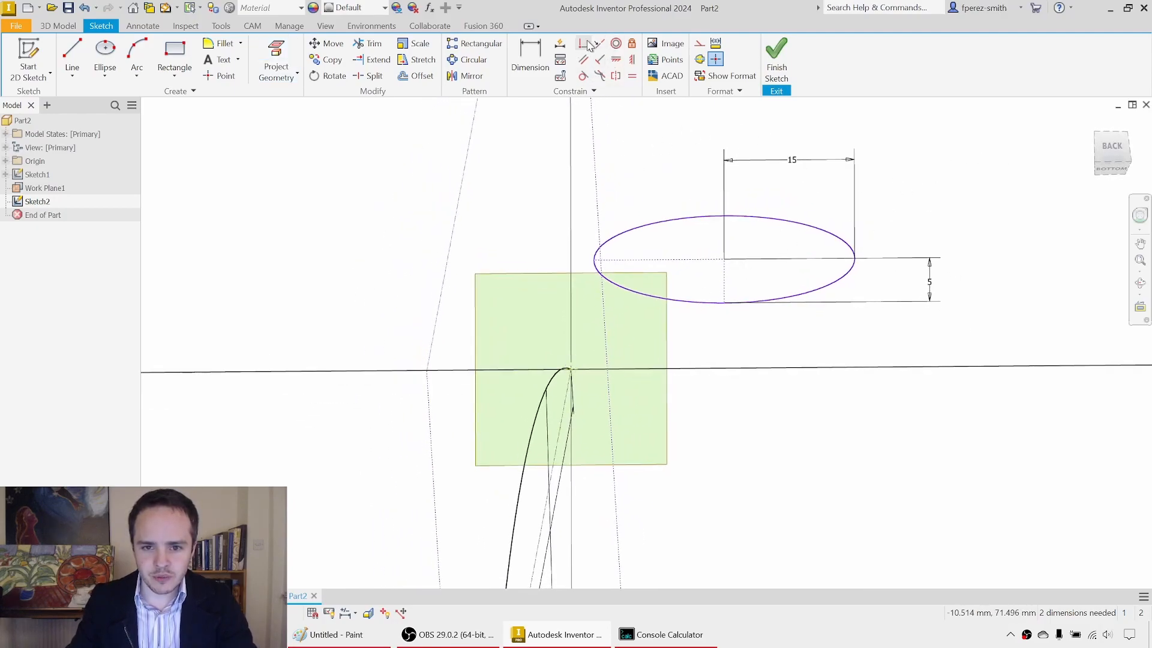
click(726, 305)
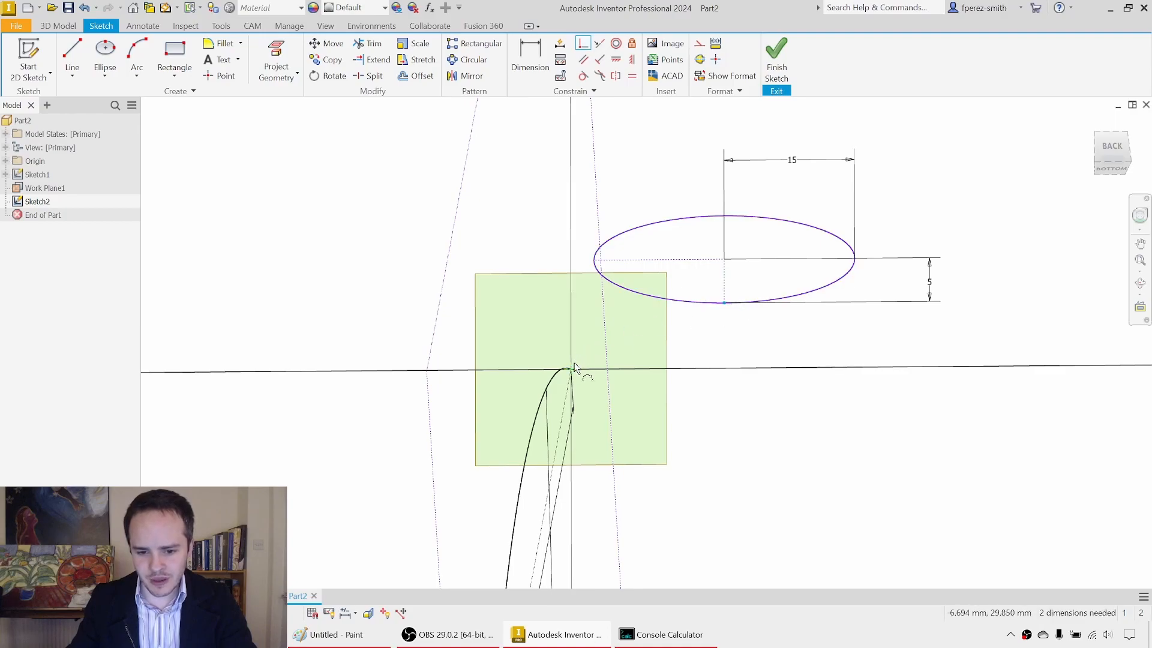
click(573, 368)
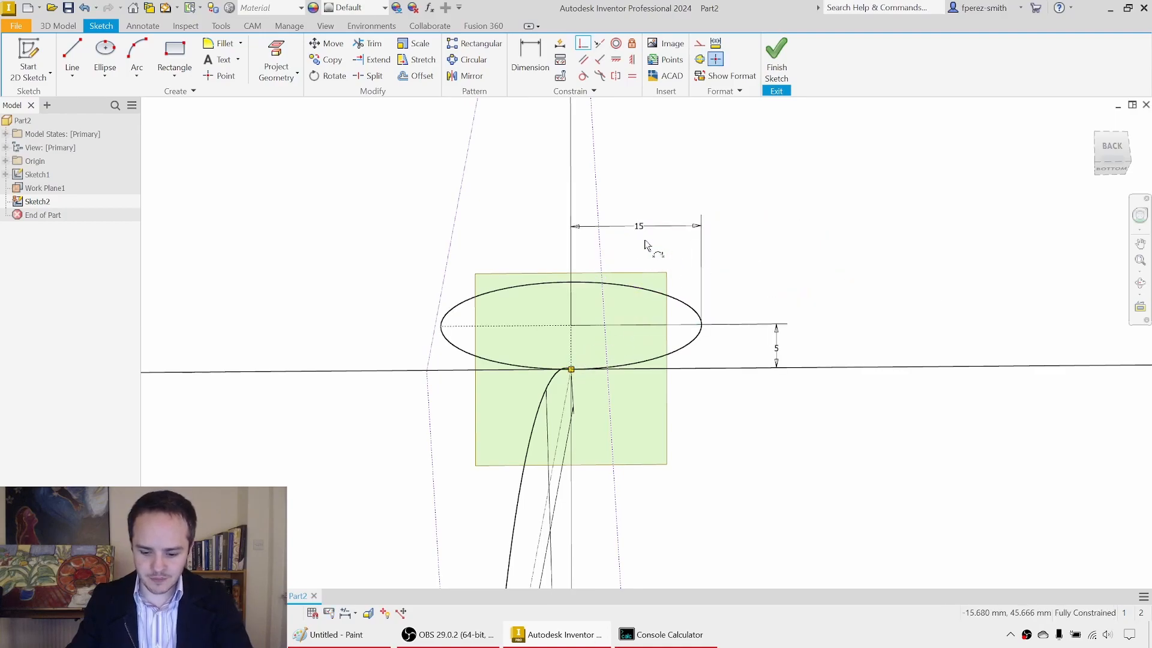
Step: Draw a three-point arc with a 15 mm radius below the ellipse, joining its leftmost and rightmost points
shift+middle_drag(635, 283, 674, 283)
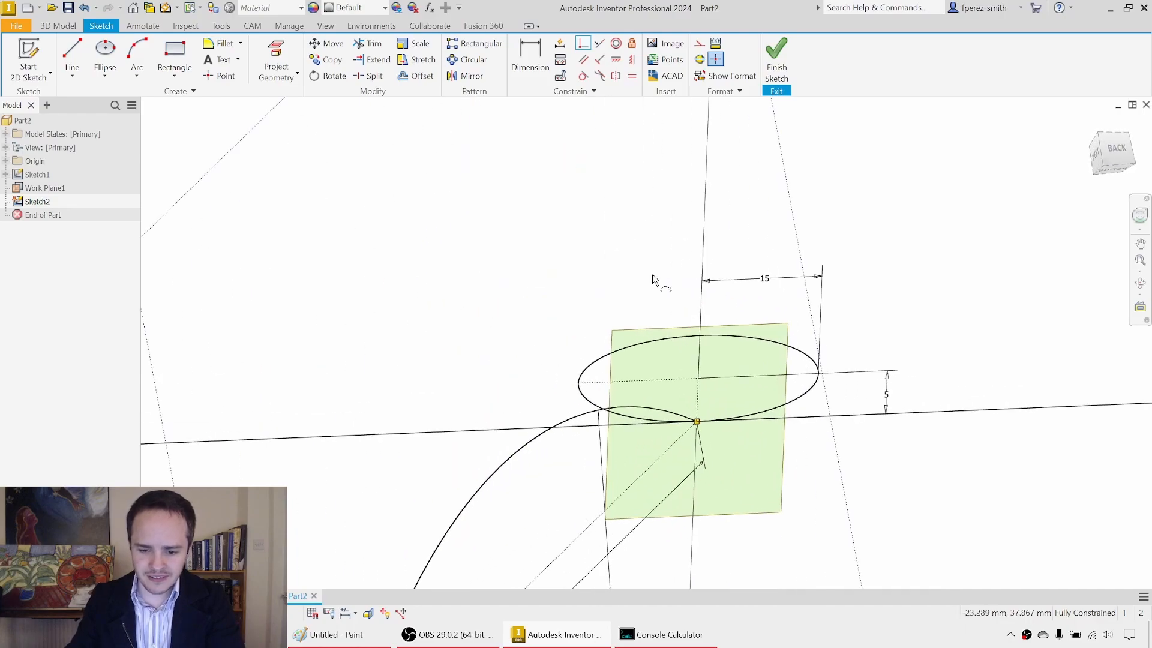
click(627, 336)
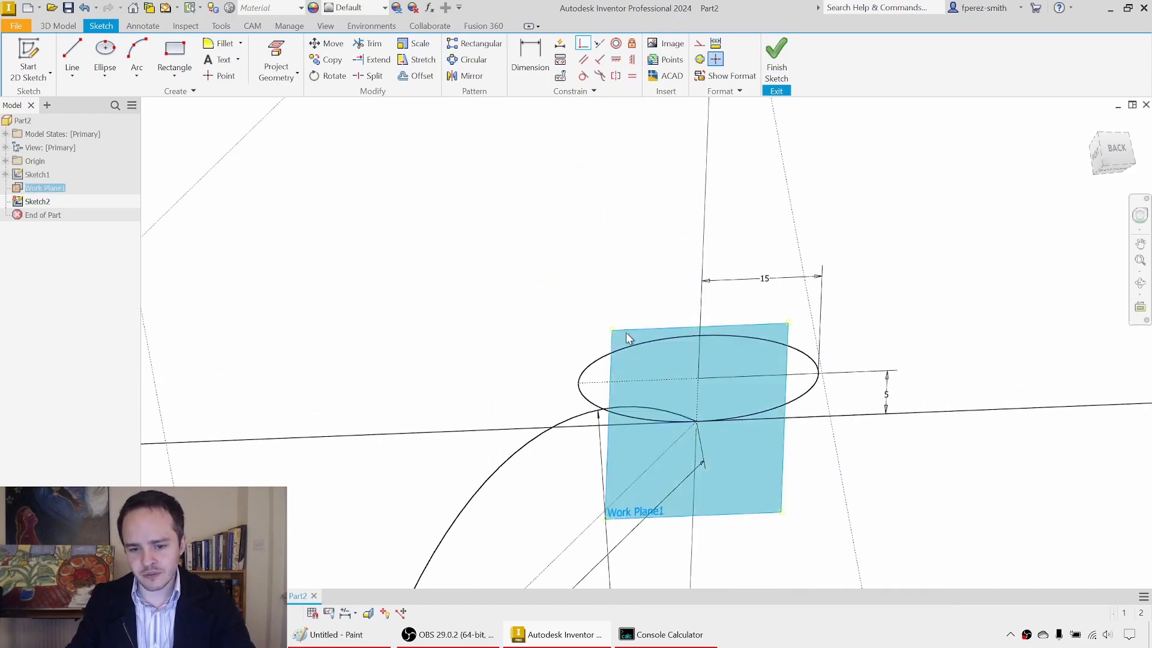
right_click(626, 337)
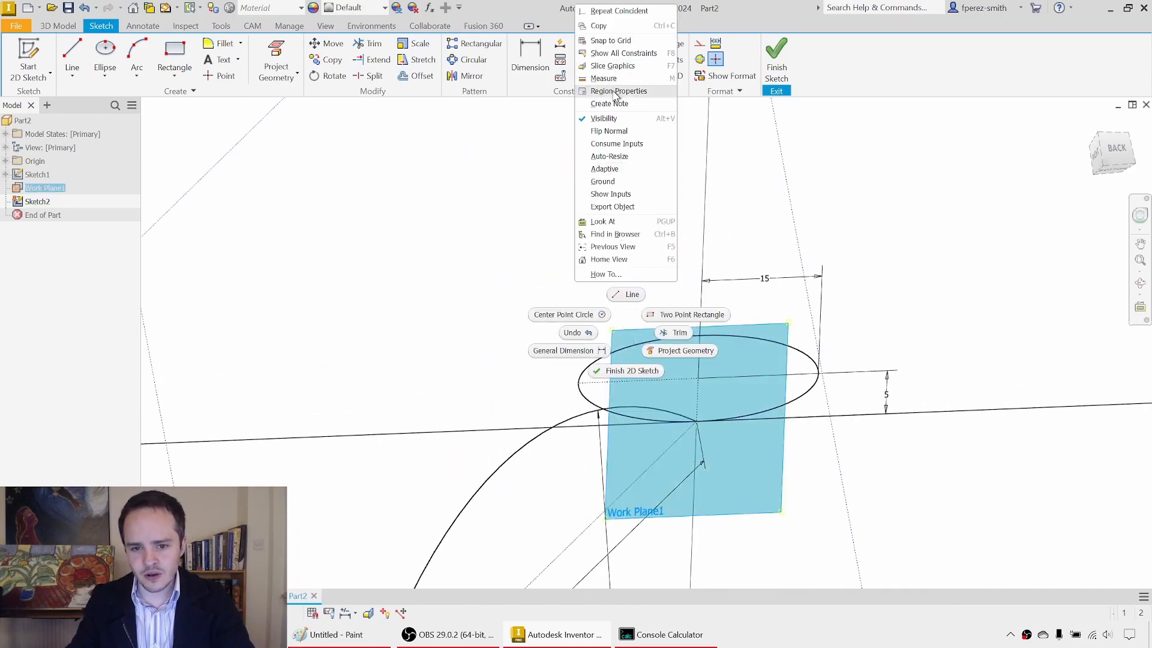
click(633, 237)
click(817, 179)
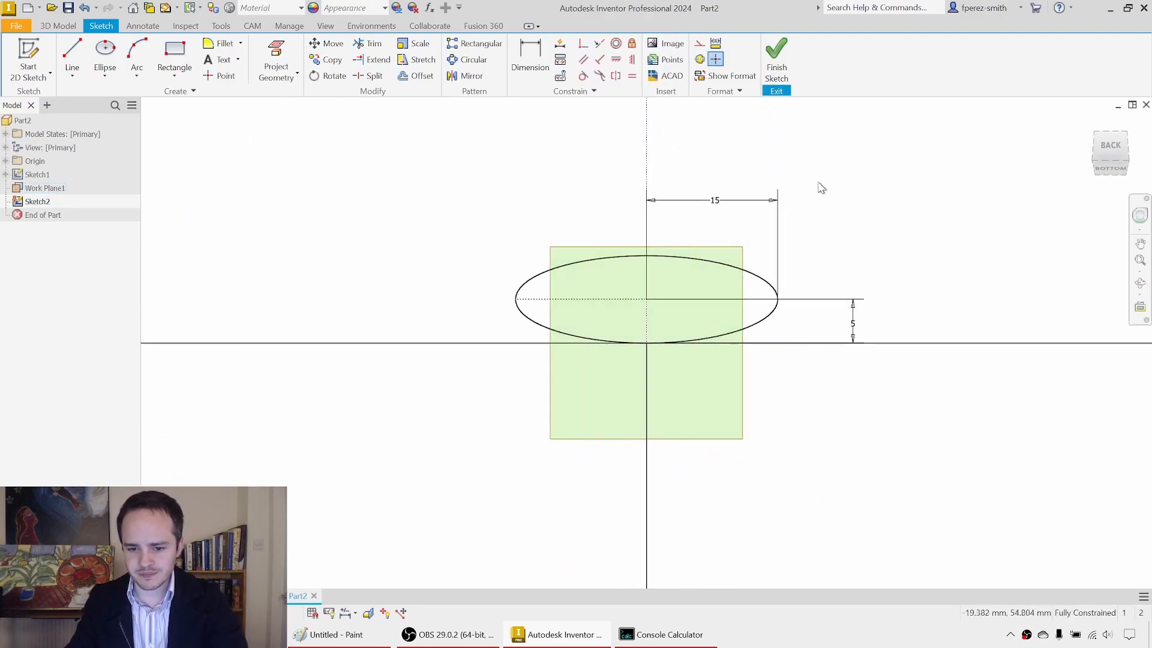
middle_drag(836, 229, 777, 151)
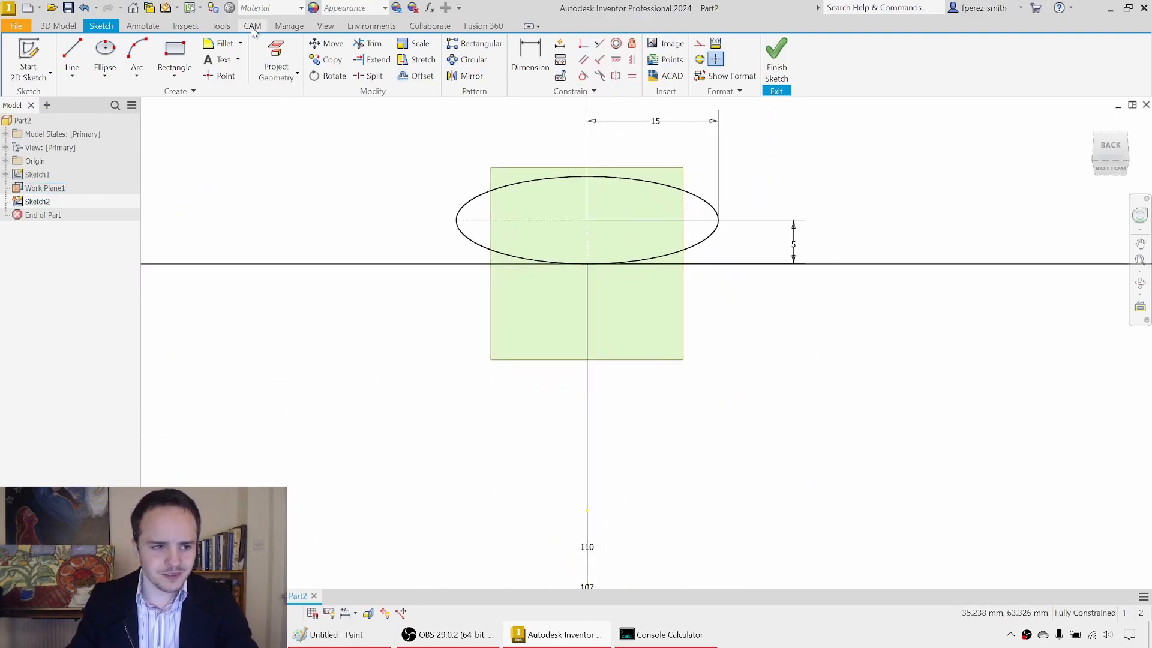
click(142, 58)
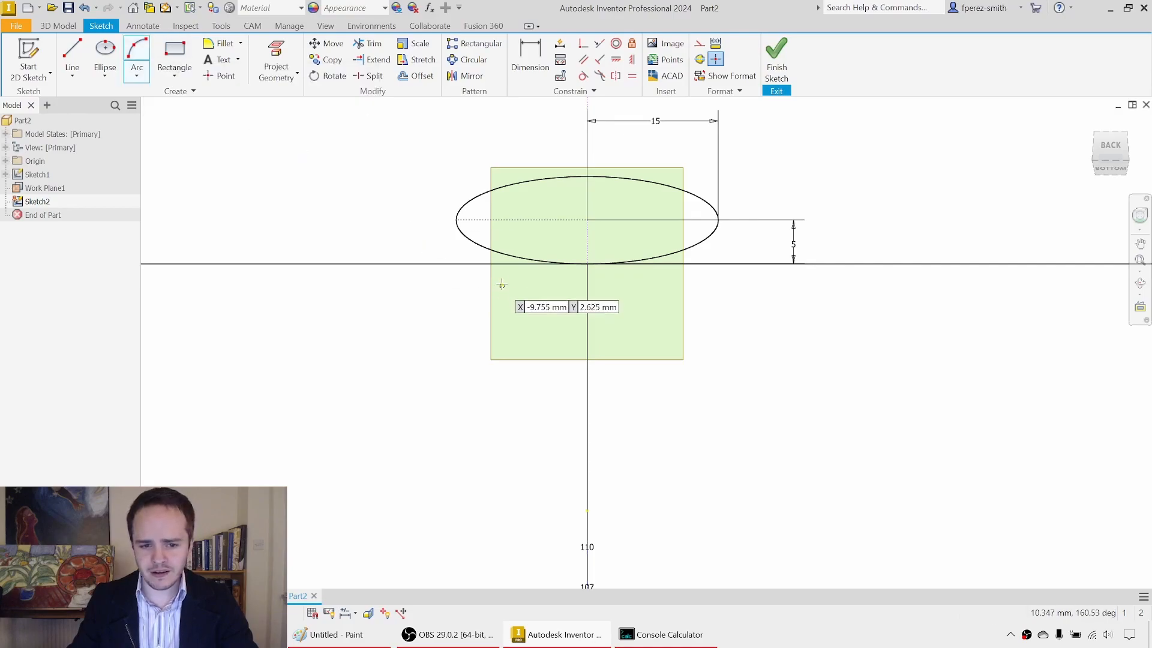
click(456, 219)
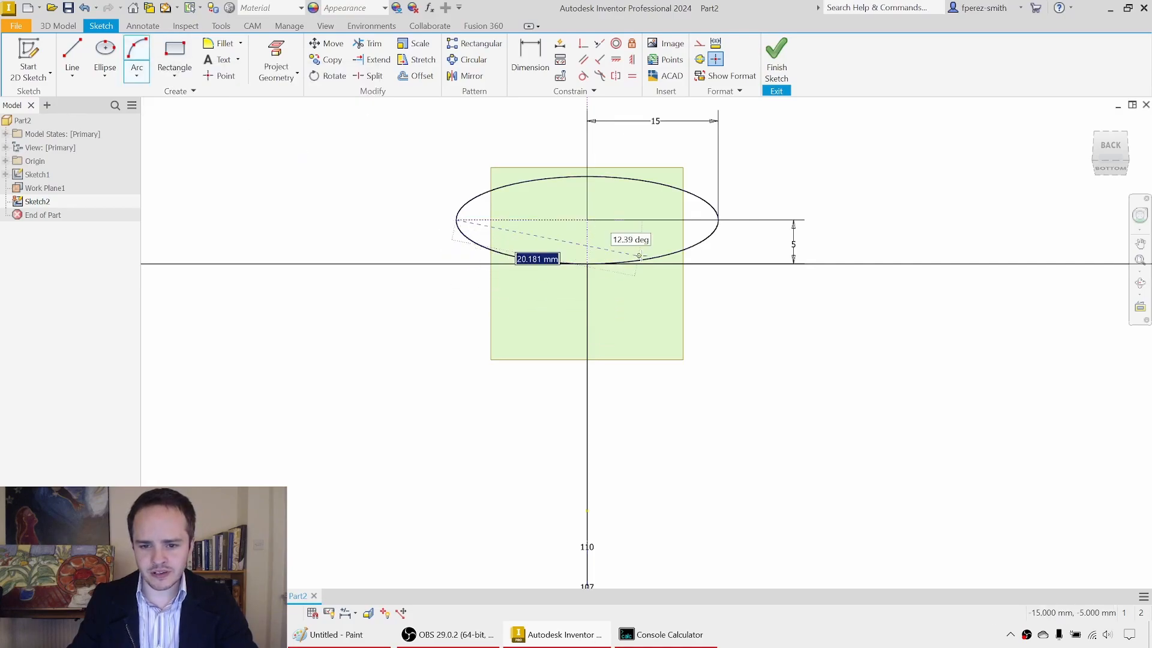
click(718, 220)
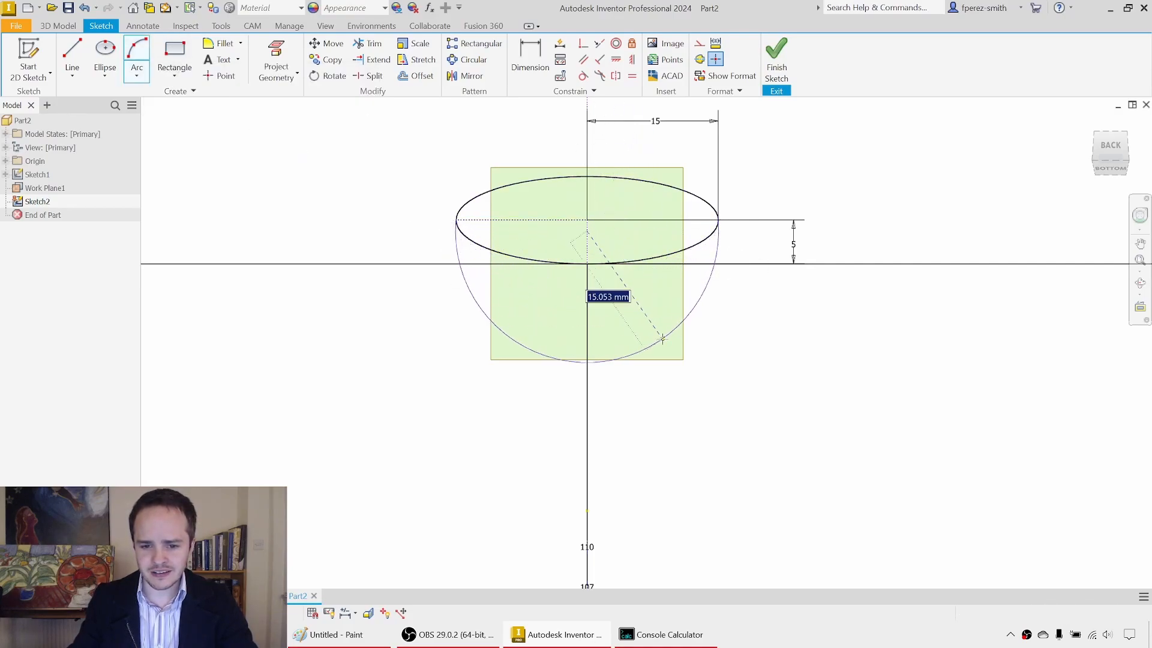
text(15)
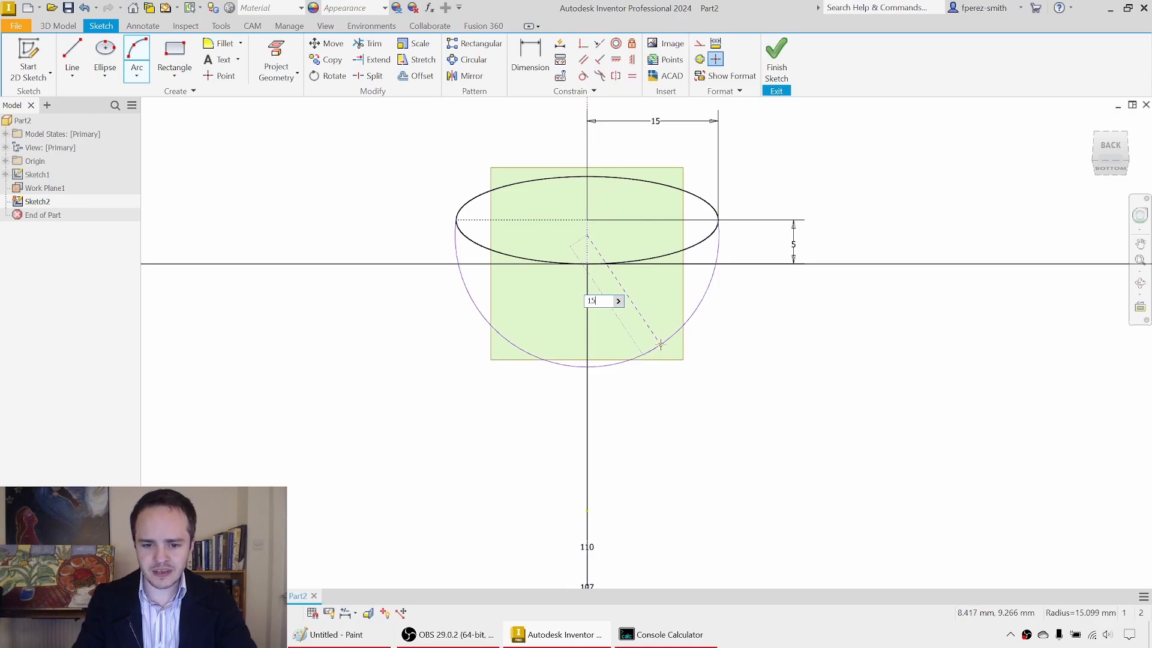
key(Return)
key(Escape)
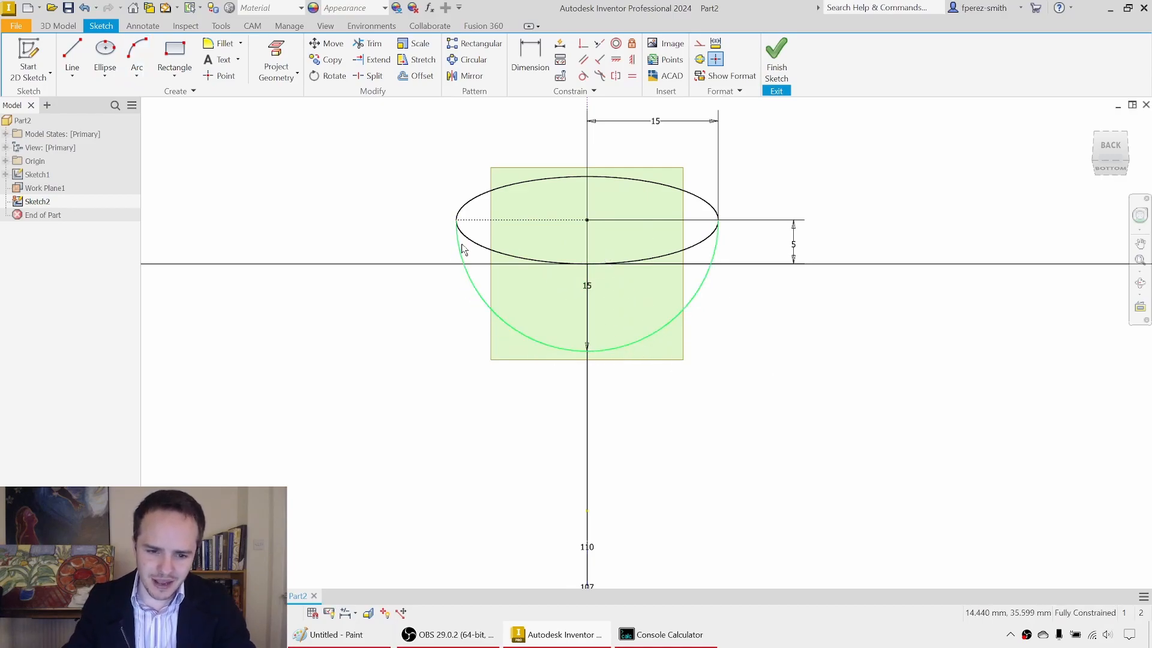
click(476, 257)
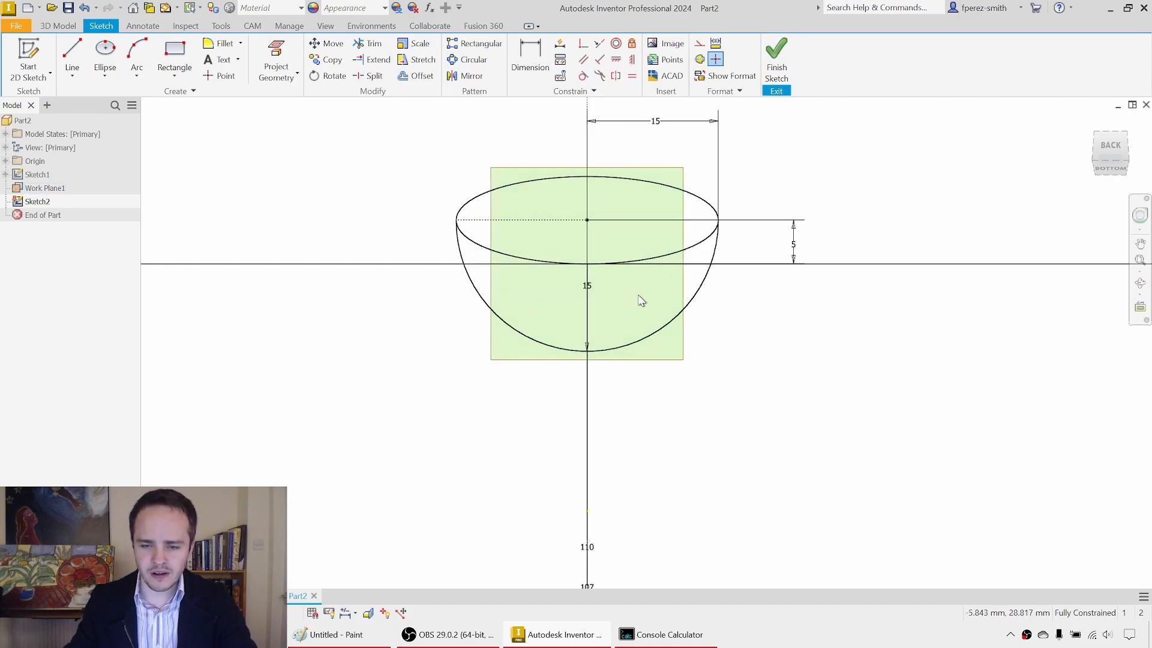
Step: Finish the sketch and sweep the closed region between the ellipse and the 15 mm arc along the traced headband arc
click(776, 54)
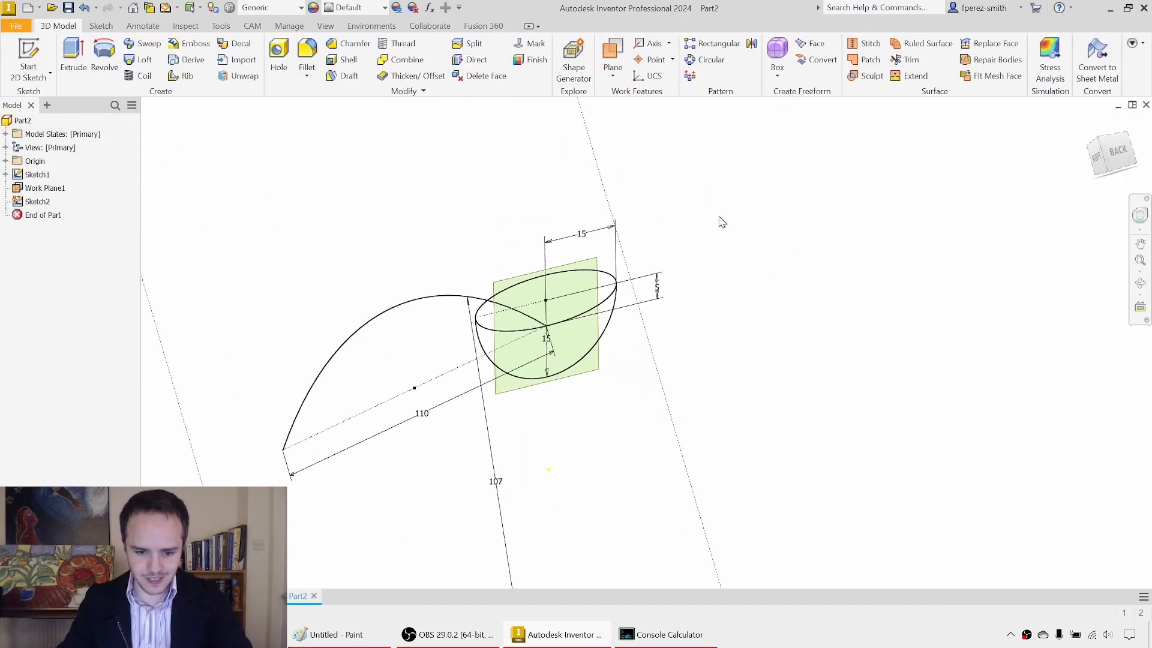
mouse_move(708, 222)
shift+middle_down()
mouse_move(700, 232)
mouse_move(755, 221)
shift+middle_up()
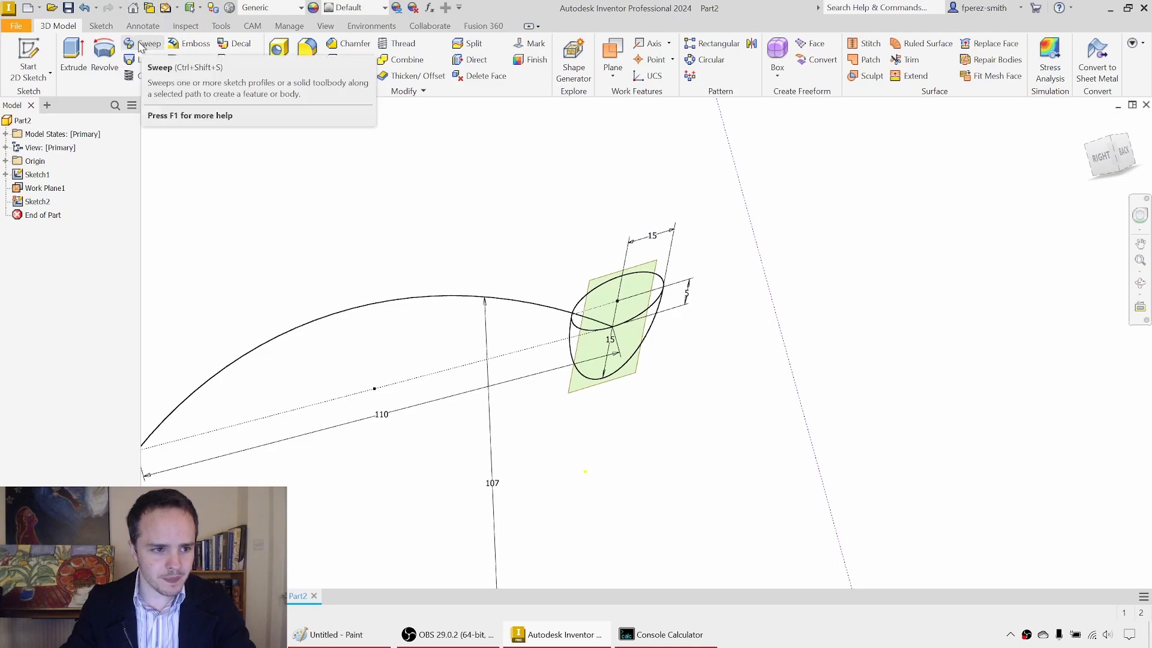
click(144, 44)
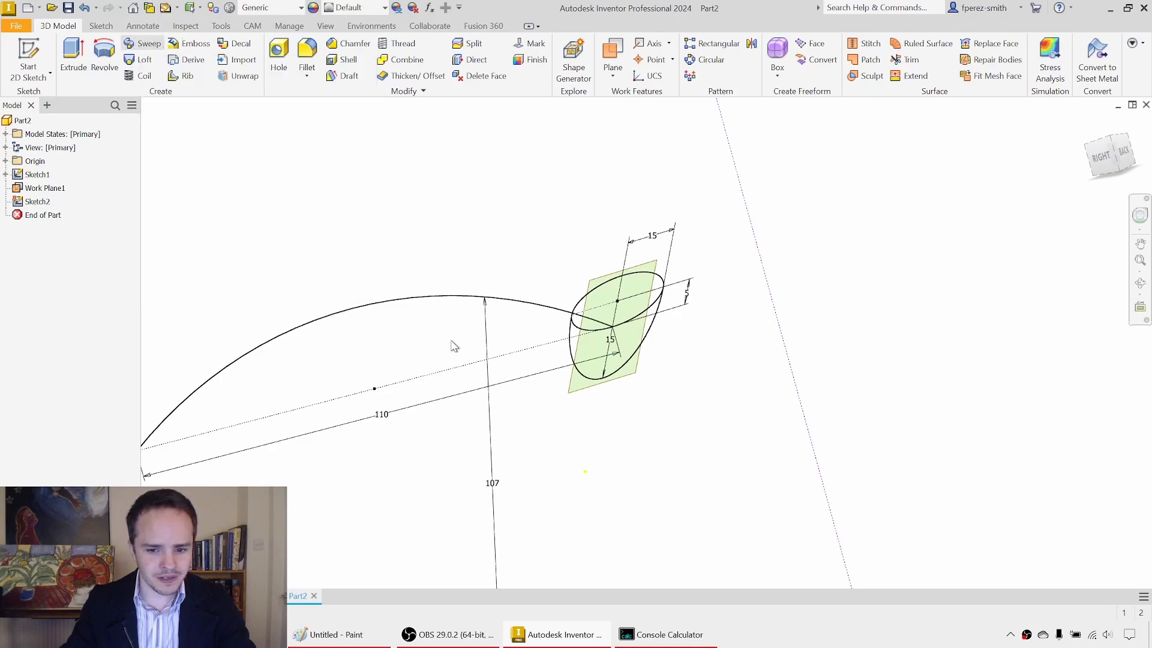
click(641, 340)
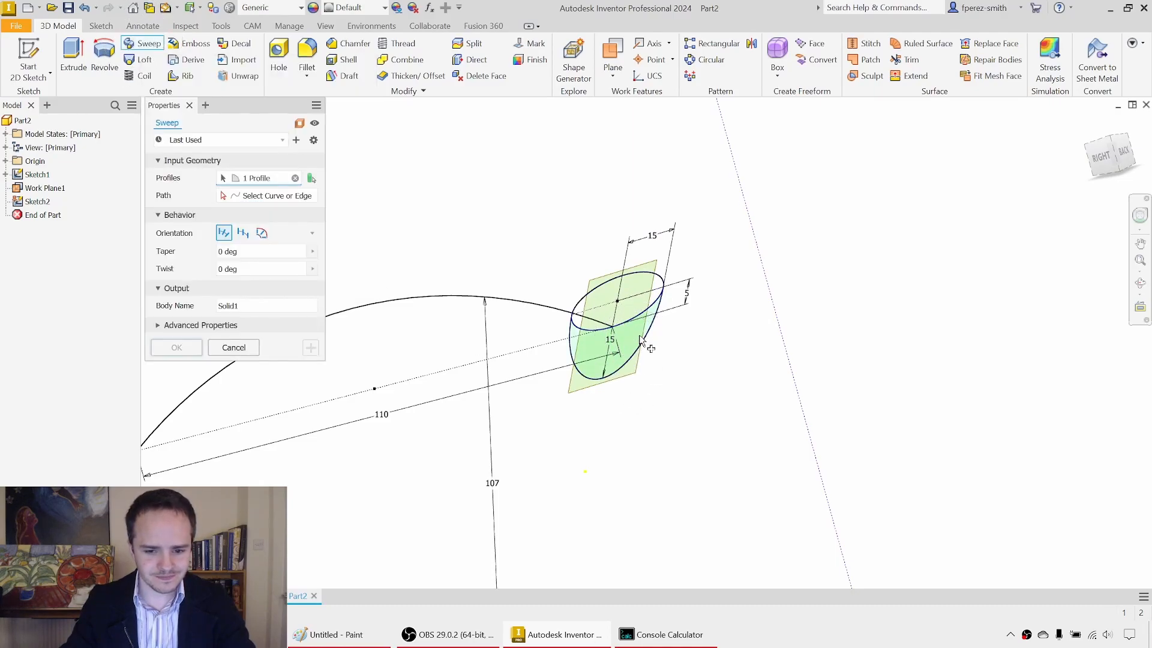
click(260, 196)
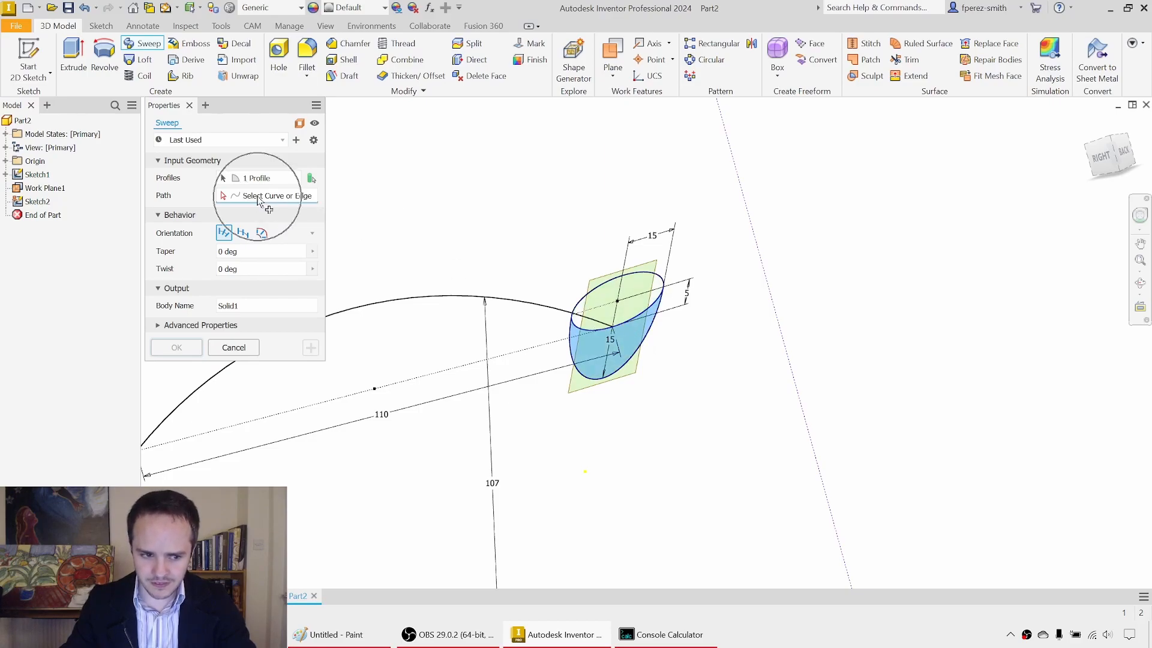
click(437, 300)
middle_drag(437, 300, 662, 246)
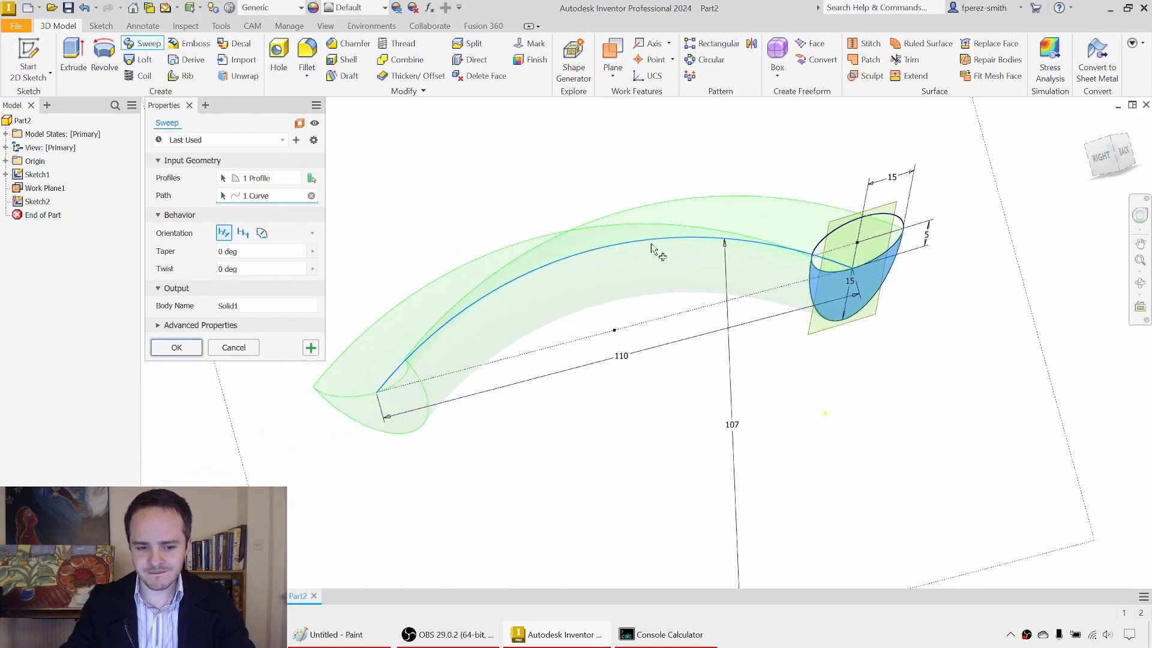
click(176, 348)
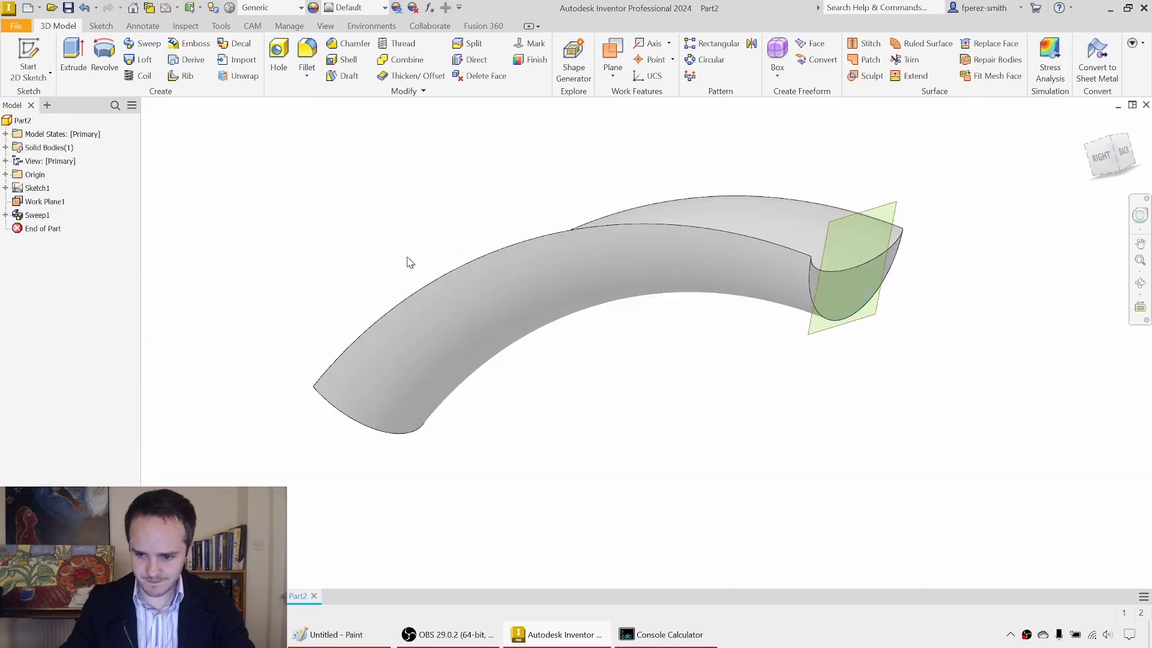
Step: Hide the work plane at the end of the swept saddle
right_click(56, 205)
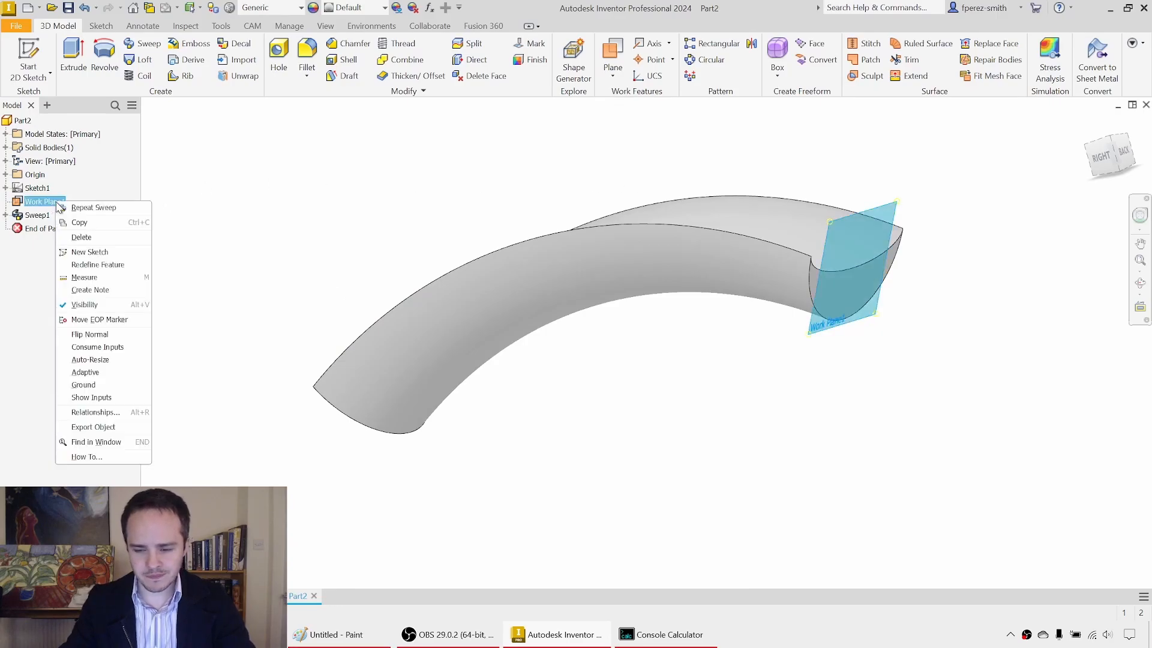
click(119, 206)
middle_drag(799, 204, 693, 180)
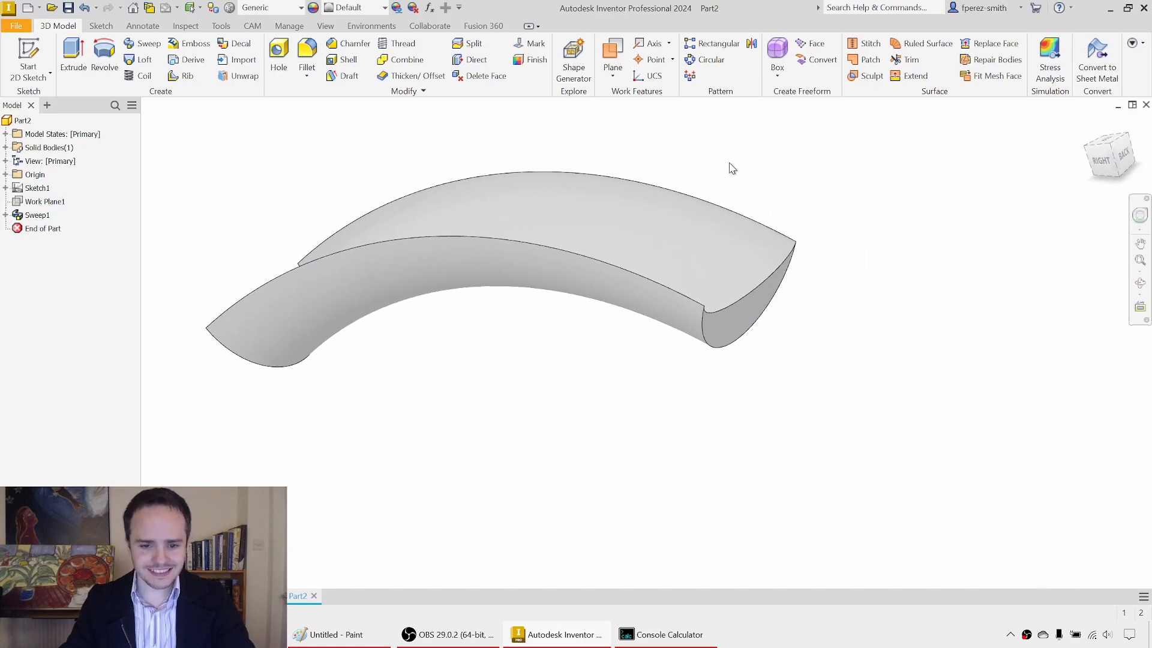
Step: Fillet the two long curved upper edges of the swept saddle with a 2 mm radius
click(675, 193)
click(603, 261)
click(618, 363)
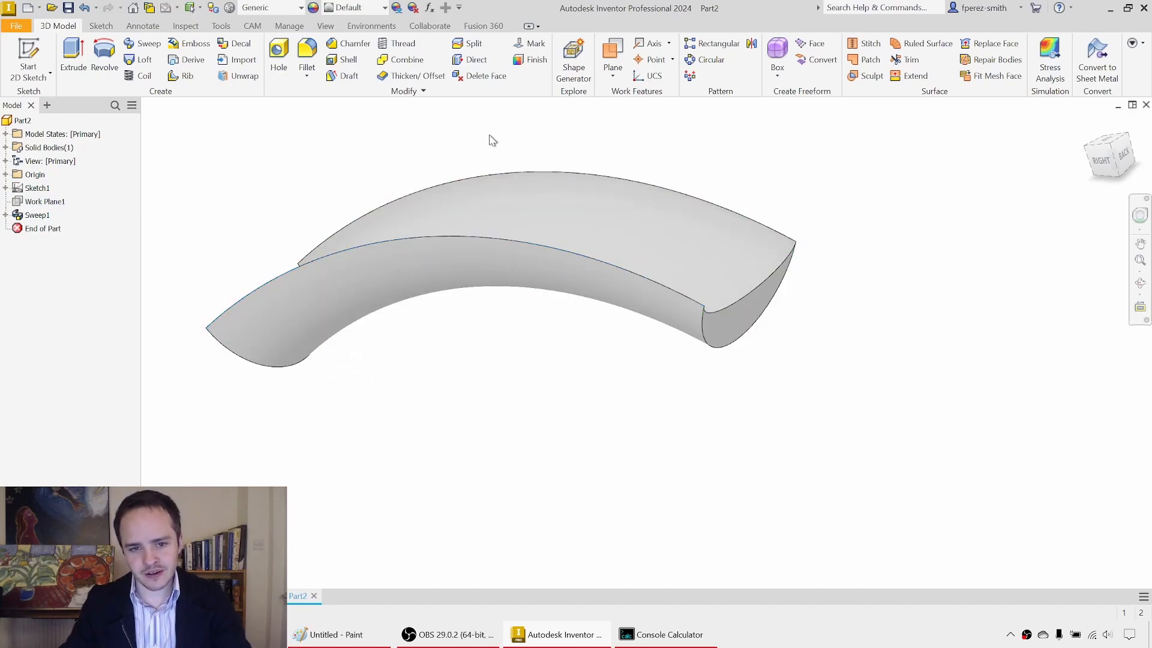
click(316, 61)
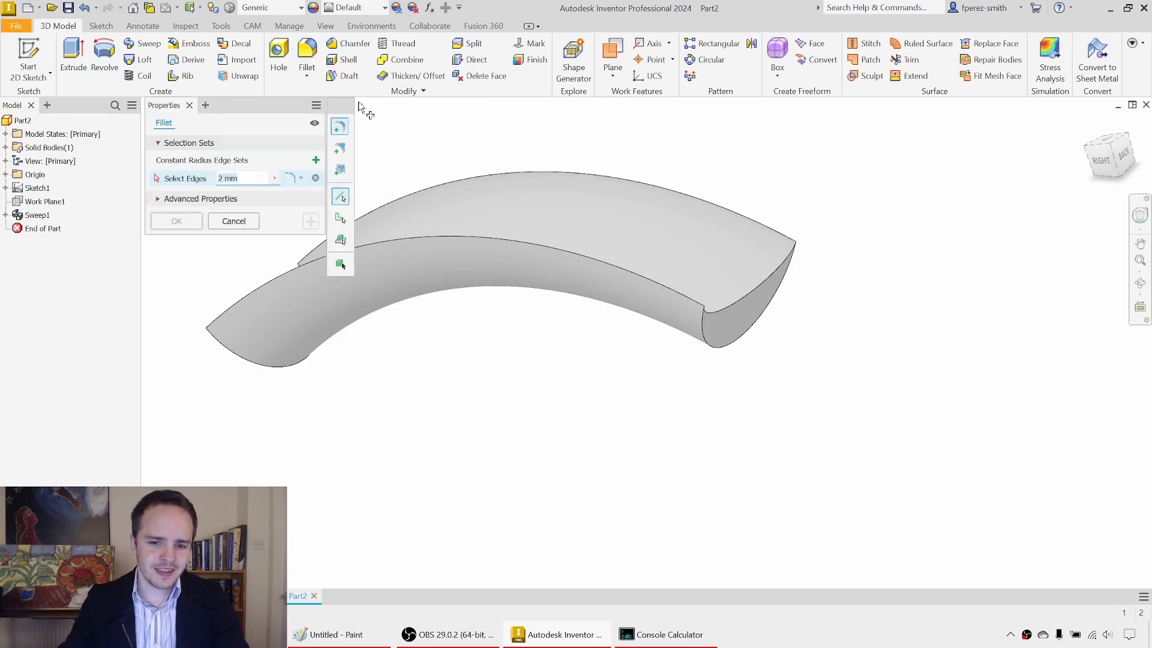
click(582, 192)
click(540, 245)
drag(245, 180, 202, 182)
text(2)
shift+middle_drag(460, 311, 419, 298)
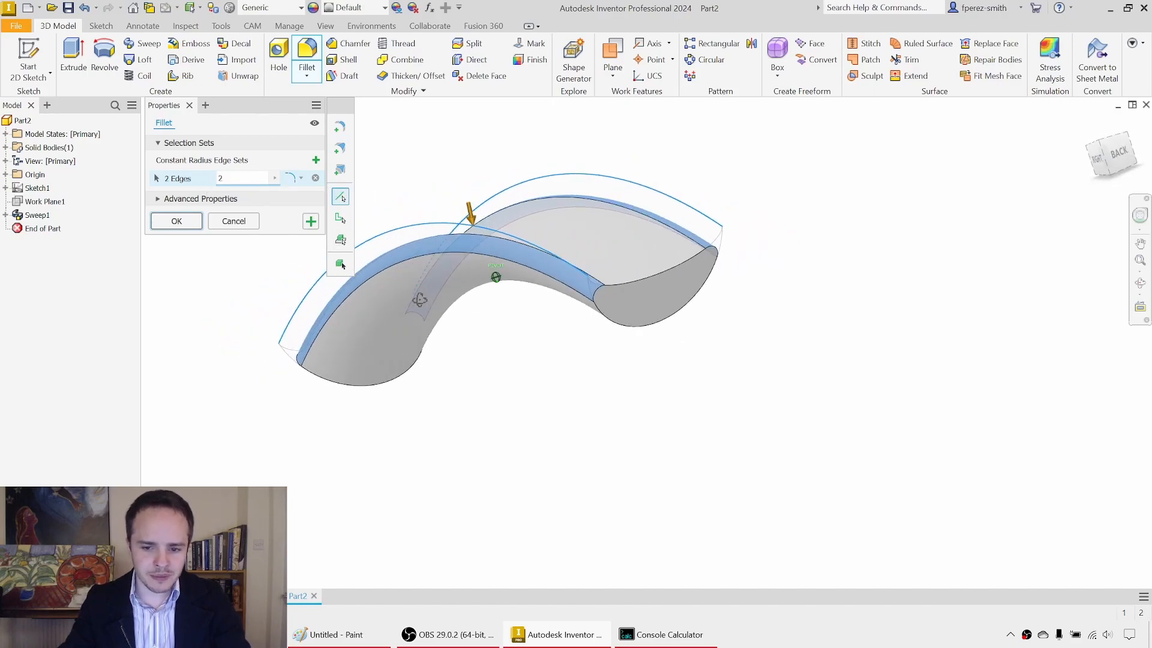
click(177, 222)
mouse_move(175, 219)
shift+middle_down()
mouse_move(268, 265)
mouse_move(426, 229)
mouse_move(417, 247)
mouse_move(180, 231)
shift+middle_up()
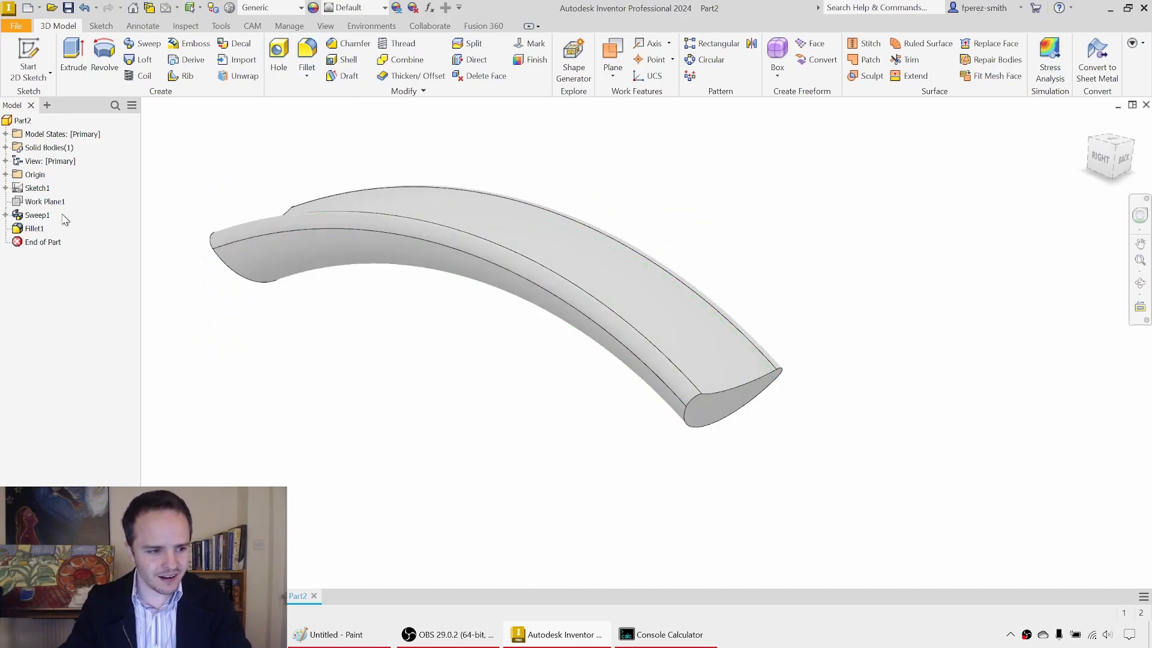
Step: Show the first sketch and its headphone reference image to compare them with the saddle
click(5, 189)
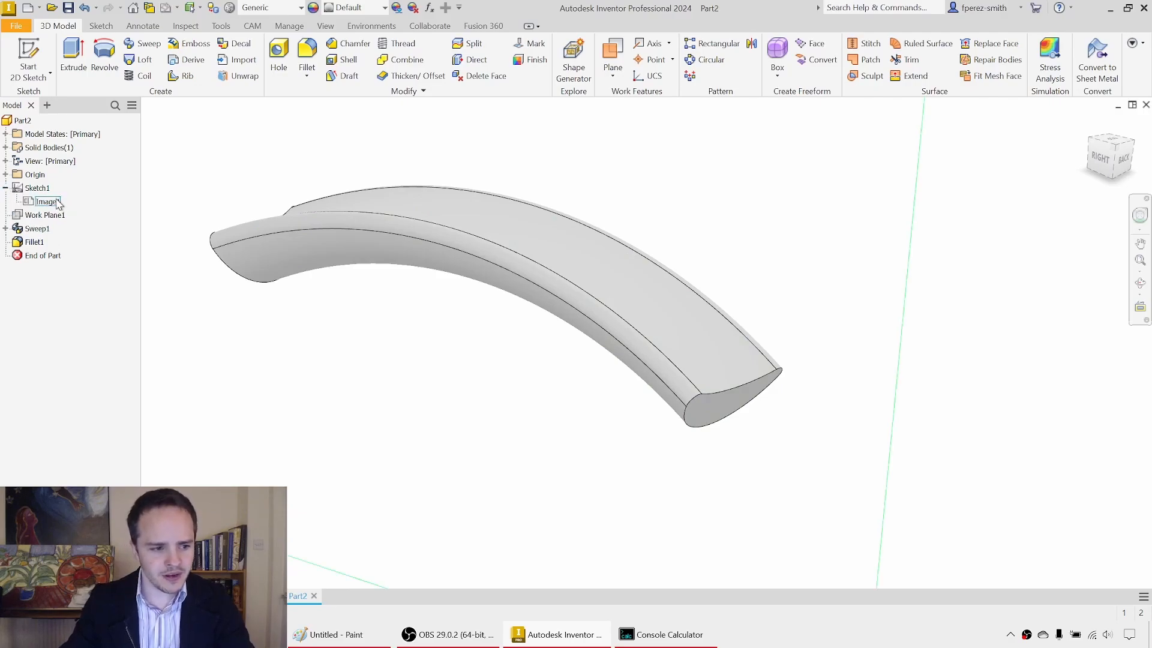
right_click(50, 205)
click(55, 205)
click(39, 191)
key(alt+v)
mouse_move(594, 318)
shift+middle_down()
mouse_move(503, 301)
mouse_move(545, 312)
mouse_move(596, 303)
mouse_move(504, 303)
mouse_move(552, 303)
shift+middle_up()
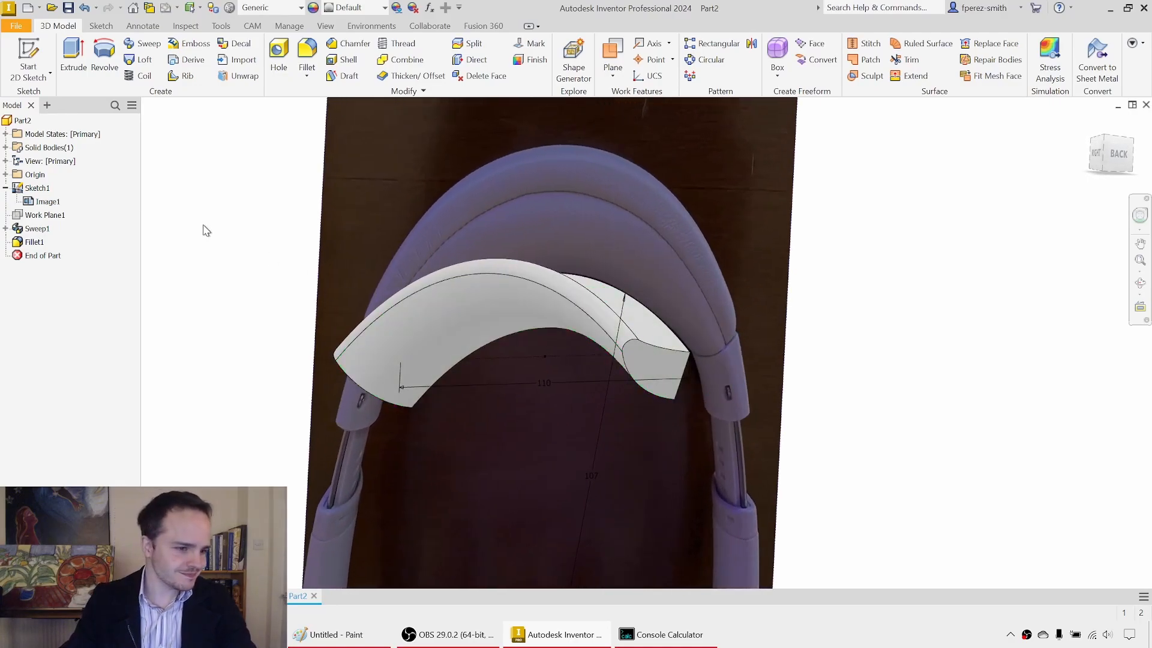
Step: Hide the headphone reference image and the first sketch again
right_click(39, 203)
click(78, 204)
right_click(45, 189)
key(v)
scroll(634, 265, down, 3)
middle_drag(634, 265, 650, 310)
scroll(648, 309, up, 1)
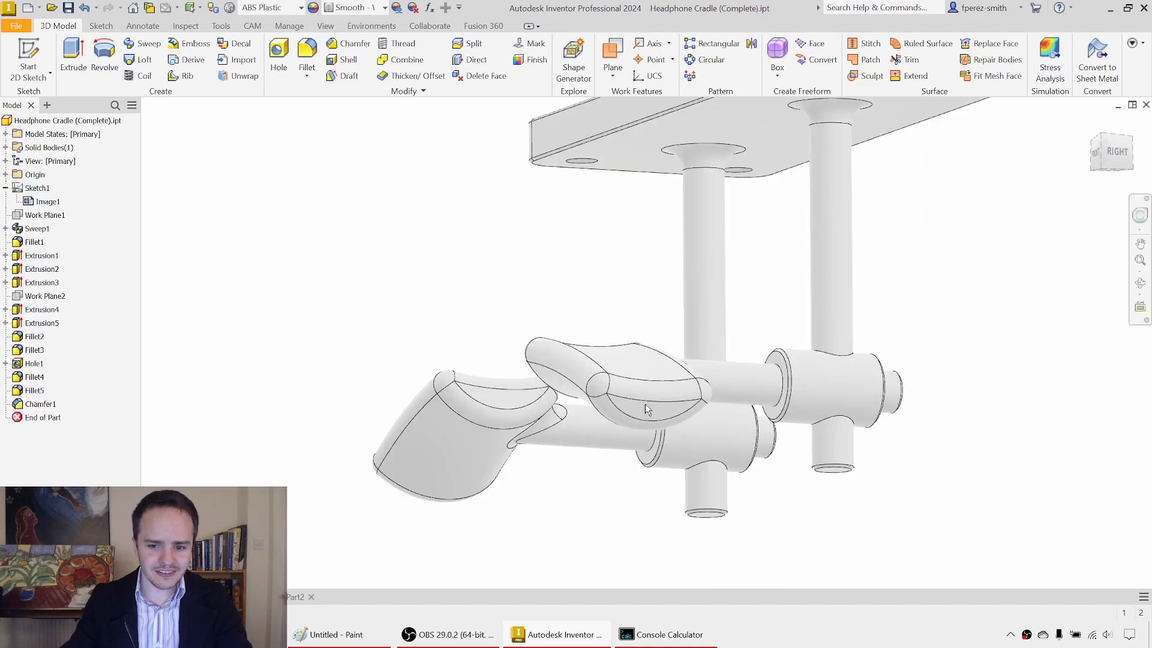
Step: Examine the finished design in Headphone Cradle (Complete).ipt, including the mounting plate and posts in the right side view
scroll(540, 270, down, 3)
shift+middle_drag(527, 252, 506, 232)
drag(442, 216, 660, 283)
shift+middle_drag(744, 311, 725, 329)
scroll(725, 330, up, 2)
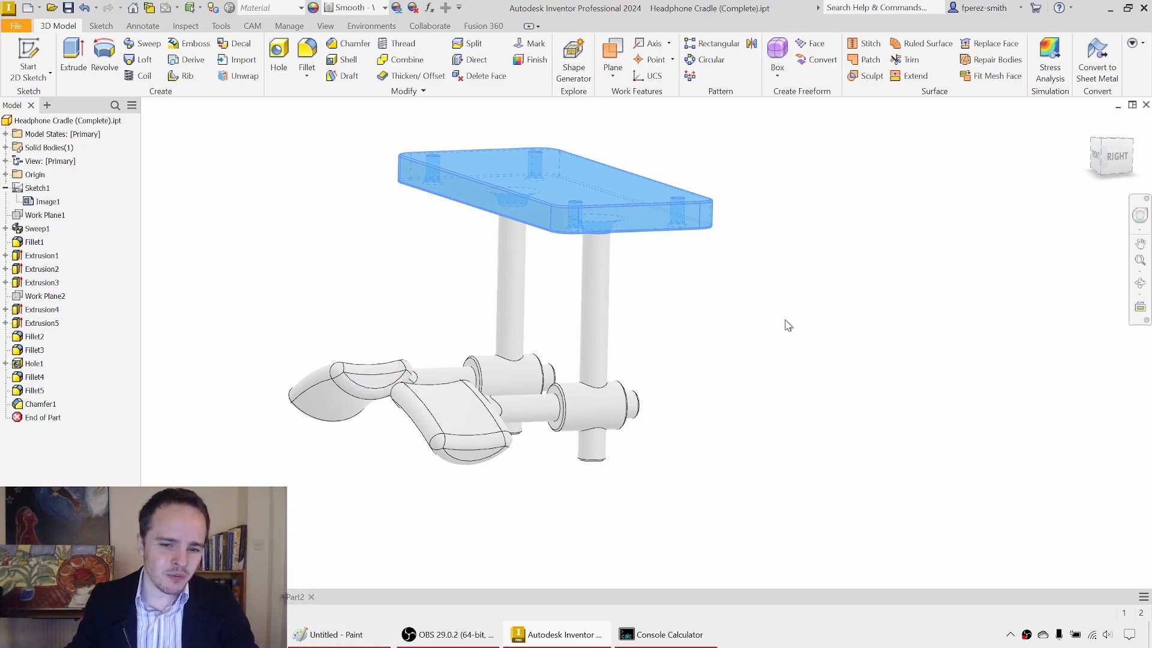
click(840, 360)
click(1117, 155)
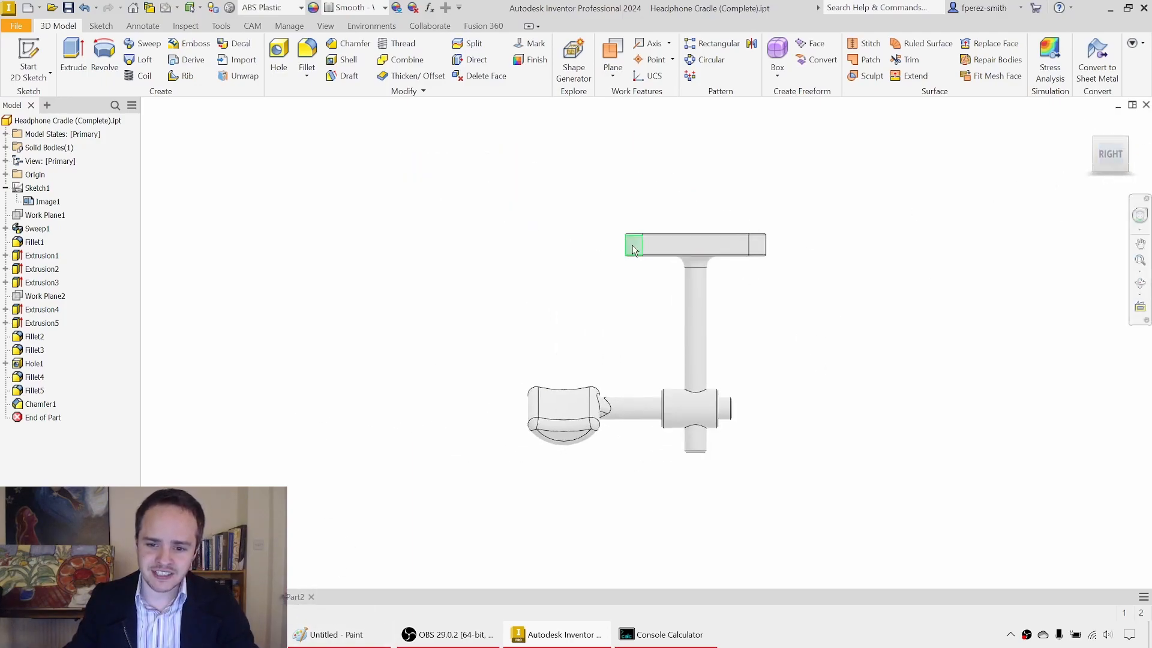
scroll(642, 250, up, 3)
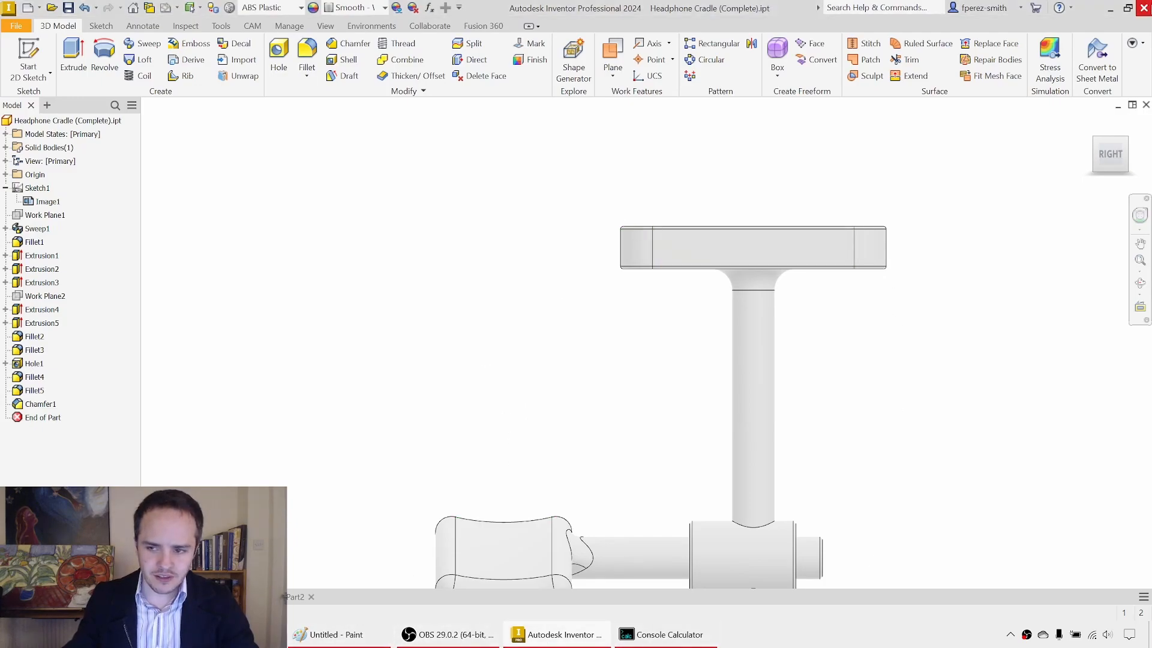
Step: Return to Part2 and start a new 2D sketch on the origin XY plane
click(298, 598)
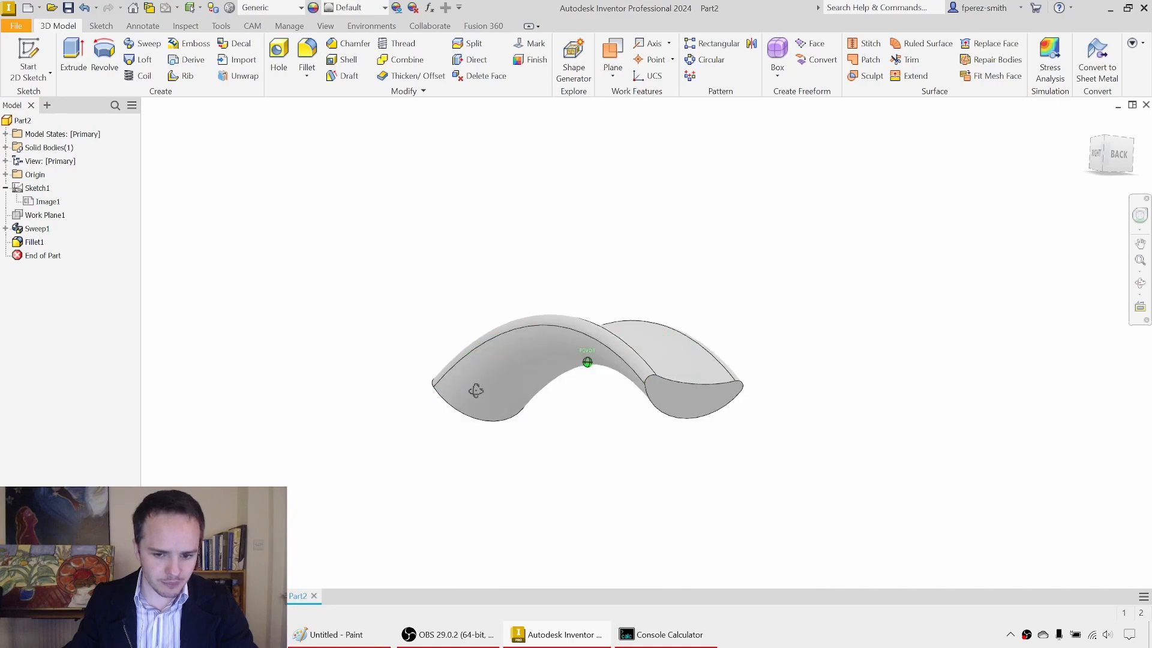
shift+middle_drag(470, 390, 424, 424)
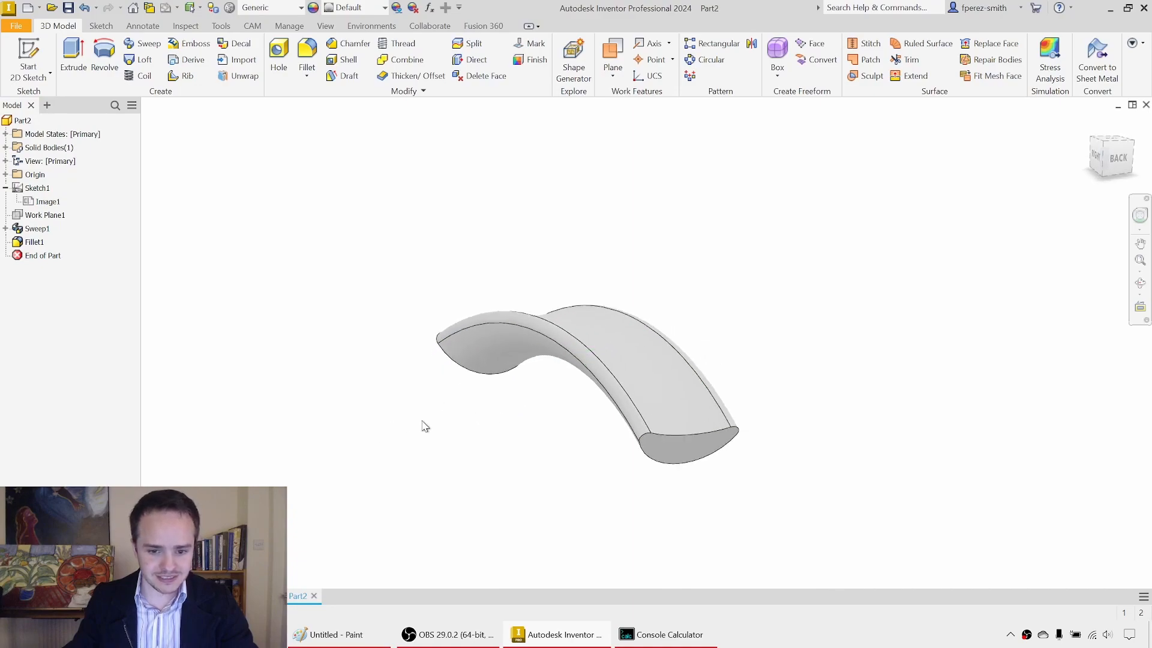
click(33, 54)
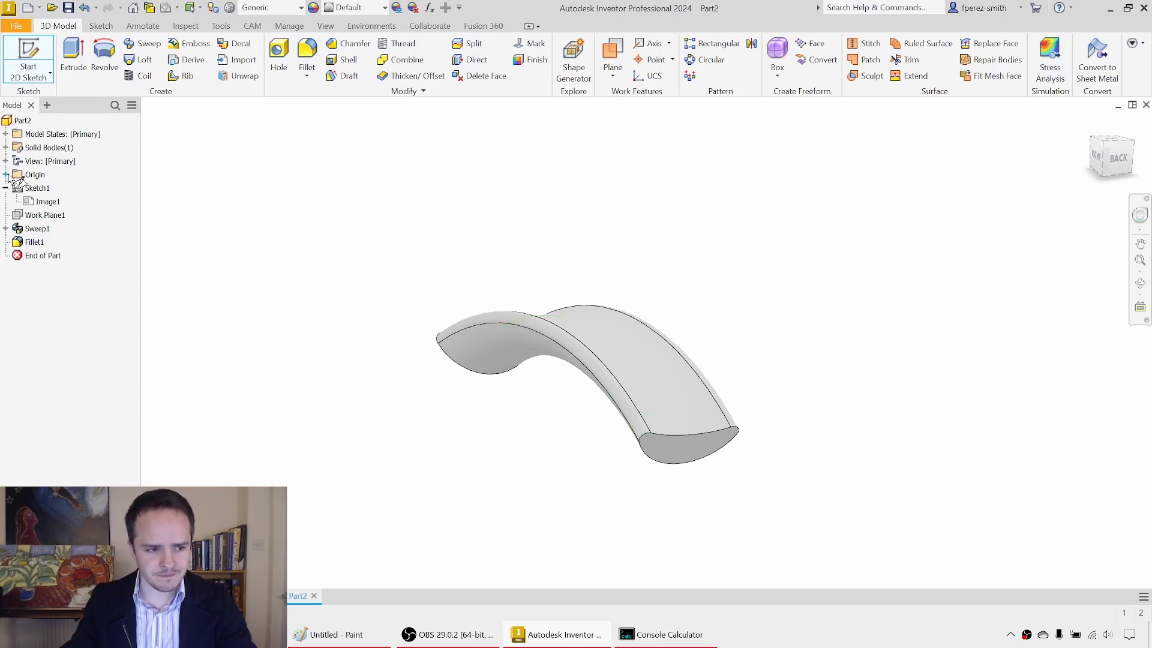
click(7, 176)
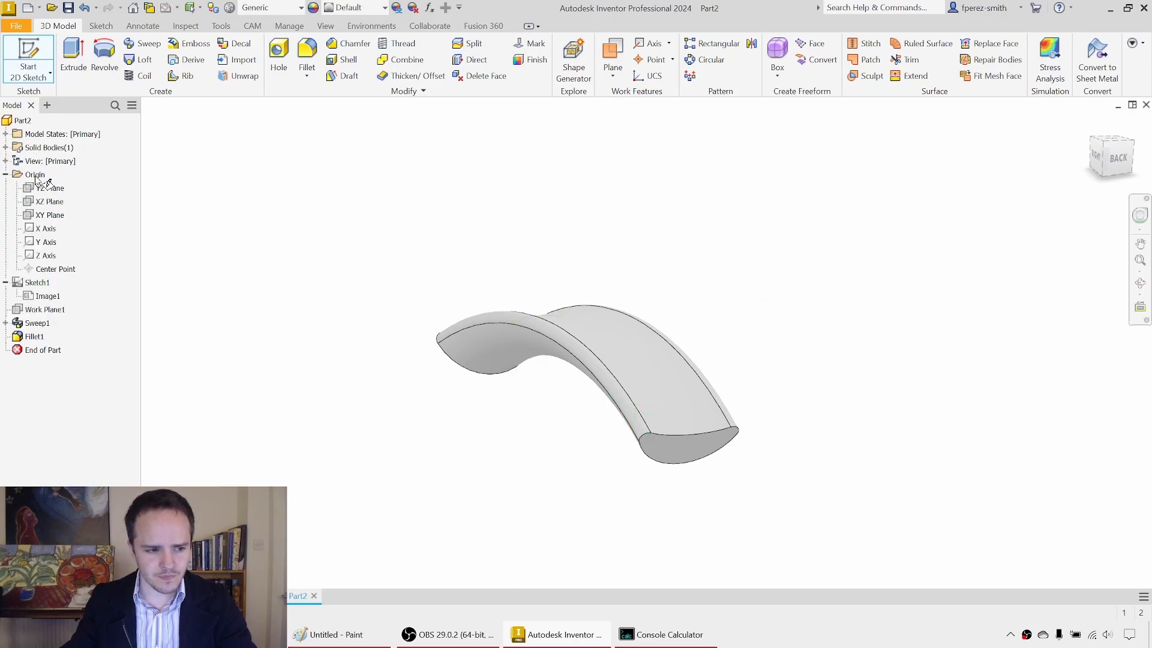
click(51, 215)
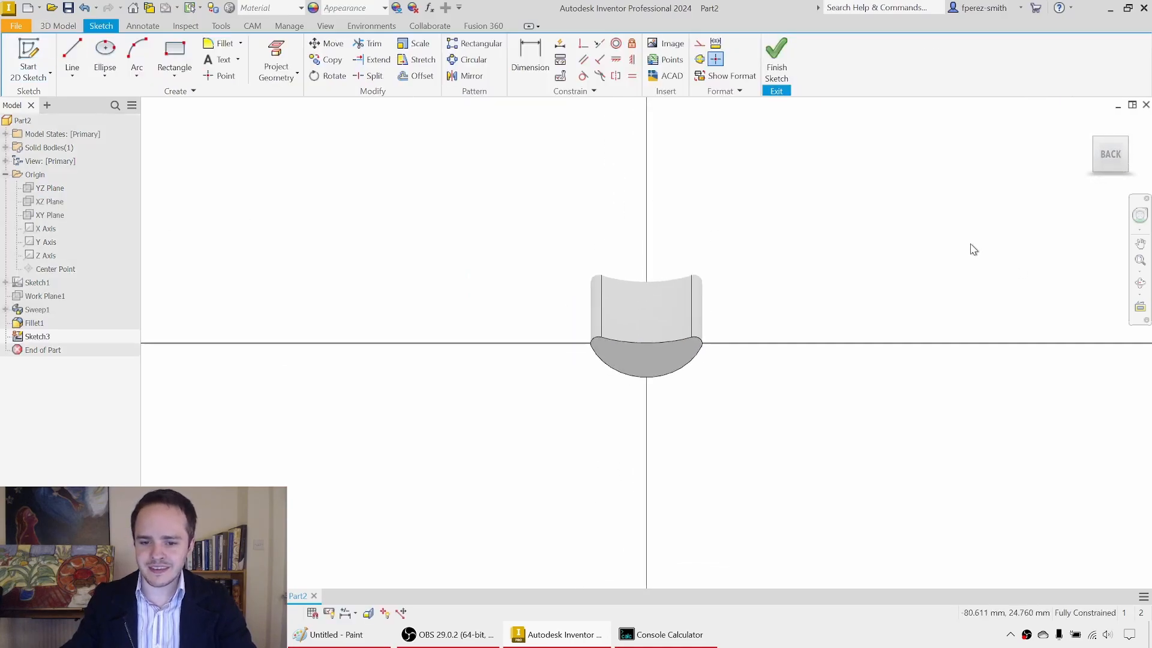
Step: Draw a rectangle about 16 mm tall above and to one side of the saddle, clear of the vertical axis
middle_drag(850, 290, 749, 360)
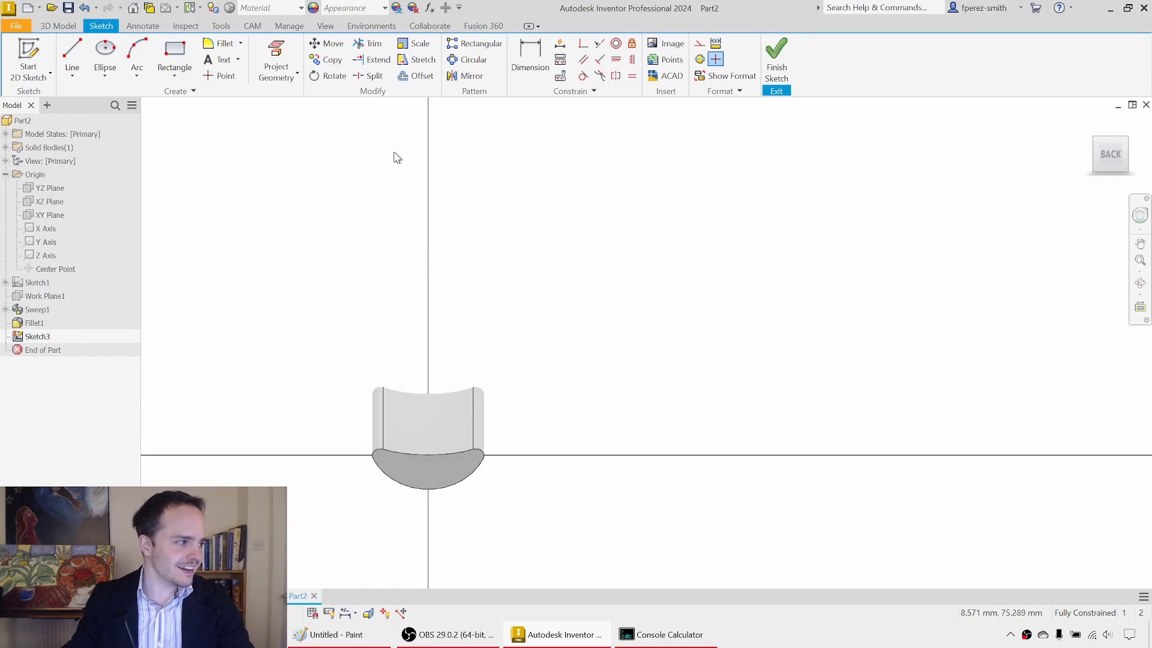
click(175, 52)
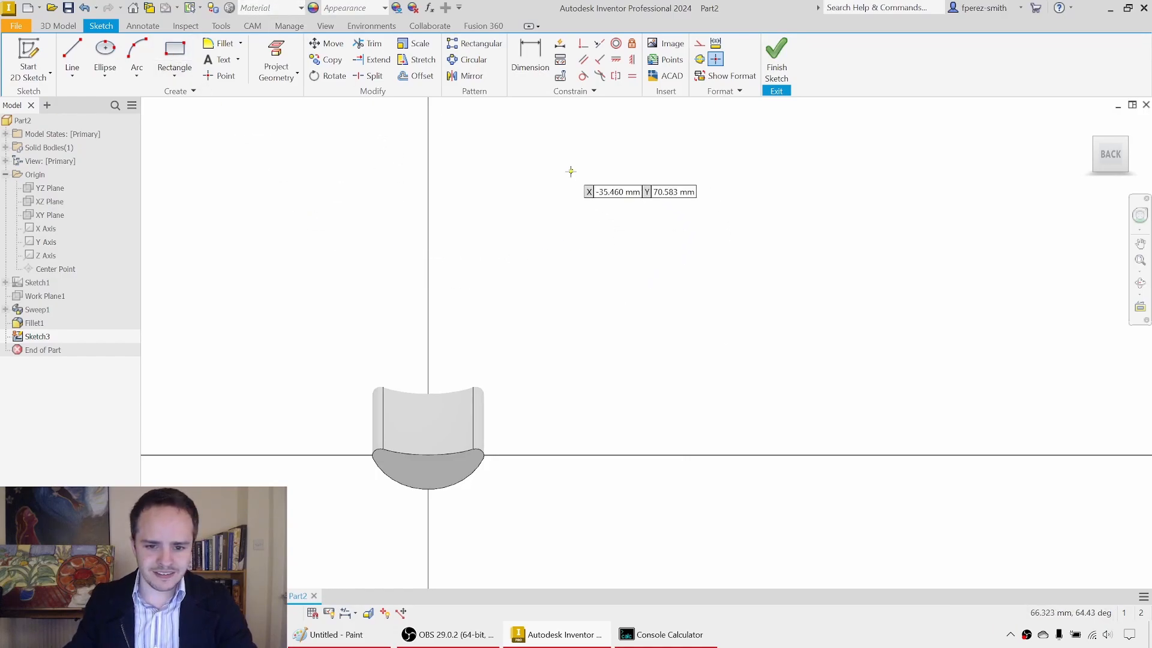
click(175, 49)
click(509, 185)
click(726, 257)
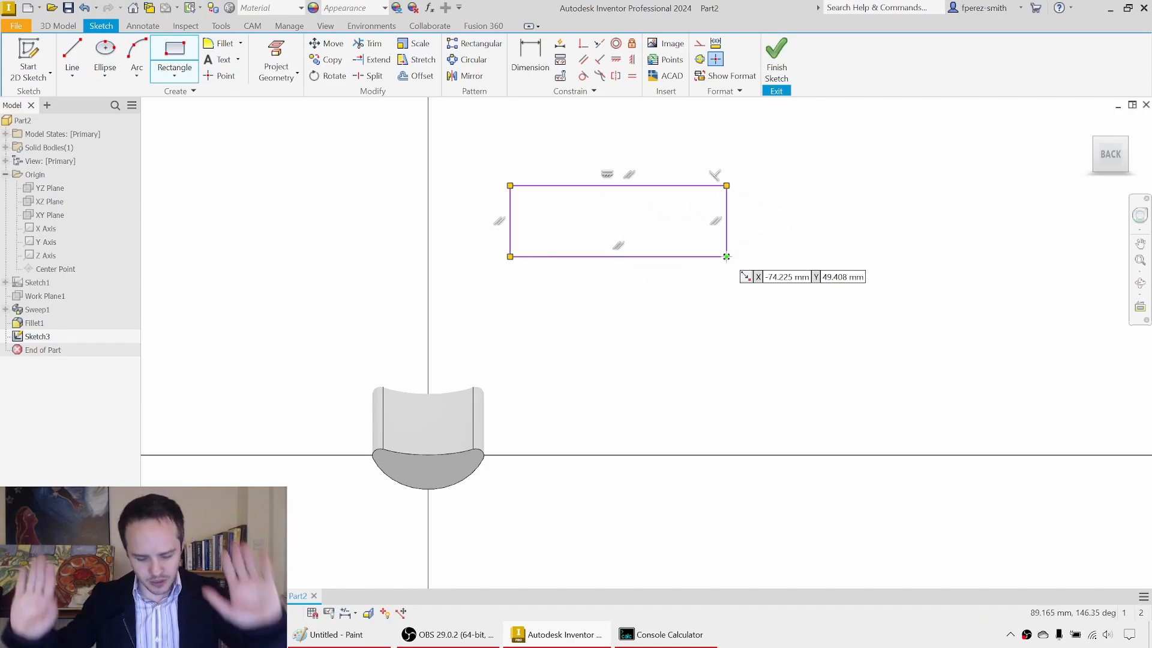
key(Escape)
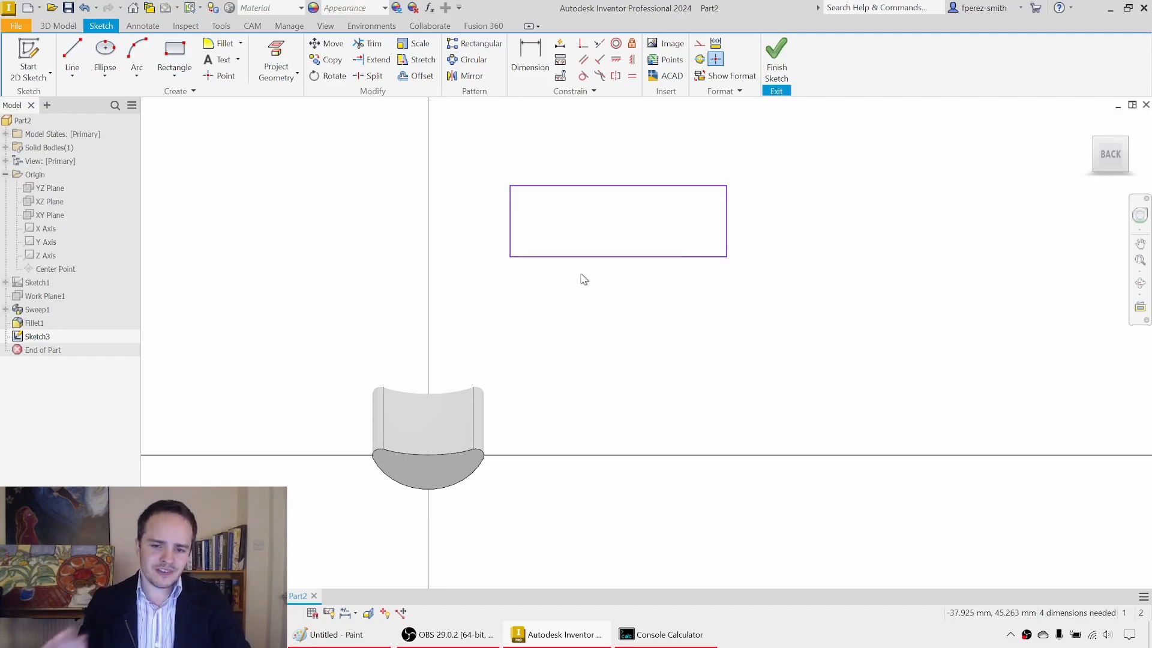
Step: Dimension the rectangle 50 mm wide and 8 mm high
click(528, 67)
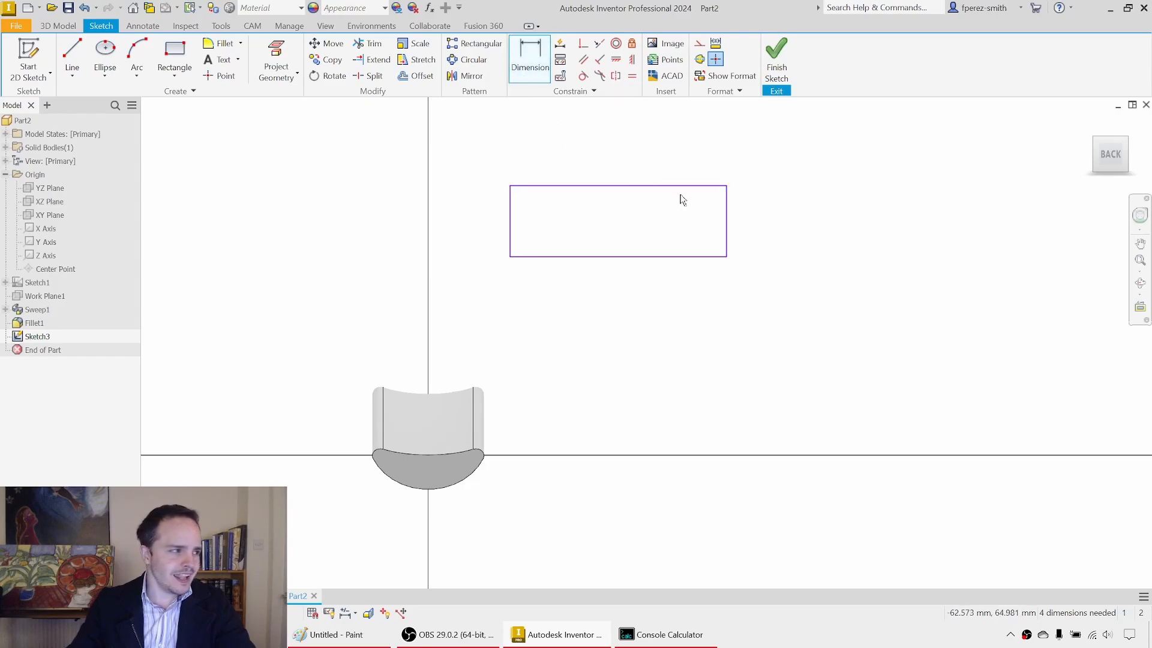
middle_drag(661, 227, 638, 254)
click(633, 214)
click(589, 159)
text(50)
key(Return)
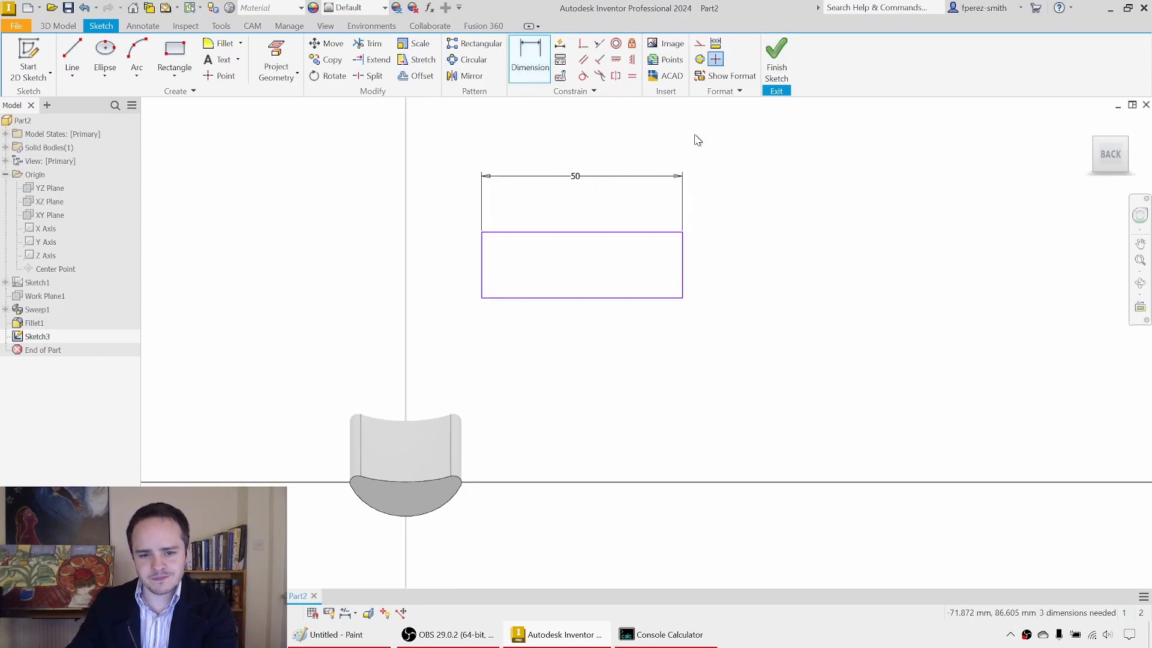
click(487, 251)
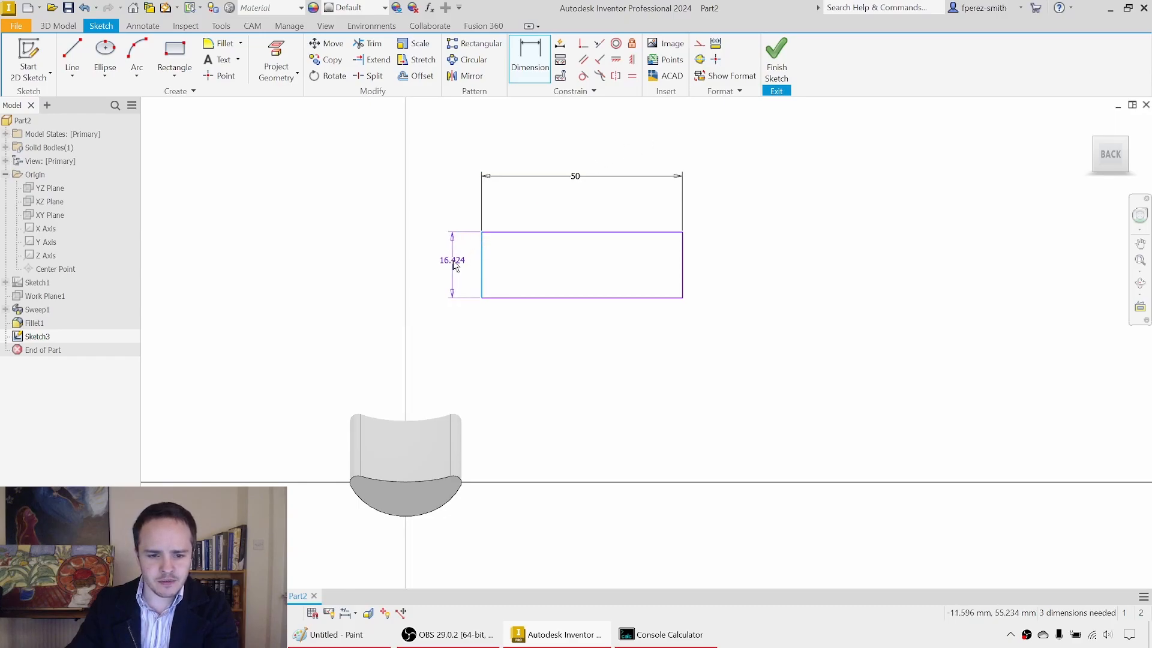
click(457, 258)
text(8)
key(Return)
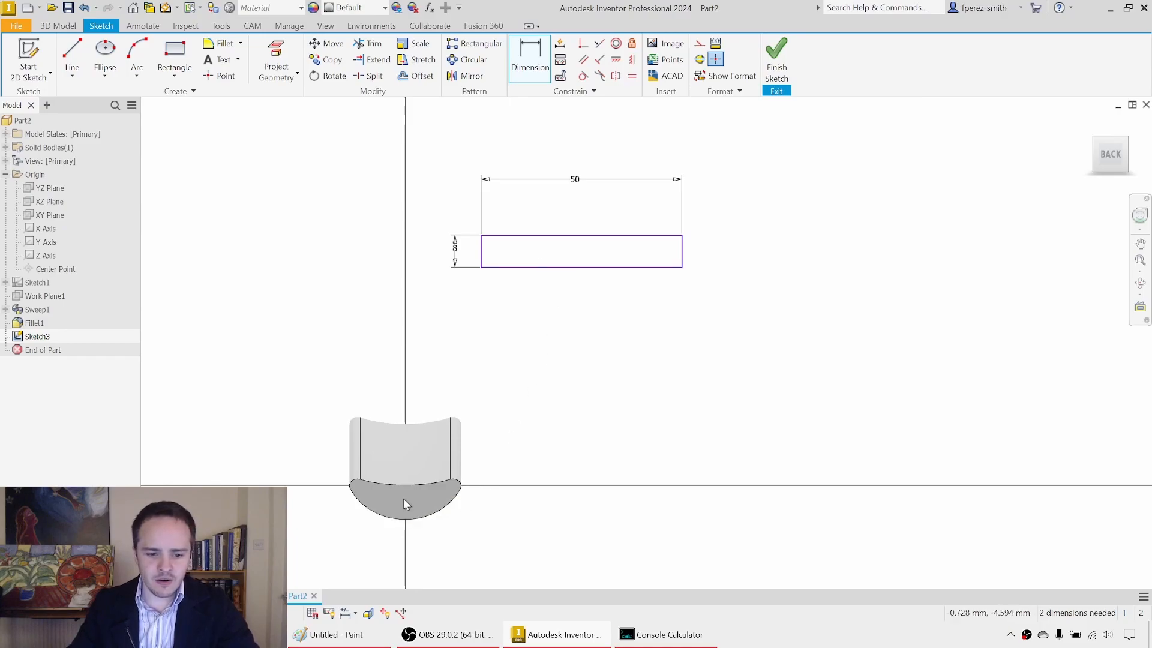
mouse_move(482, 271)
mouse_down()
mouse_move(533, 299)
mouse_move(502, 276)
mouse_up()
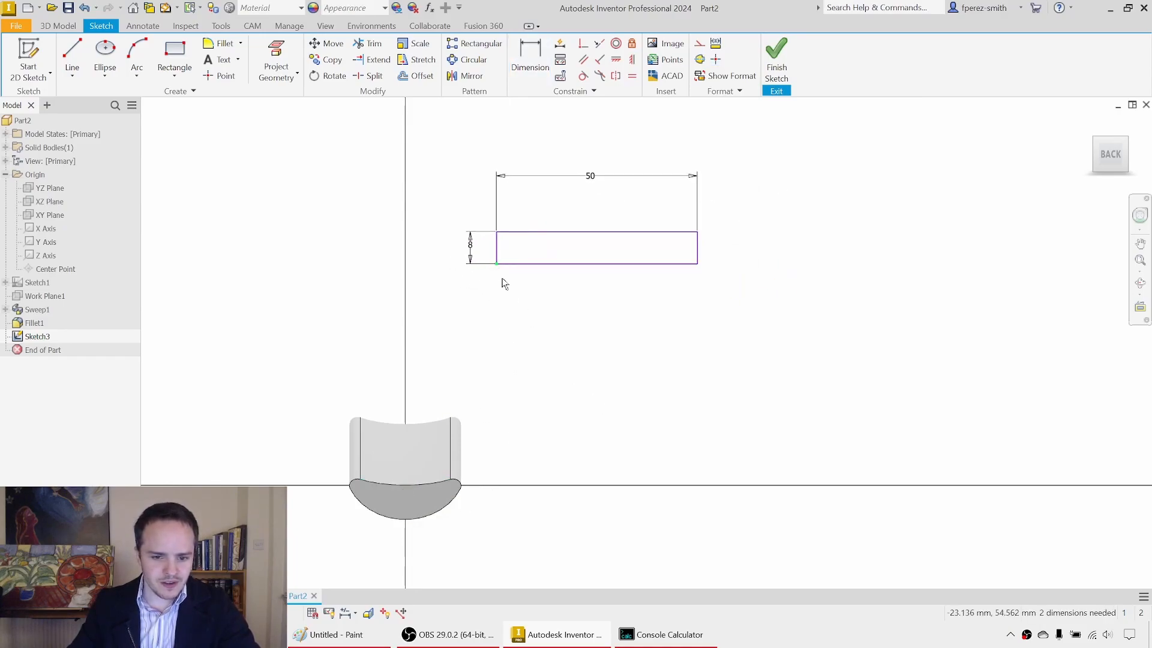
click(530, 60)
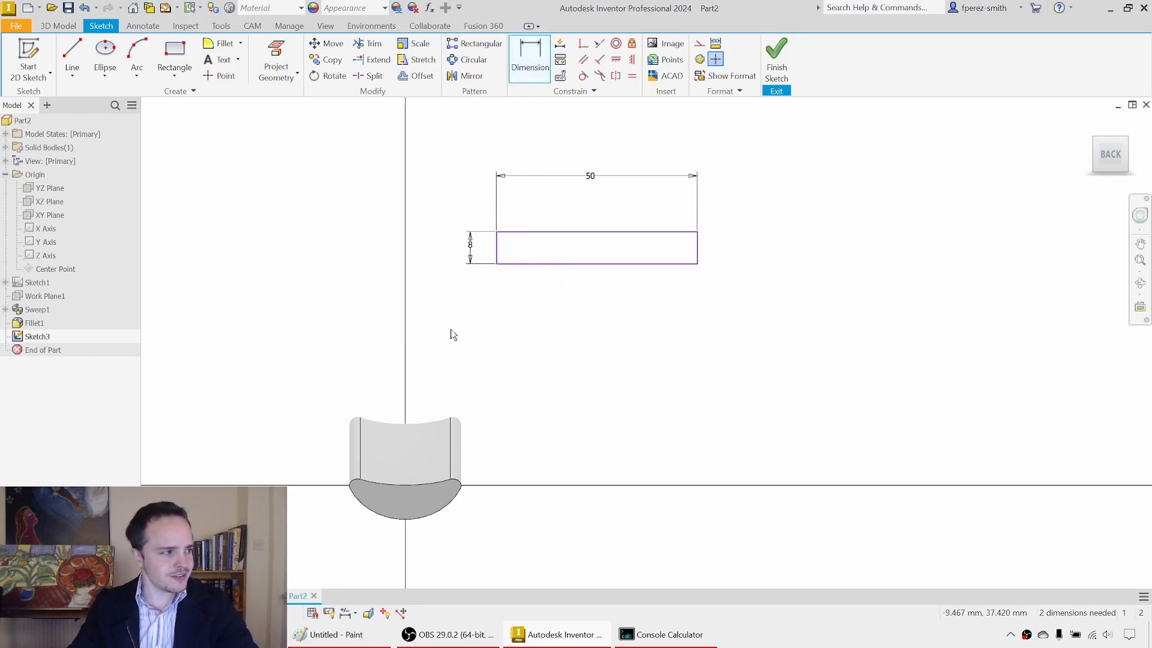
click(541, 264)
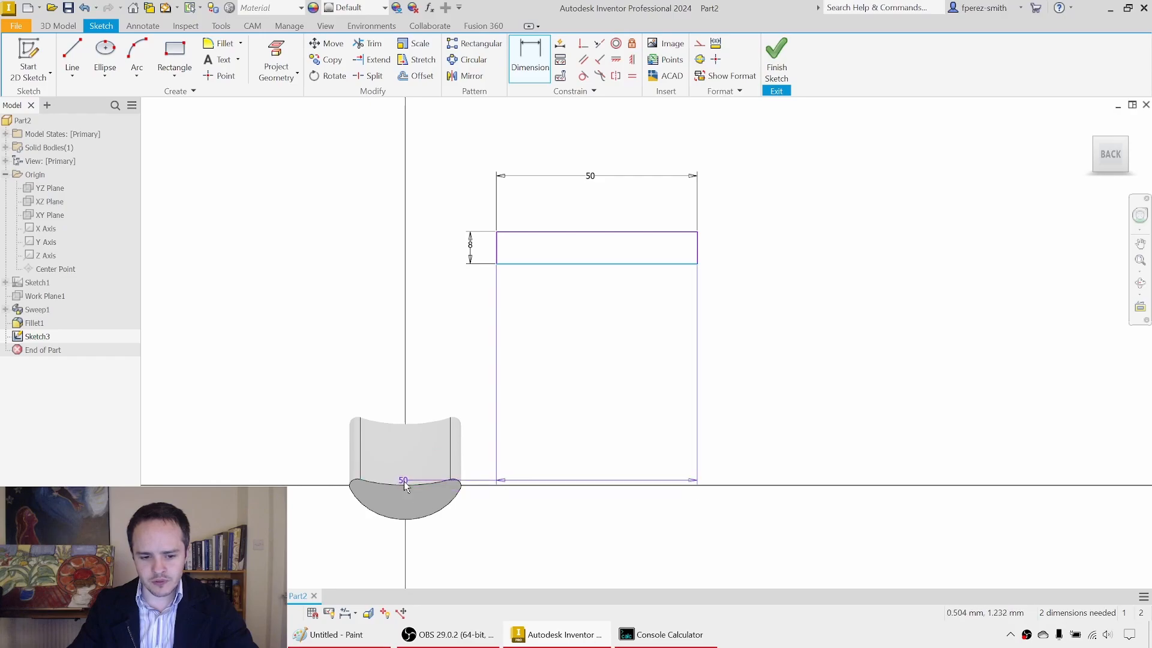
key(Escape)
key(Escape)
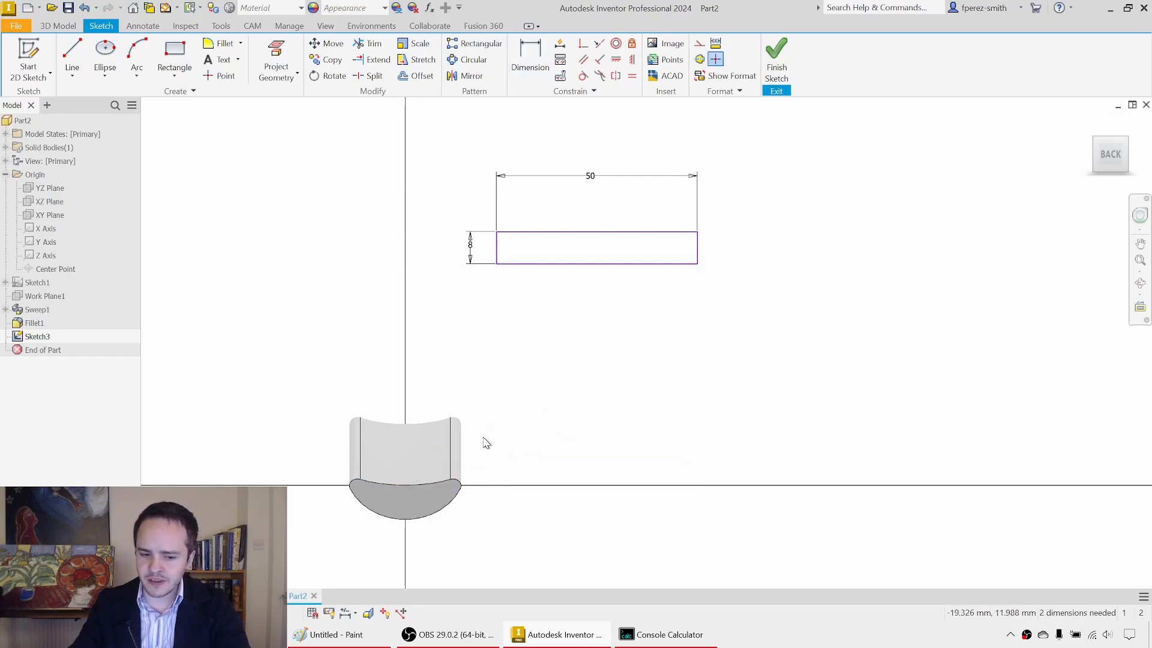
Step: Slice the model graphics at the sketch plane and dimension the rectangle's lower edge 60 mm above the origin
key(F7)
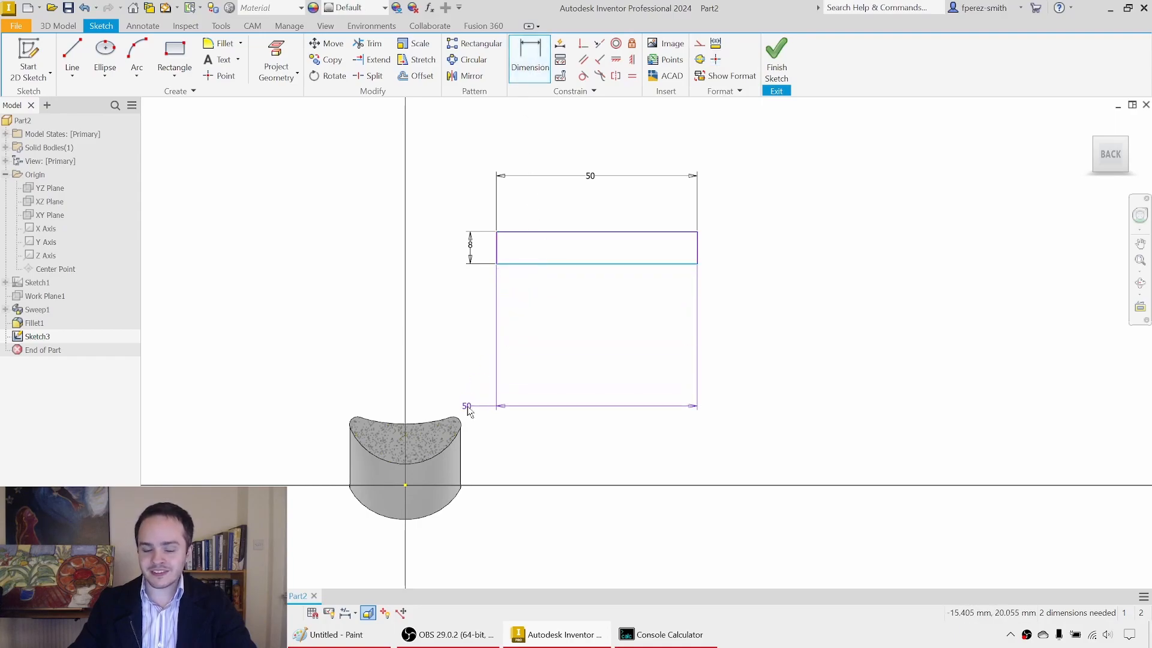
click(410, 483)
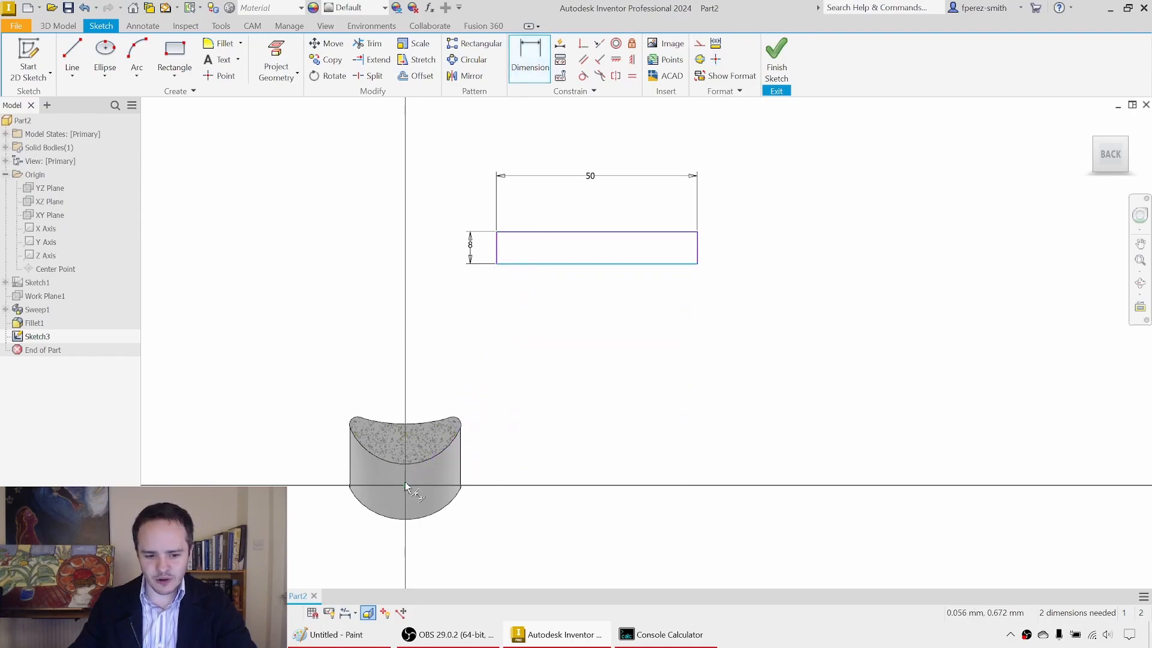
click(581, 384)
text(60)
key(Return)
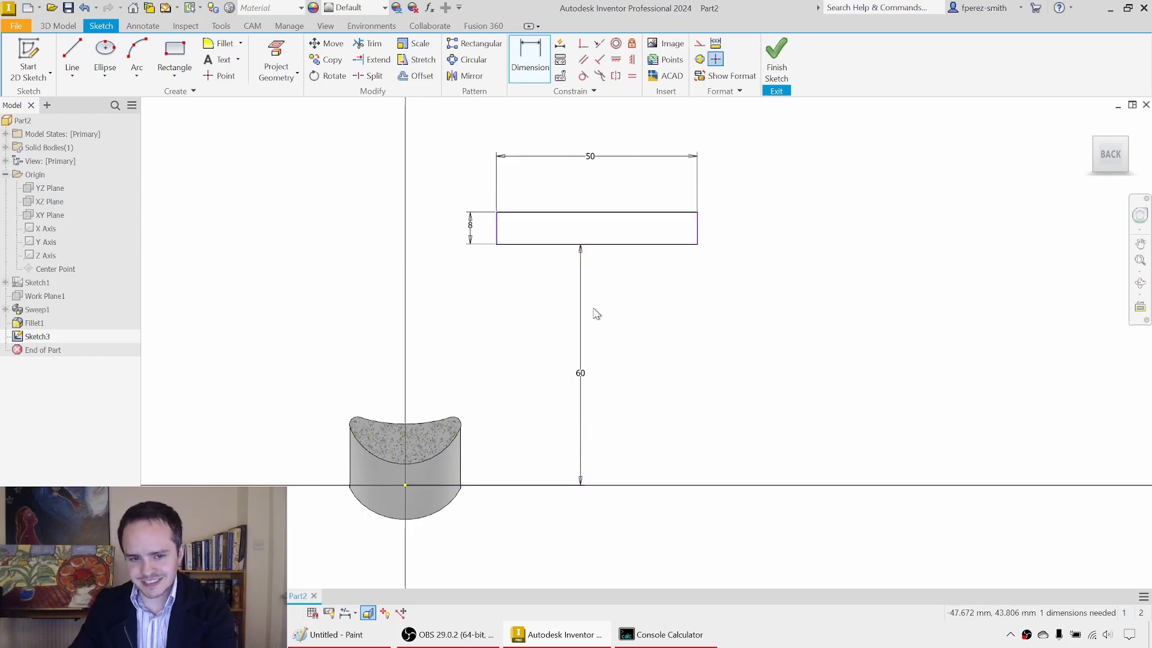
Step: Dimension the rectangle's side nearest the saddle 22 mm horizontally from the origin, and finish the sketch
click(497, 240)
click(406, 480)
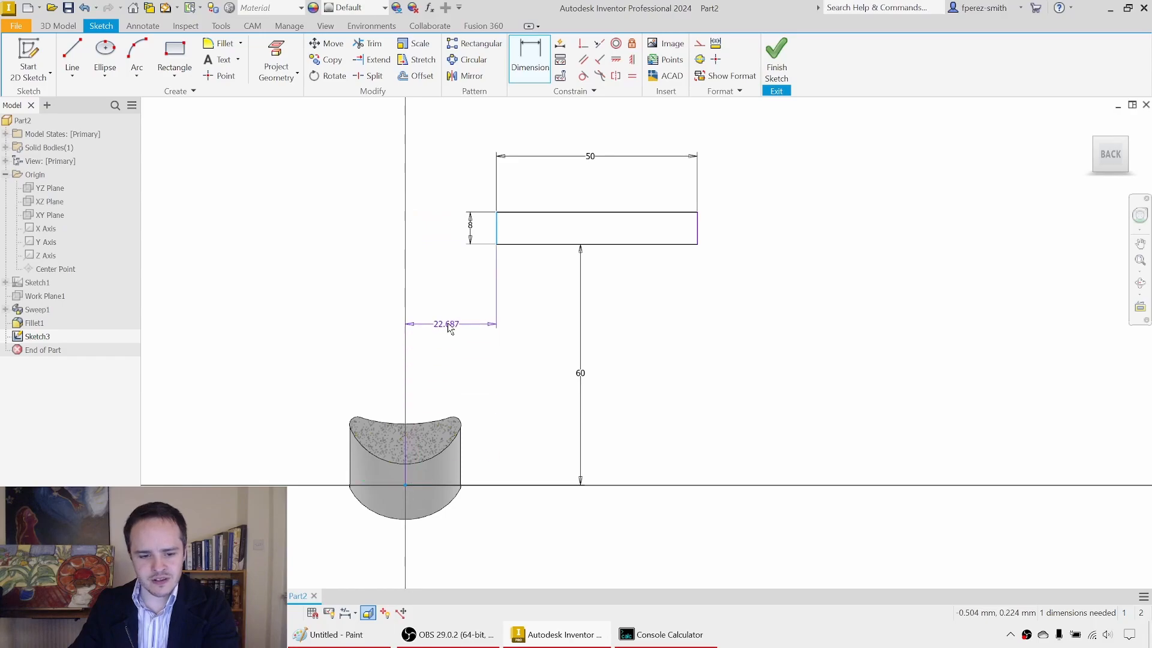
click(450, 323)
text(22)
key(Return)
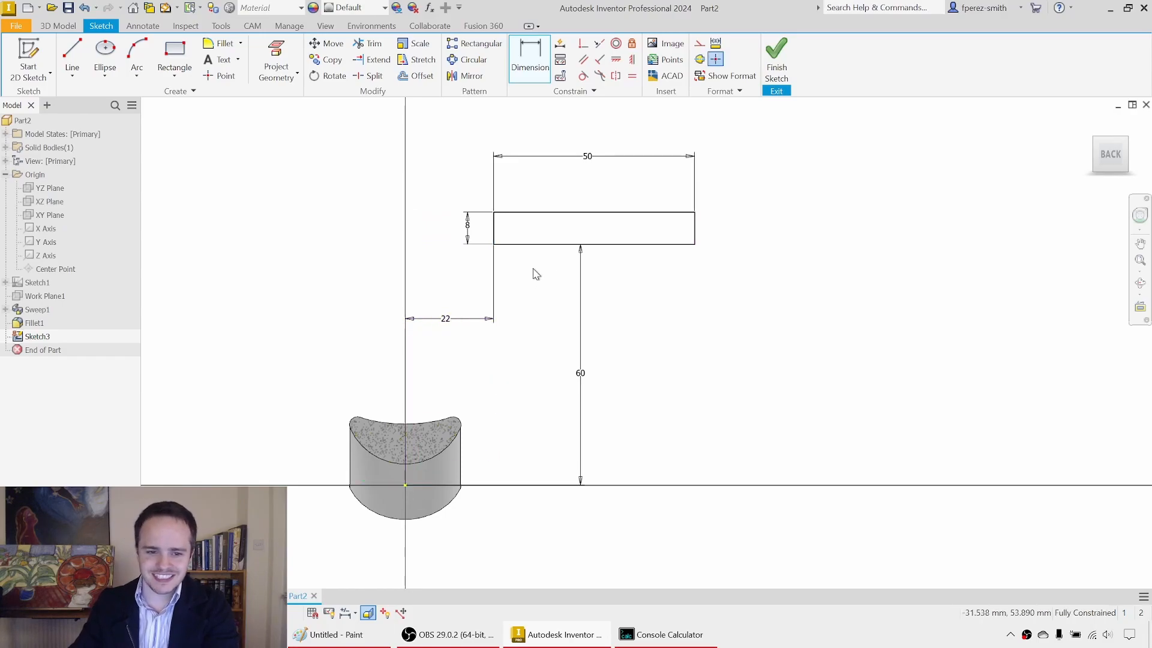
click(771, 62)
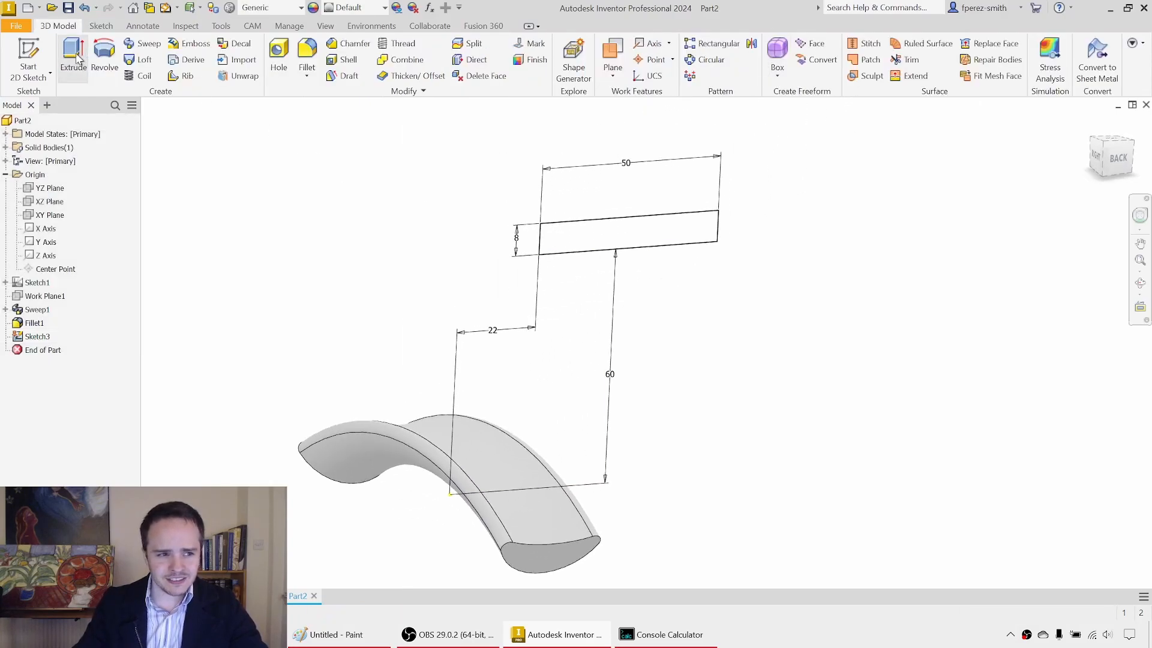
Step: Extrude the rectangle symmetrically about the sketch plane by 120 mm to form the mounting plate
click(73, 58)
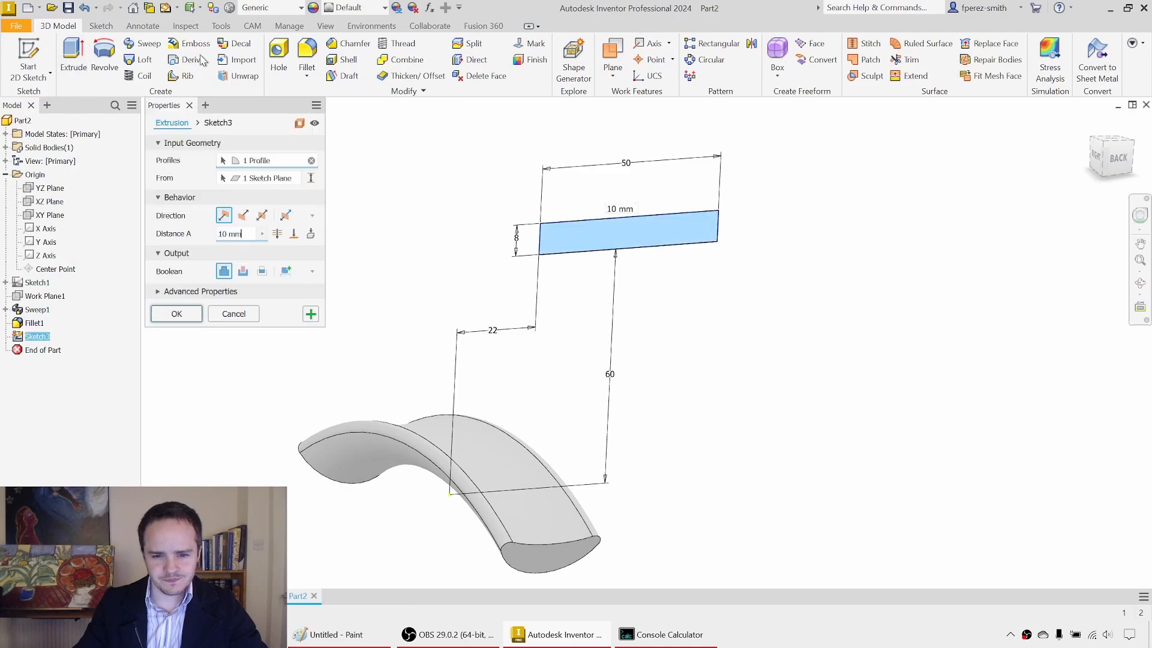
drag(594, 220, 757, 337)
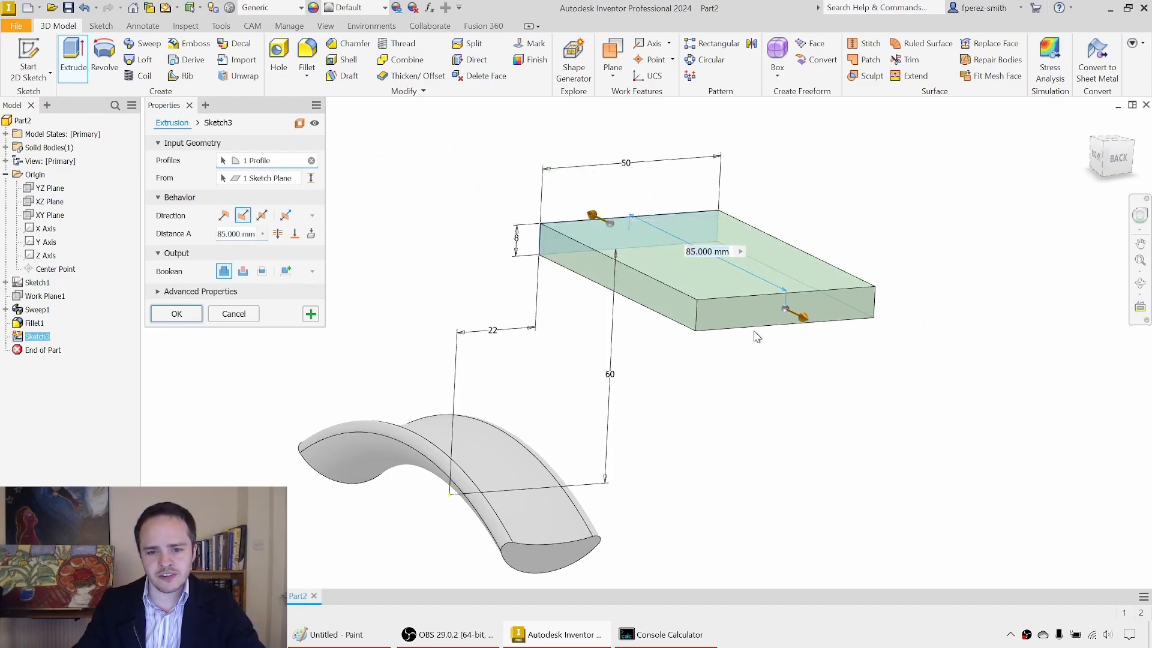
click(262, 216)
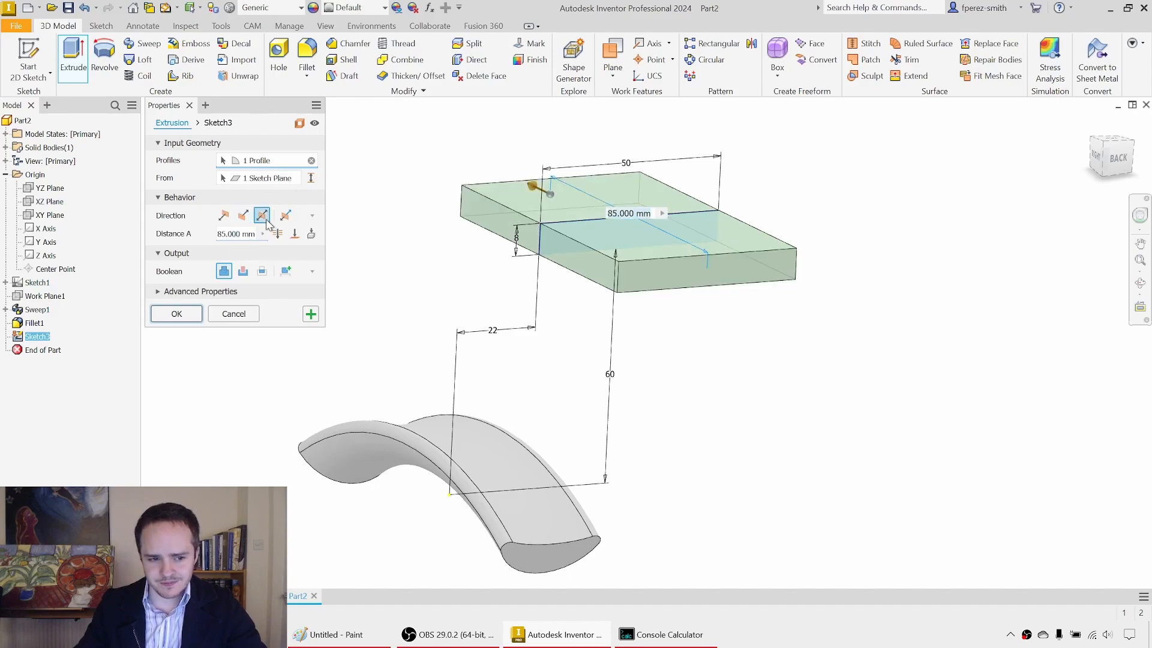
click(227, 234)
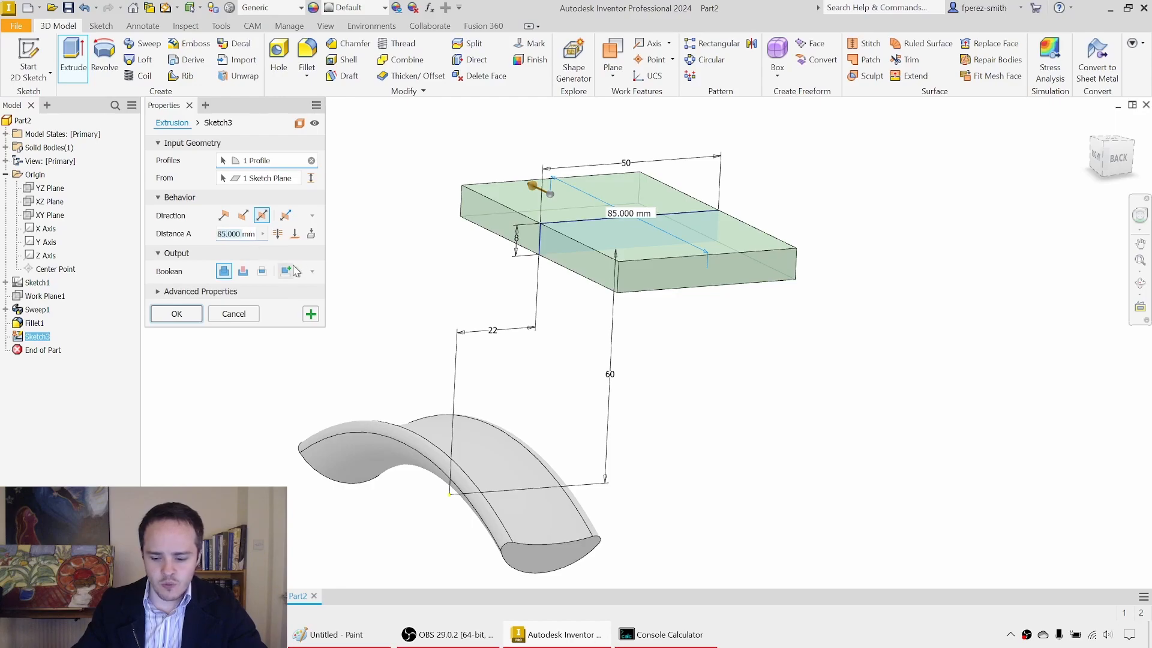
text(120mm)
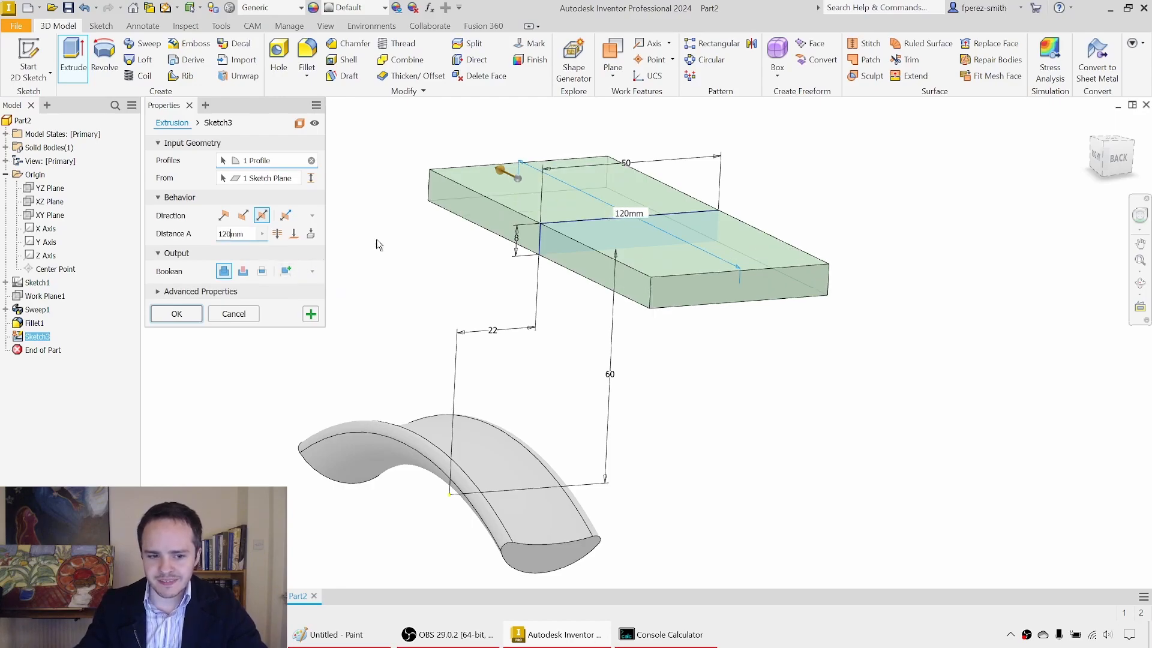
shift+middle_drag(418, 224, 452, 228)
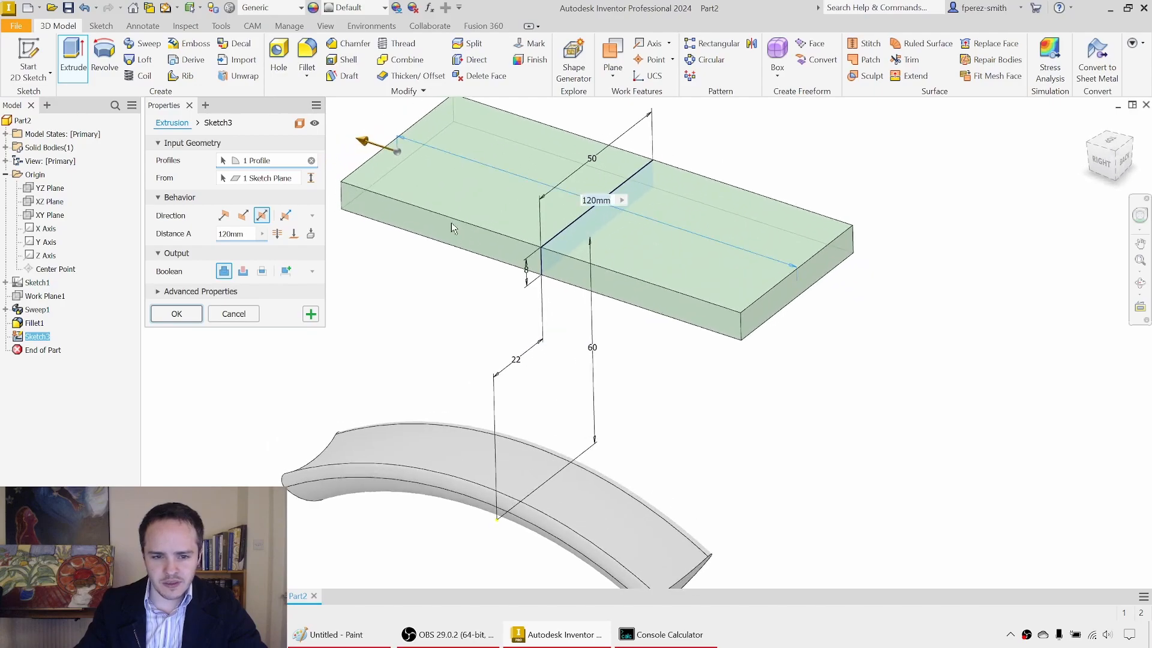
click(598, 202)
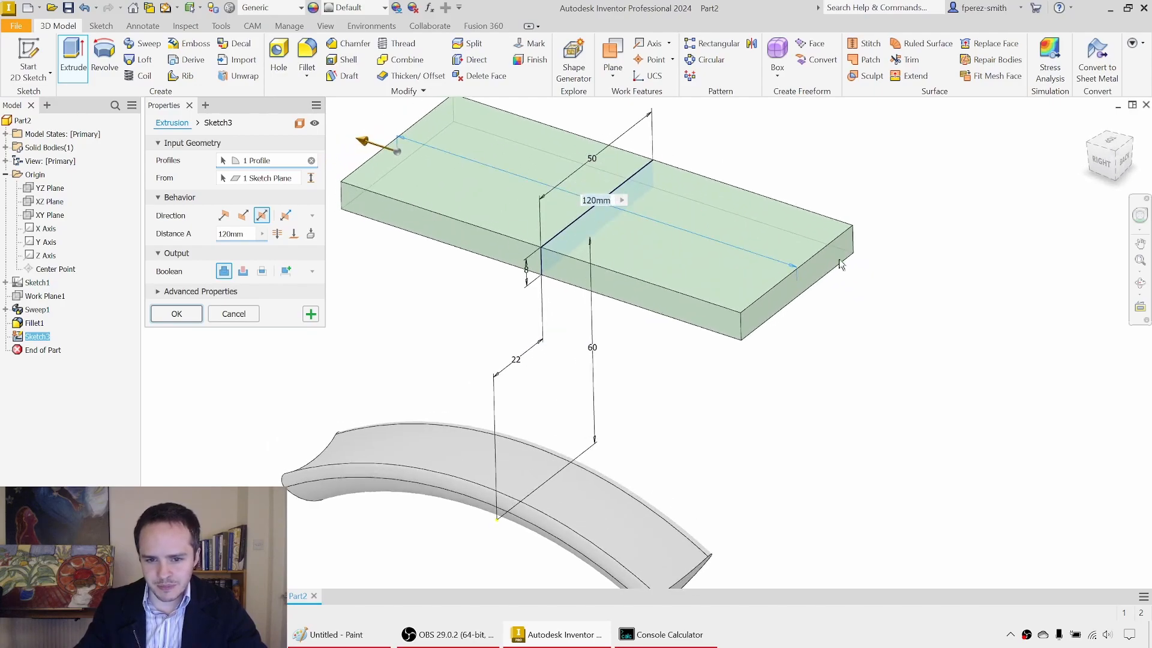
middle_drag(460, 330, 460, 341)
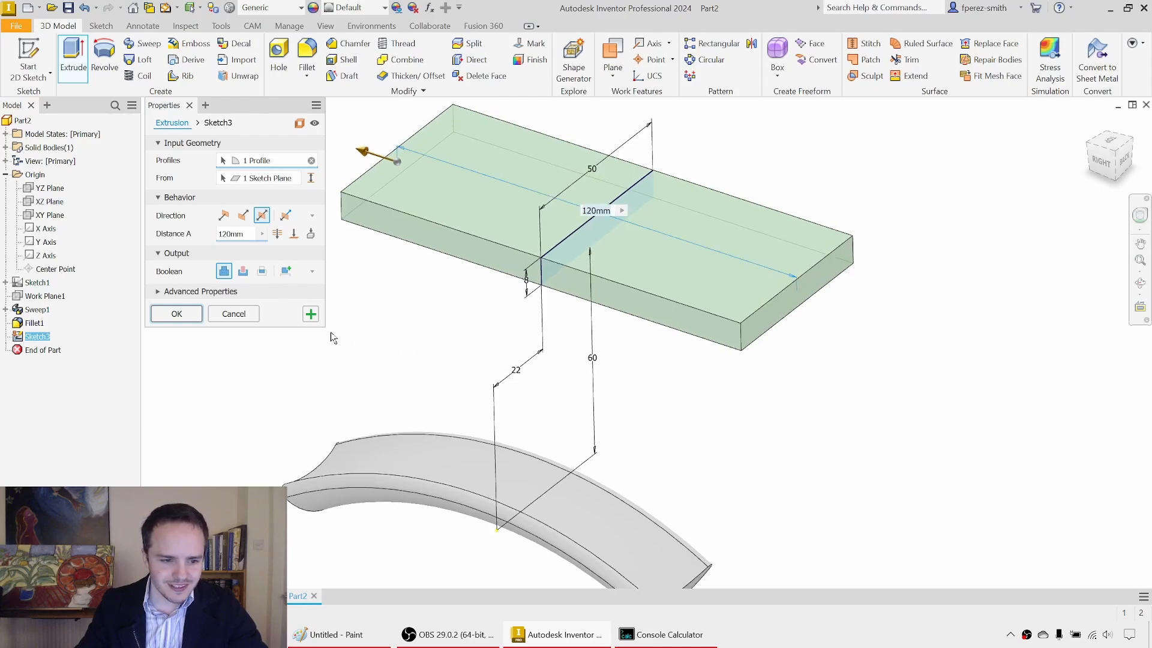
click(177, 315)
Step: Orbit the new plate and saddle, and examine the plate and its supporting post in Headphone Cradle (Complete).ipt
shift+middle_drag(399, 311, 384, 259)
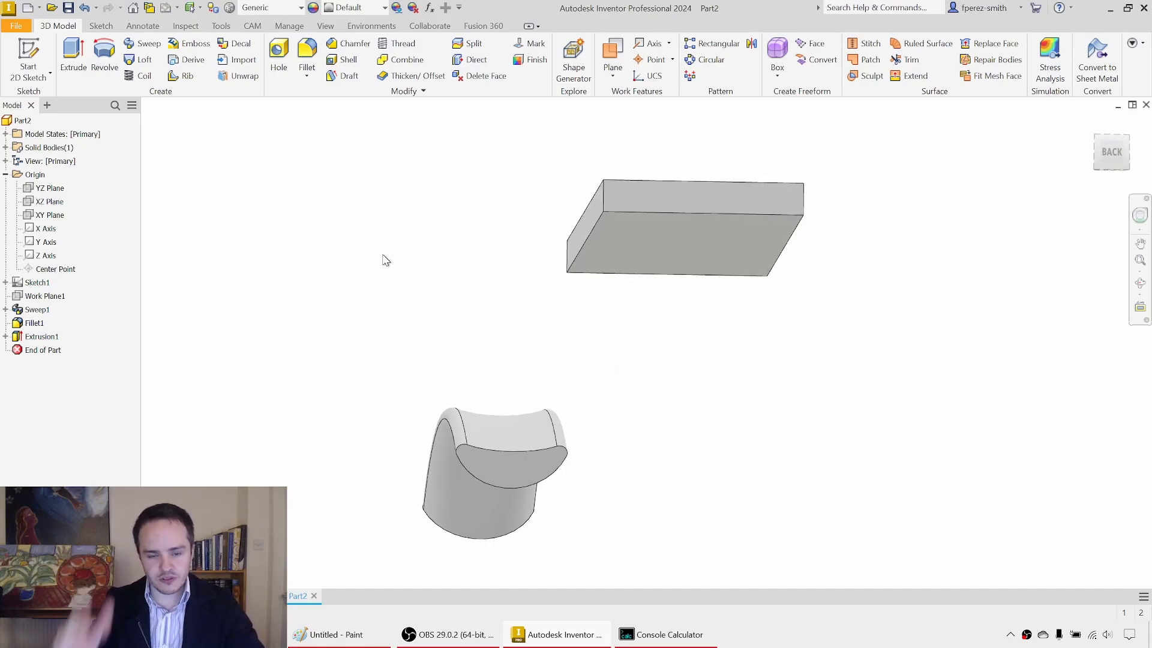
shift+middle_drag(571, 237, 675, 259)
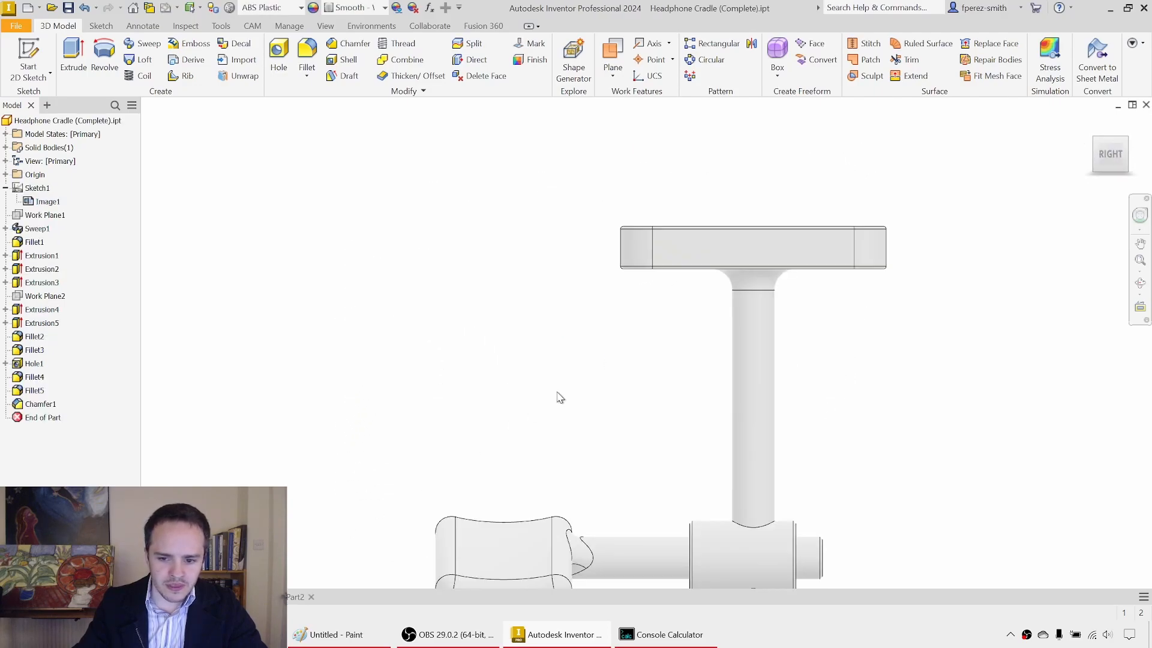
scroll(458, 322, up, 2)
shift+middle_drag(458, 322, 507, 288)
click(506, 288)
ctrl+click(637, 311)
ctrl+click(579, 421)
ctrl+click(427, 420)
shift+middle_drag(426, 420, 377, 331)
Step: Return to Part2 and start a new 2D sketch on the underside of the mounting plate
click(295, 597)
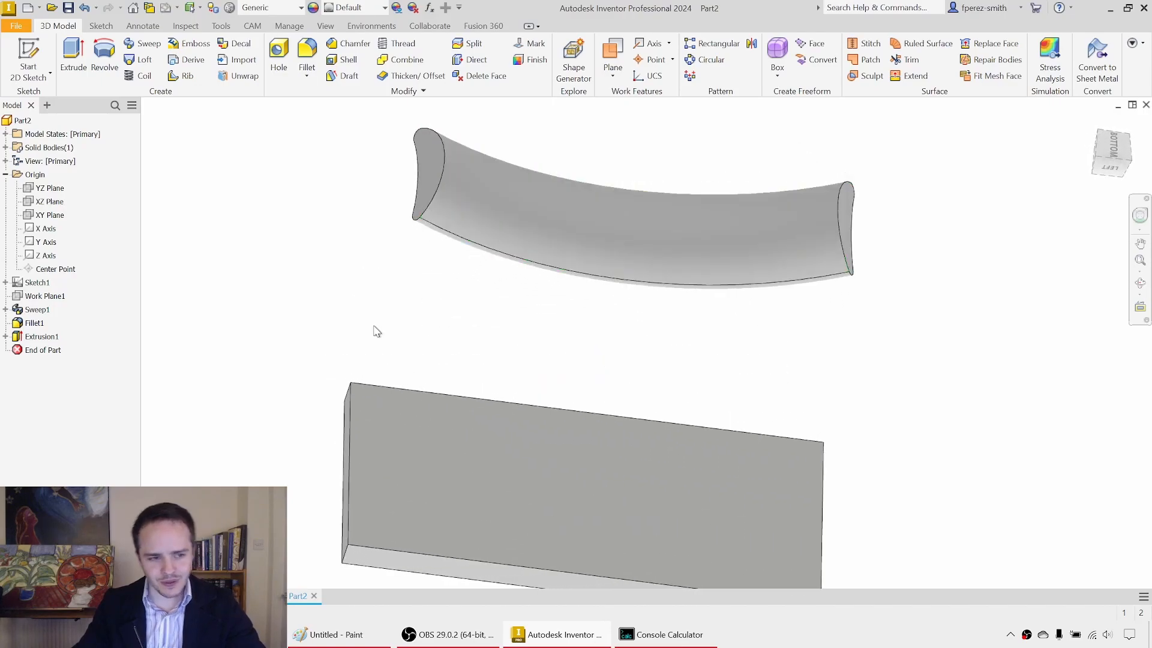
click(30, 57)
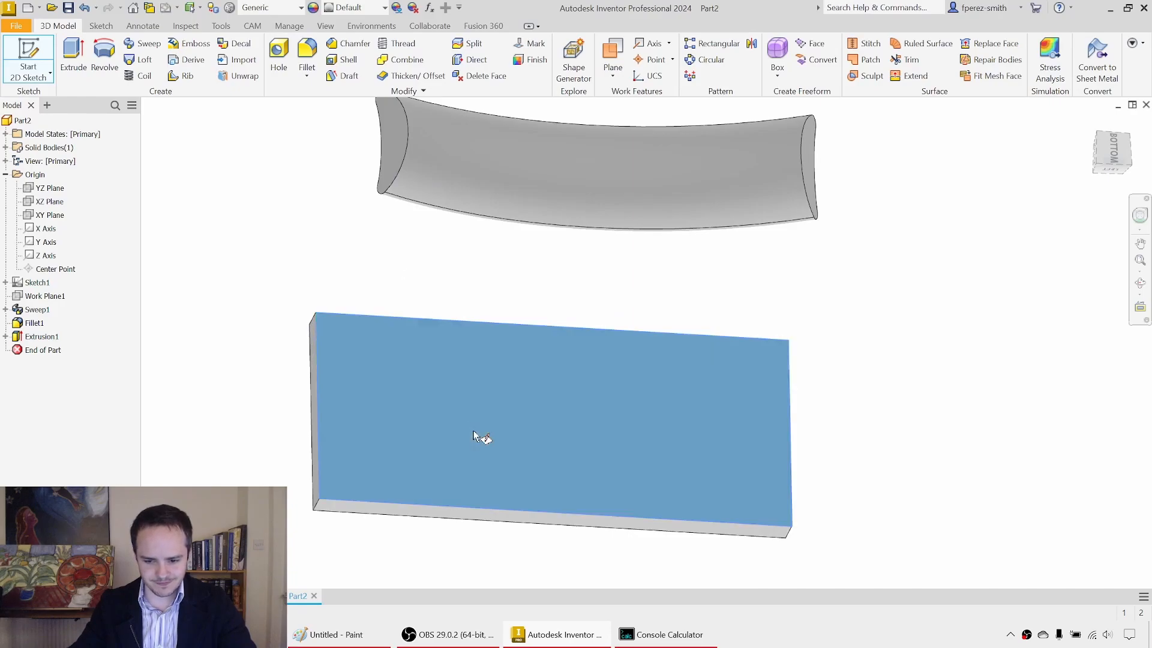
click(474, 434)
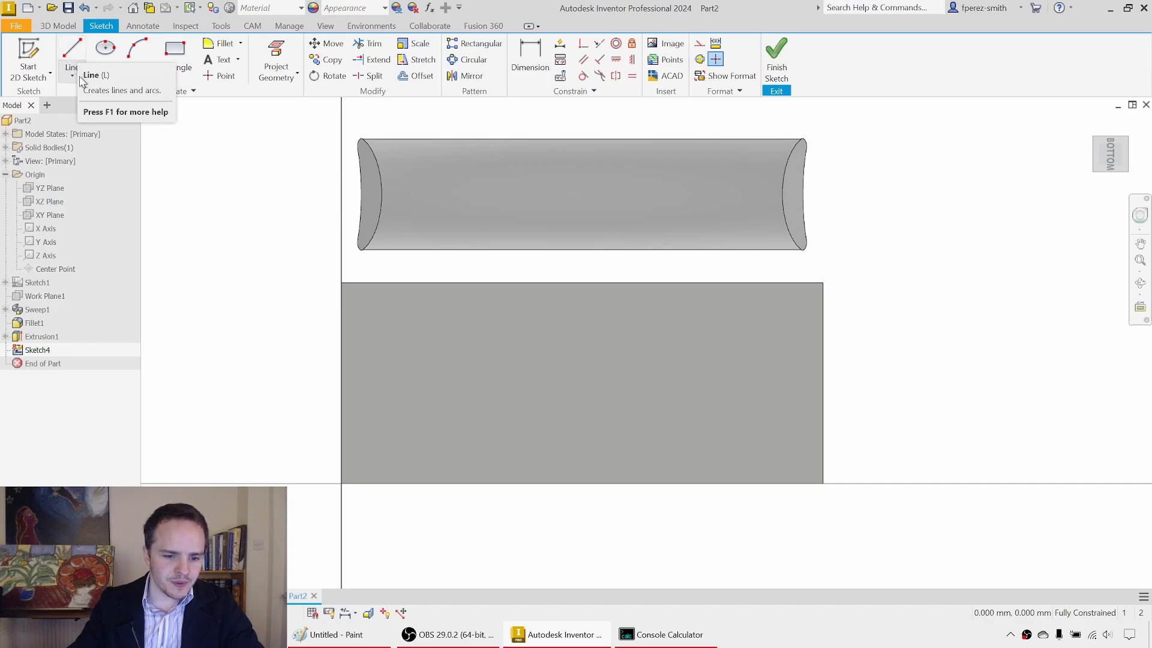
Step: Draw a line across the plate's underside between the midpoints of its two long edges
click(83, 78)
click(77, 60)
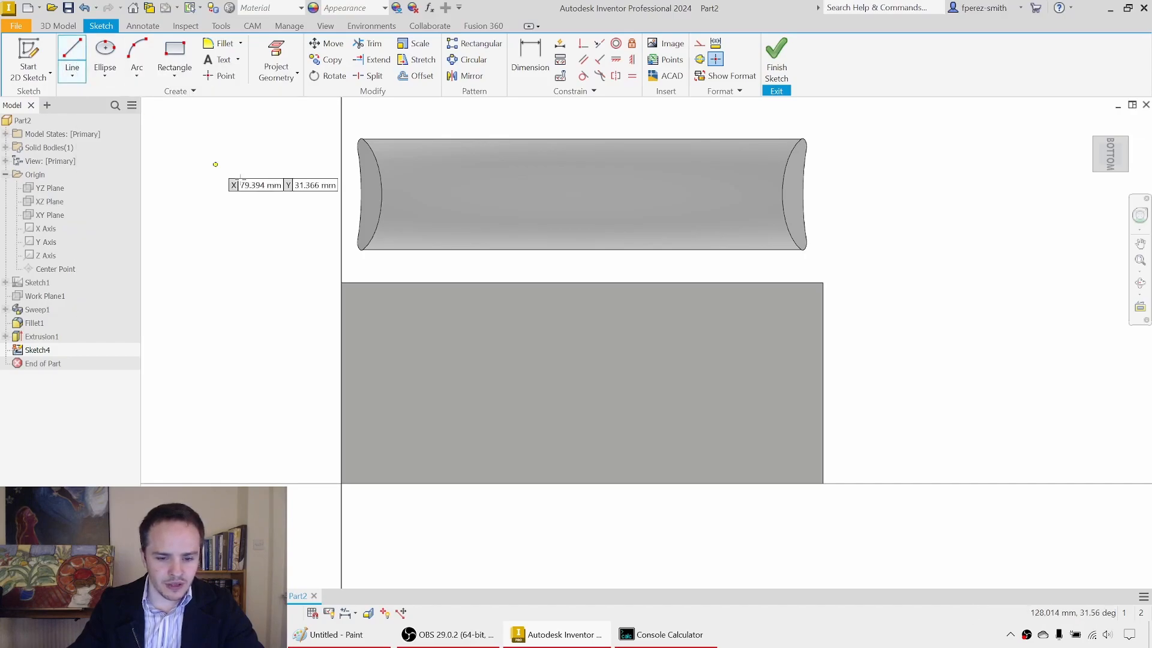
click(582, 282)
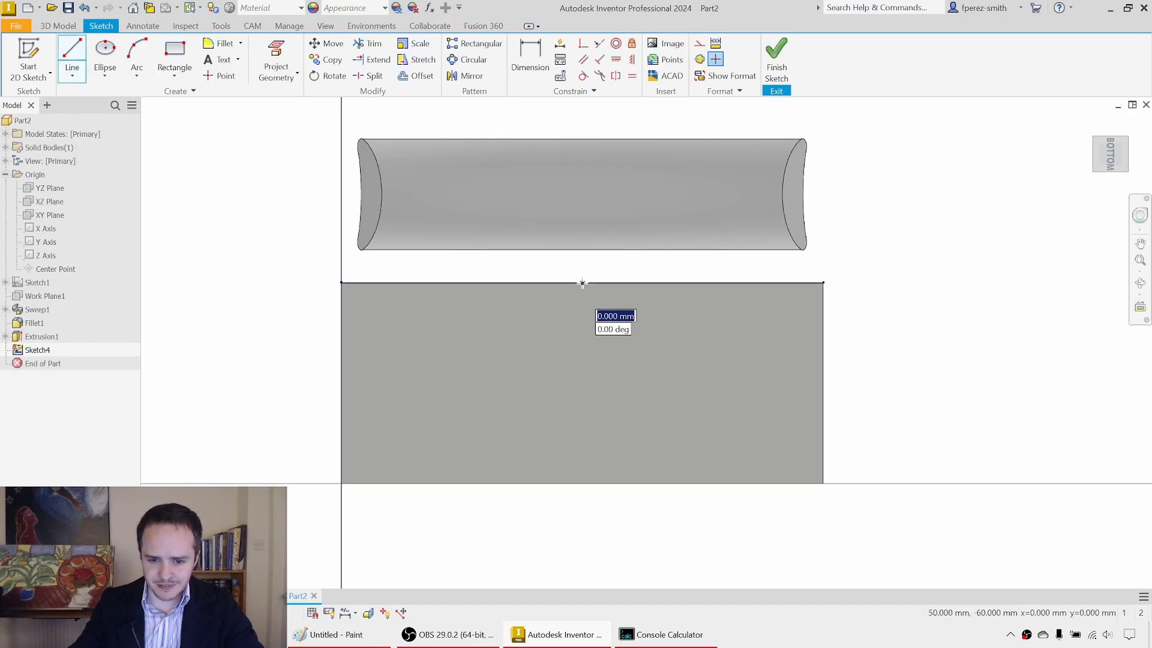
click(582, 483)
key(Escape)
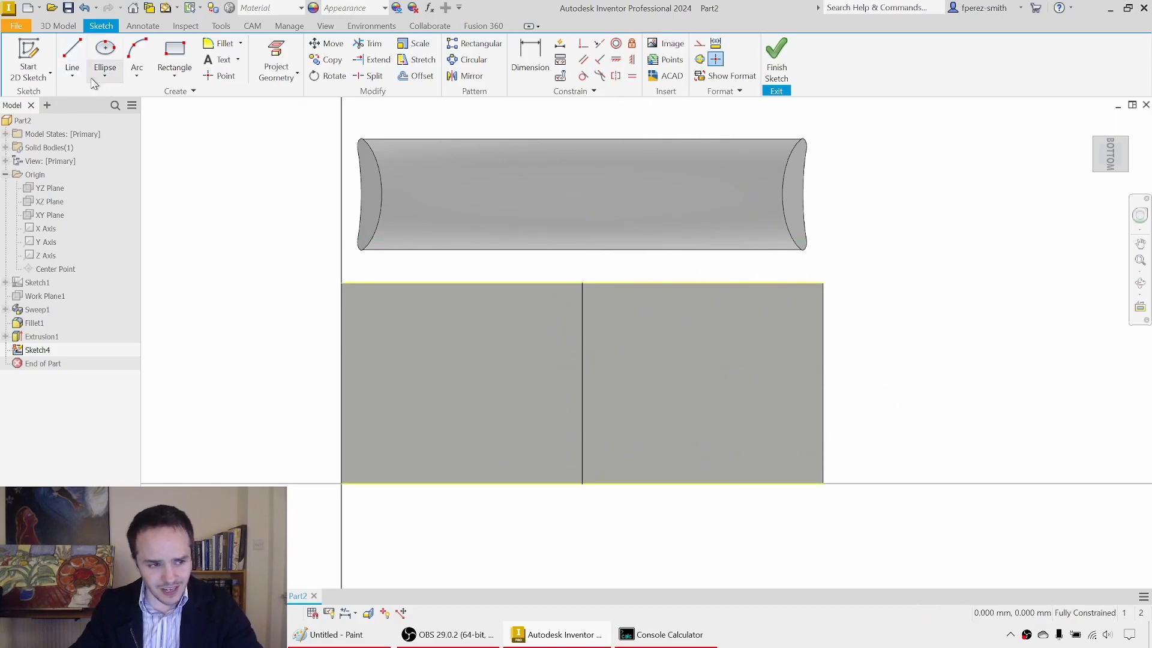
Step: Draw two collinear lines along the plate's underside, from the midpoint of each short edge to the midpoint of the existing centre line
click(74, 57)
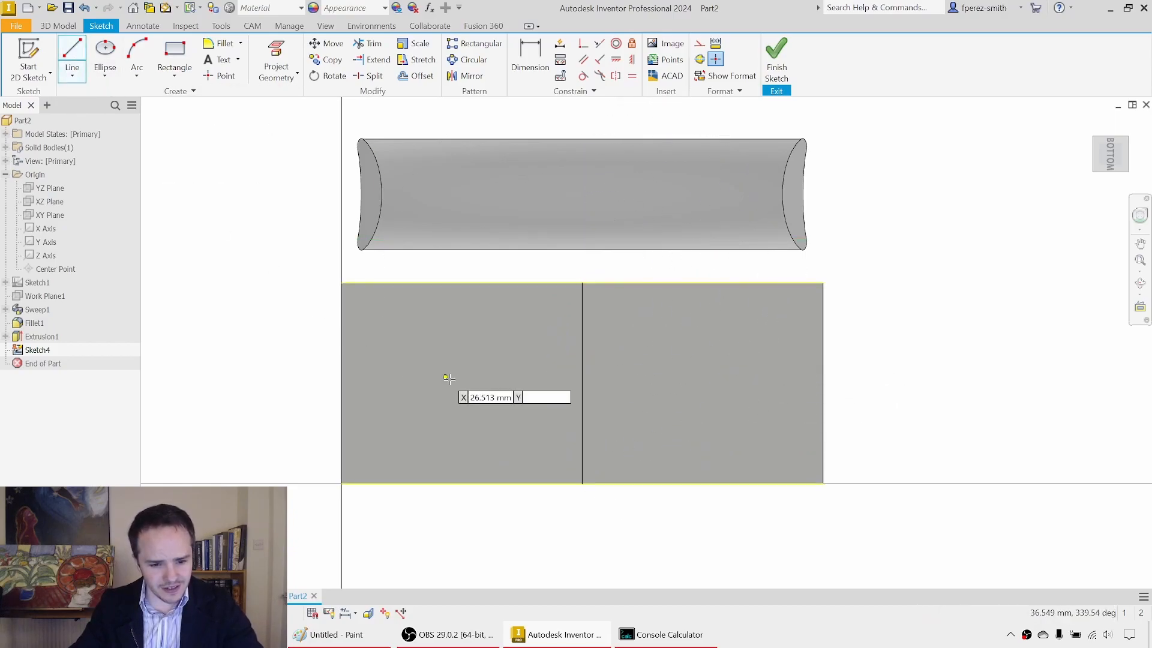
click(341, 383)
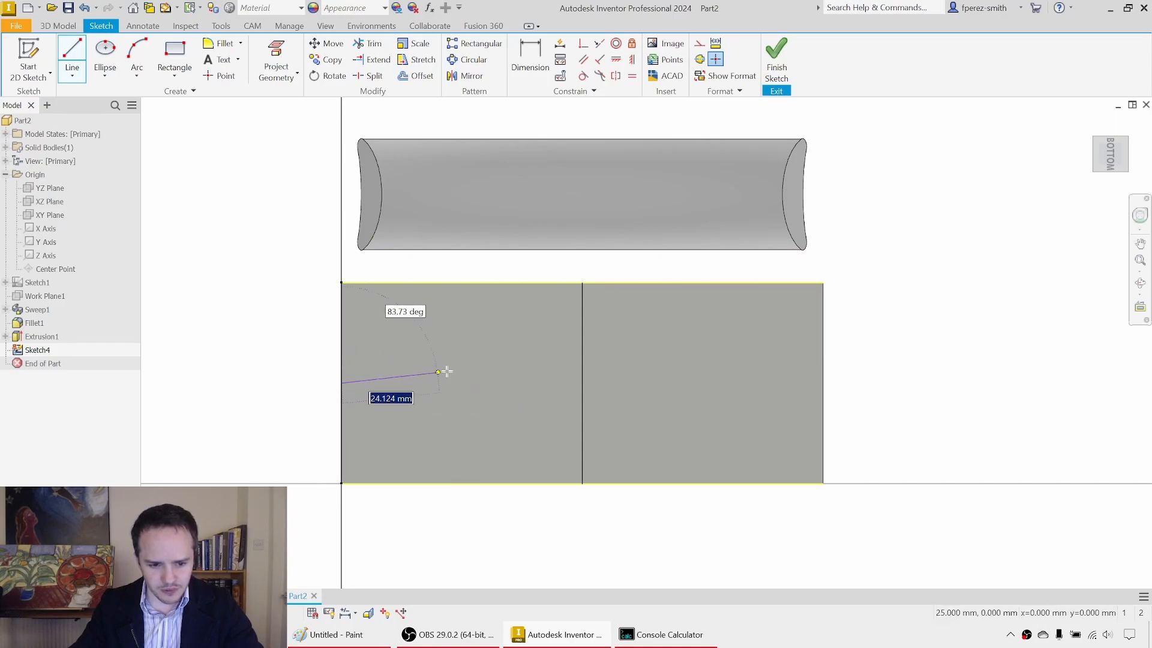
double_click(582, 383)
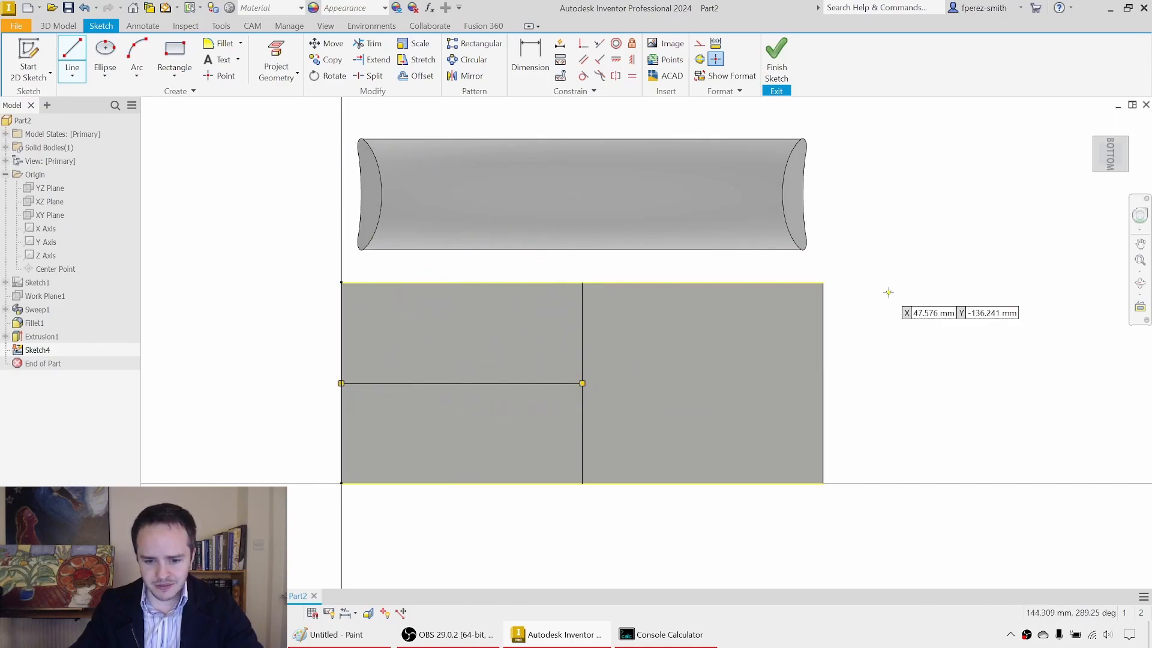
click(582, 383)
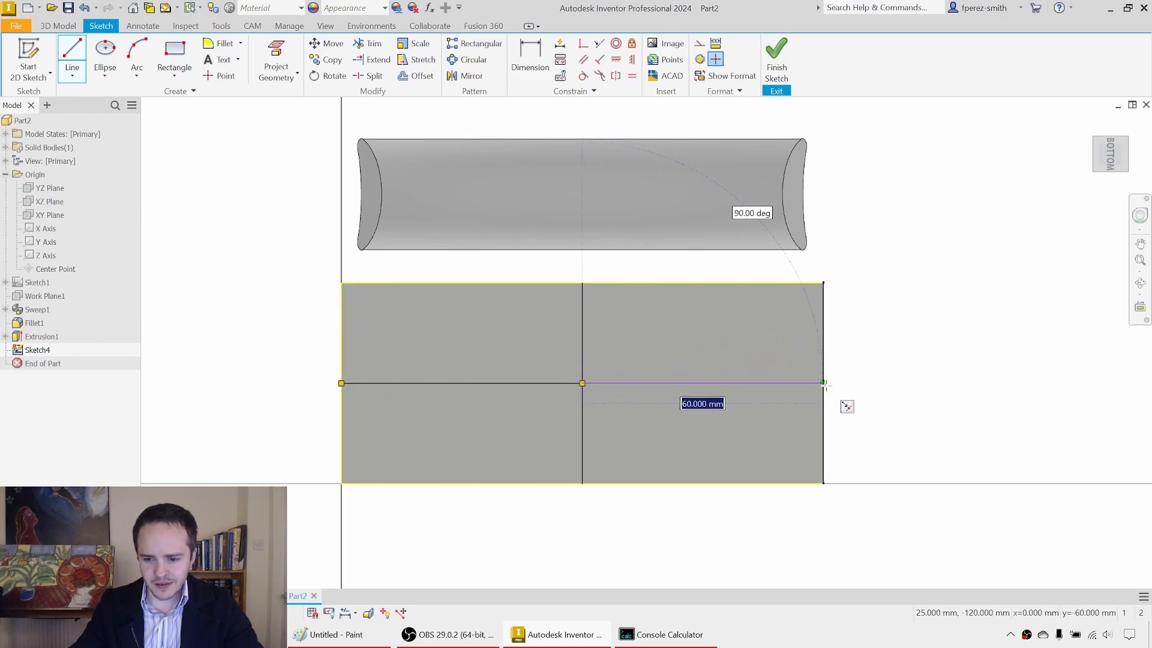
double_click(842, 402)
key(Escape)
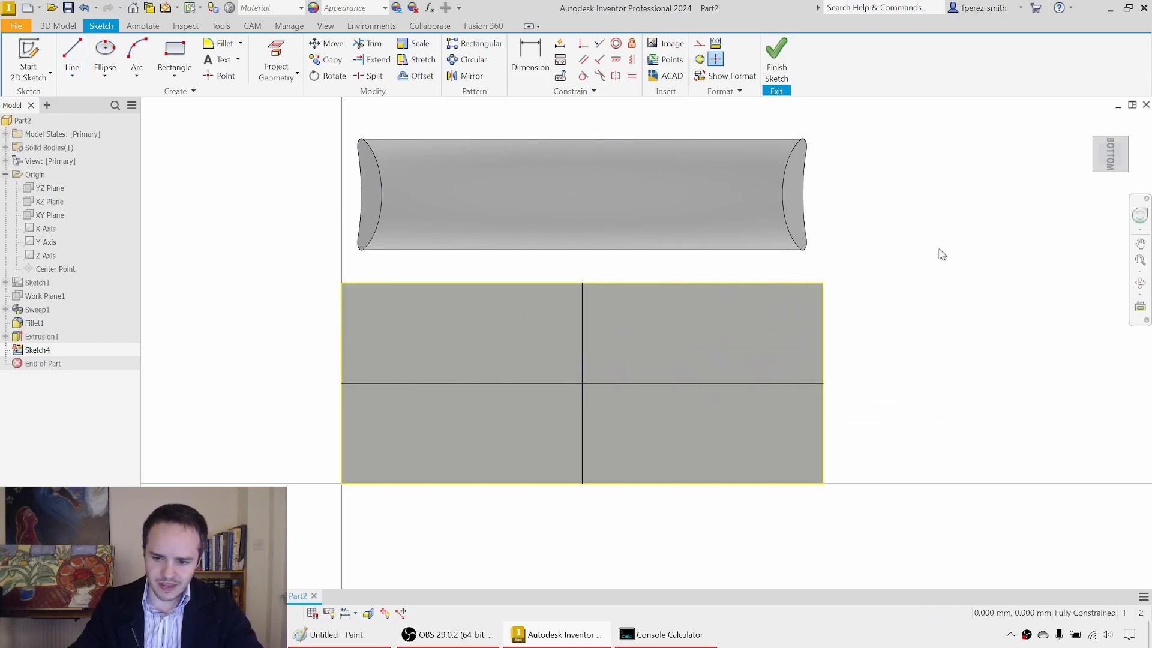
Step: Convert all the centre lines and projected plate edges in the sketch to construction geometry
mouse_move(931, 257)
mouse_down()
mouse_move(504, 484)
mouse_move(260, 532)
mouse_move(294, 516)
mouse_up()
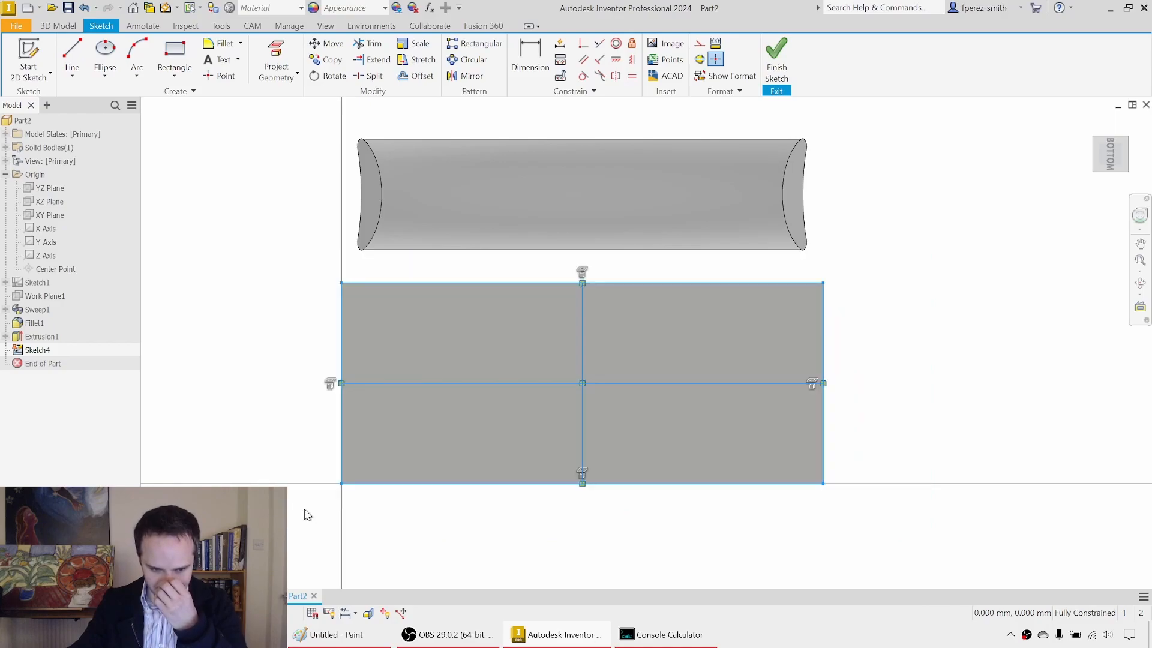
right_click(316, 513)
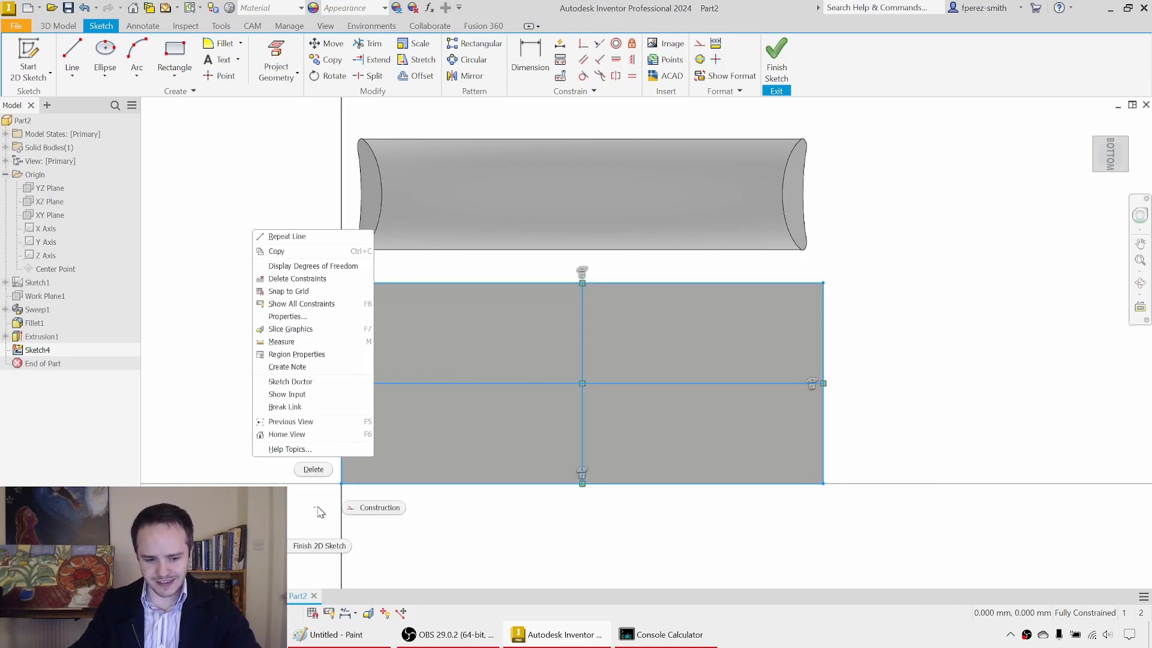
click(380, 504)
click(457, 540)
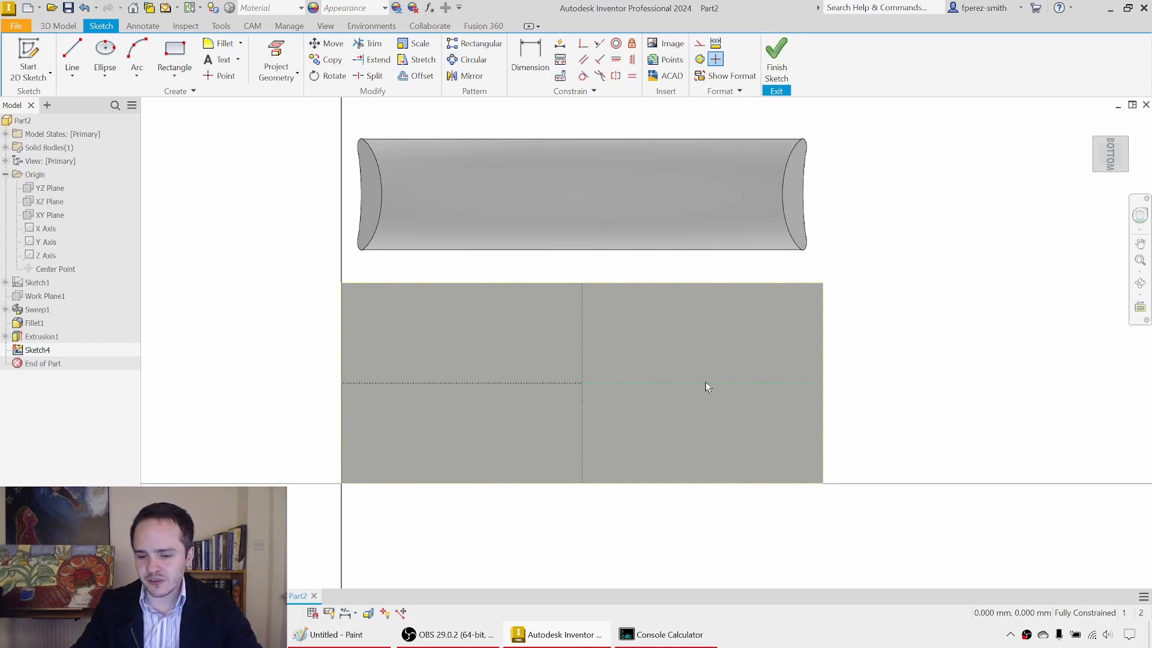
Step: Draw two center-point circles on the midpoints of the lengthwise construction line's two halves, the right one about 23 mm in diameter
click(105, 75)
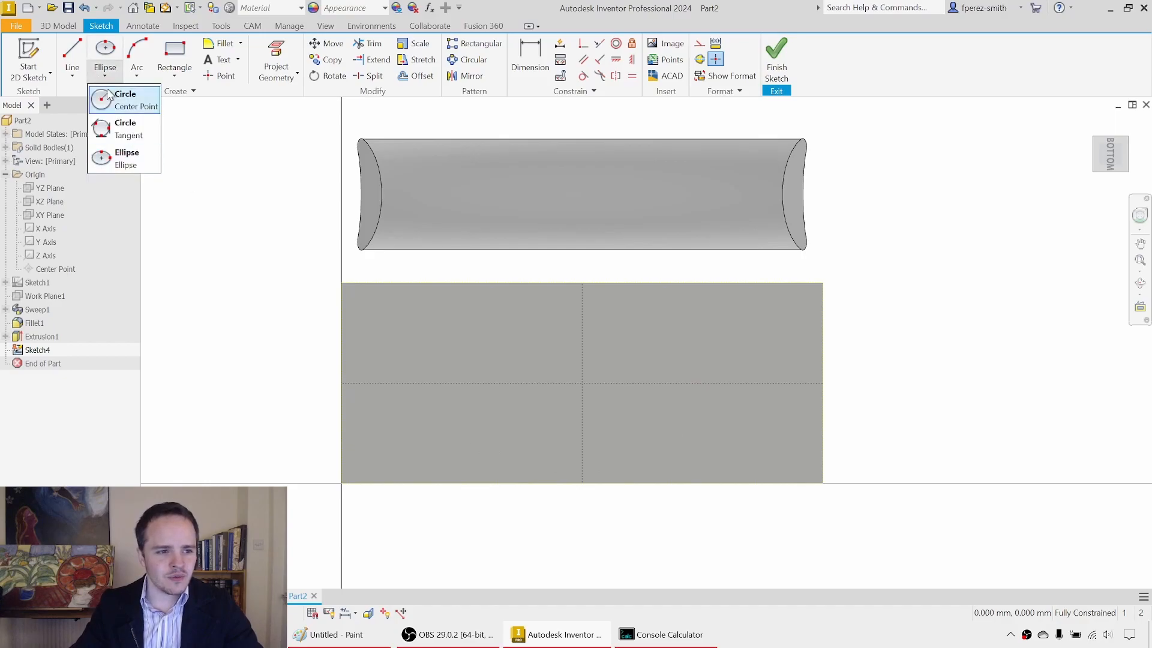
click(116, 99)
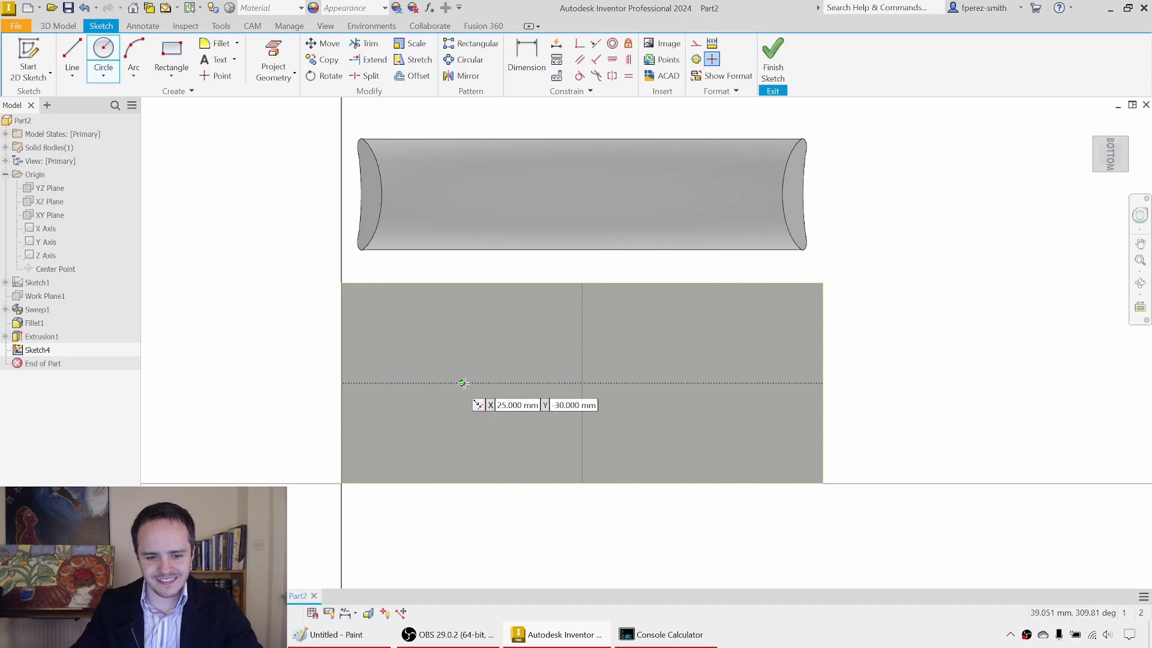
click(462, 382)
click(495, 369)
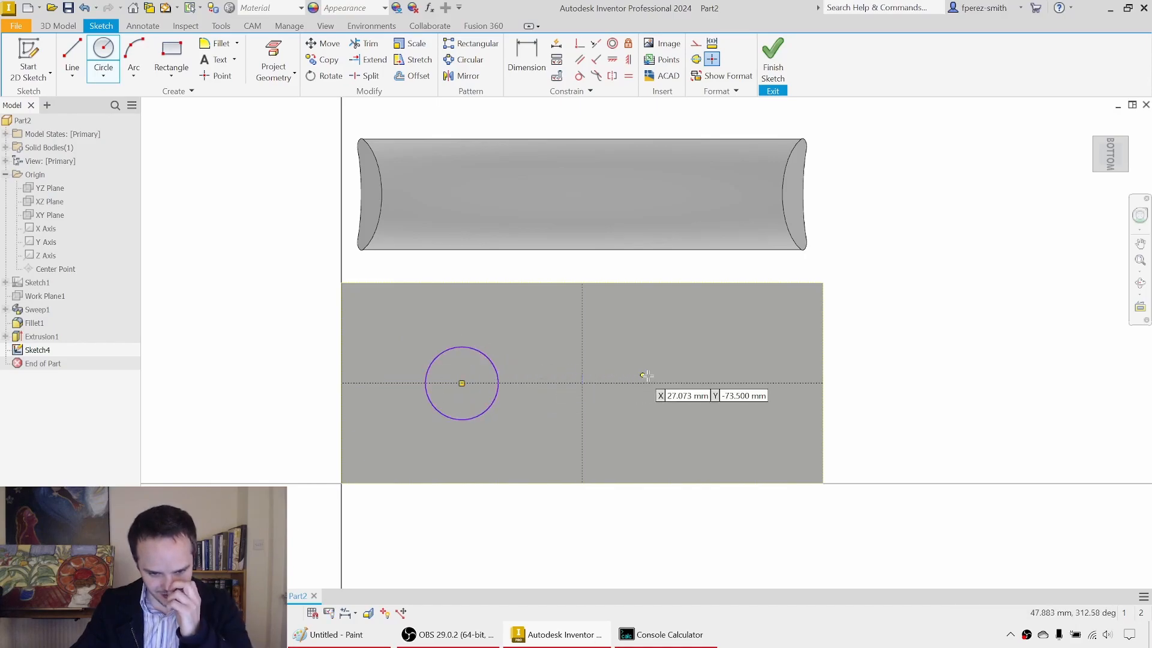
click(702, 383)
click(725, 342)
key(Escape)
middle_drag(706, 314, 689, 263)
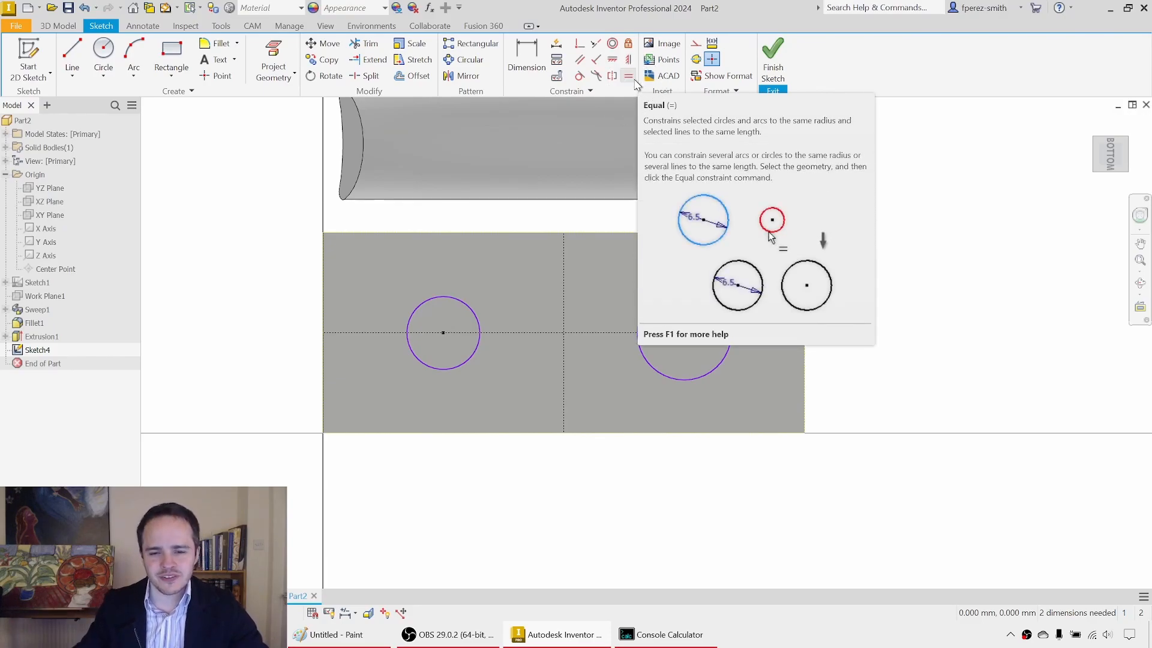
Step: Apply an Equal constraint between the two circles on the plate's underside
click(632, 78)
click(460, 299)
click(677, 291)
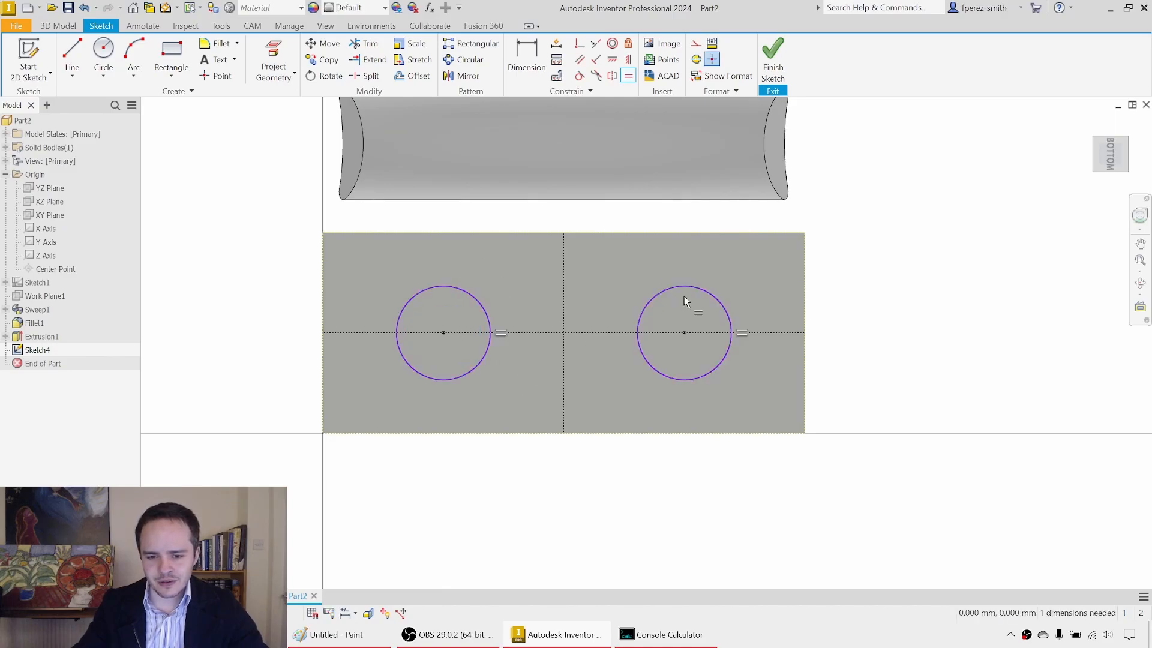
key(Escape)
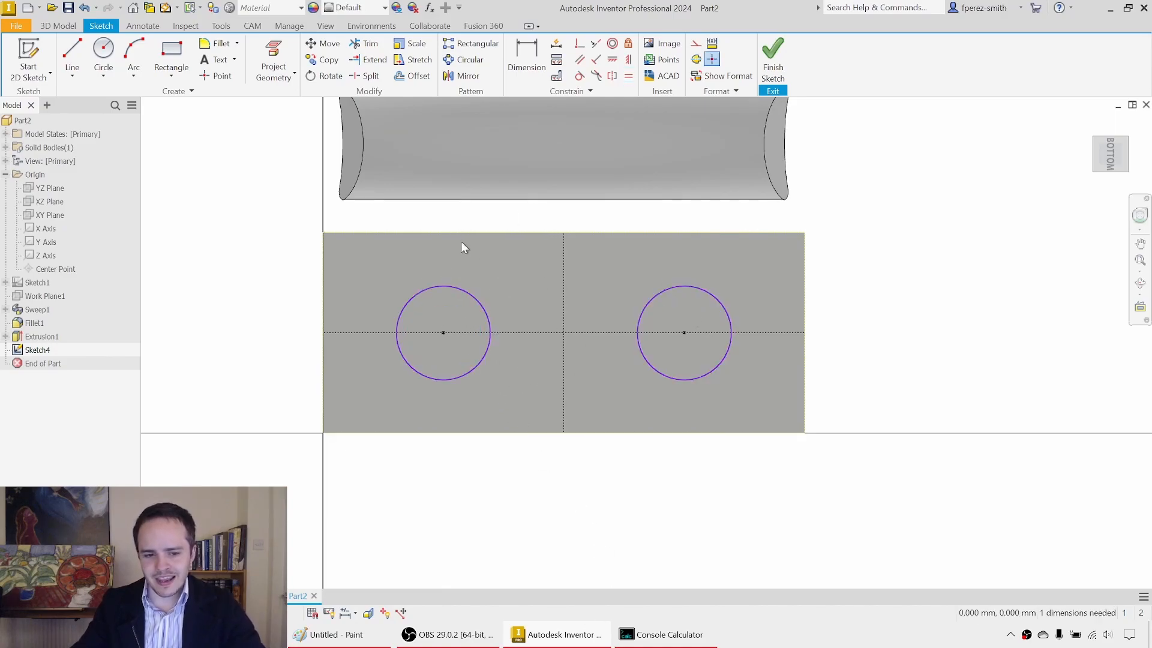
Step: Dimension the left circle's diameter to 8 mm and finish the sketch
click(527, 63)
click(419, 289)
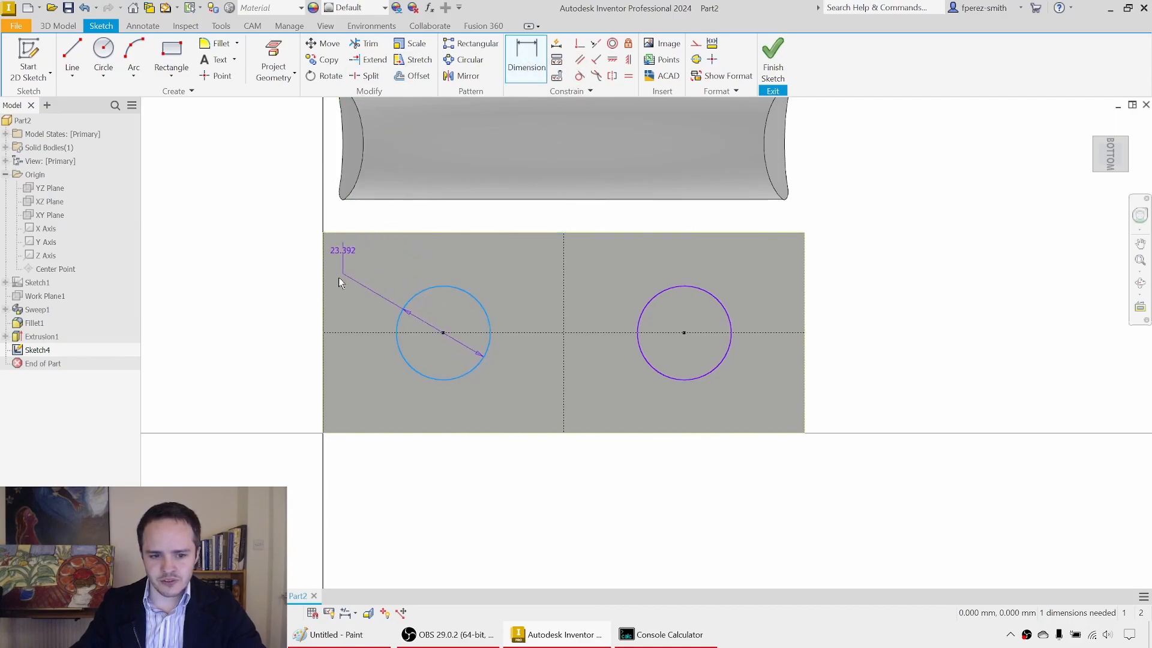
click(273, 279)
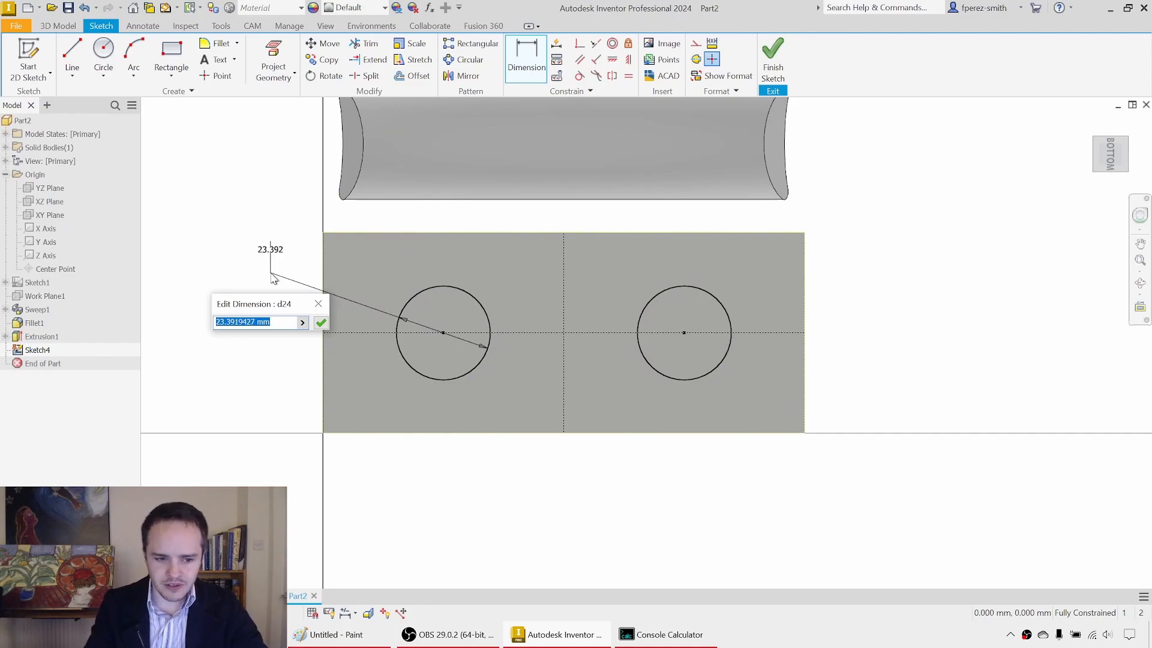
text(8)
key(Return)
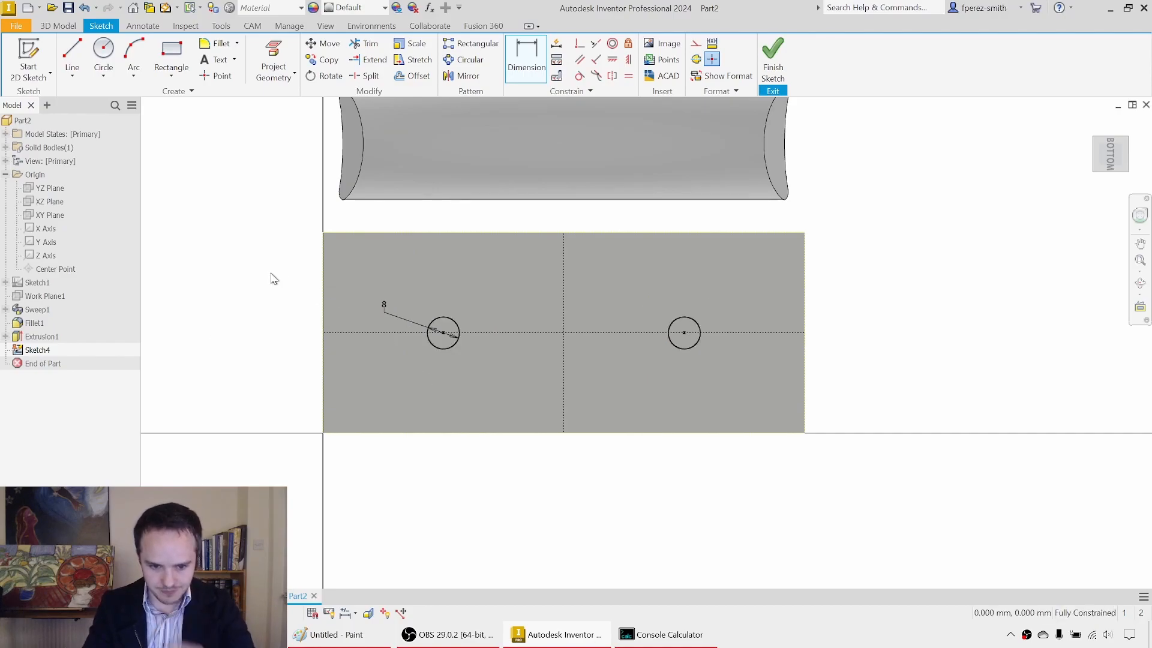
click(776, 56)
Step: Extrude both 8 mm circles 70 mm downward from the plate's underside to form the two supporting posts
mouse_move(689, 213)
shift+middle_down()
mouse_move(668, 277)
mouse_move(851, 335)
mouse_move(871, 296)
shift+middle_up()
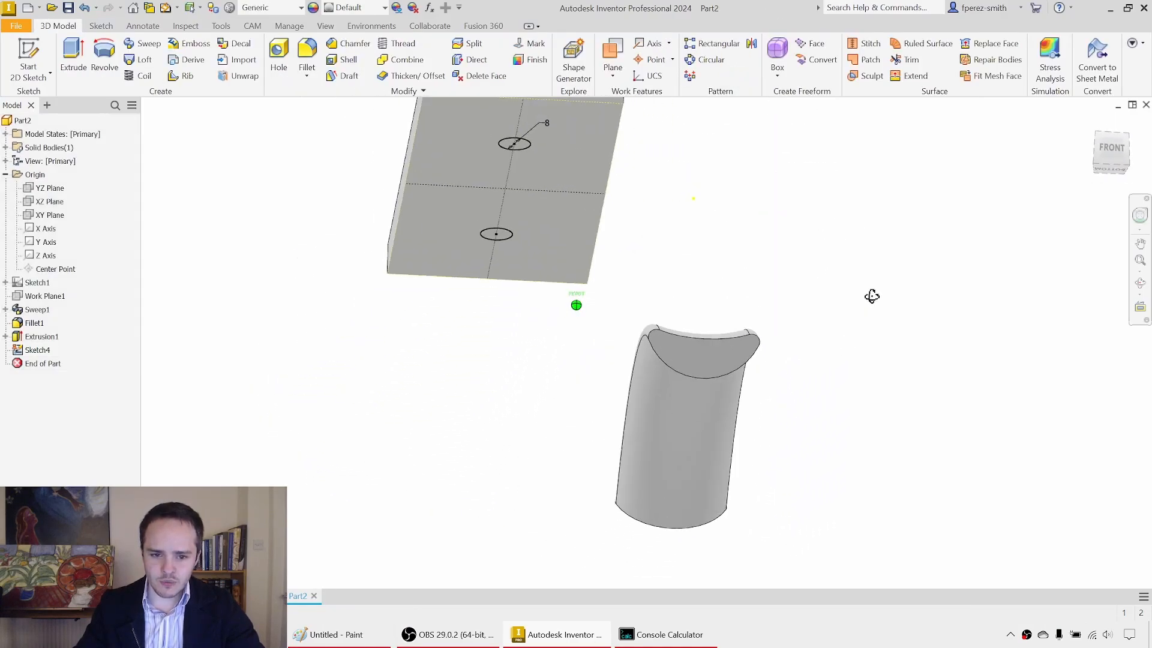
key(e)
click(496, 234)
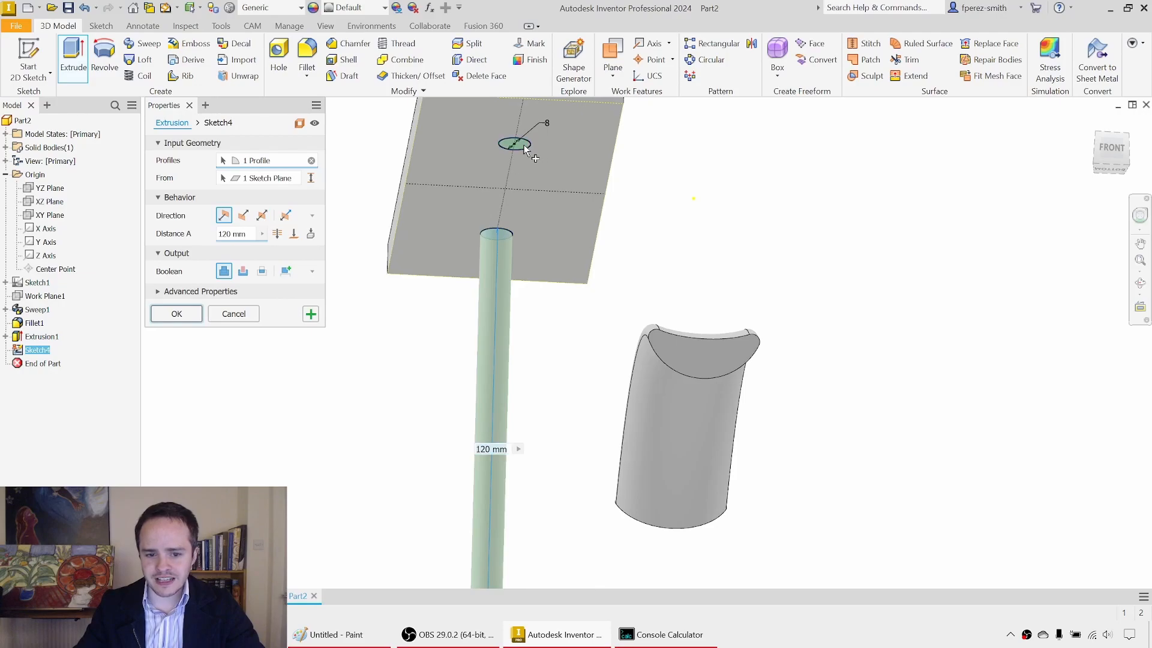
click(524, 145)
click(240, 235)
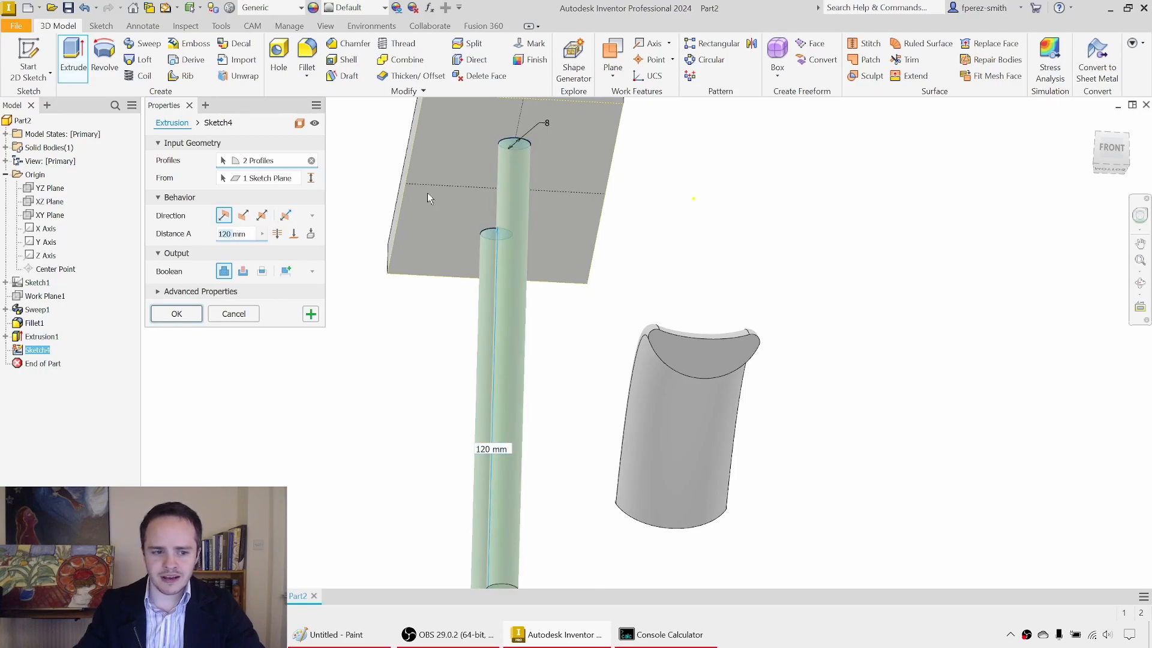
text(70mm)
shift+middle_drag(540, 318, 934, 314)
key(Return)
mouse_move(947, 367)
shift+middle_down()
mouse_move(931, 324)
mouse_move(768, 331)
shift+middle_up()
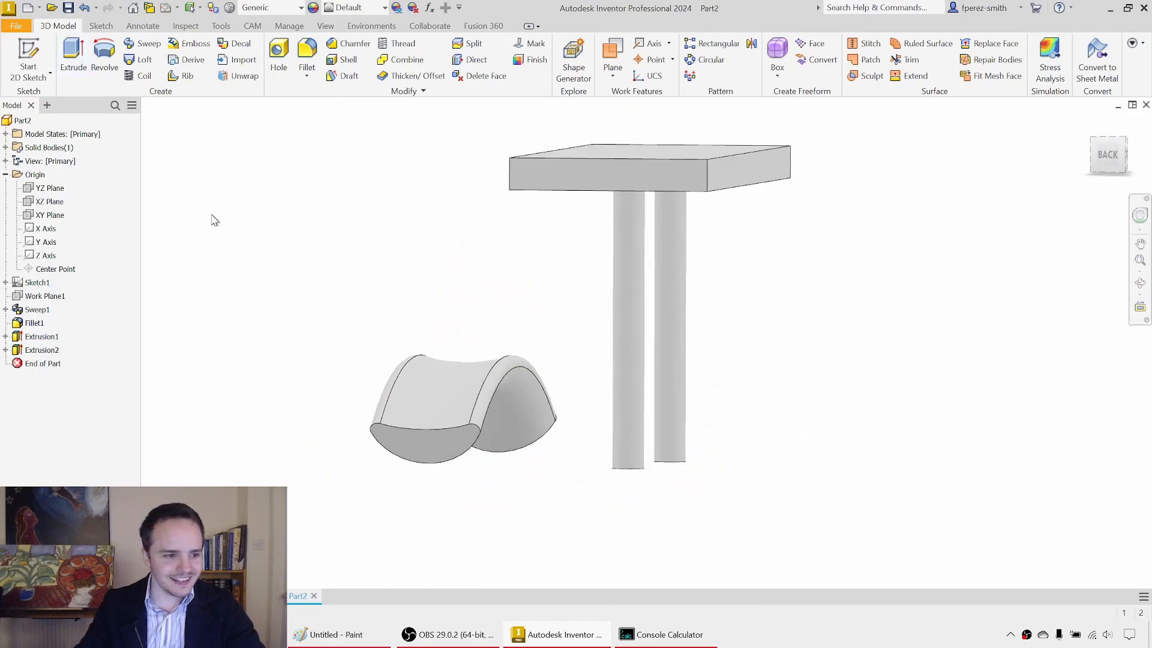
Step: Make the origin's YZ Plane visible in the model
click(49, 189)
mouse_move(327, 269)
shift+middle_down()
mouse_move(352, 265)
mouse_move(308, 260)
shift+middle_up()
key(Escape)
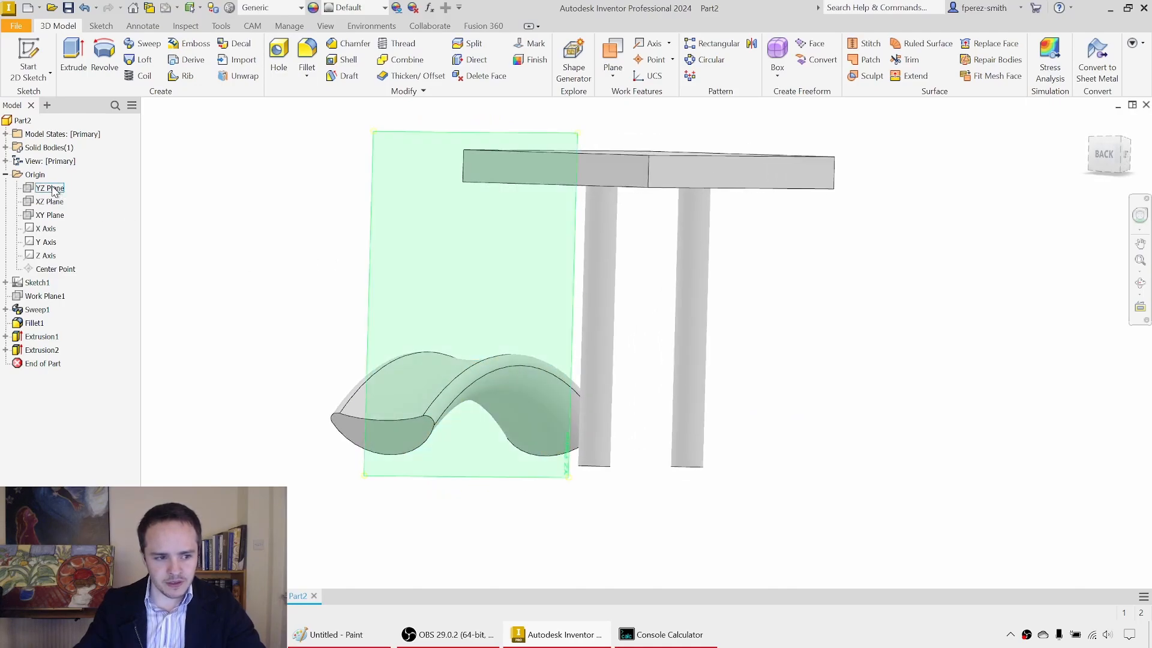
click(51, 188)
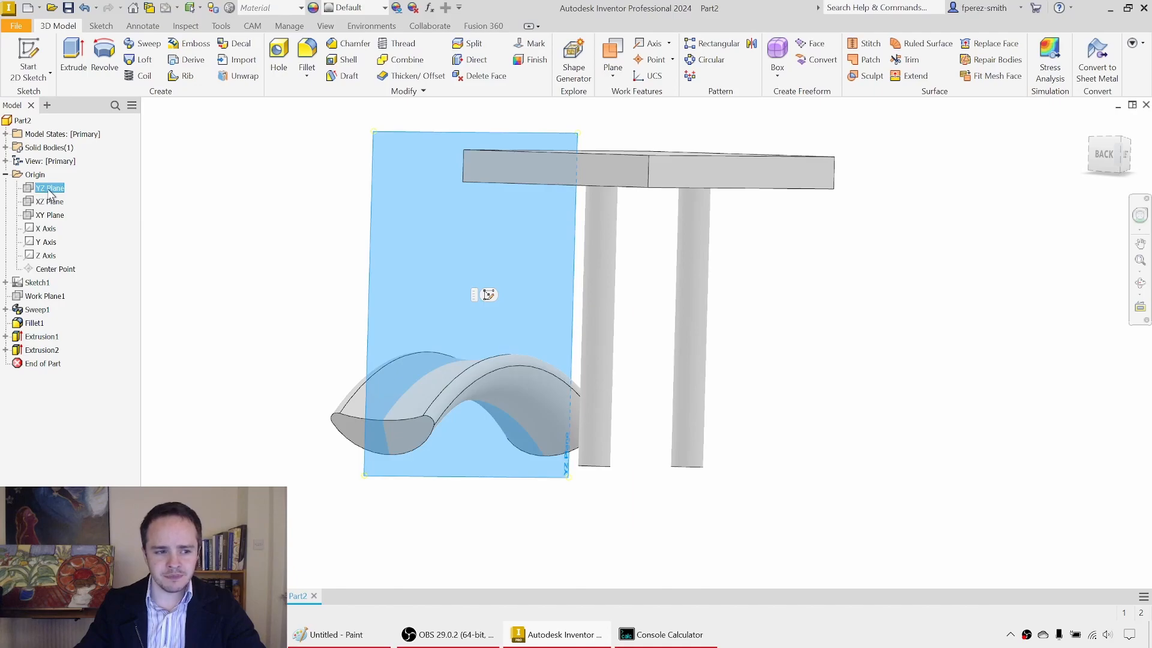
right_click(52, 193)
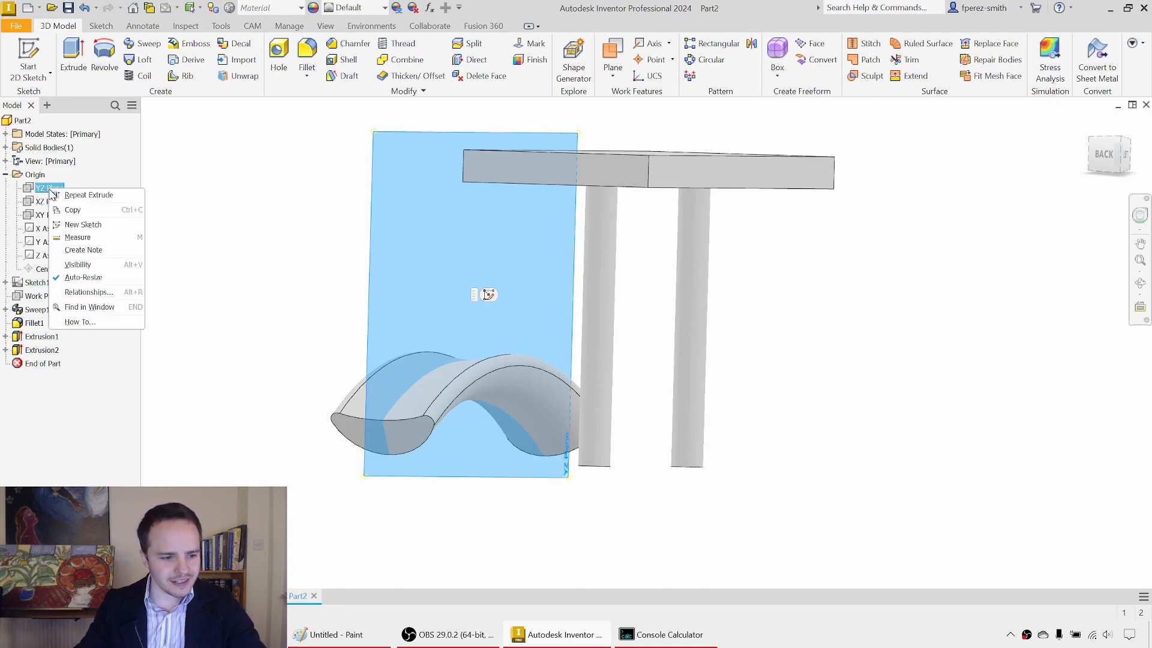
click(78, 265)
middle_drag(302, 250, 301, 250)
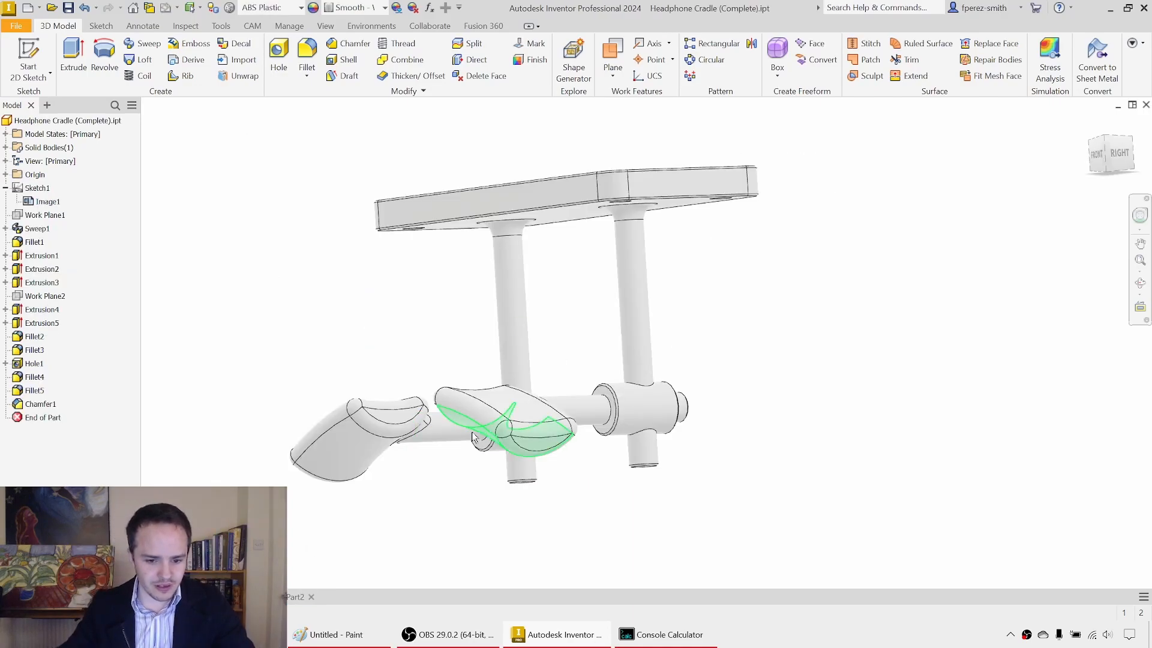
Step: Examine the horizontal rods joining the saddle to the posts in Headphone Cradle (Complete).ipt
shift+middle_drag(504, 414, 485, 441)
click(485, 441)
shift+middle_drag(515, 390, 600, 414)
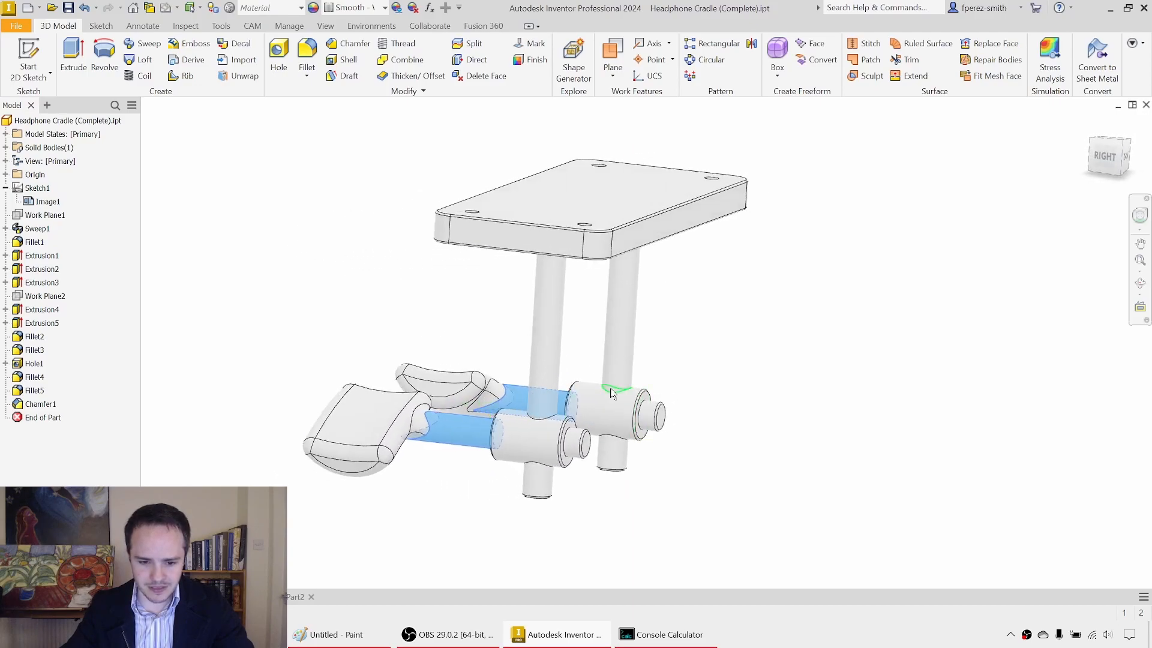
click(840, 418)
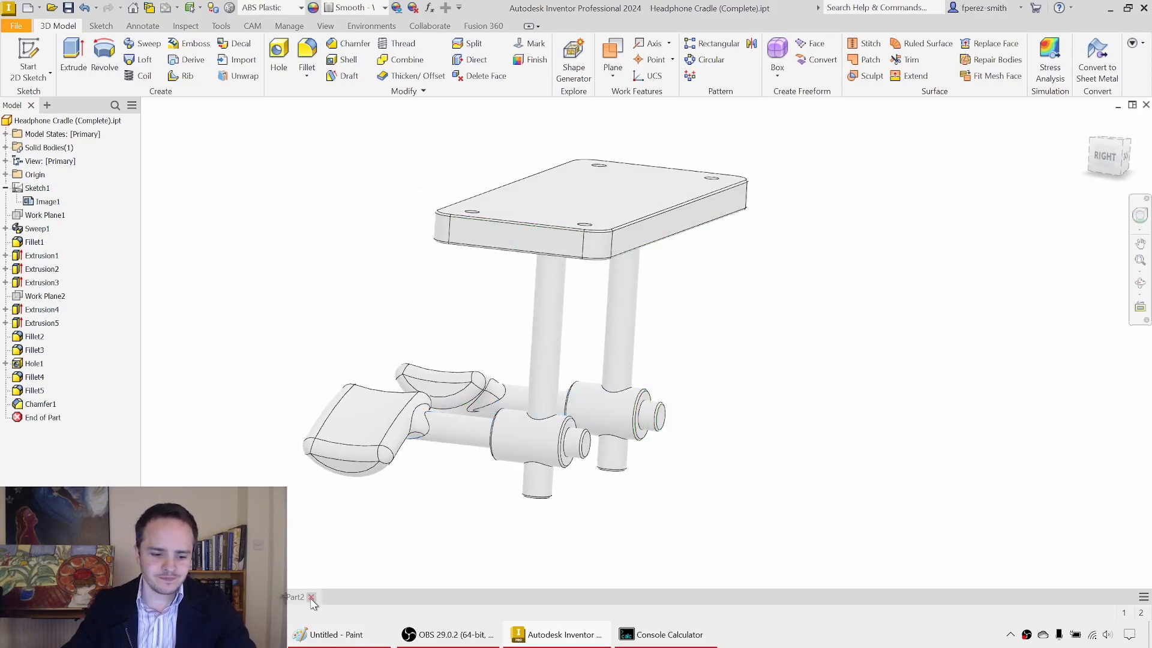
Step: Return to Part2 and start a new 2D sketch on the YZ Plane
click(311, 597)
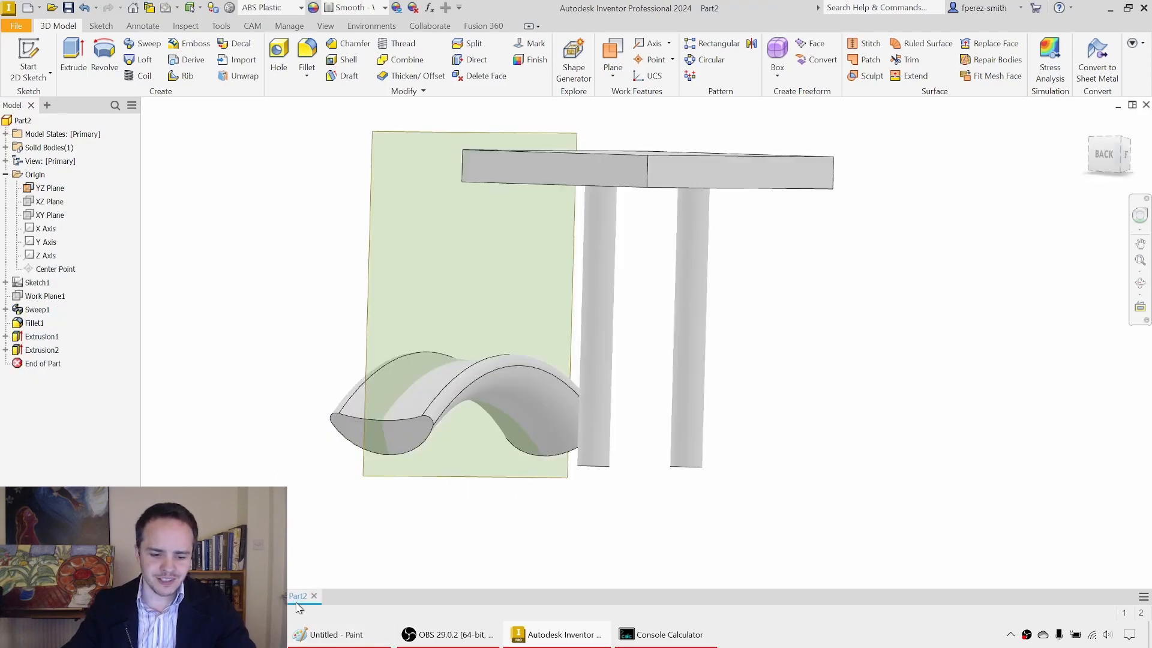
click(29, 50)
click(412, 131)
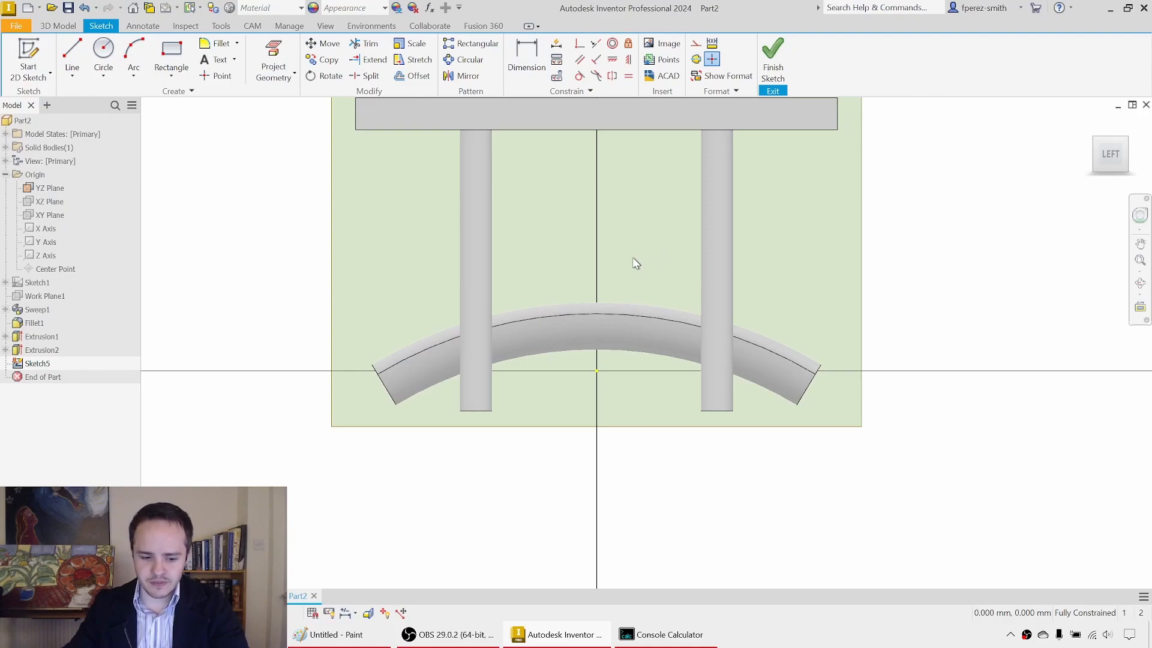
Step: Turn on Slice Graphics to cut the displayed model at the YZ sketch plane and expose the saddle's cross-section
key(F7)
key(F7)
mouse_move(575, 295)
shift+middle_down()
mouse_move(574, 262)
mouse_move(636, 265)
mouse_move(653, 272)
mouse_move(693, 340)
shift+middle_up()
key(F7)
key(F7)
key(F7)
key(F7)
key(F7)
key(F7)
key(F7)
key(F7)
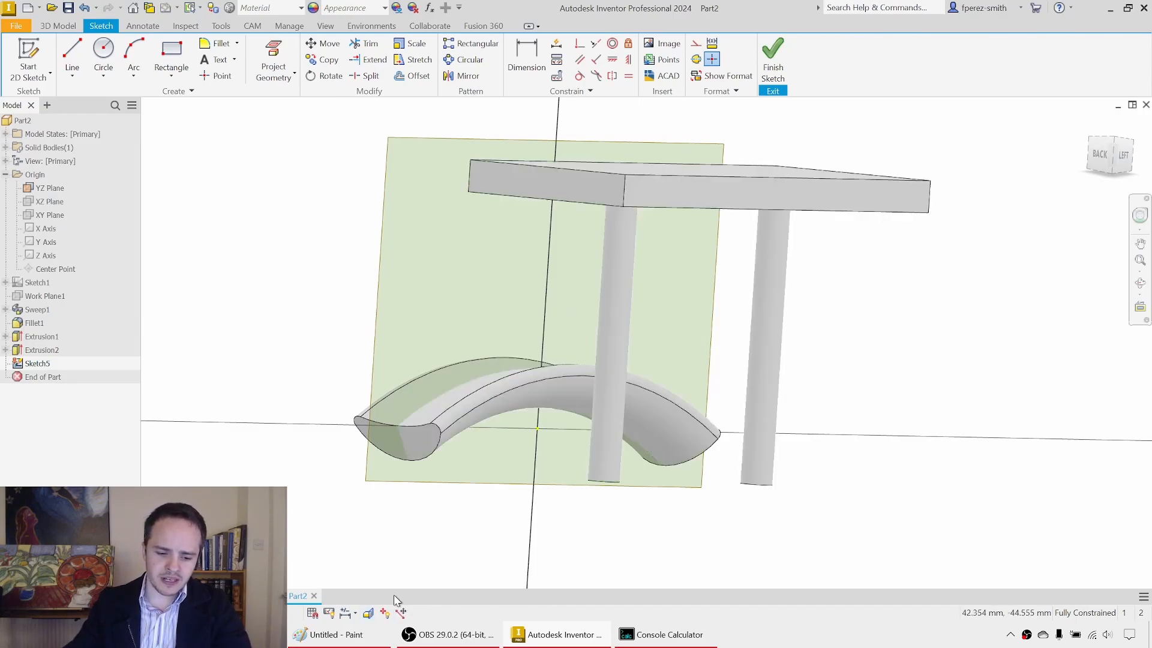
click(371, 619)
click(372, 619)
click(371, 619)
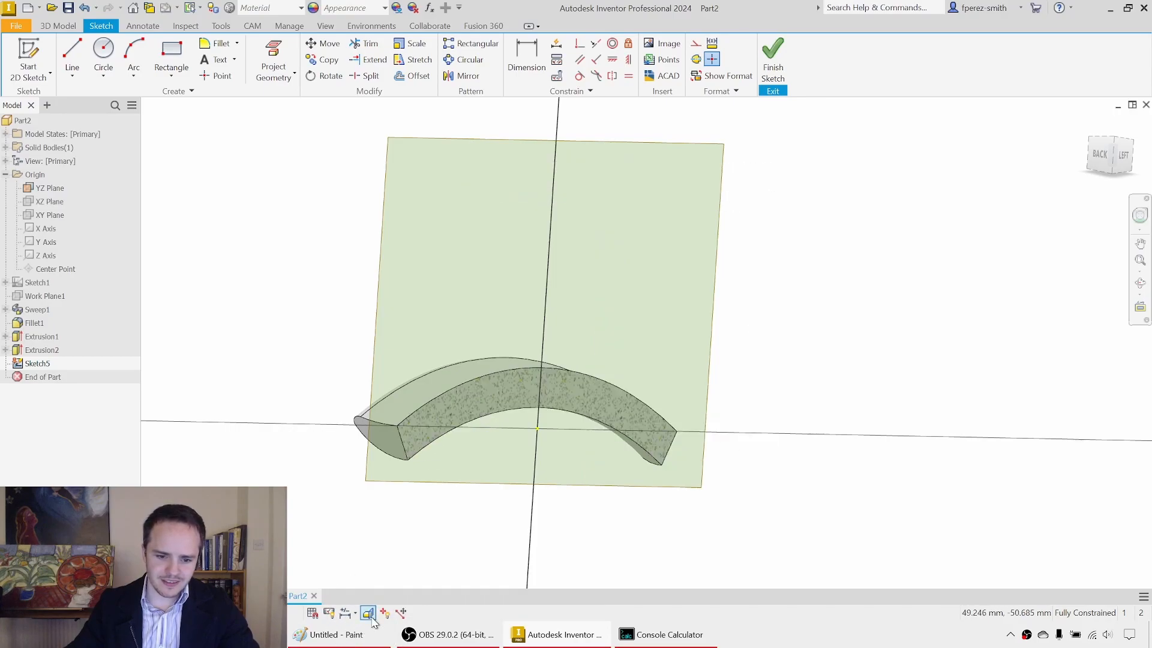
click(1124, 157)
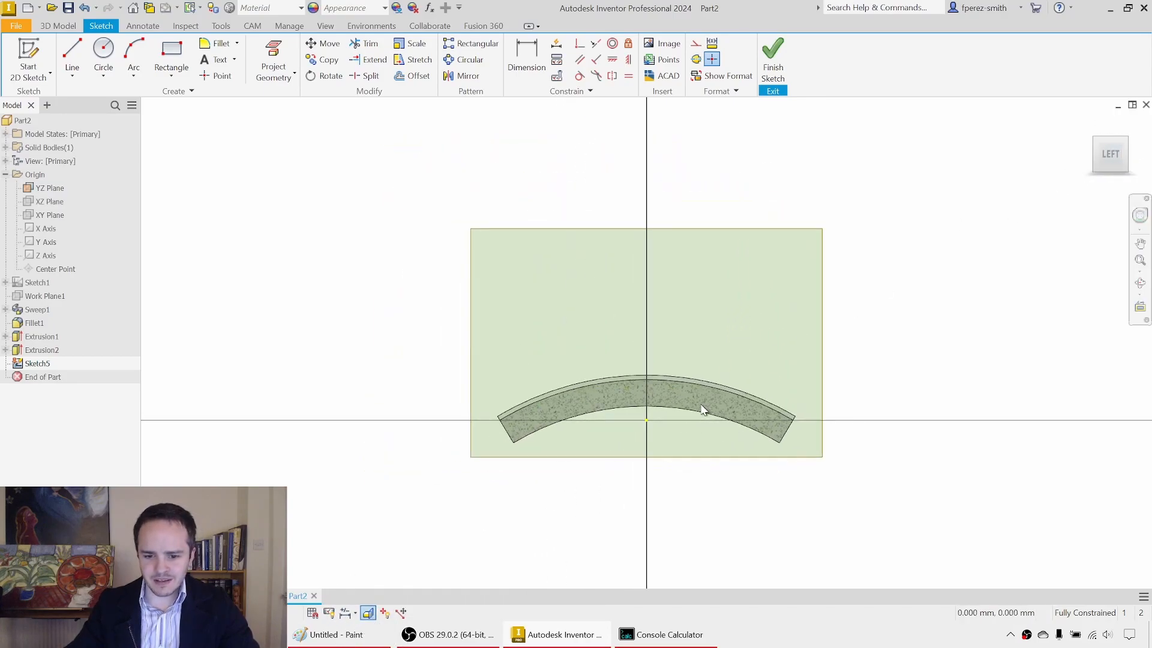
Step: Project the lower curved edge of the saddle's cross-section into the sketch
click(269, 66)
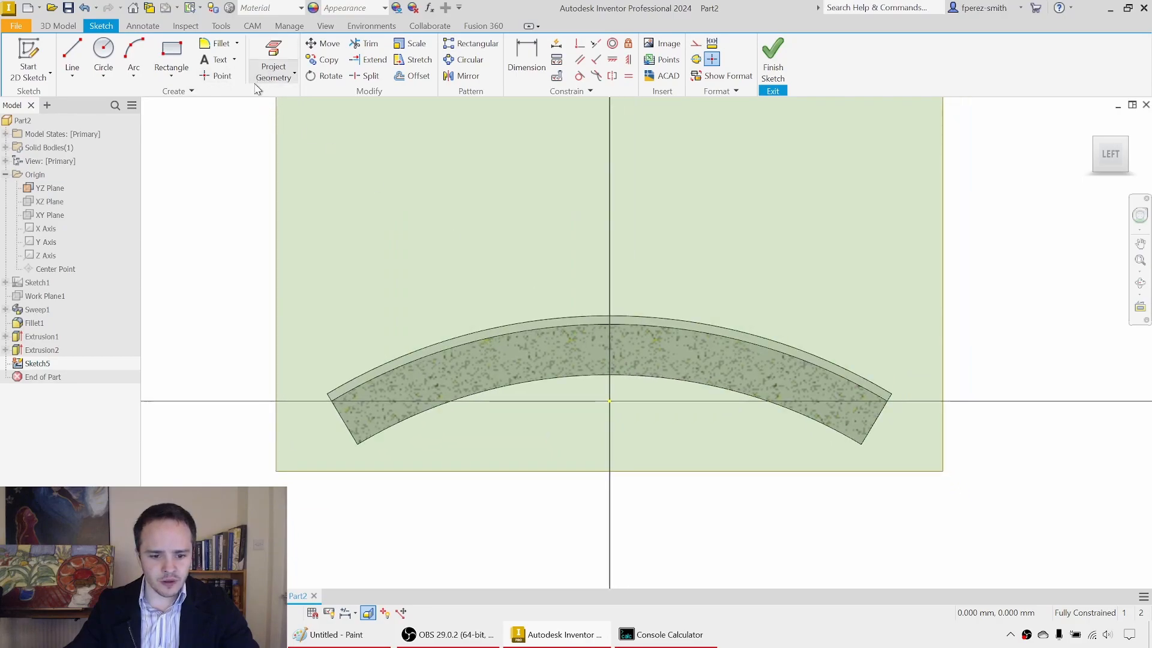
click(580, 377)
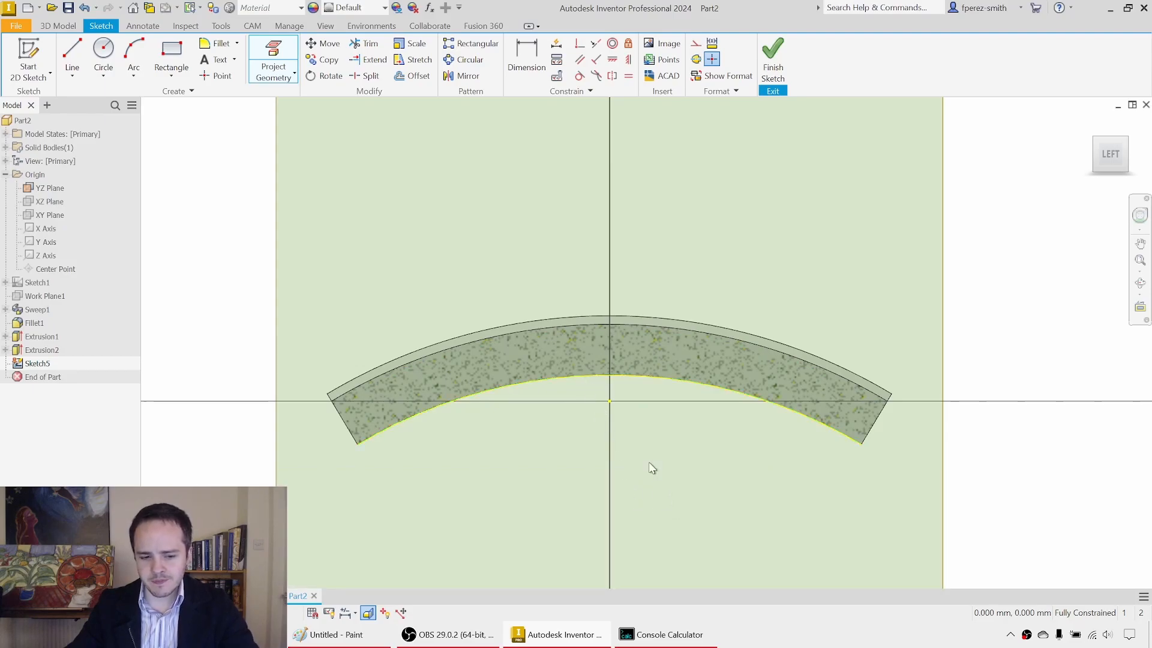
key(Escape)
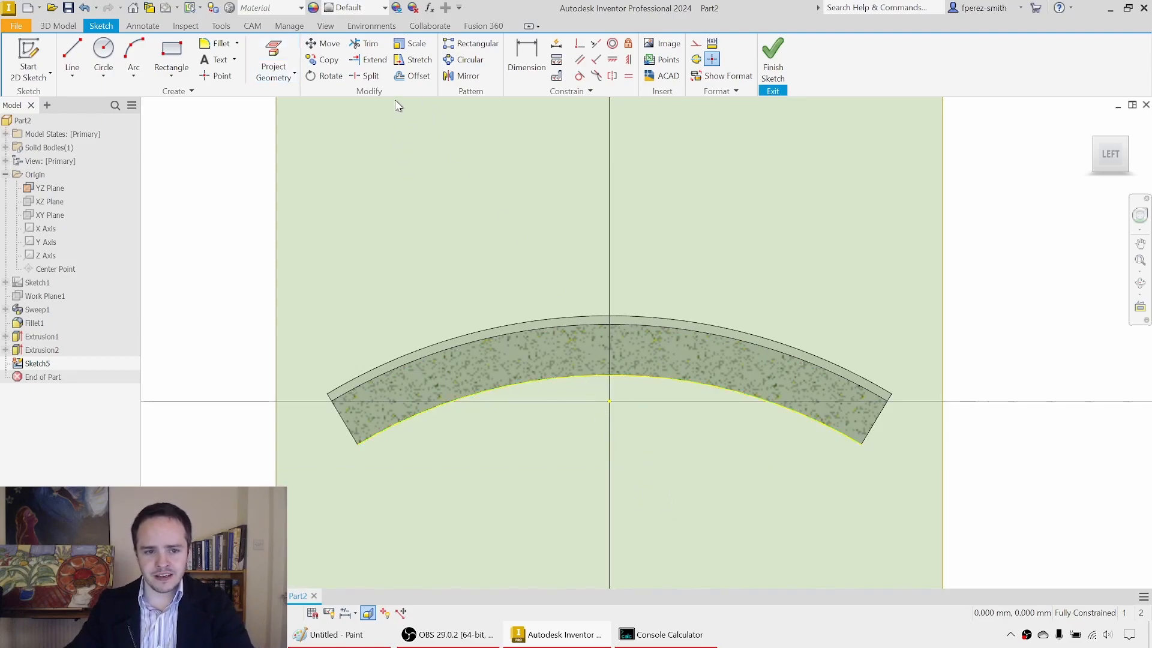
Step: Offset the projected lower curve upward inside the saddle's cross-section and set the offset distance to 5.5 mm
click(538, 380)
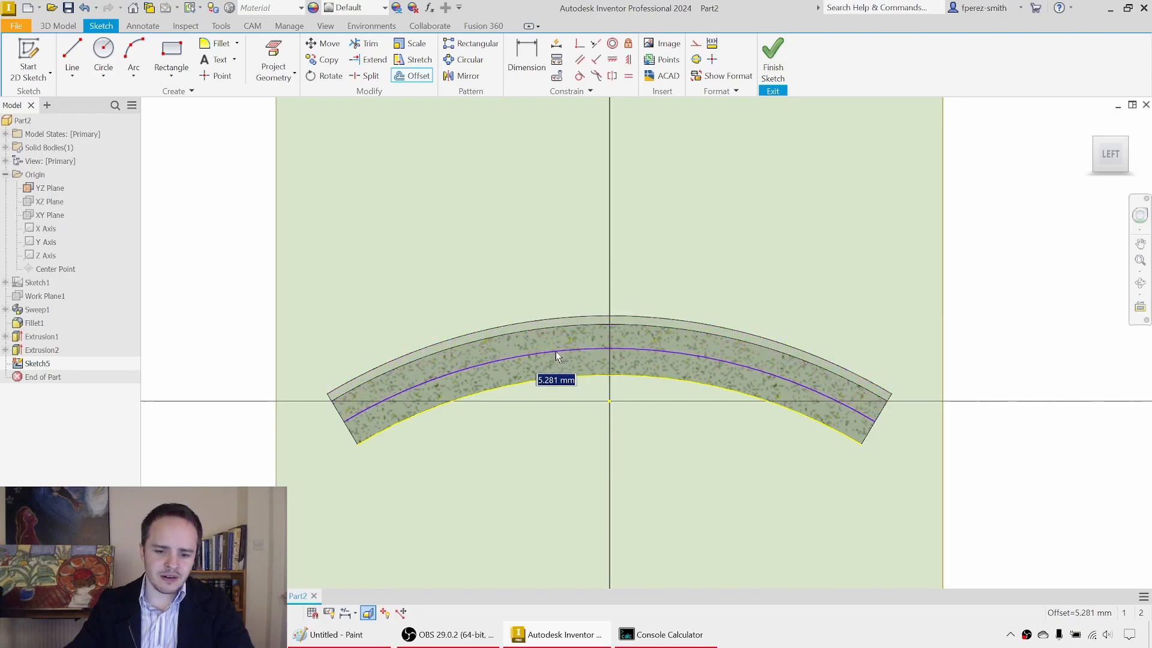
text(6)
key(Return)
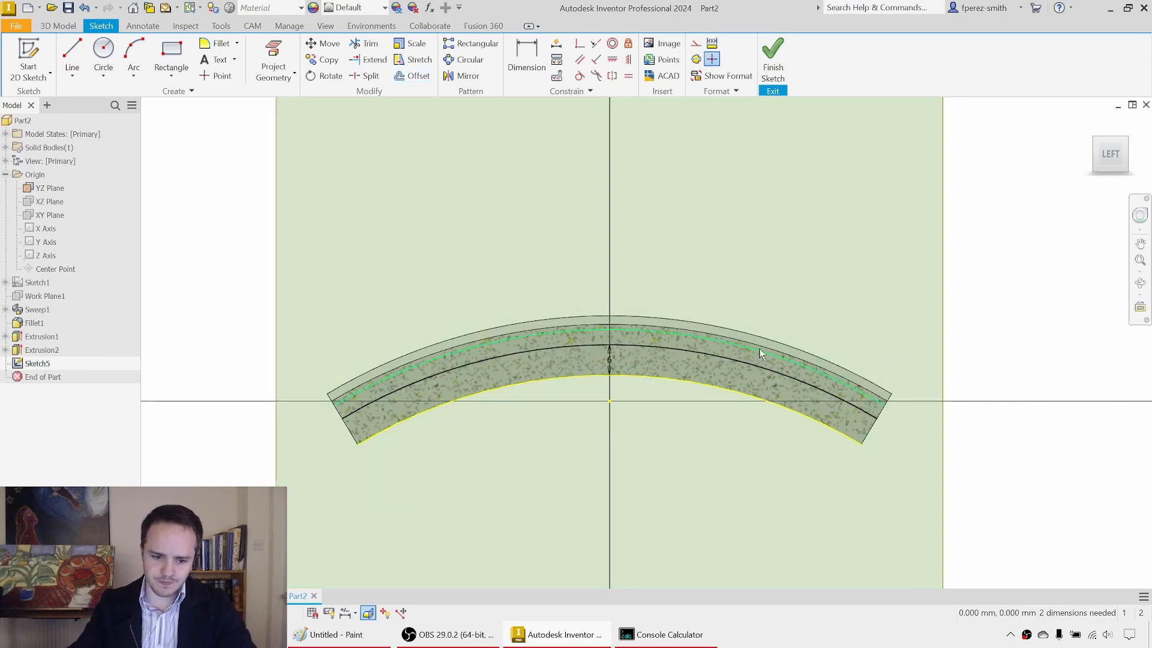
double_click(609, 360)
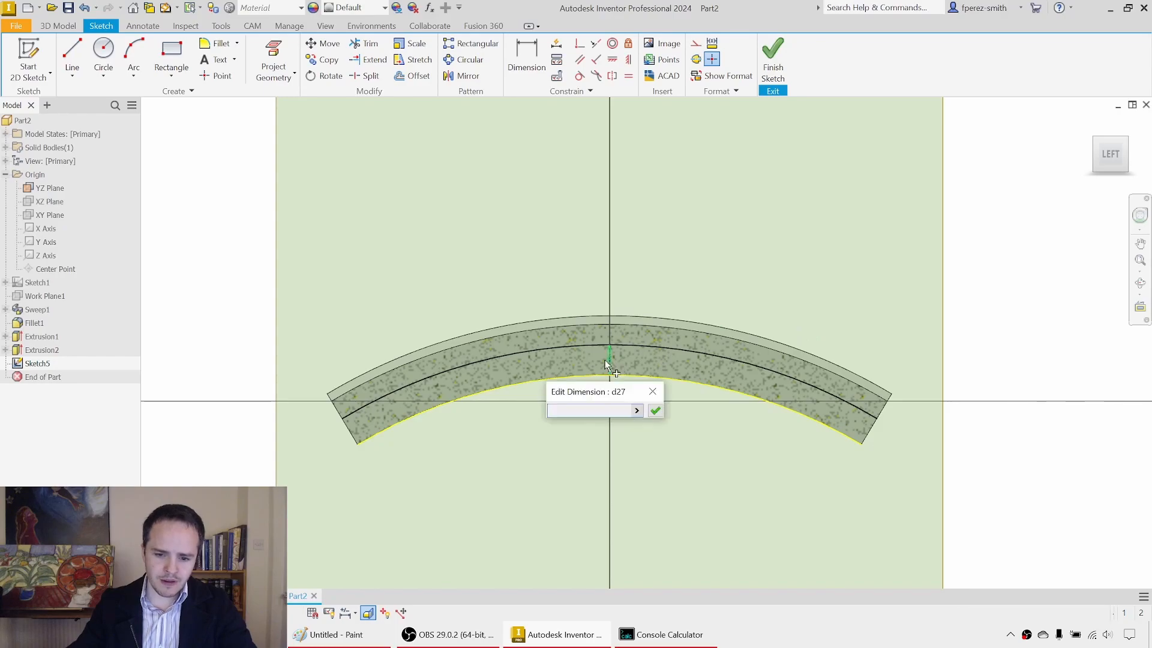
text(5.5)
key(Return)
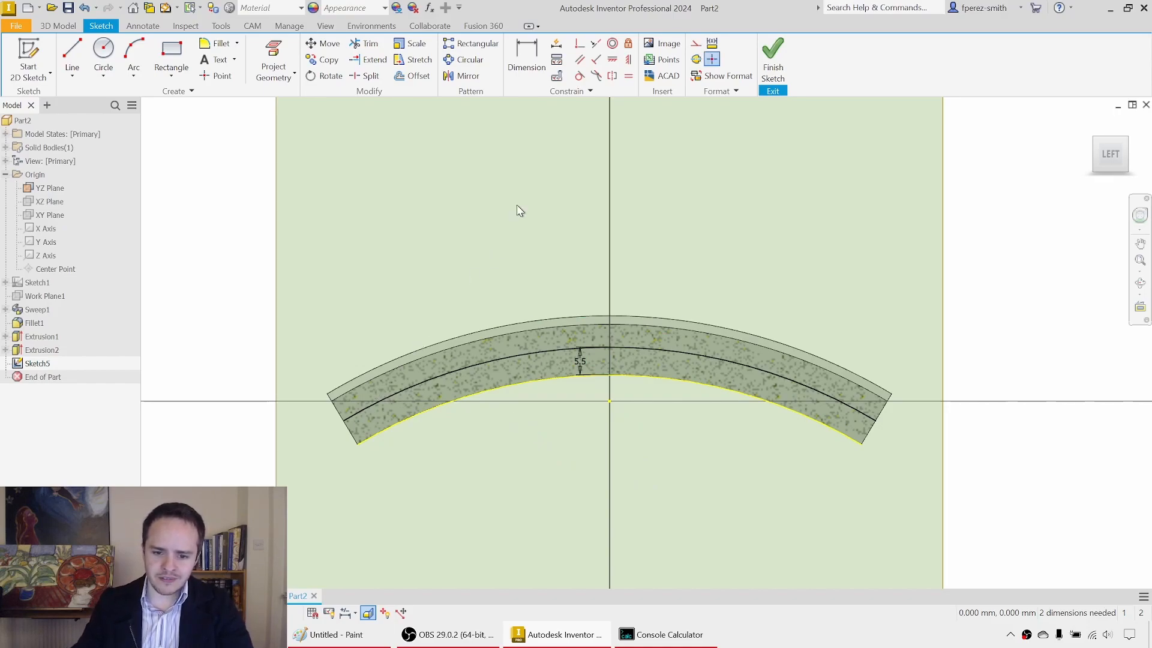
Step: Turn off Slice Graphics and project the bottom edges of both posts into the sketch
click(368, 613)
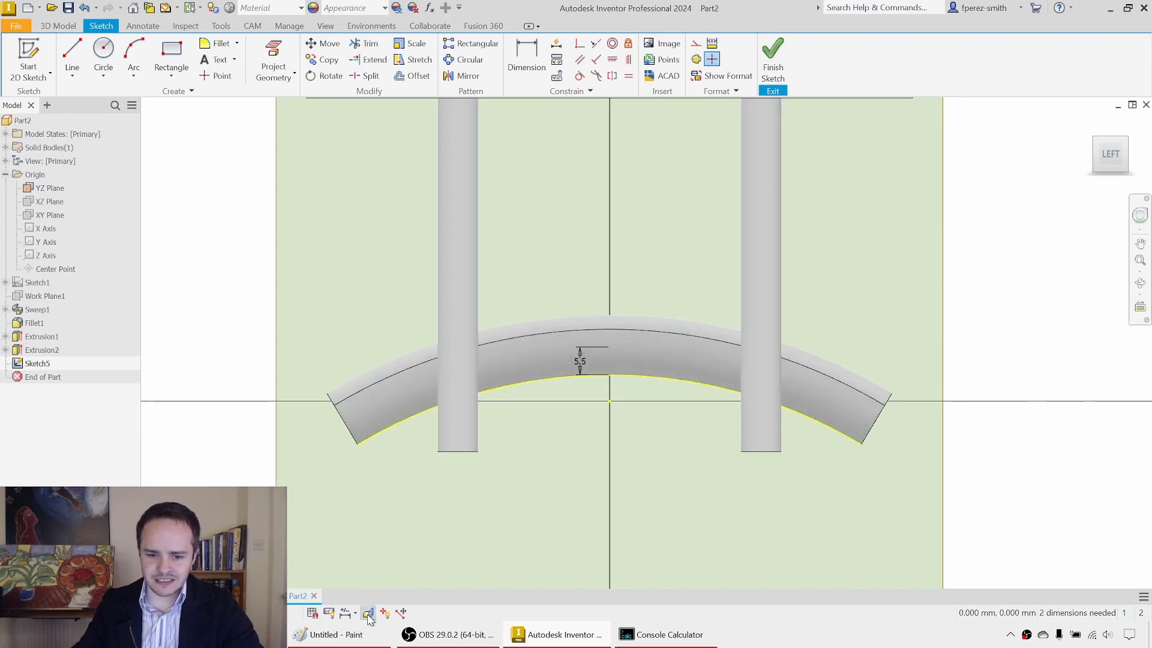
middle_drag(554, 268, 549, 305)
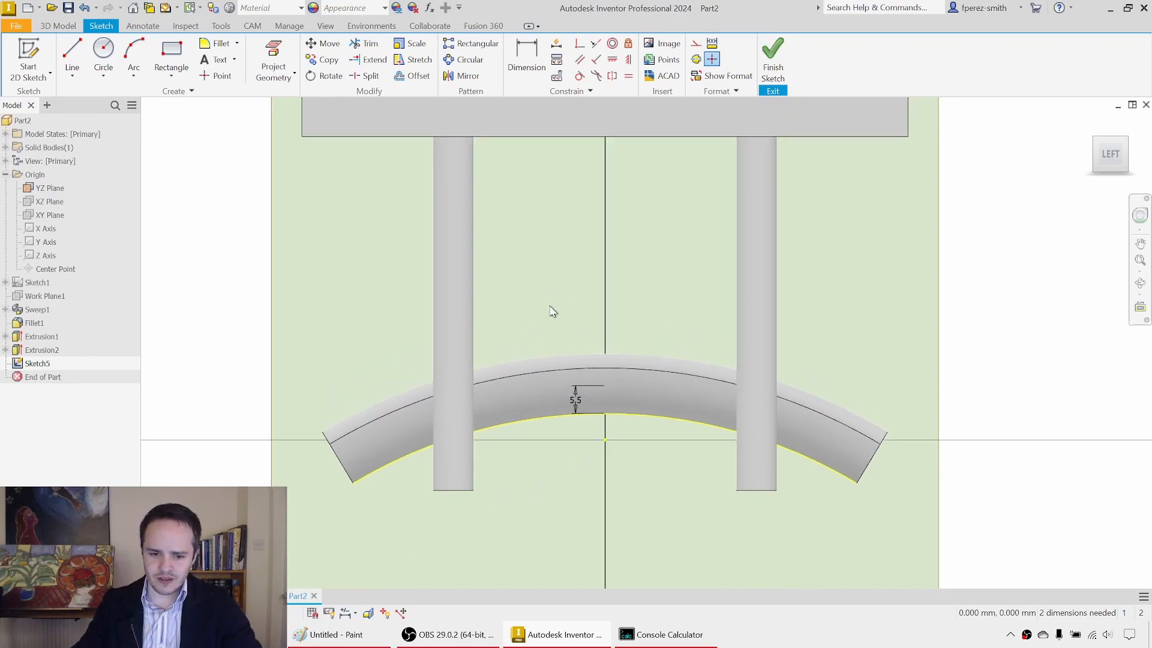
click(273, 48)
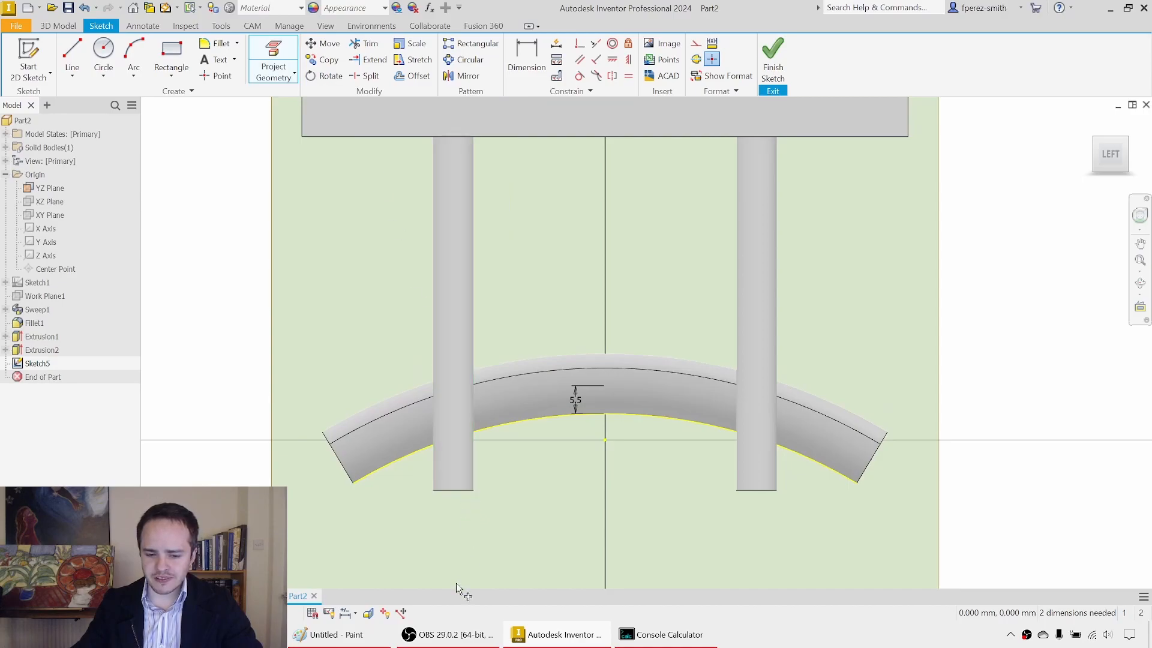
click(458, 490)
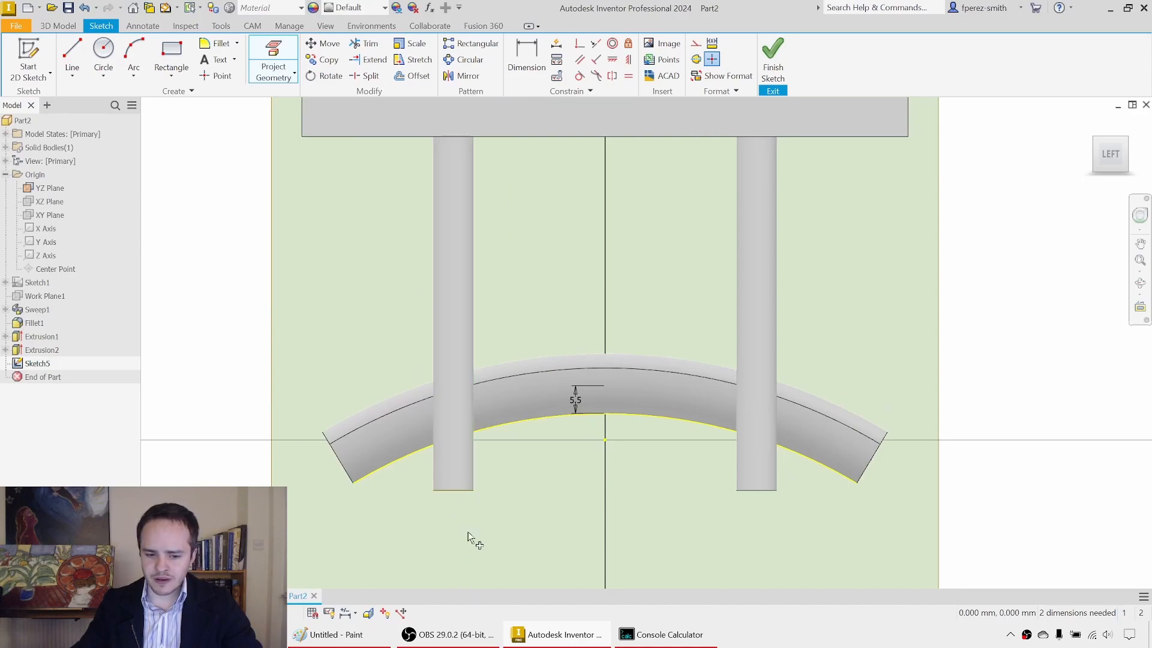
click(773, 493)
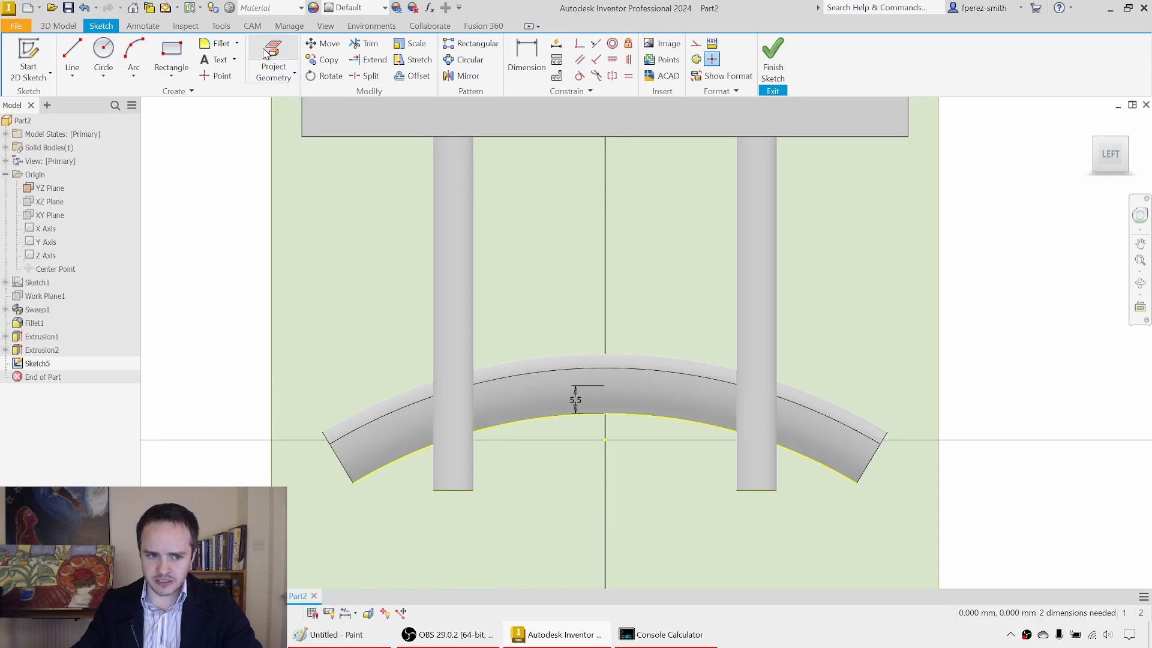
click(267, 56)
click(756, 490)
key(Escape)
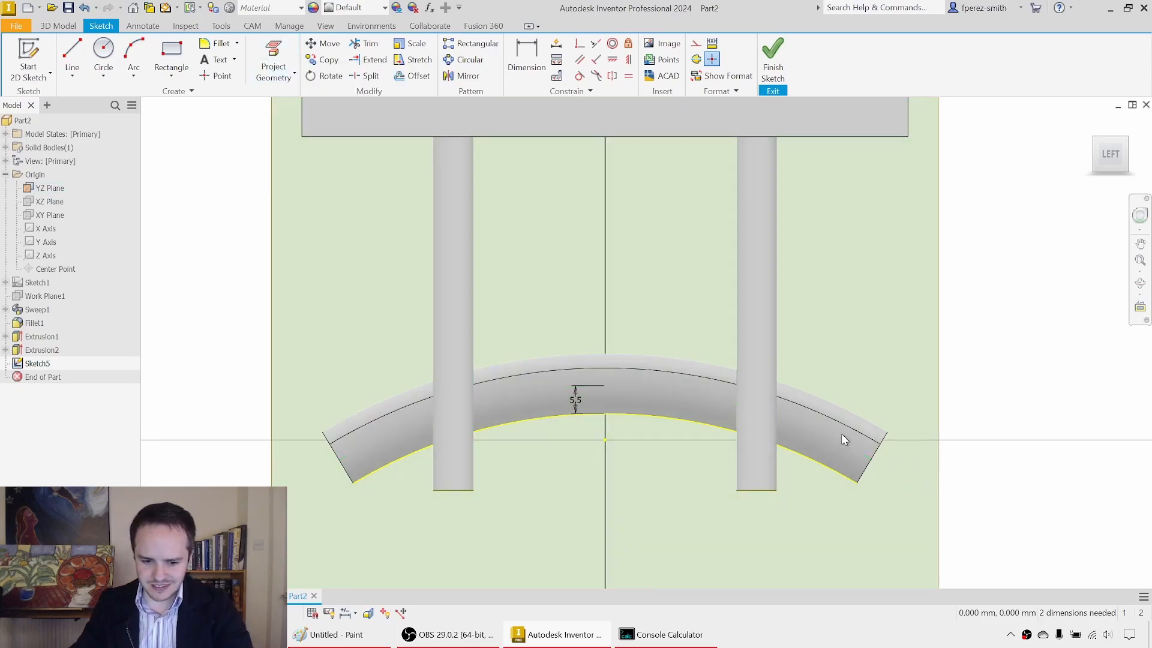
Step: Turn Slice Graphics back on to show the saddle's cross-section together with the projected post edges
key(F7)
mouse_move(480, 485)
middle_down()
mouse_move(473, 303)
mouse_move(460, 311)
middle_up()
click(456, 308)
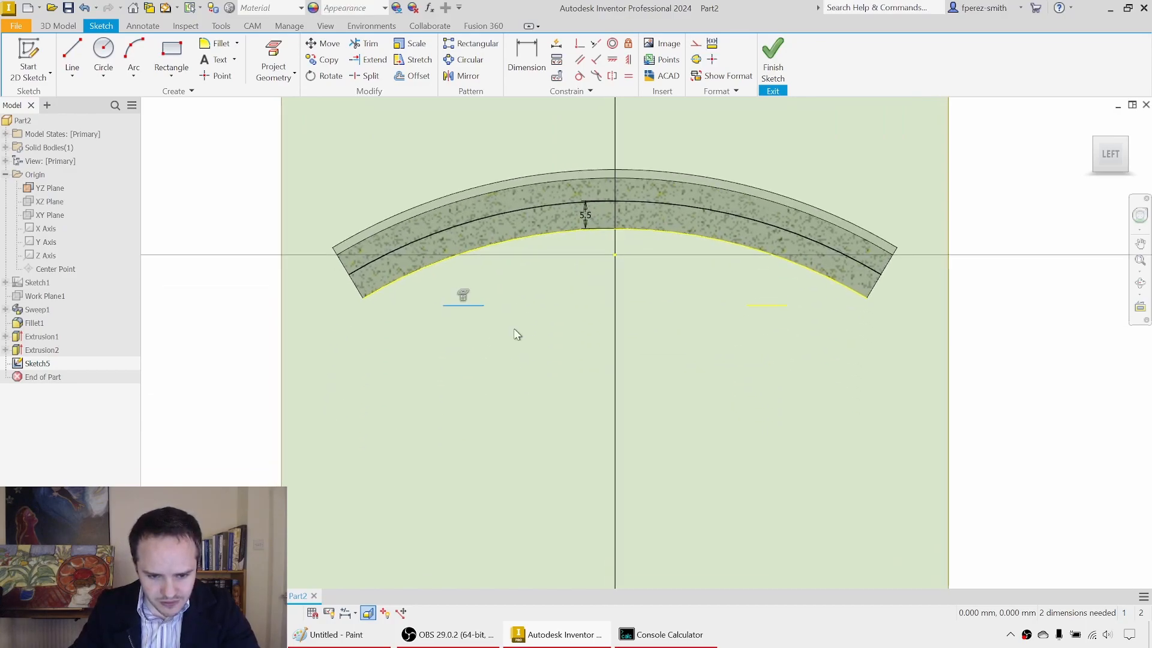
click(766, 305)
click(670, 304)
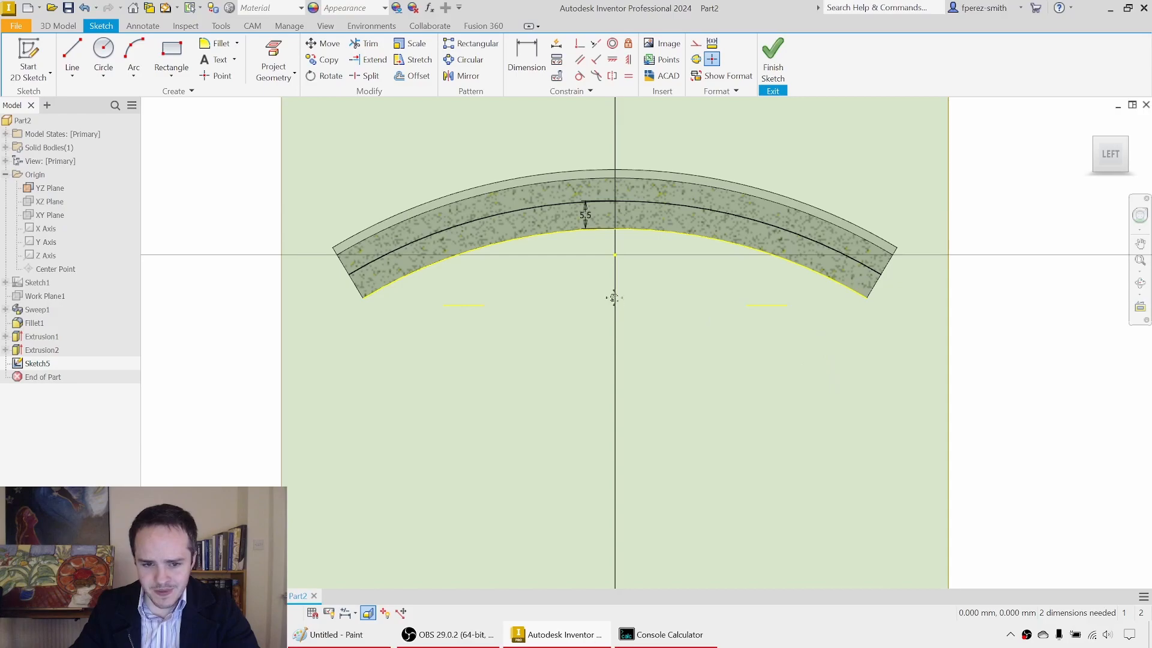
middle_drag(614, 296, 574, 382)
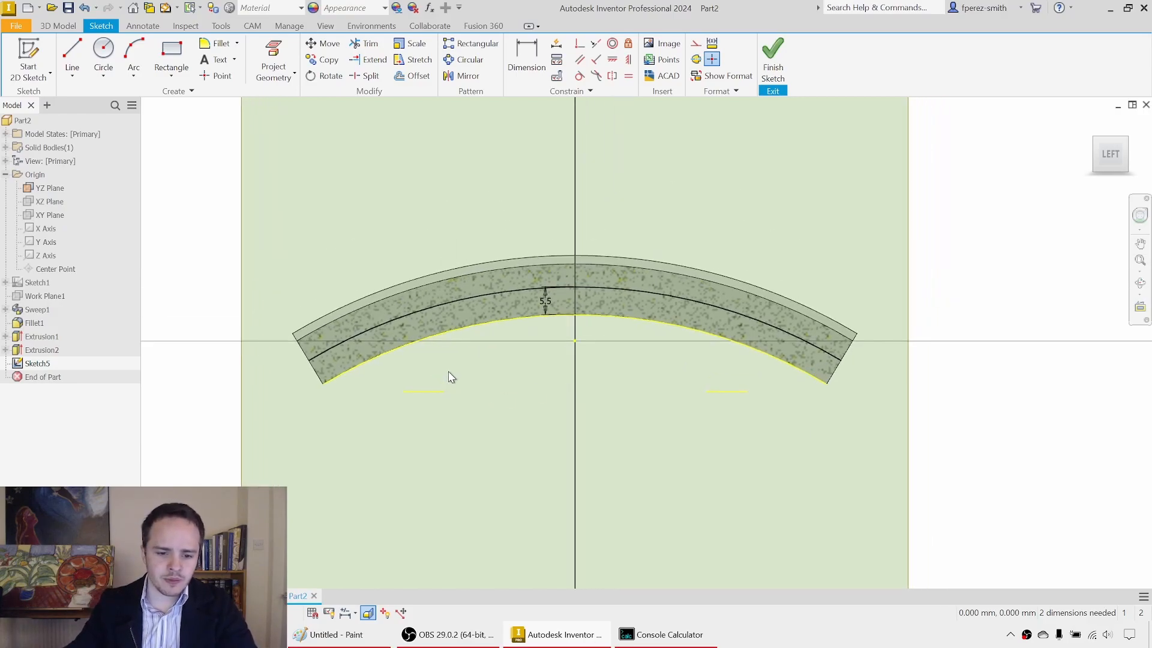
Step: Draw four vertical lines from the ends of the two projected post edges up to the offset curve
key(l)
click(403, 391)
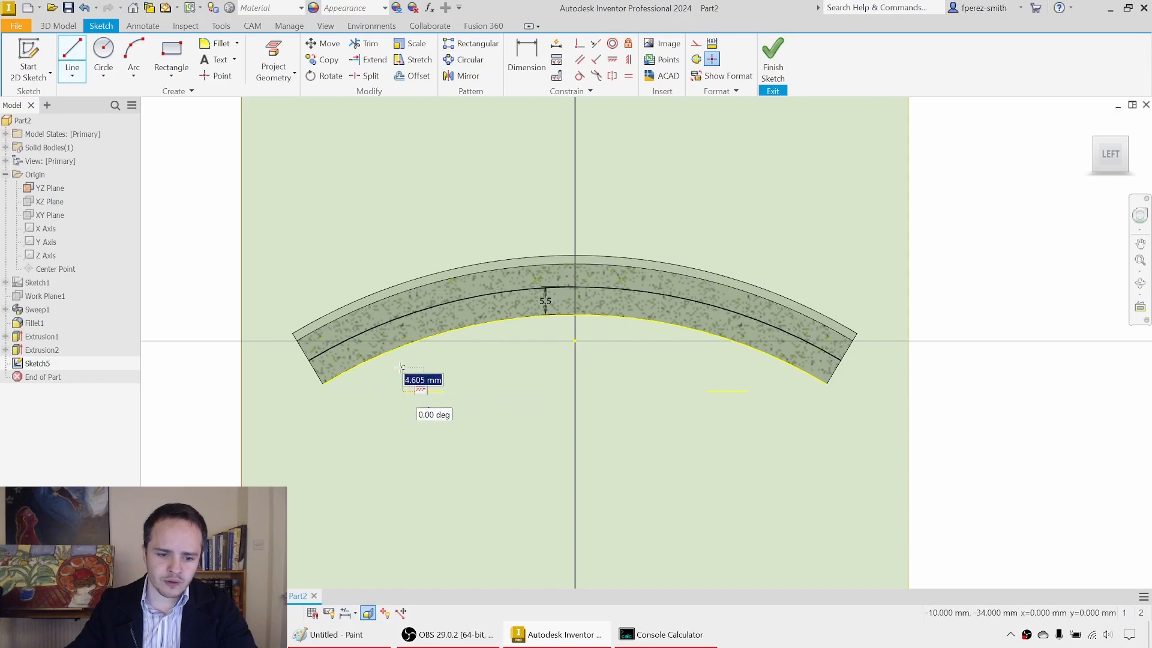
click(403, 316)
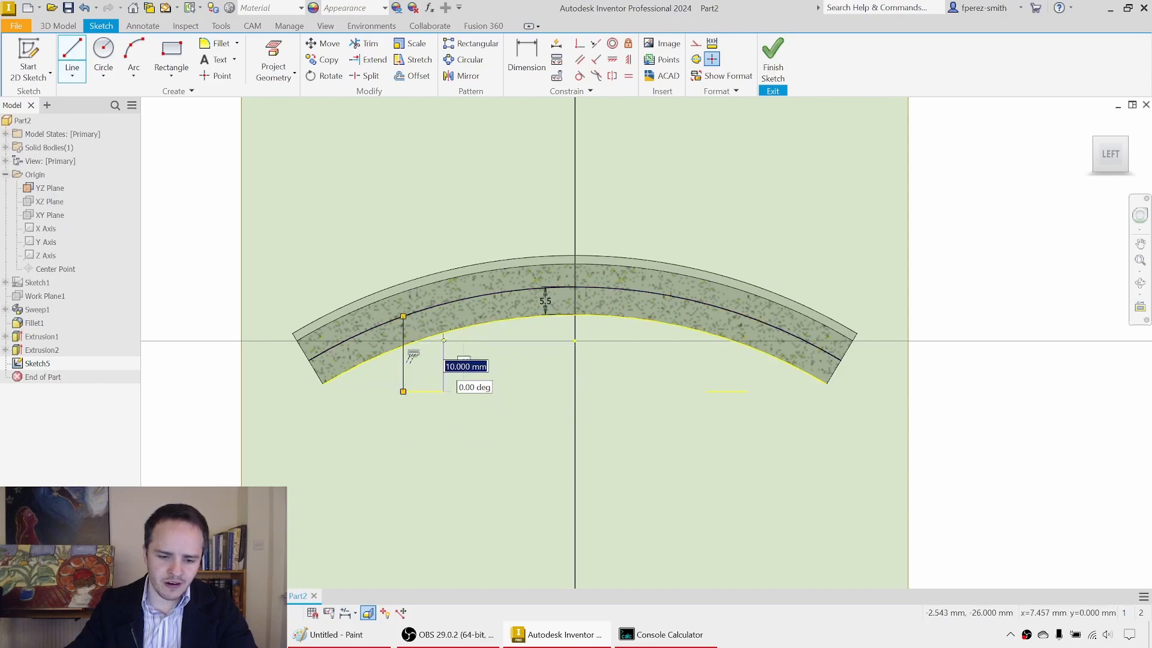
double_click(443, 303)
click(706, 391)
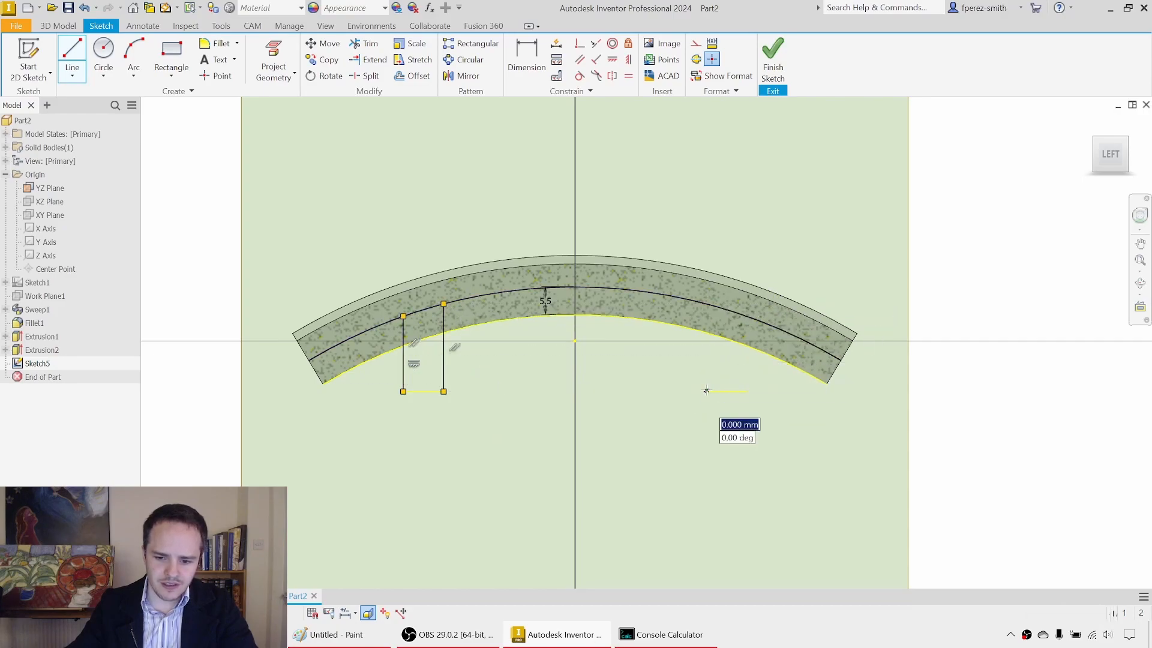
double_click(706, 304)
click(747, 391)
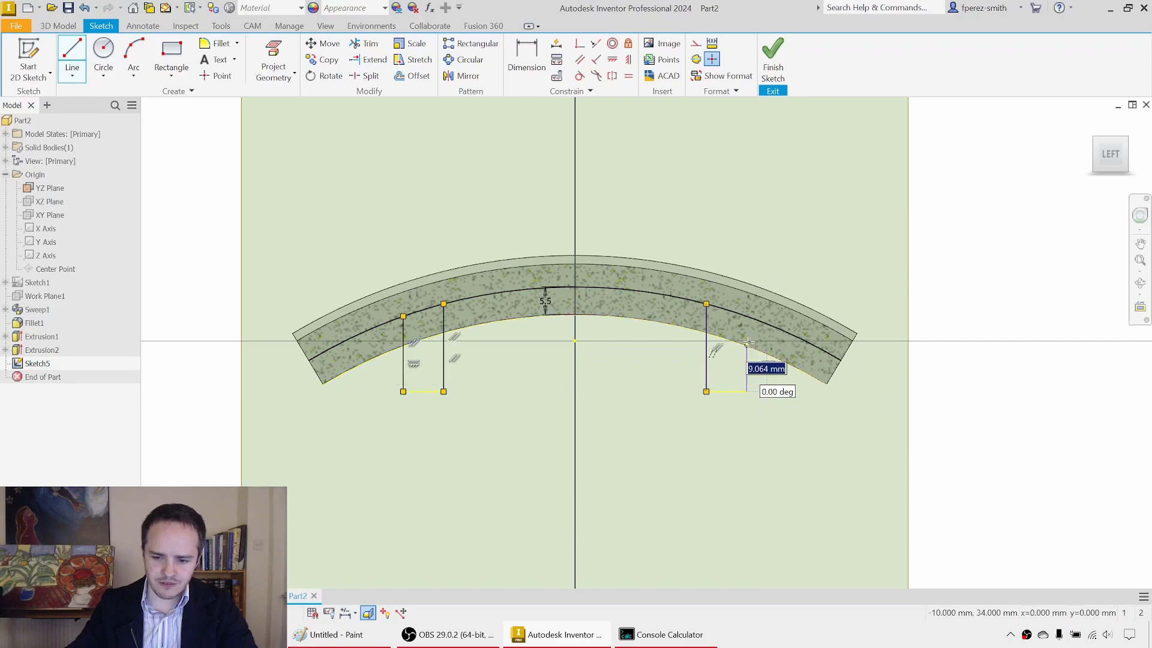
double_click(747, 317)
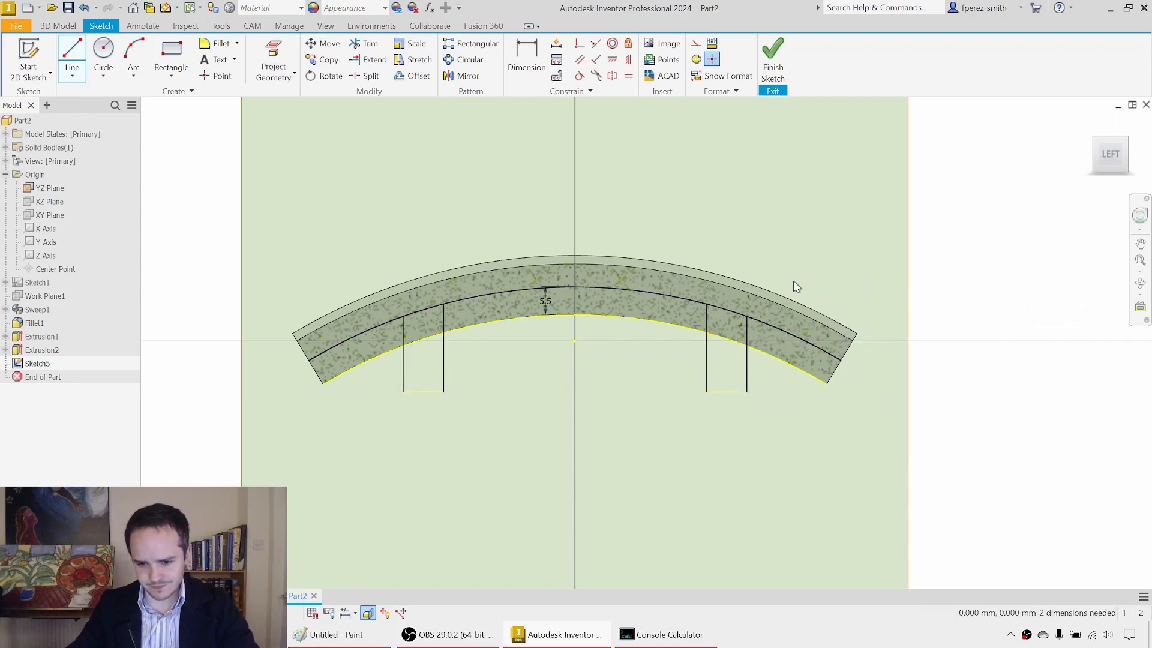
key(Escape)
Step: Connect the upper ends of each pair of vertical lines with a short straight line near the offset curve
middle_drag(796, 286, 796, 296)
scroll(432, 334, up, 2)
key(l)
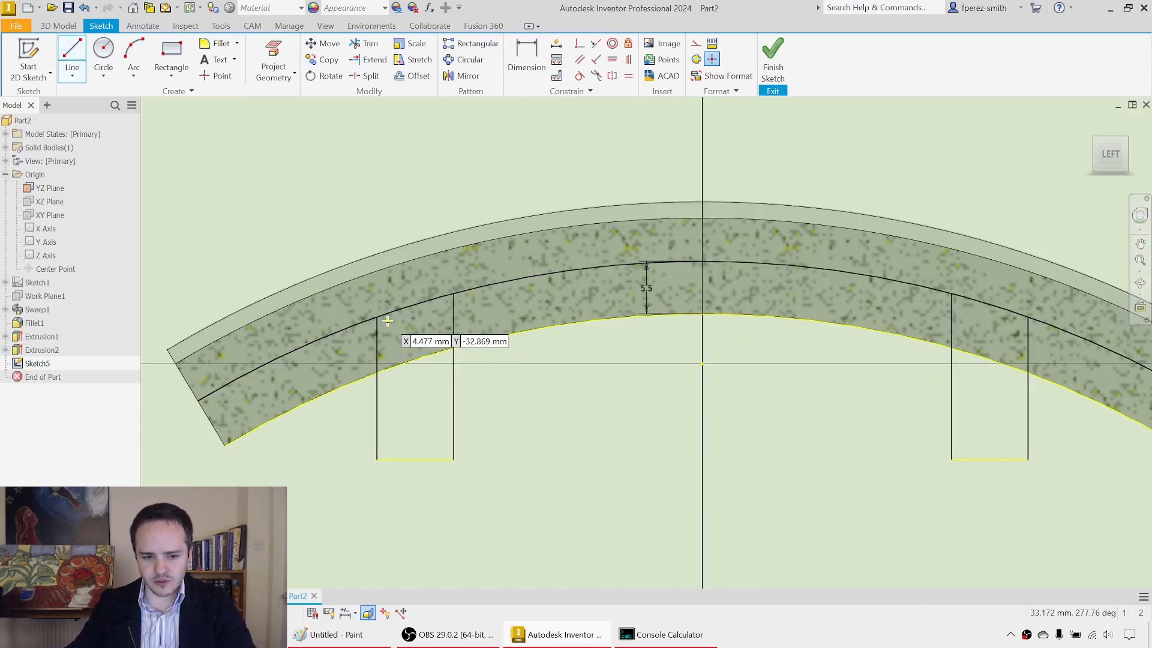
click(377, 317)
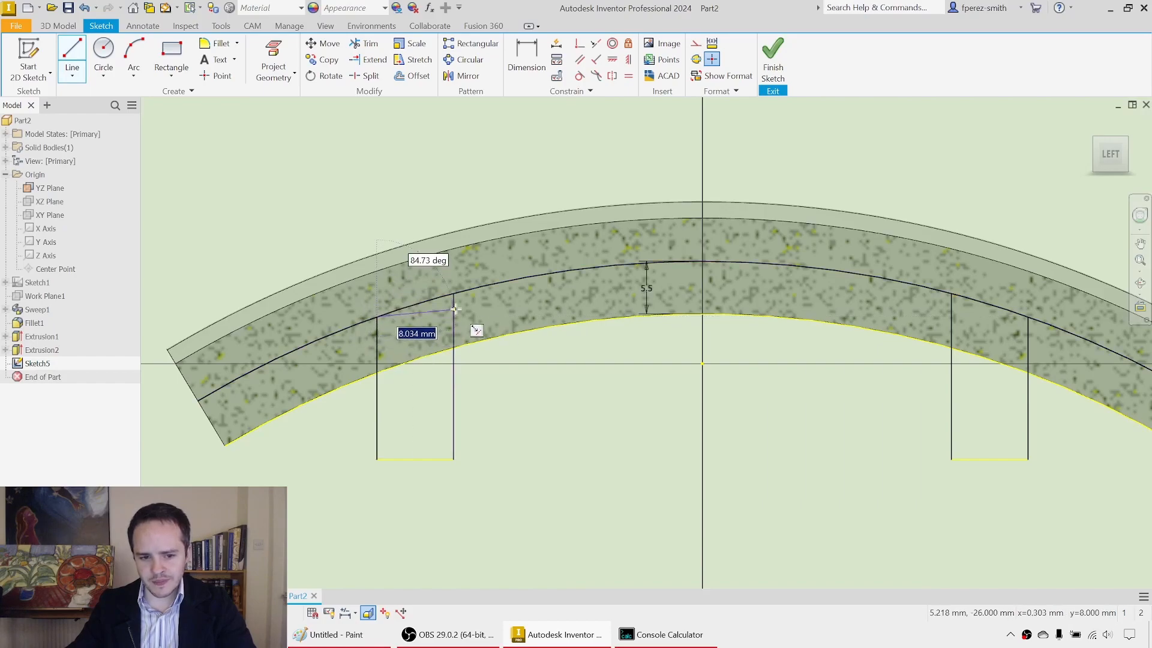
scroll(453, 292, up, 5)
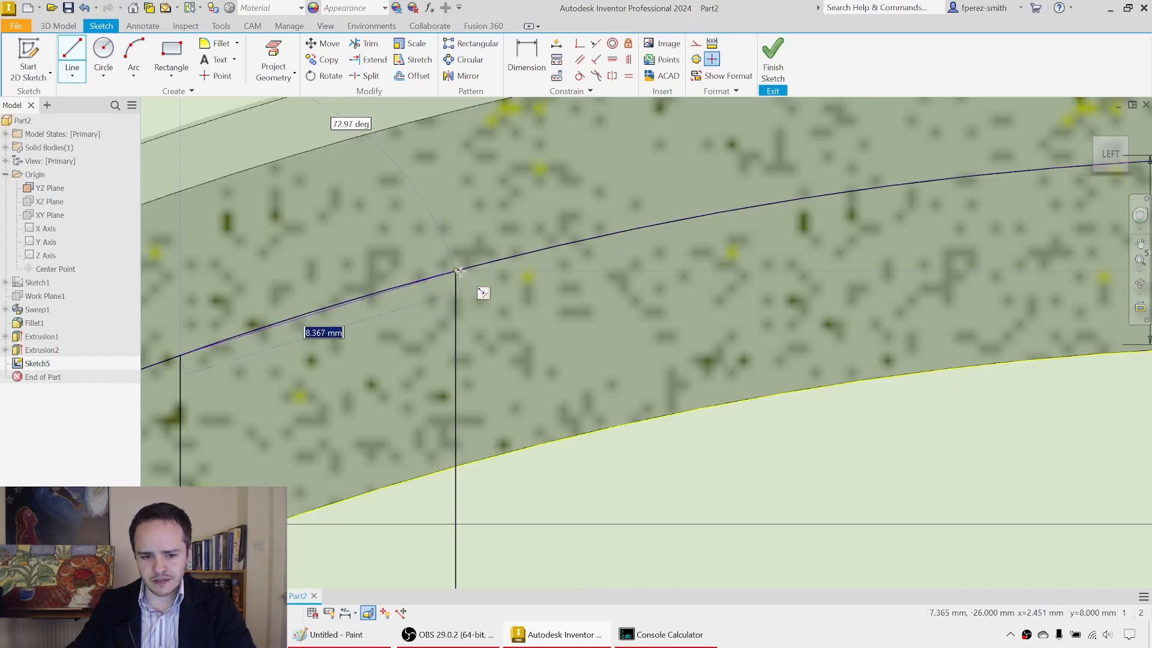
click(456, 270)
scroll(470, 302, down, 4)
middle_drag(824, 312, 510, 312)
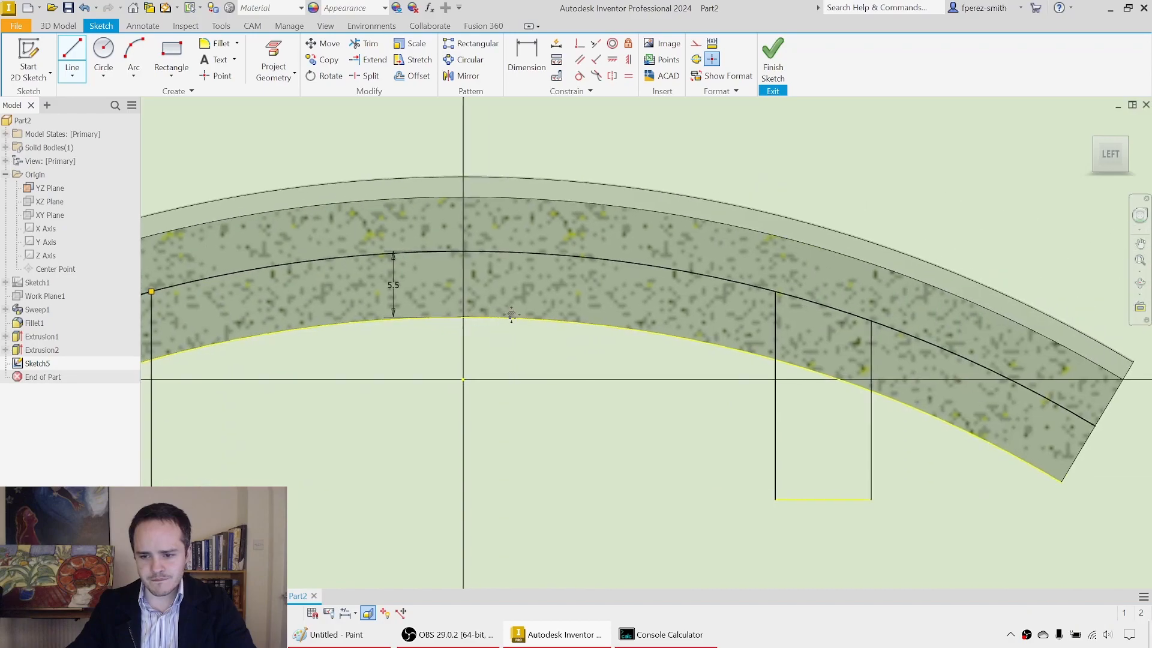
click(777, 292)
click(871, 319)
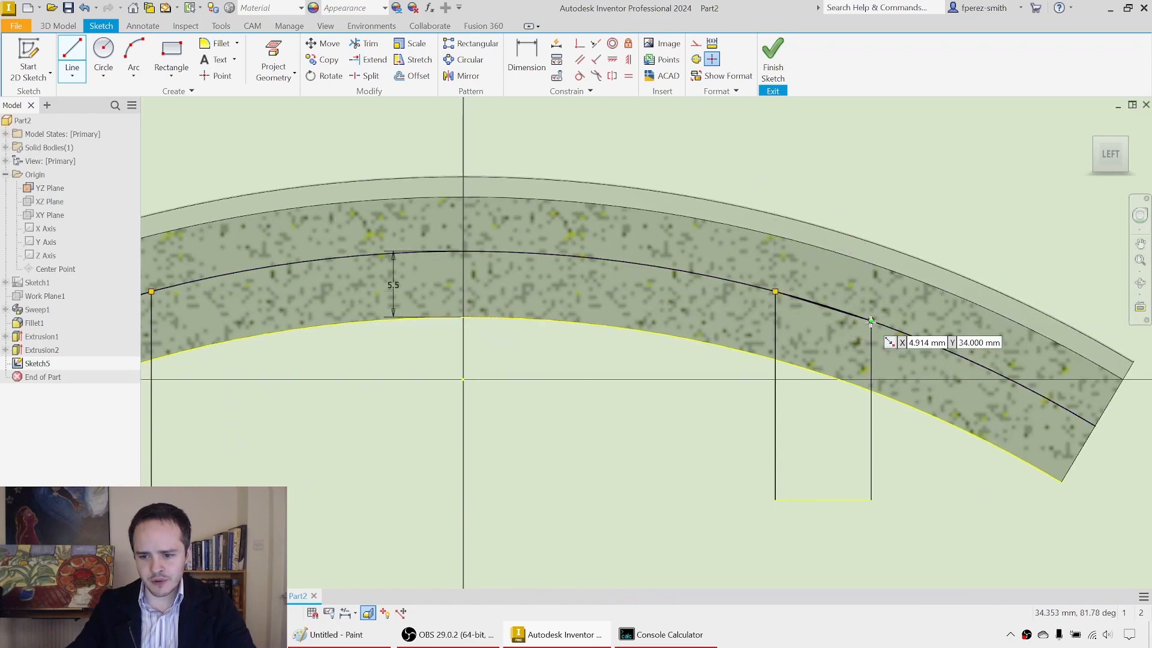
scroll(882, 334, down, 2)
key(Escape)
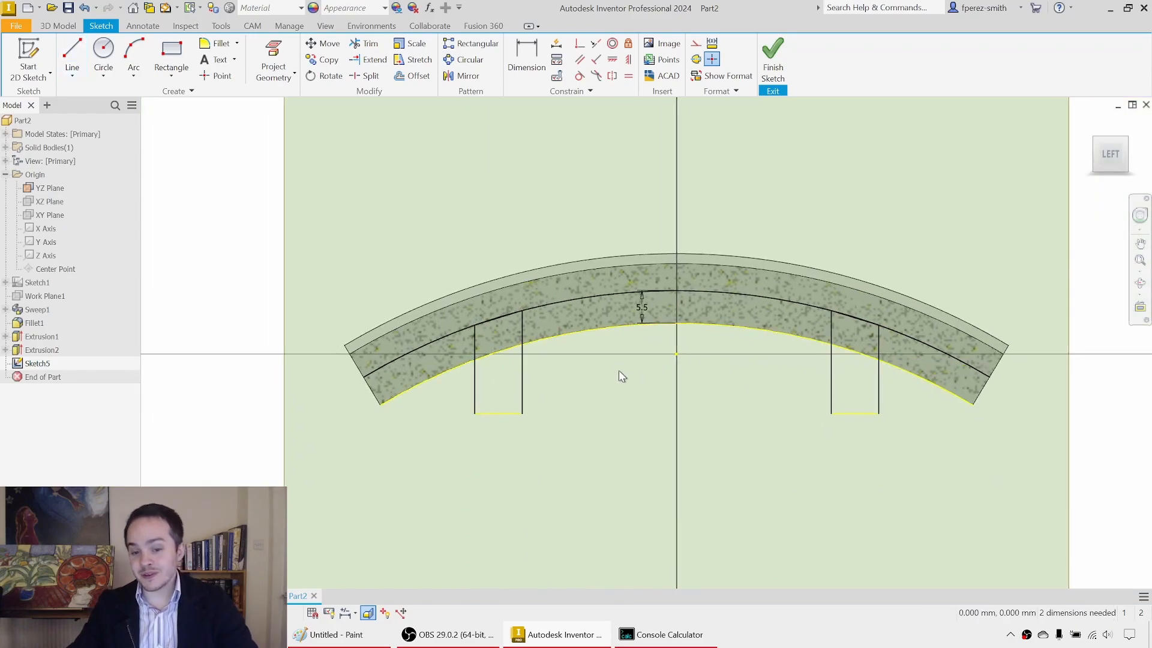
Step: Draw an 8 mm diameter circle centred on the midpoint of each short connecting line
key(c)
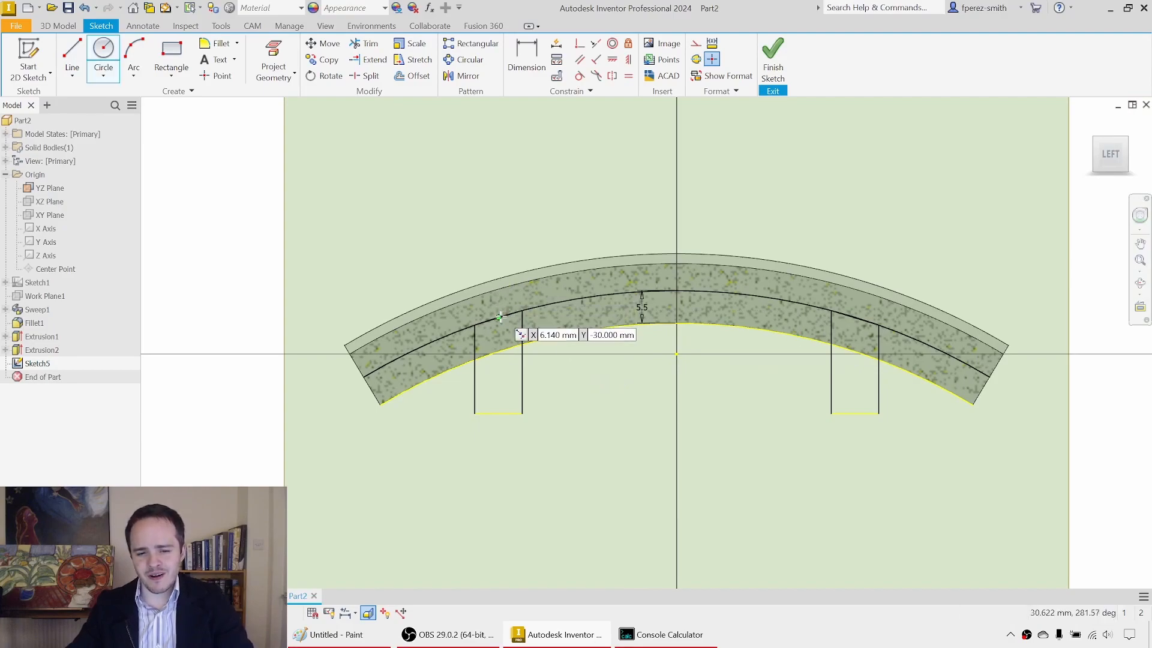
click(499, 316)
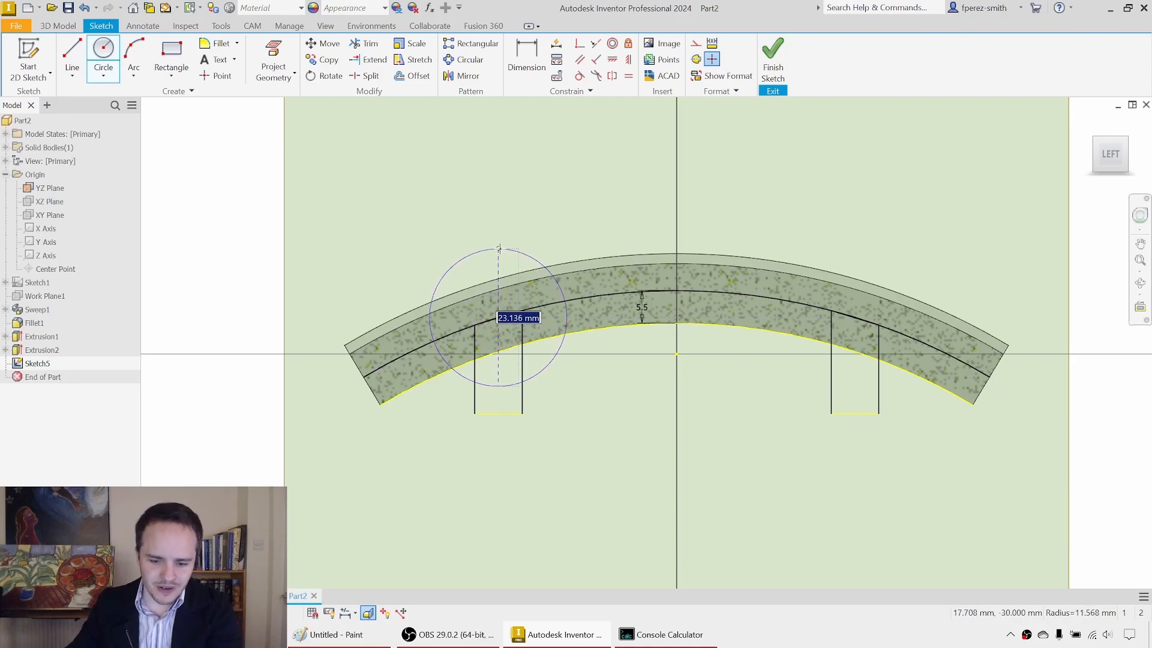
text(8)
key(Return)
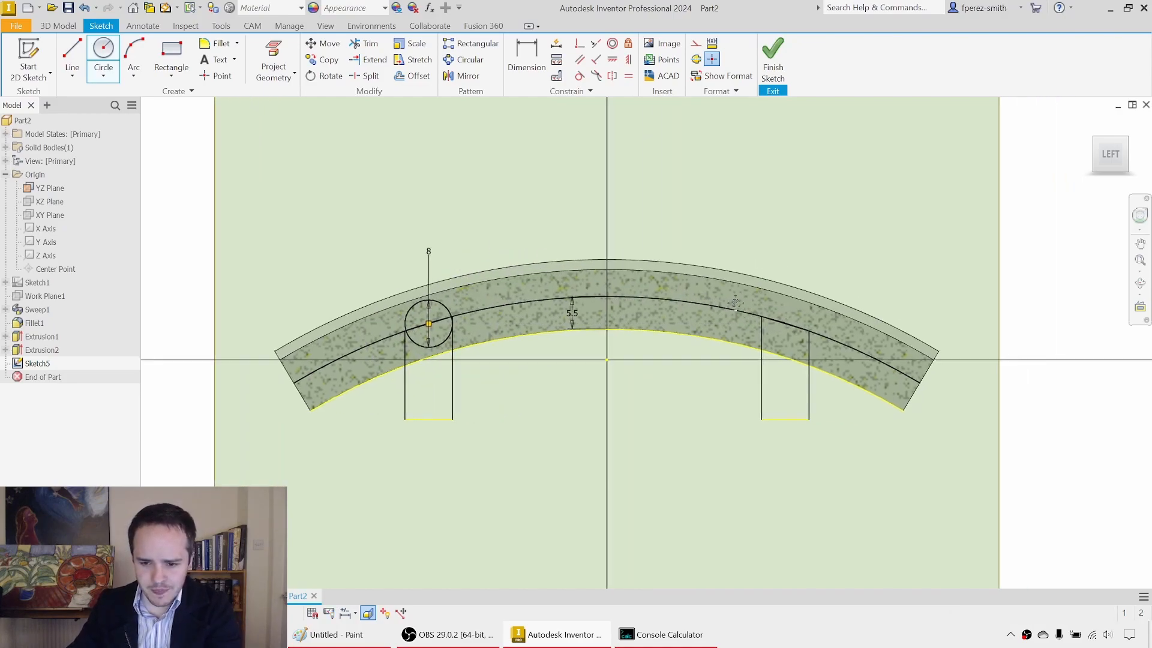
click(736, 322)
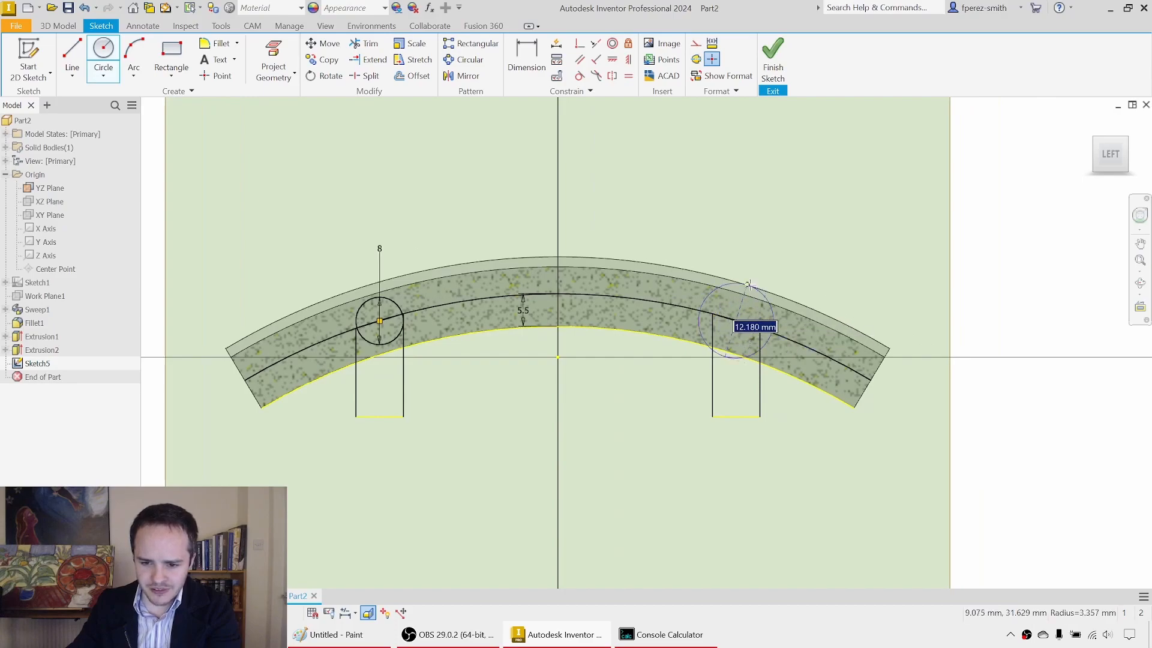
text(8)
key(Return)
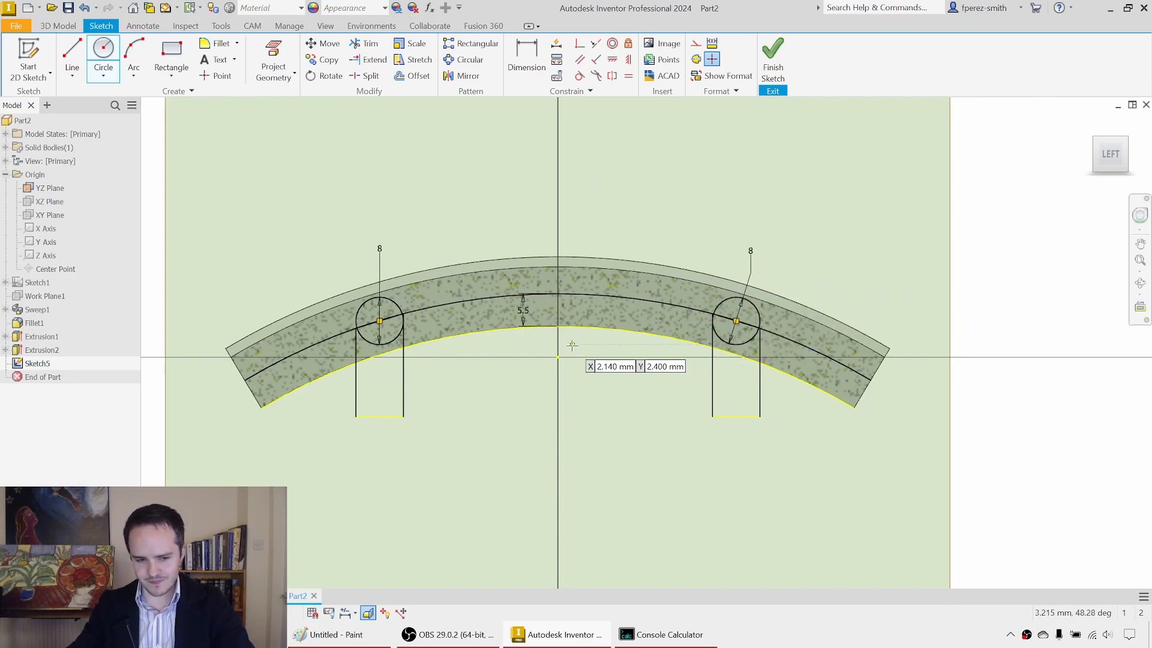
key(Escape)
Step: Convert the curves and the short lines through the circles to construction geometry, and finish the sketch
drag(659, 220, 573, 376)
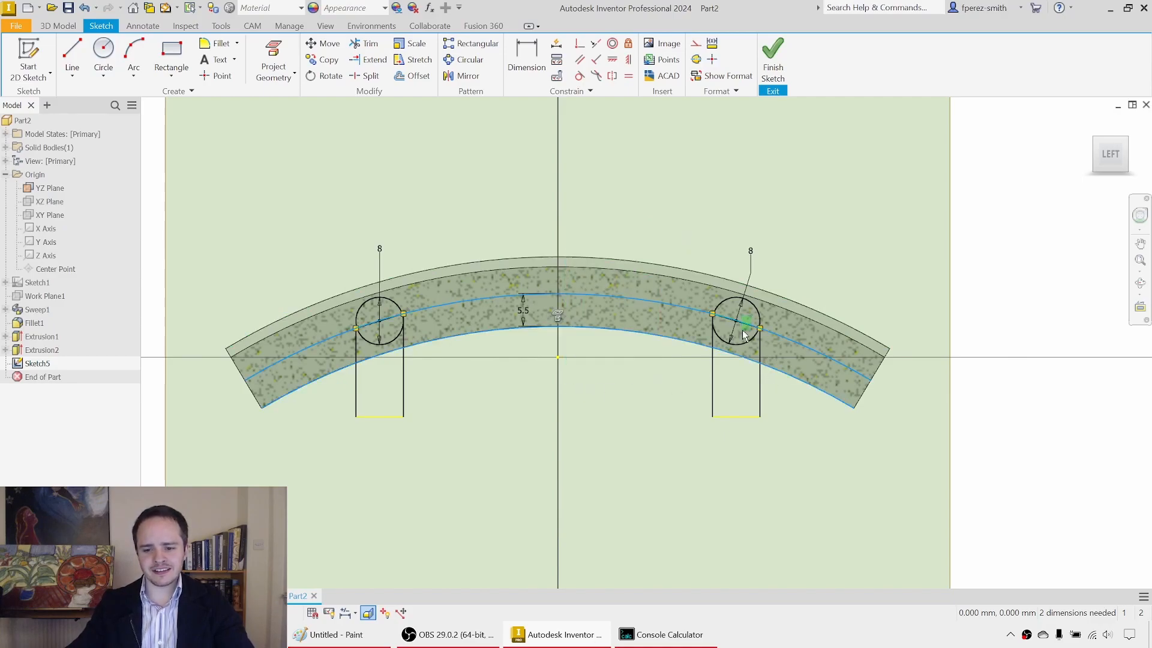
click(382, 324)
right_click(536, 292)
click(573, 255)
right_click(752, 329)
click(783, 288)
right_click(596, 330)
click(705, 232)
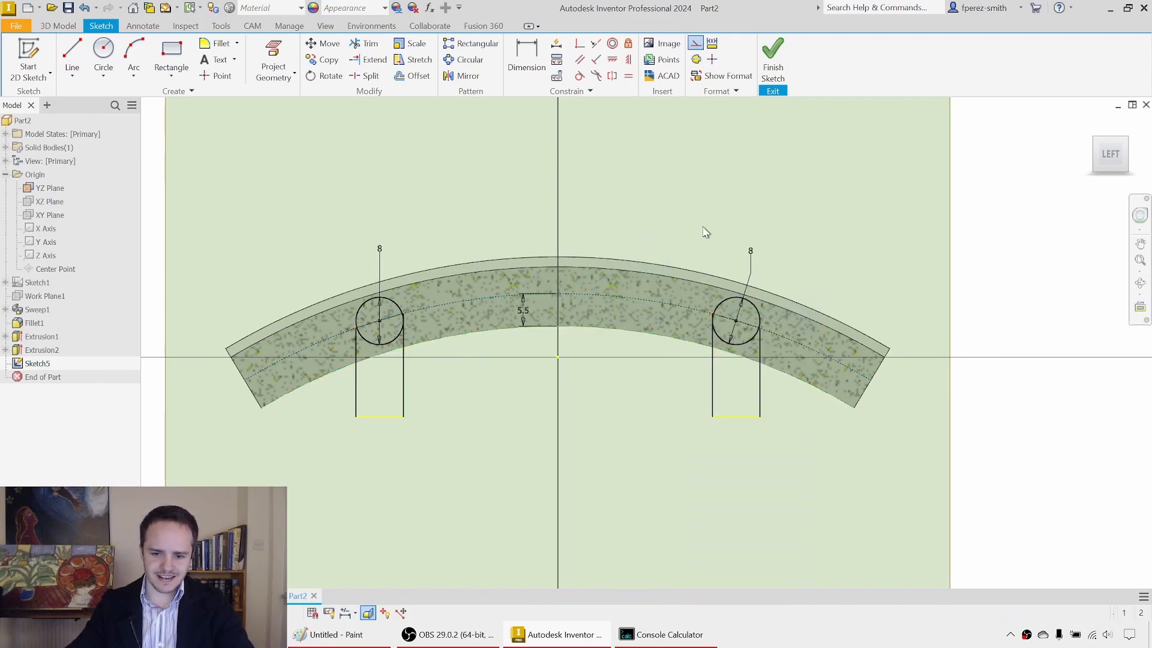
click(775, 60)
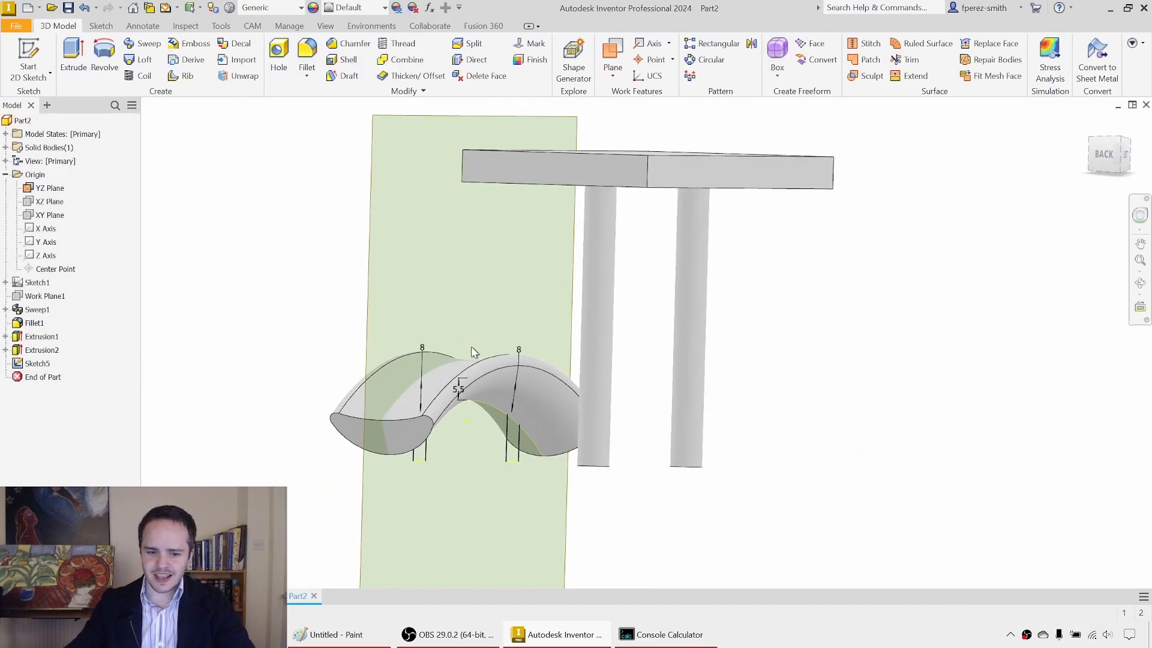
Step: Extrude the two 8 mm circles 60 mm from the saddle through the posts, joined to the existing body
key(e)
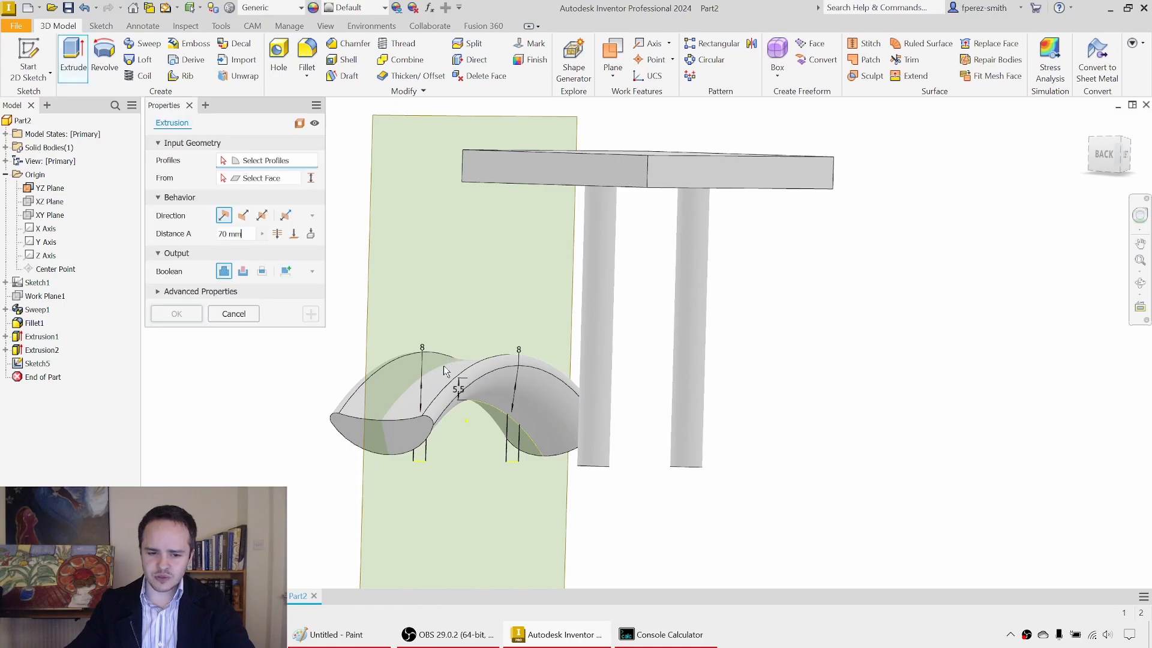
click(426, 395)
click(515, 402)
shift+middle_drag(129, 390, 278, 444)
drag(176, 408, 463, 471)
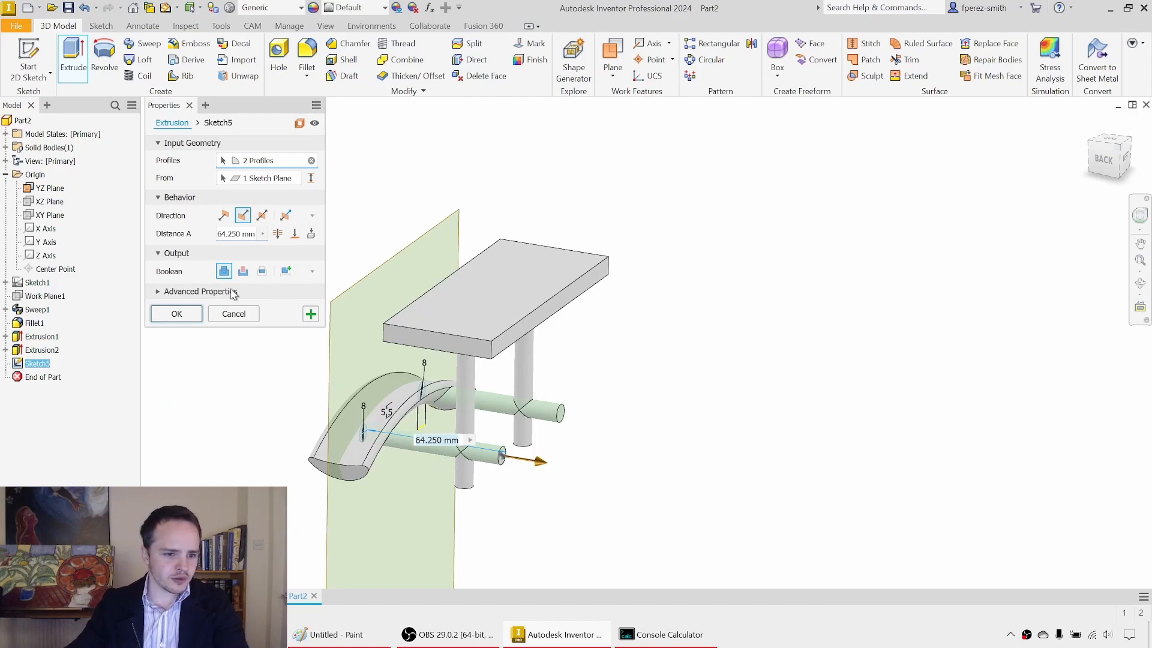
double_click(231, 233)
text(60mm)
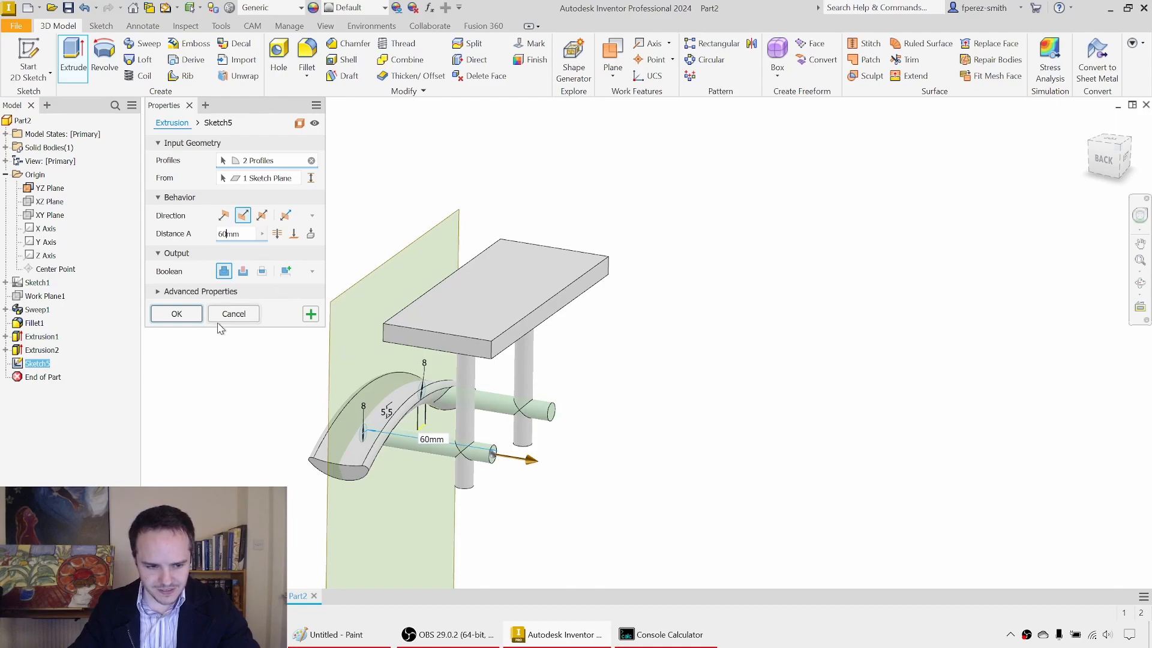
click(179, 314)
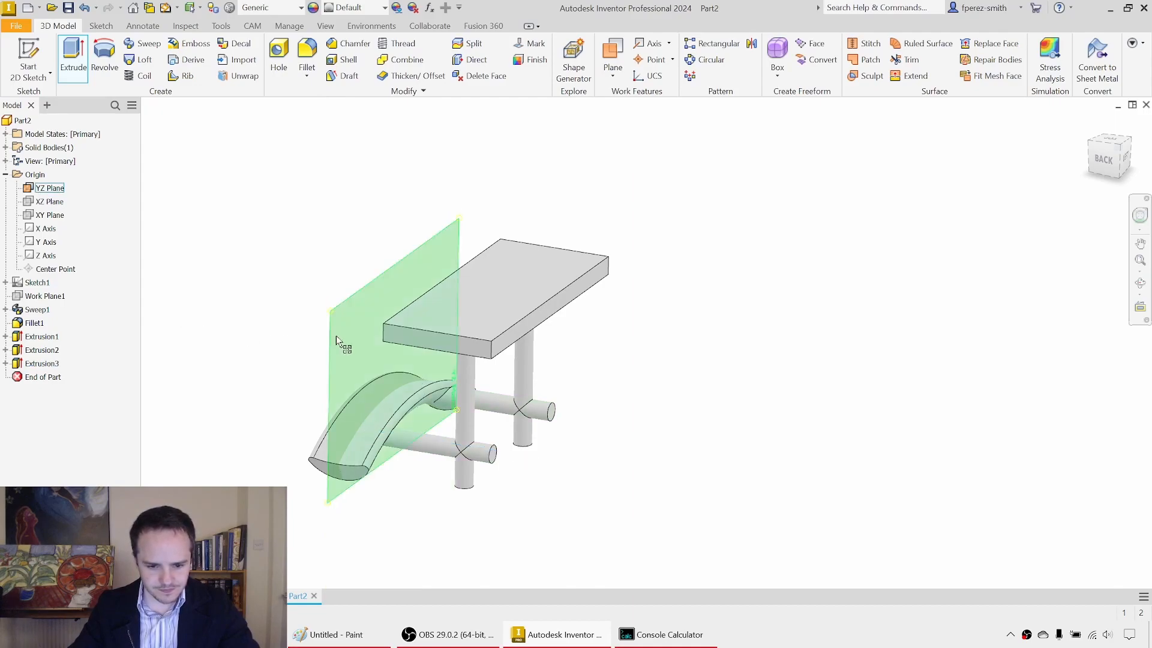
Step: Turn off the visibility of the origin YZ plane
shift+middle_drag(335, 330, 342, 322)
click(331, 280)
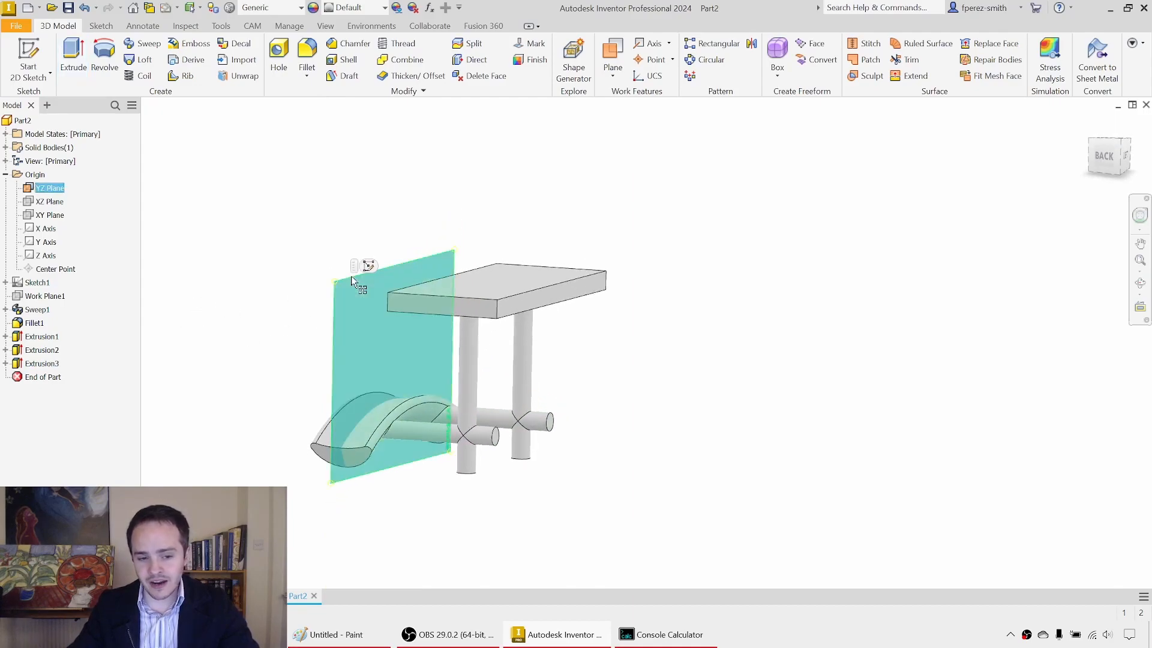
click(252, 335)
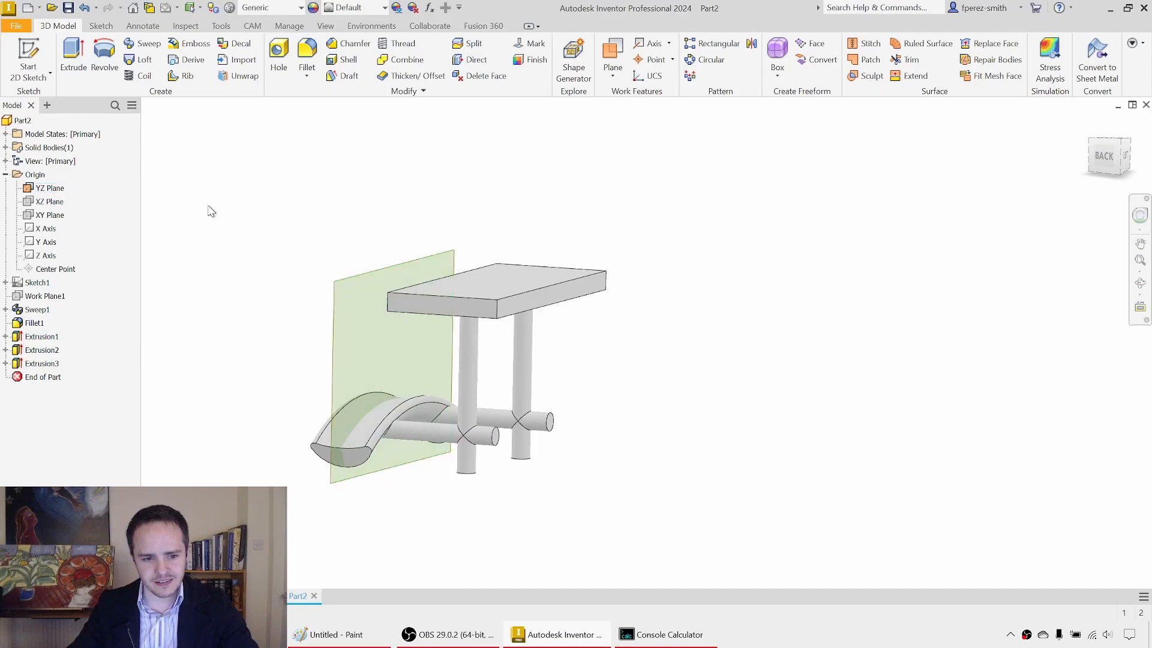
right_click(54, 191)
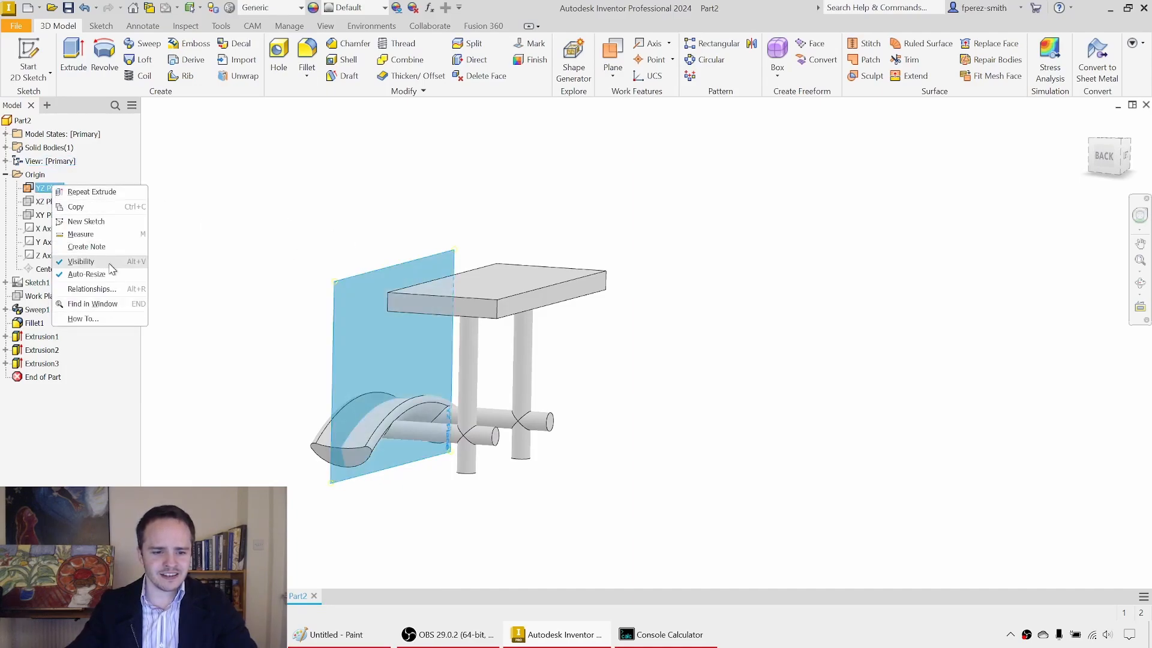
click(111, 268)
shift+middle_drag(363, 352, 421, 355)
scroll(437, 329, up, 3)
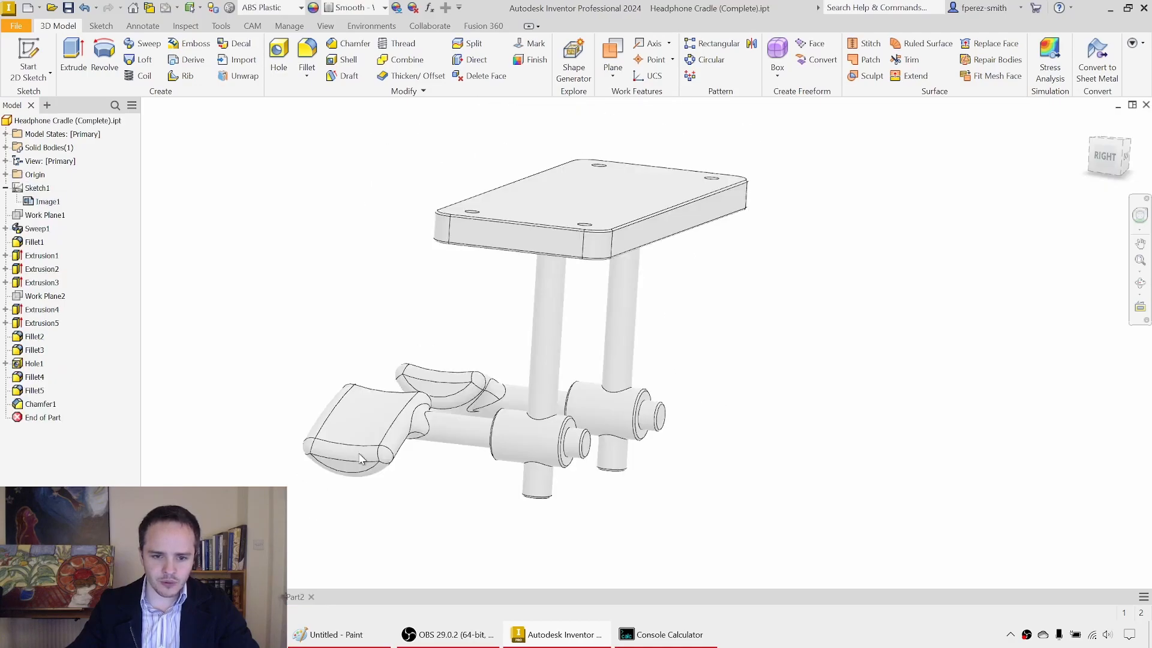
Step: Switch to Headphone Cradle (Complete).ipt and examine the collars at the rod joints and the underside details of the plate
shift+middle_drag(464, 331, 492, 355)
click(626, 431)
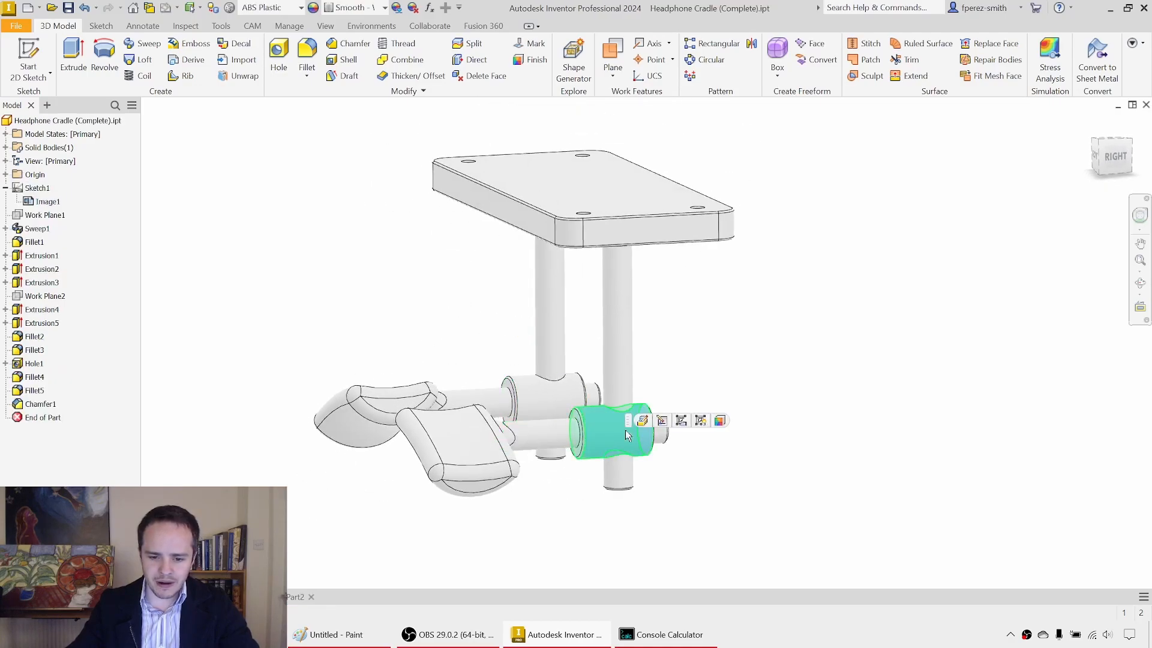
click(564, 401)
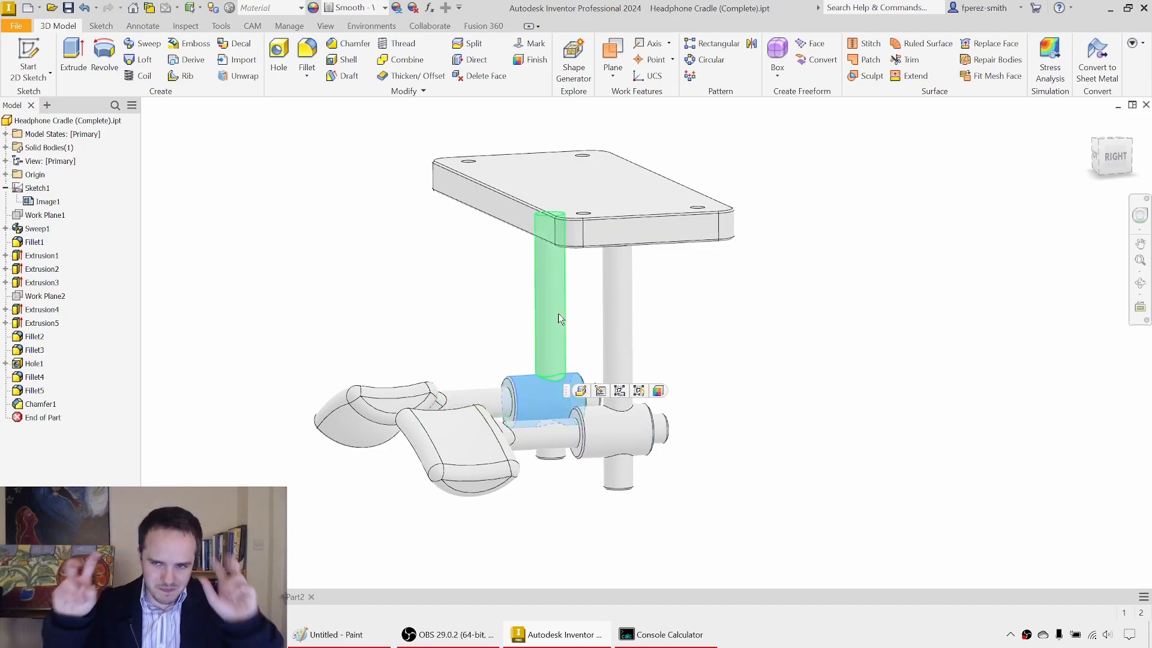
shift+middle_drag(429, 283, 449, 269)
scroll(450, 272, up, 4)
click(449, 257)
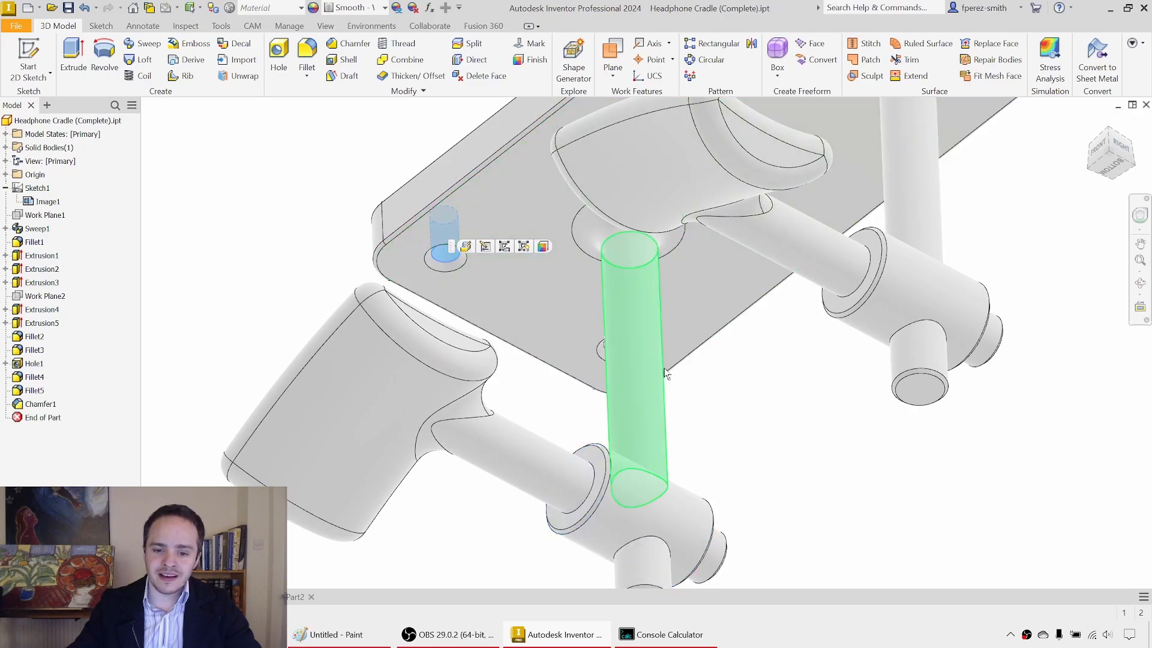
middle_drag(717, 286, 706, 238)
scroll(631, 350, down, 4)
shift+middle_drag(830, 312, 771, 334)
Step: Return to Part2 and save it as Headphone Cradle in the Model 014 - Headphone Cradle folder
click(296, 598)
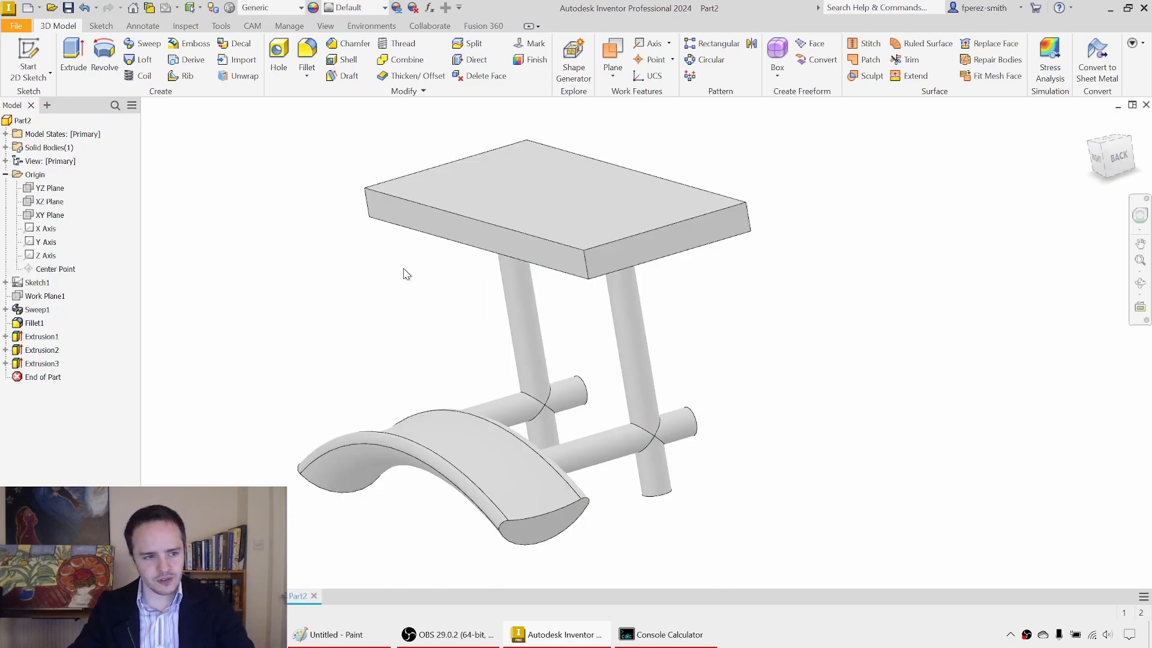
click(68, 9)
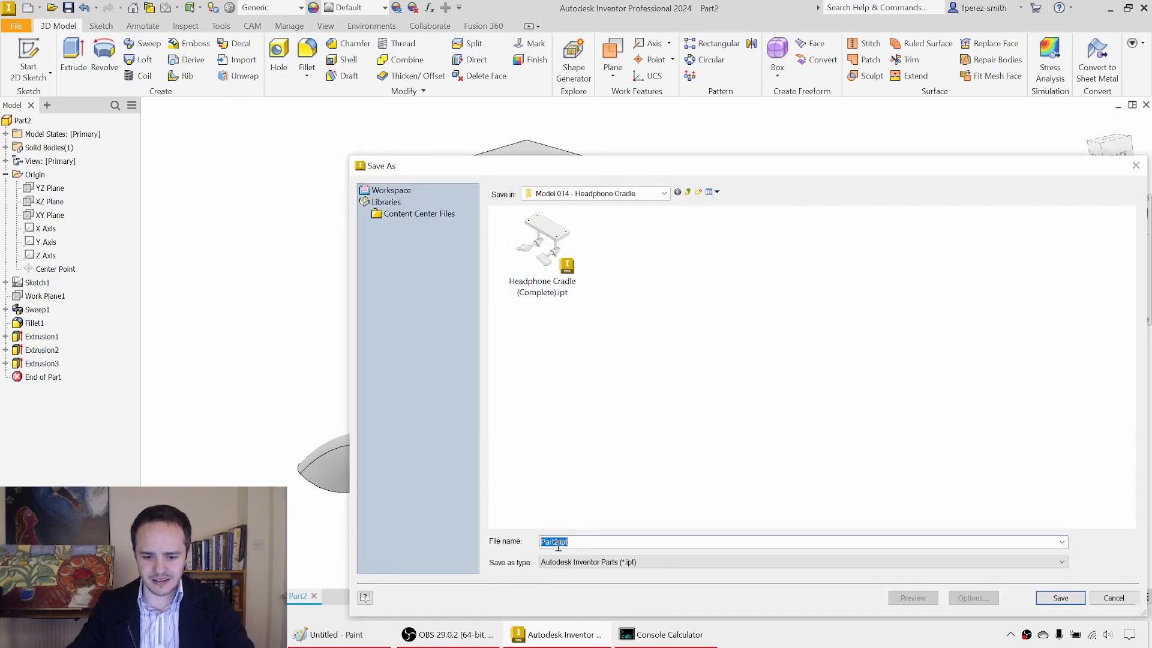
text(Headp)
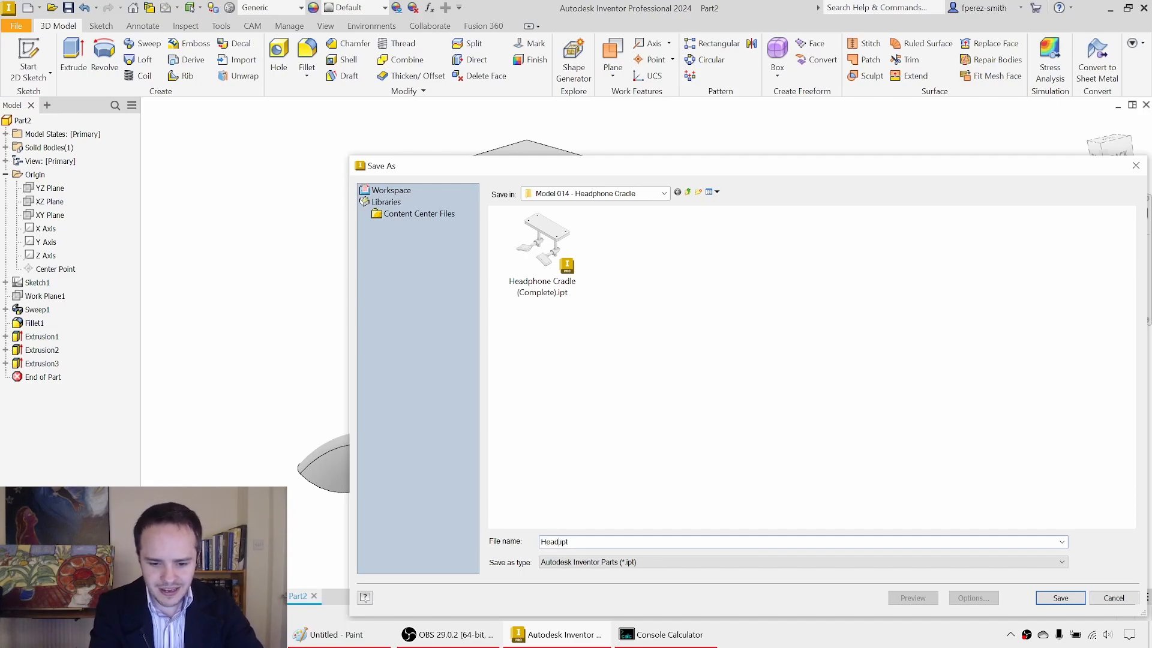
text(hone Cradle)
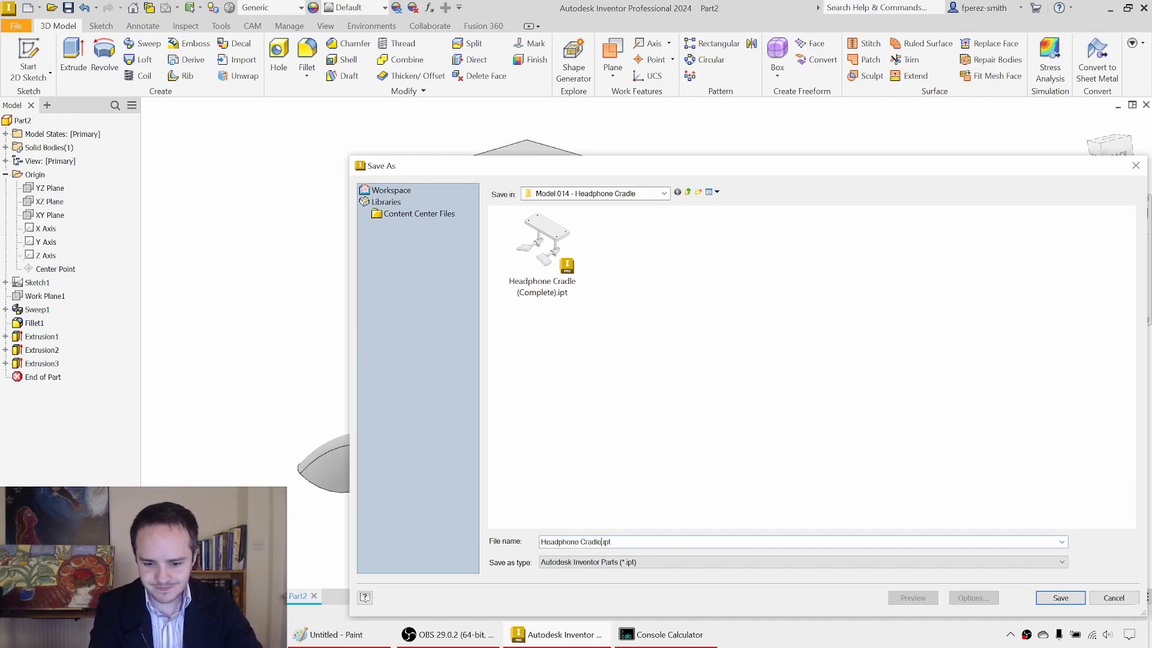
key(Return)
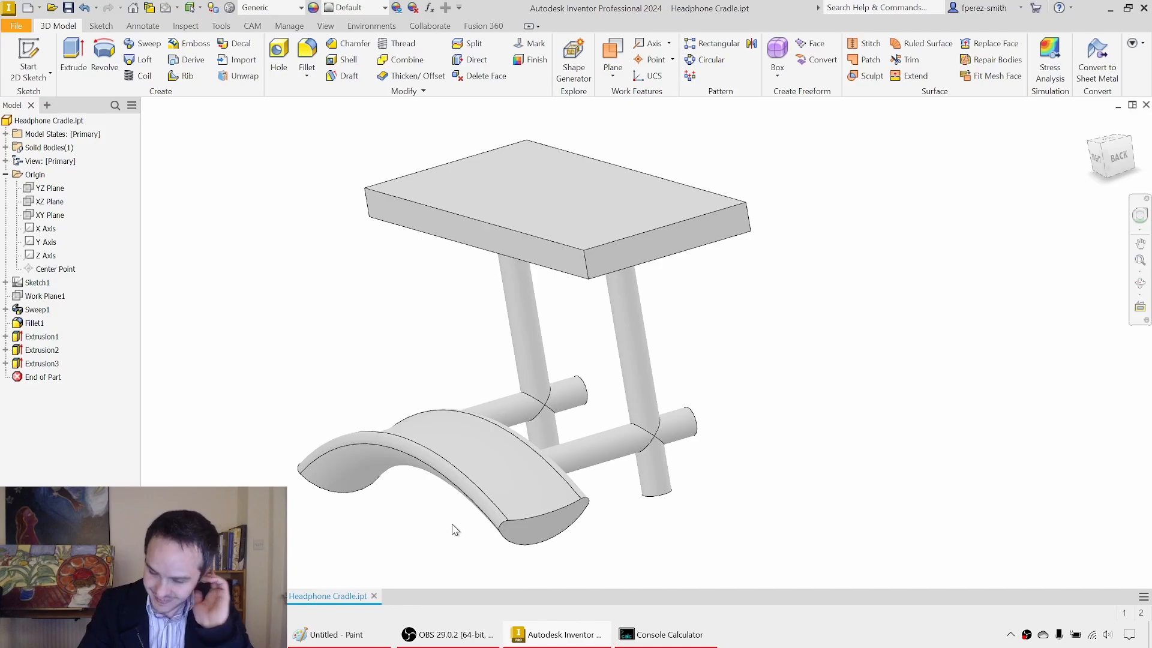
Step: Create a work plane parallel to a rod's end face through the point where that rod crosses its post
mouse_move(913, 397)
shift+middle_down()
mouse_move(750, 324)
mouse_move(629, 398)
mouse_move(708, 360)
shift+middle_up()
scroll(628, 399, down, 3)
scroll(629, 398, up, 3)
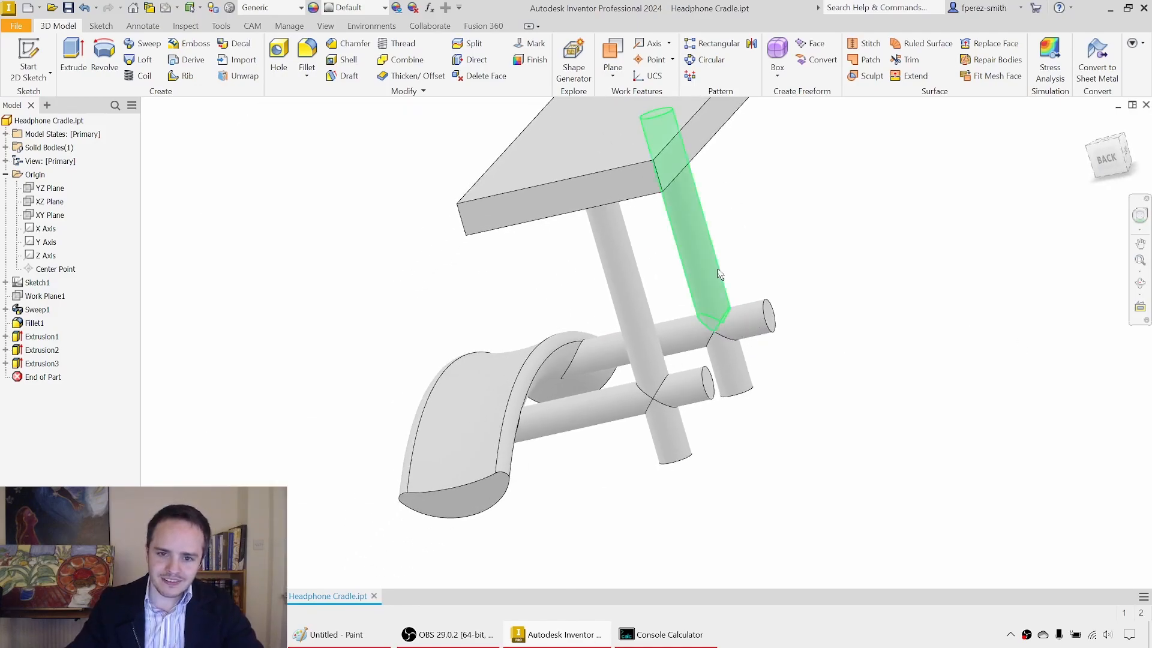
click(617, 80)
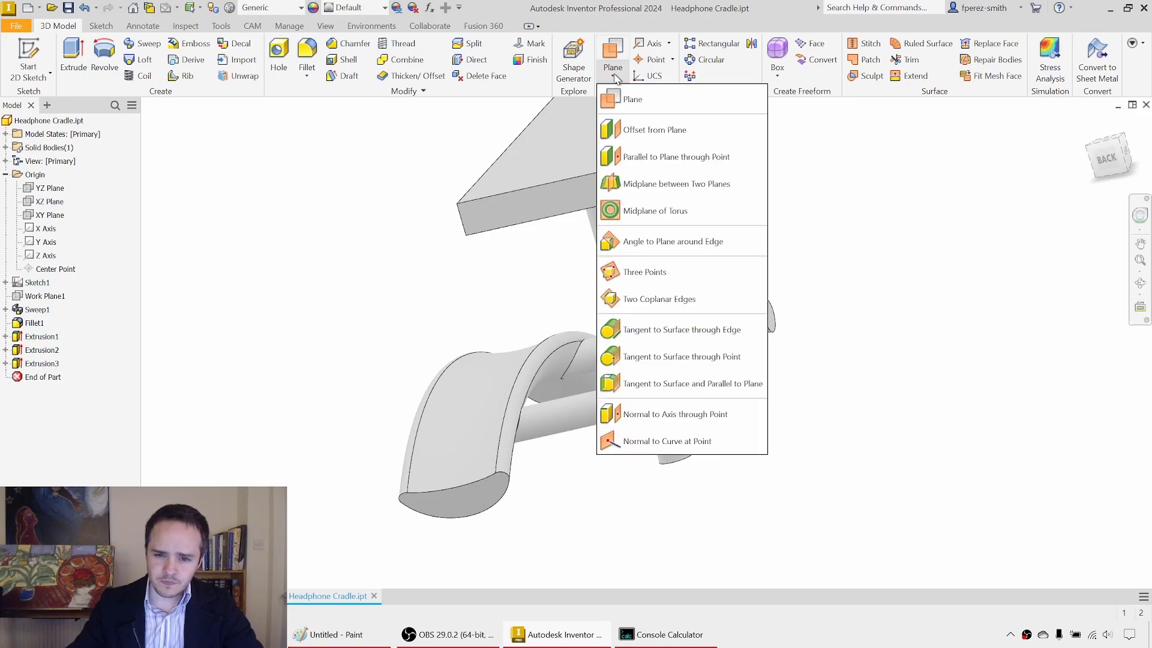
click(671, 159)
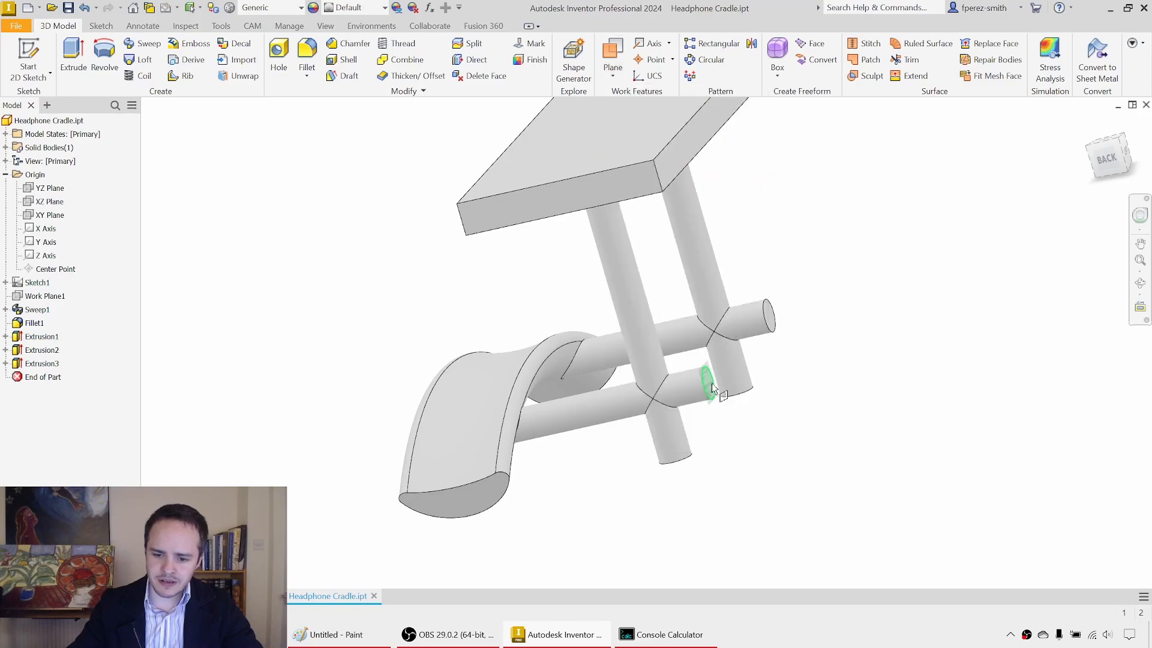
click(710, 386)
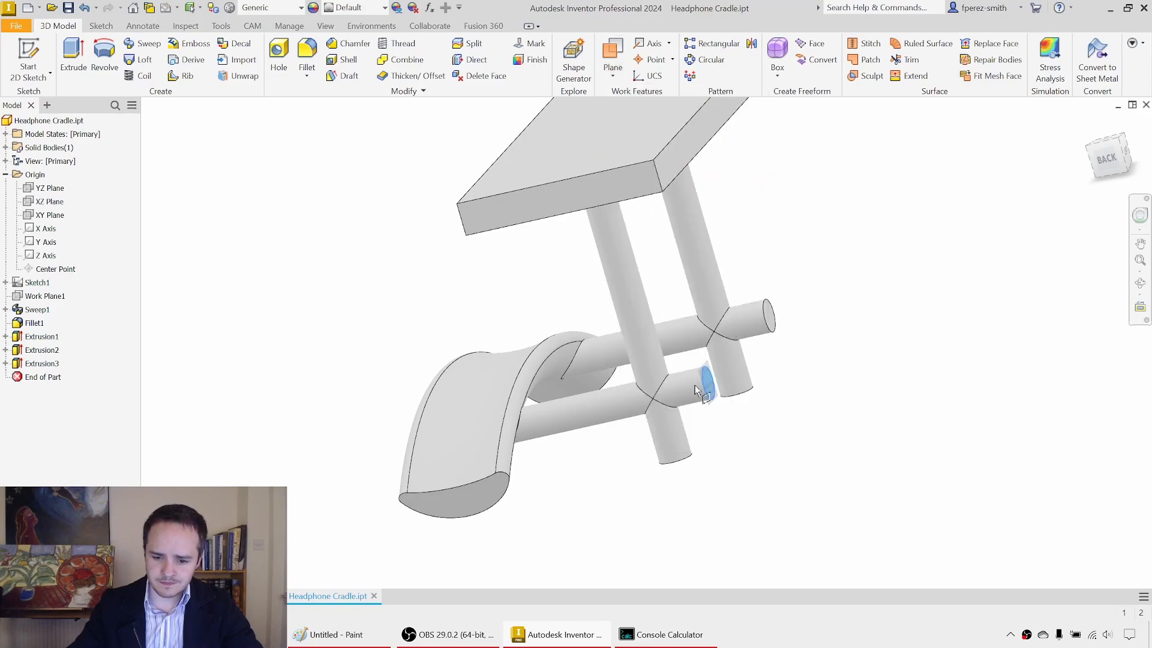
click(654, 399)
Step: Start a sketch on the new work plane and project the circular end edges of both rods into it
shift+middle_drag(786, 388, 720, 433)
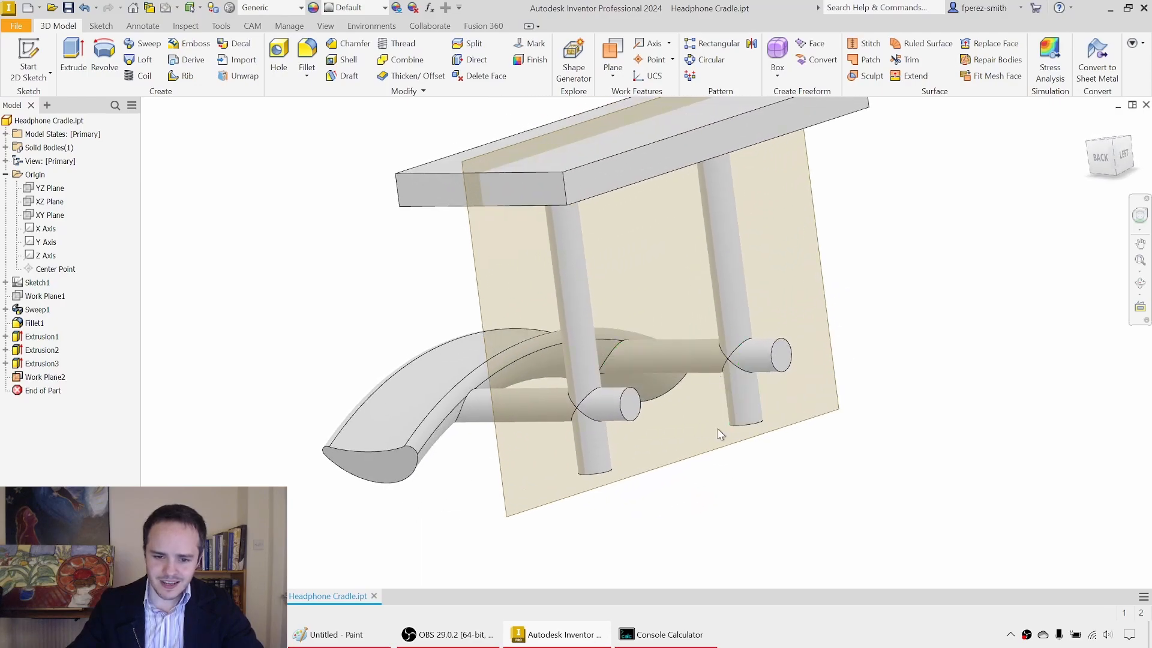
click(36, 69)
click(477, 254)
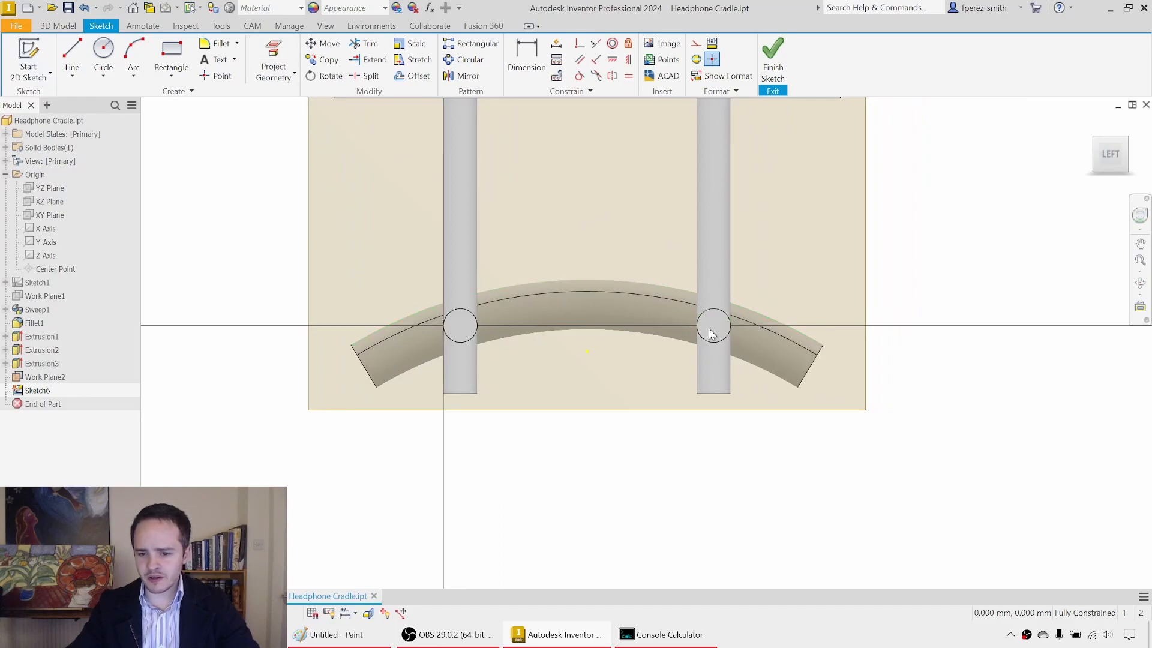
key(p)
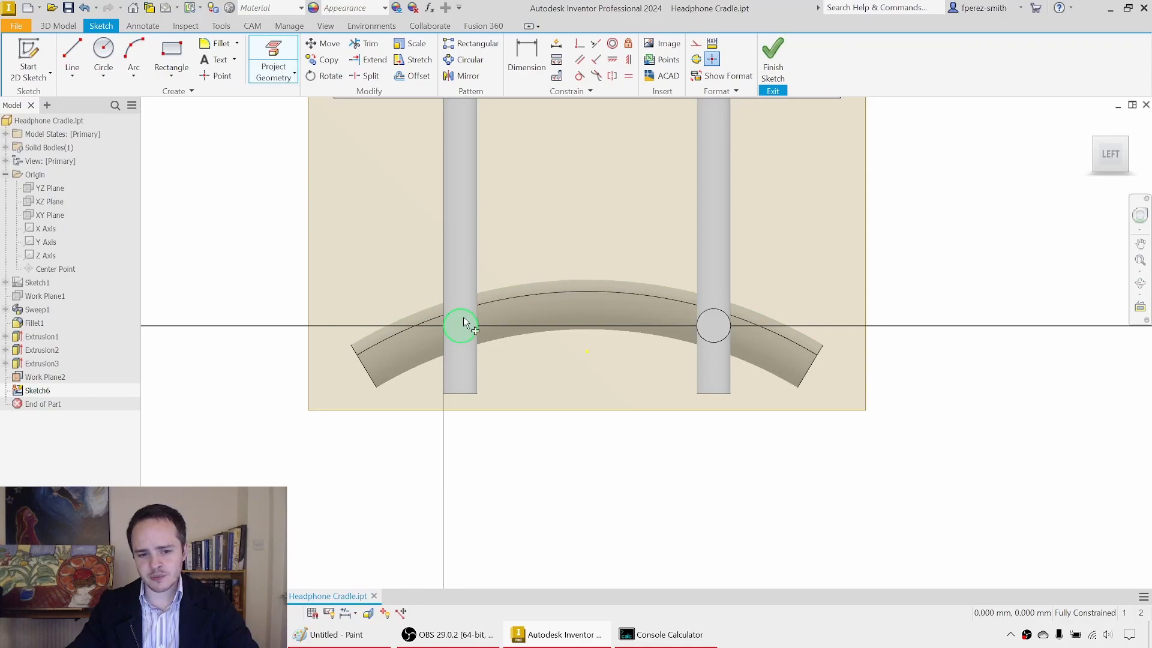
click(466, 310)
click(728, 316)
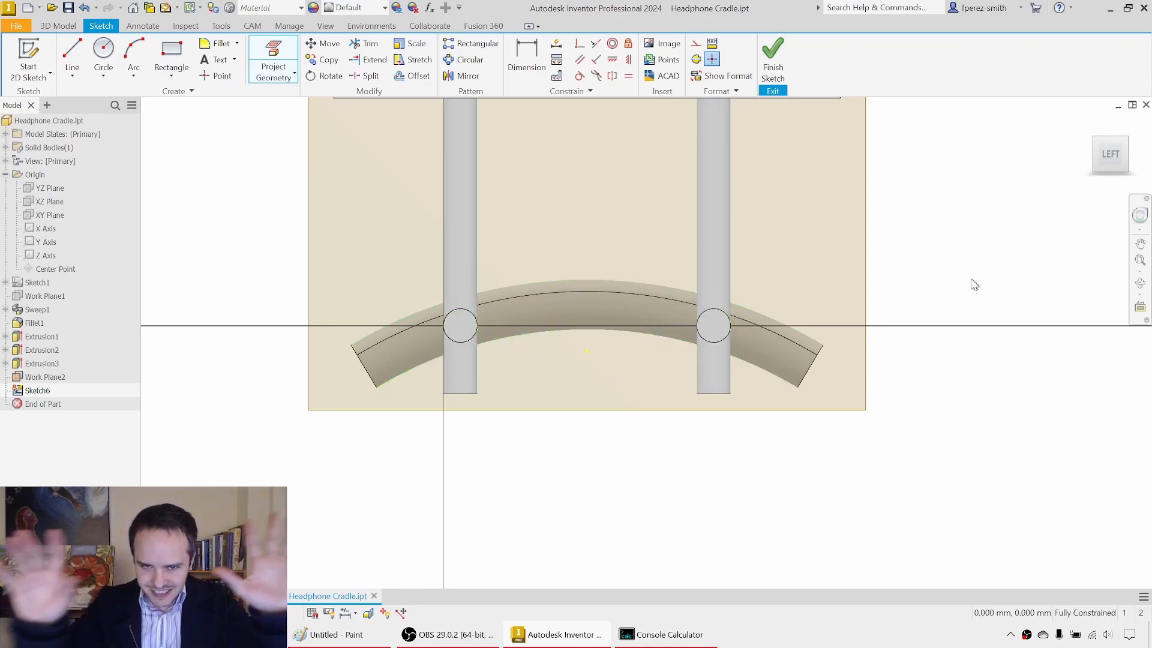
key(Escape)
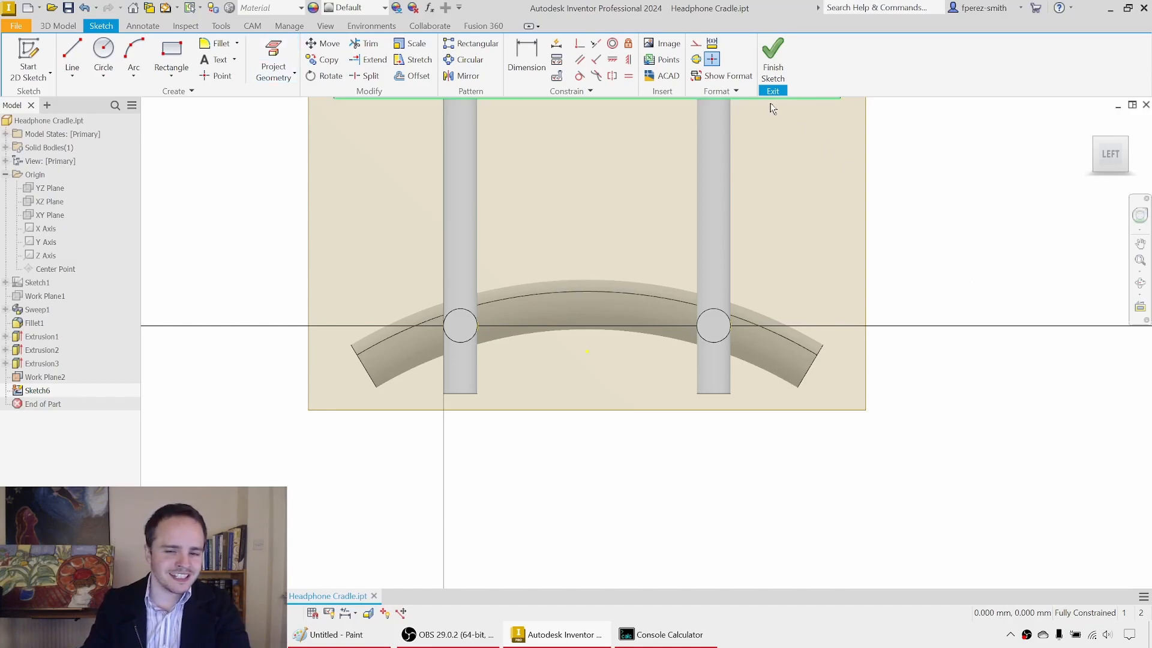
Step: Slice the graphics at the sketch plane and convert the projected rod circles to construction geometry
middle_drag(903, 308, 883, 377)
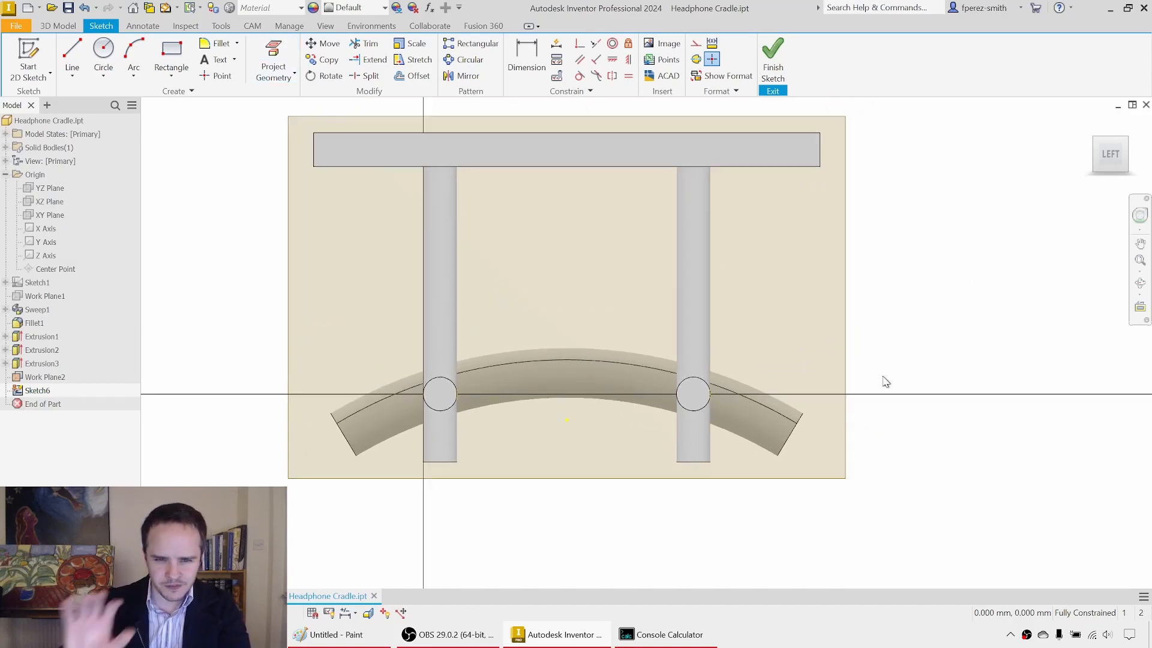
key(F7)
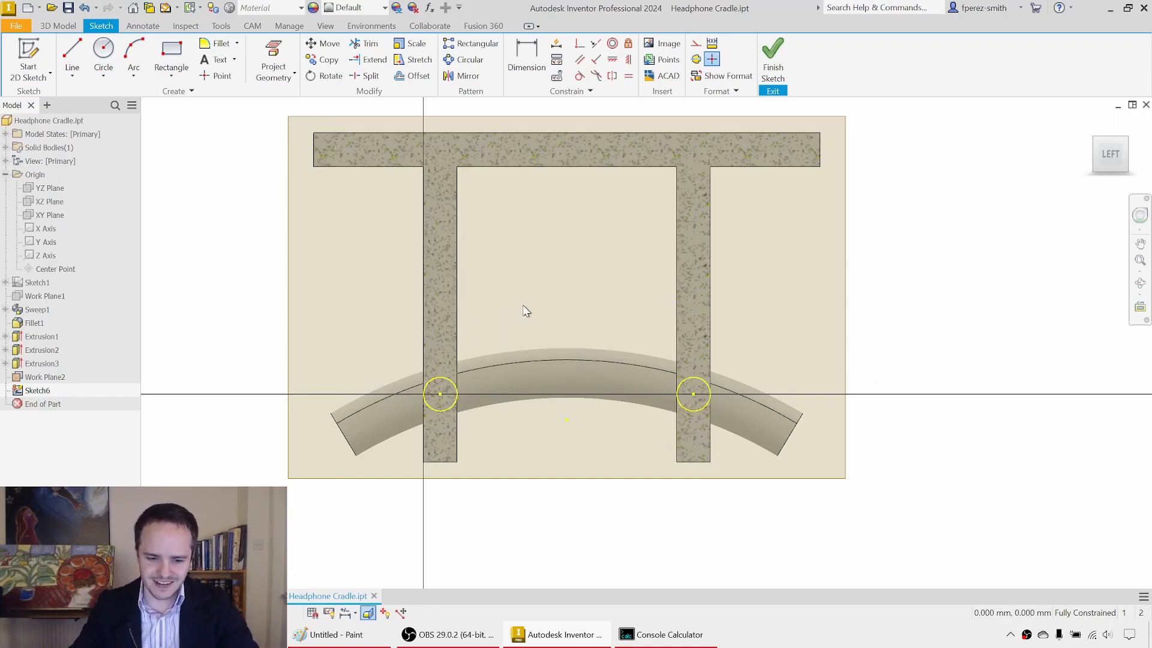
mouse_move(322, 311)
mouse_down()
mouse_move(424, 362)
mouse_move(830, 475)
mouse_up()
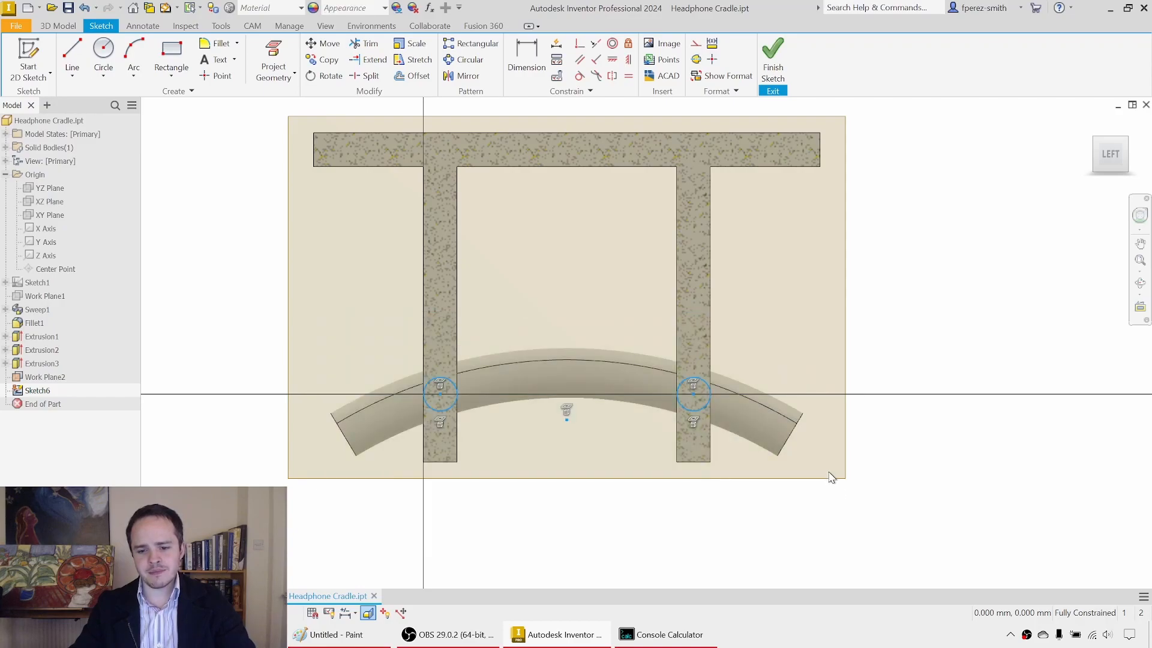
right_click(942, 389)
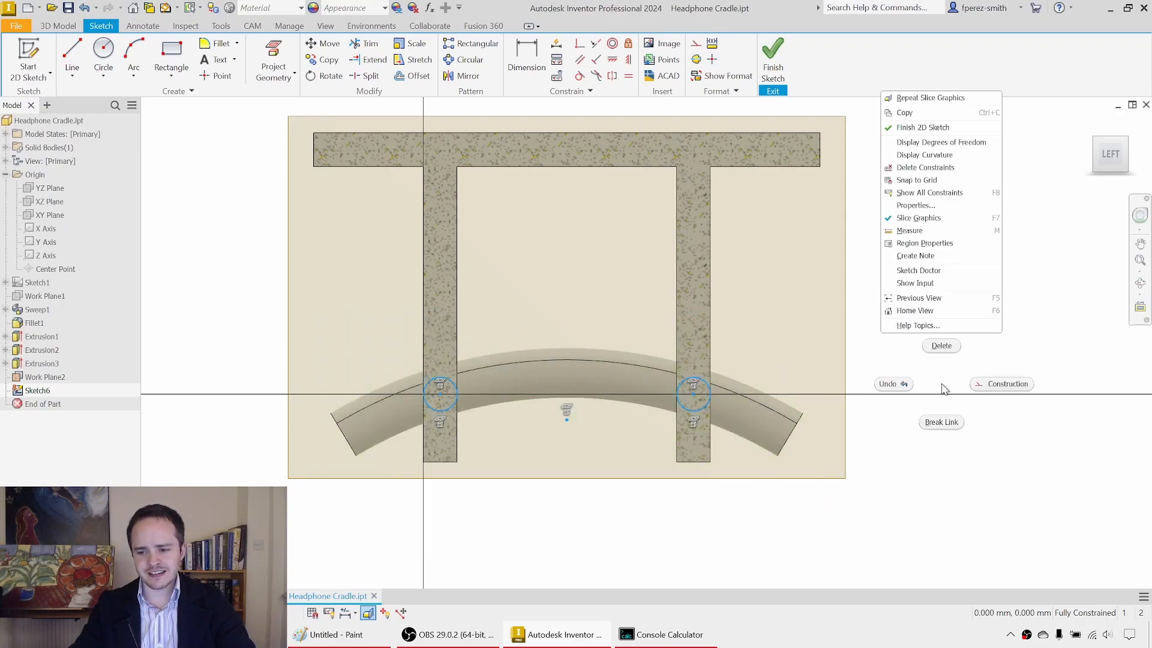
click(1022, 386)
Step: Draw a larger circle around each rod, centred on the two projected rod centre points
key(c)
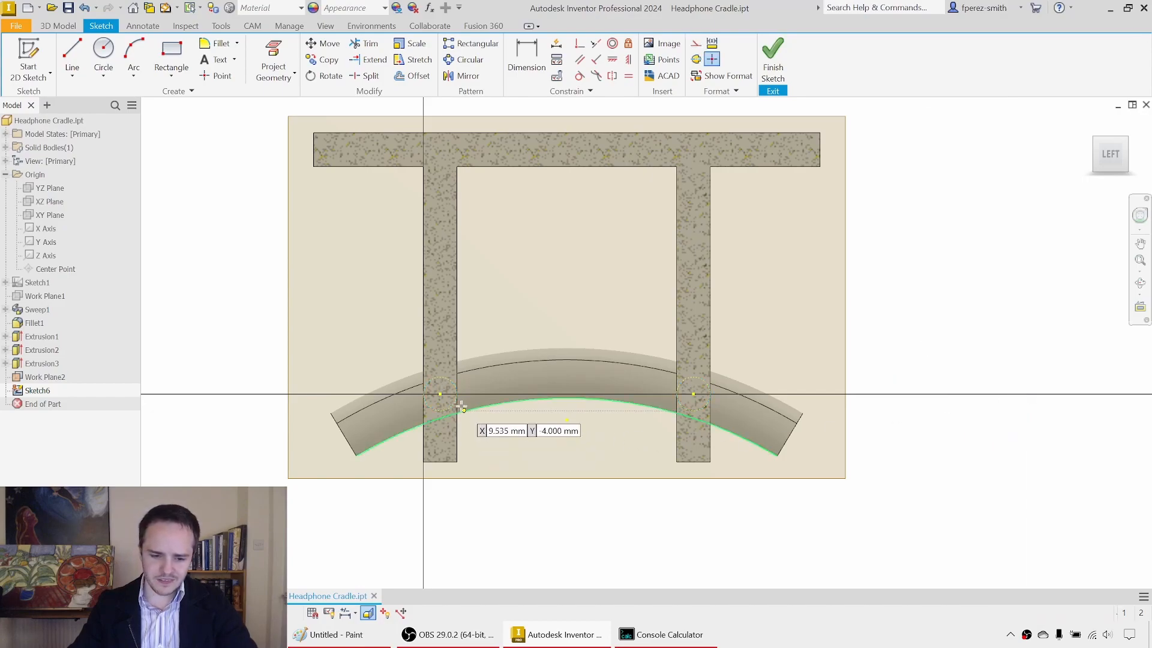
click(440, 394)
click(495, 340)
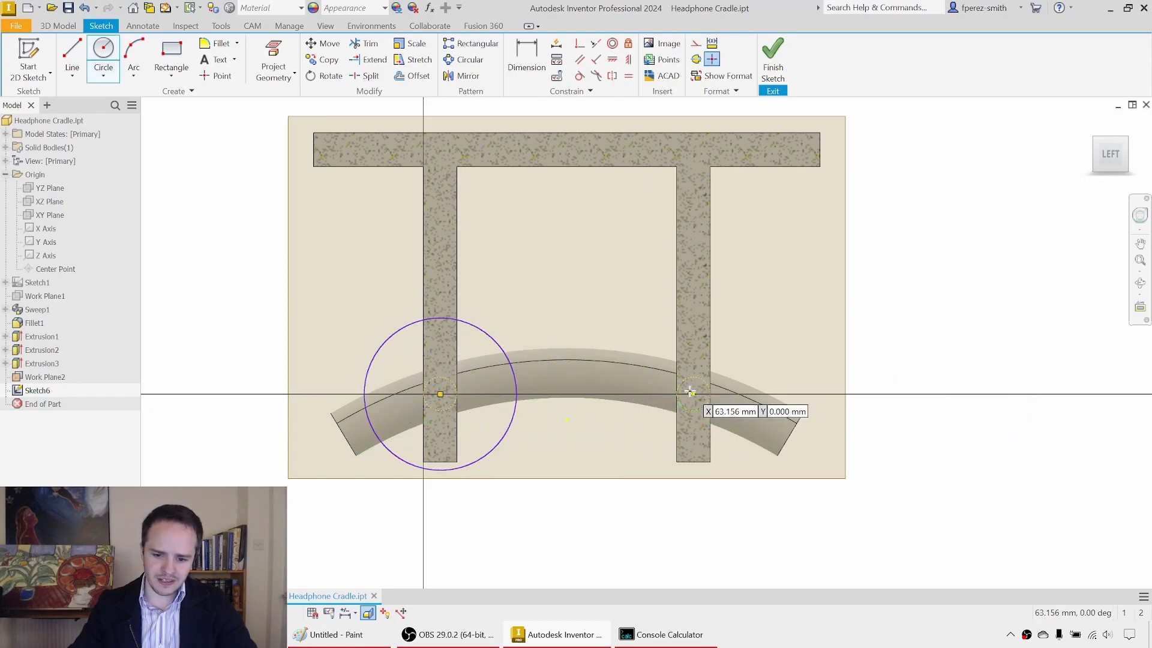
click(693, 394)
click(746, 372)
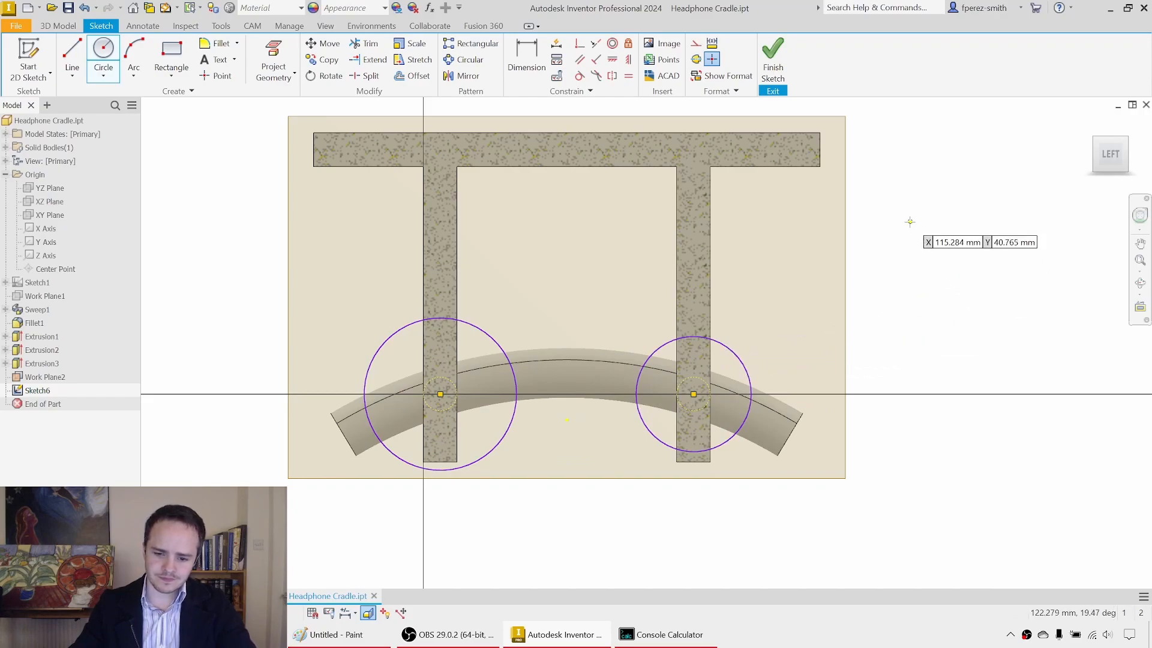
Step: Apply an Equal constraint between the two large circles around the rods
click(628, 76)
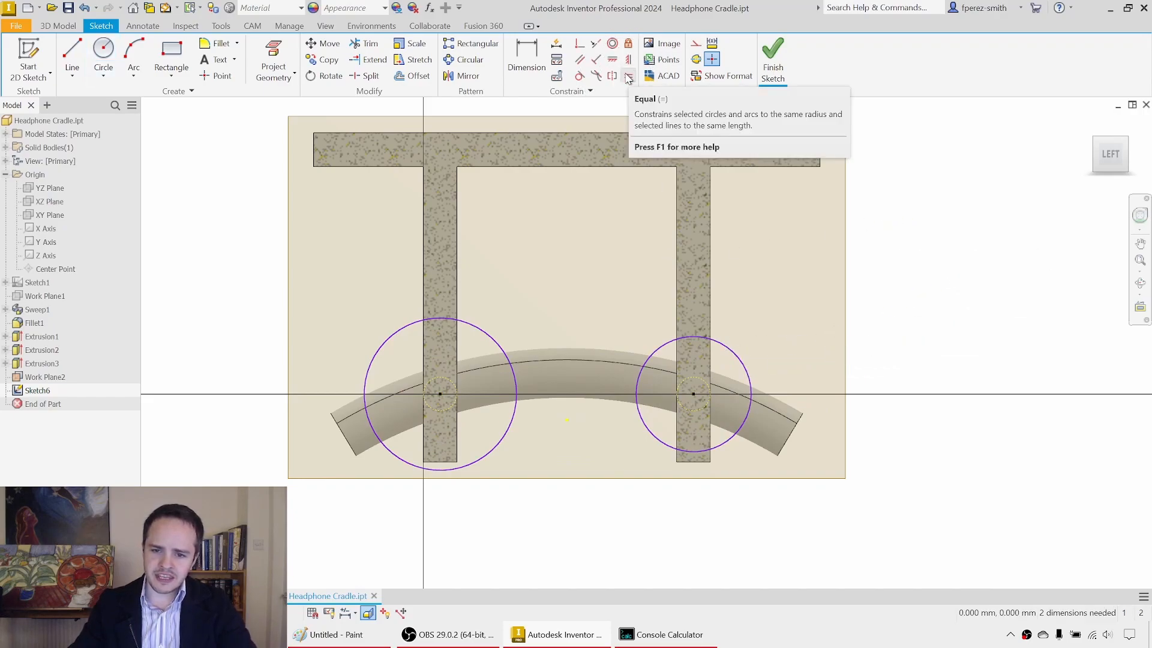
click(493, 340)
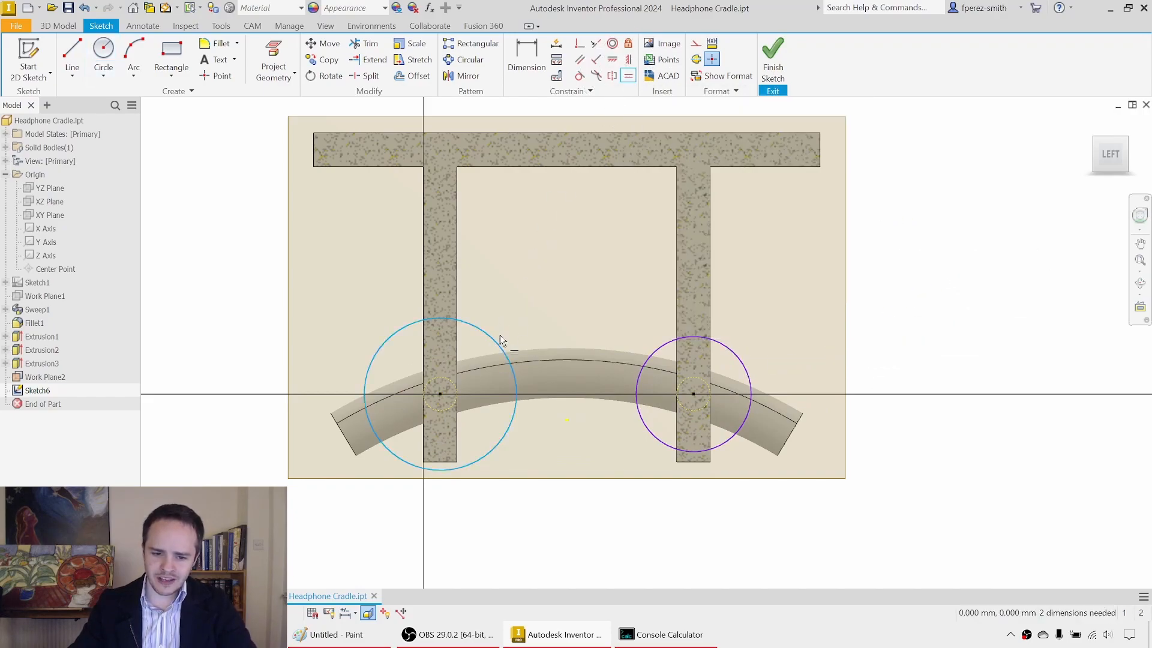
click(654, 352)
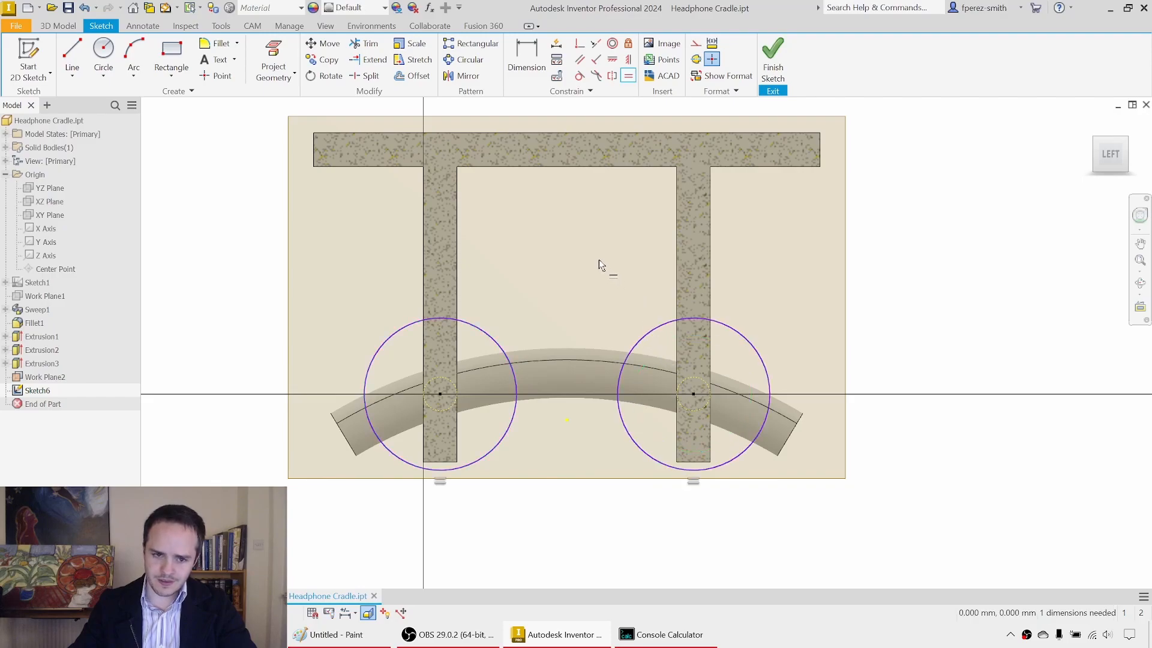
Step: Dimension one of the circles around the rods to a 14 mm diameter and finish the sketch
key(d)
click(387, 340)
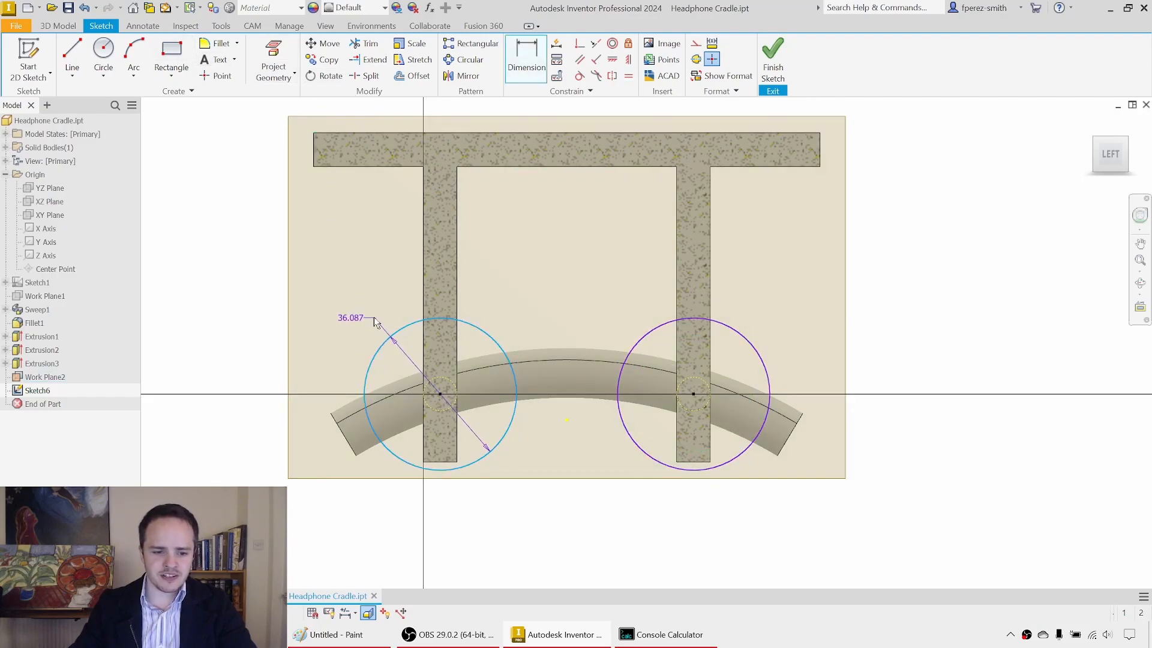
click(348, 287)
text(14)
key(Return)
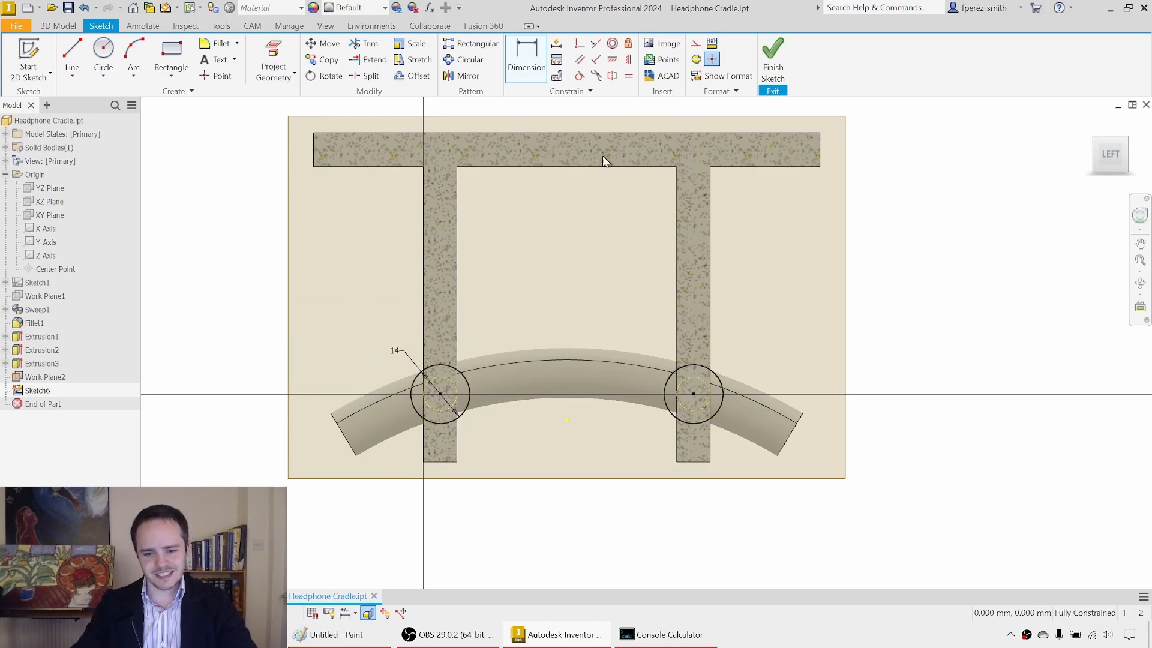
click(774, 66)
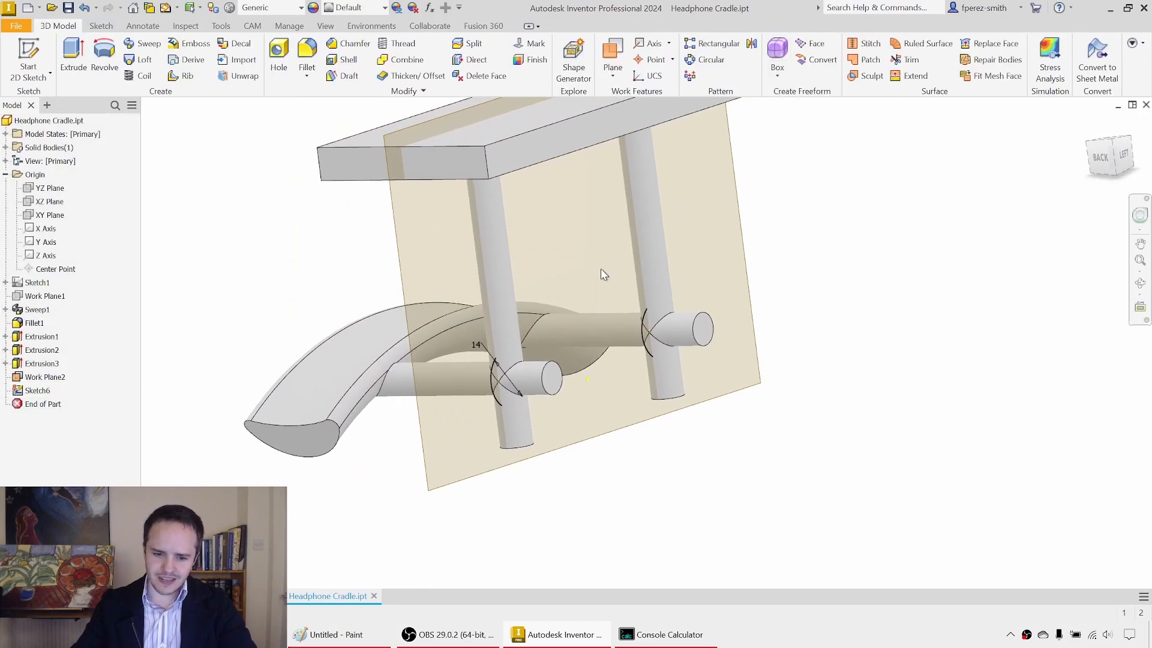
Step: Extrude both 14 mm circles asymmetrically as joined collars, 8 mm away from the saddle and 14 mm towards it
key(e)
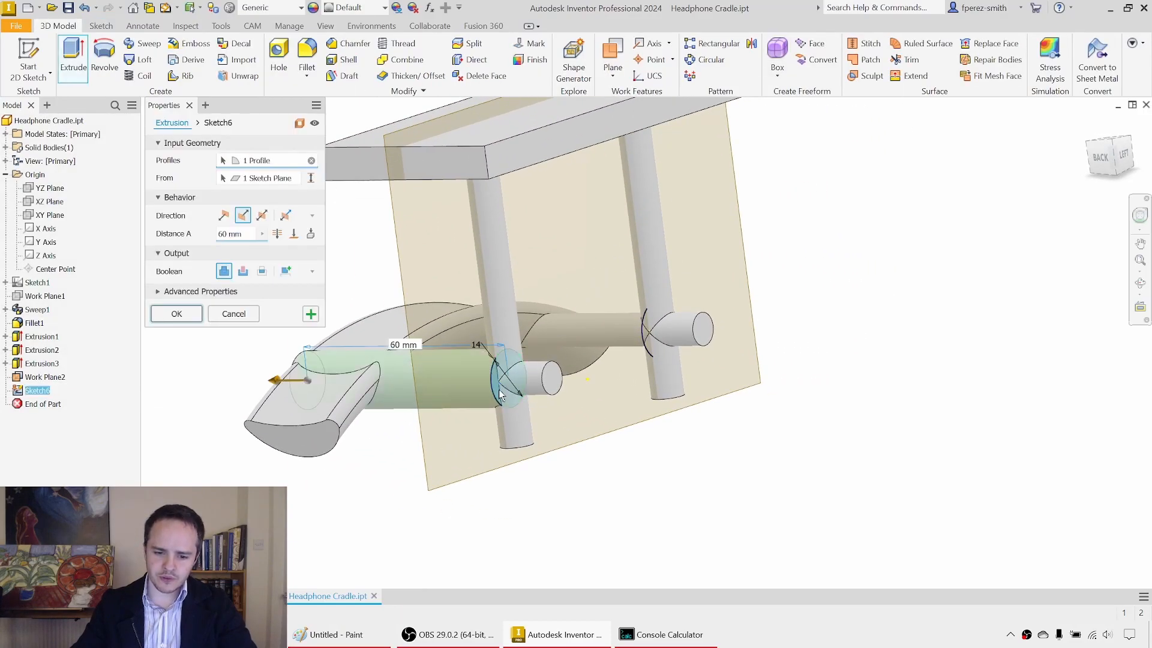
click(650, 354)
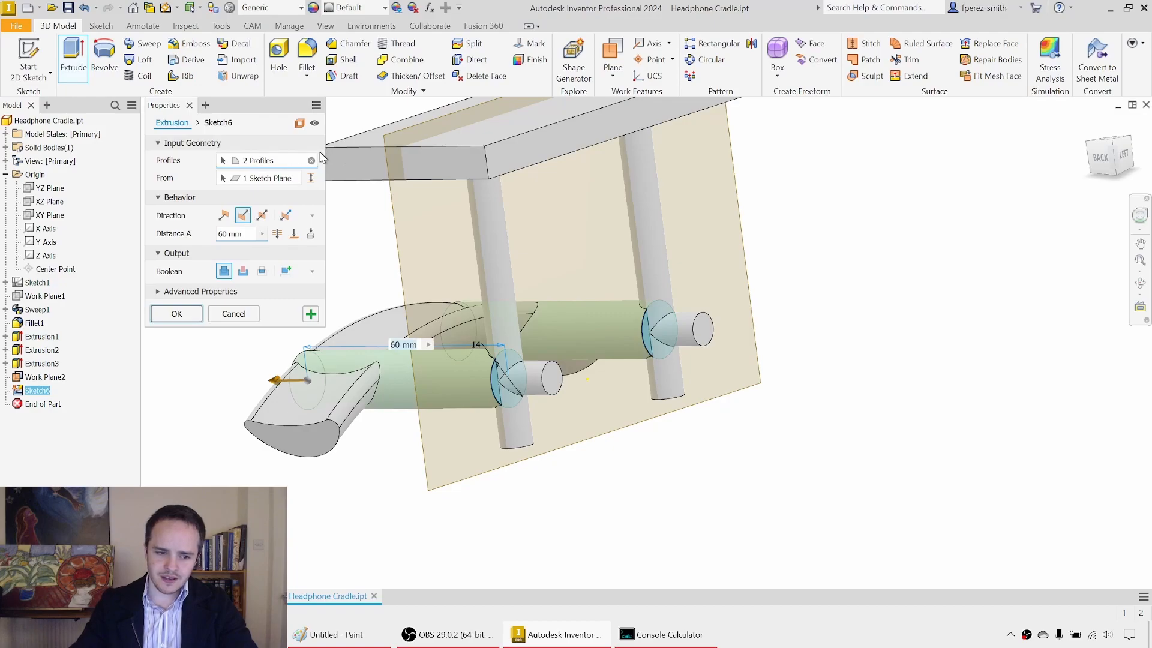
click(287, 216)
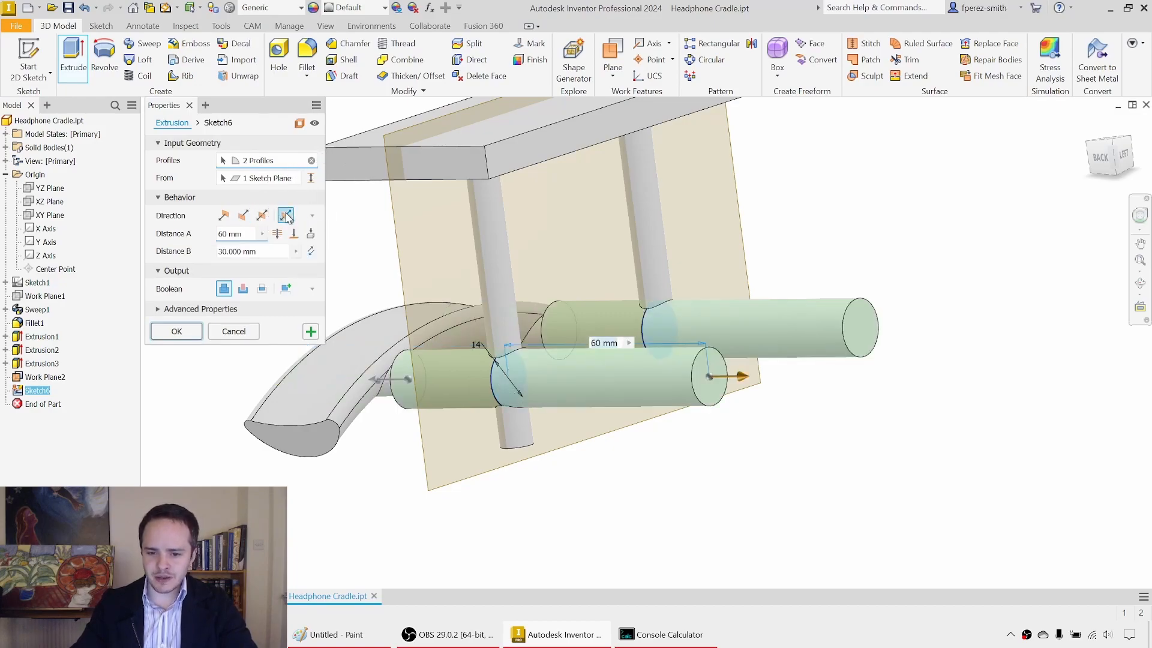
drag(747, 384, 570, 382)
text(8)
drag(379, 389, 438, 387)
text(14)
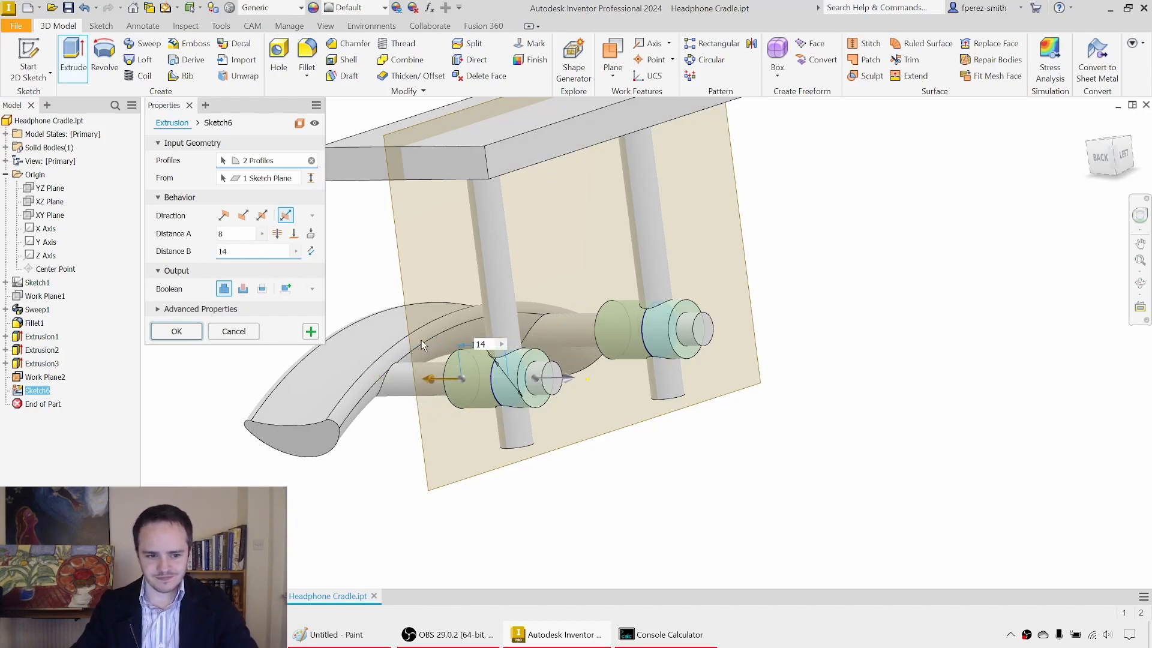
click(223, 289)
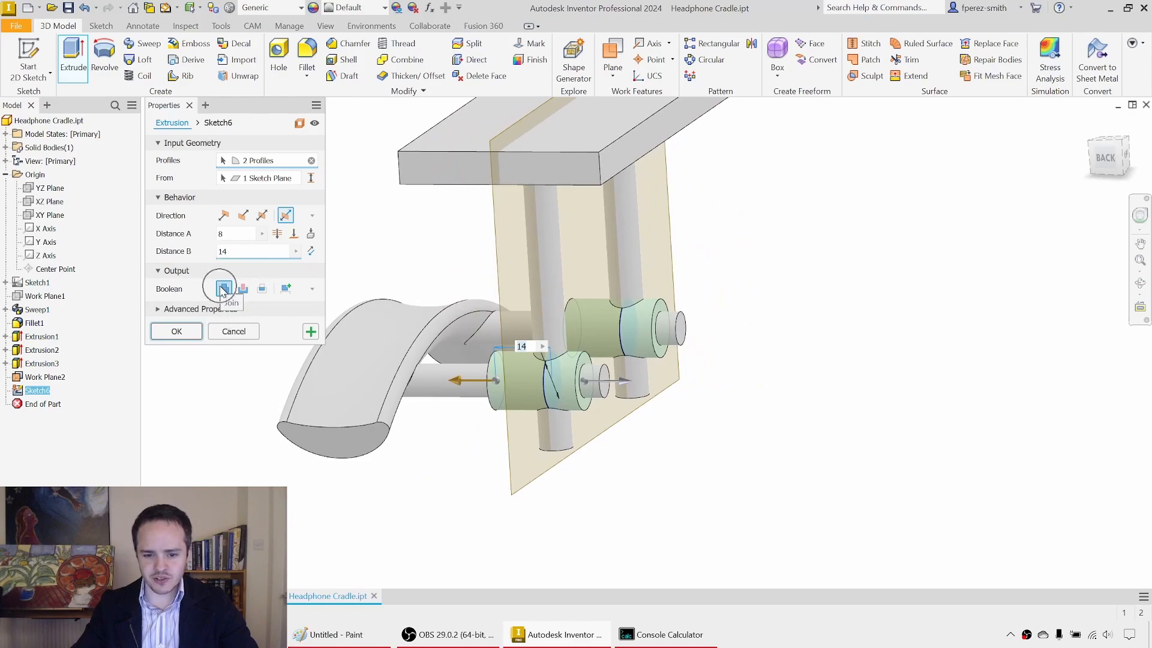
click(178, 331)
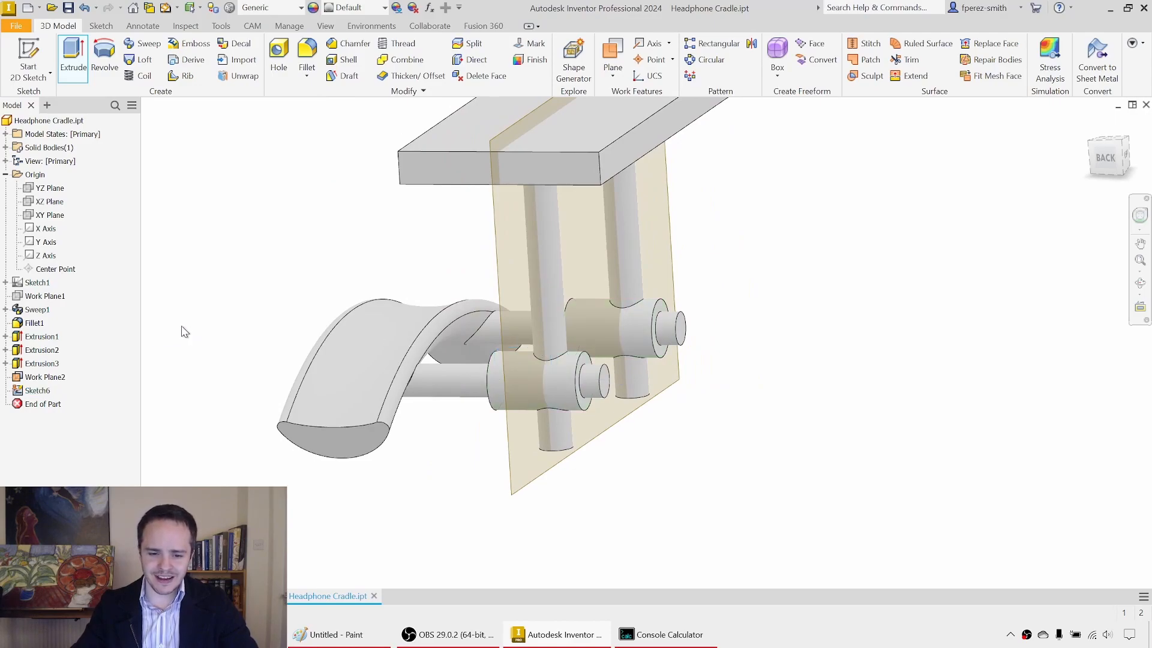
Step: Hide the work plane used for the collar sketch and view the finished collars
shift+middle_drag(570, 235, 539, 237)
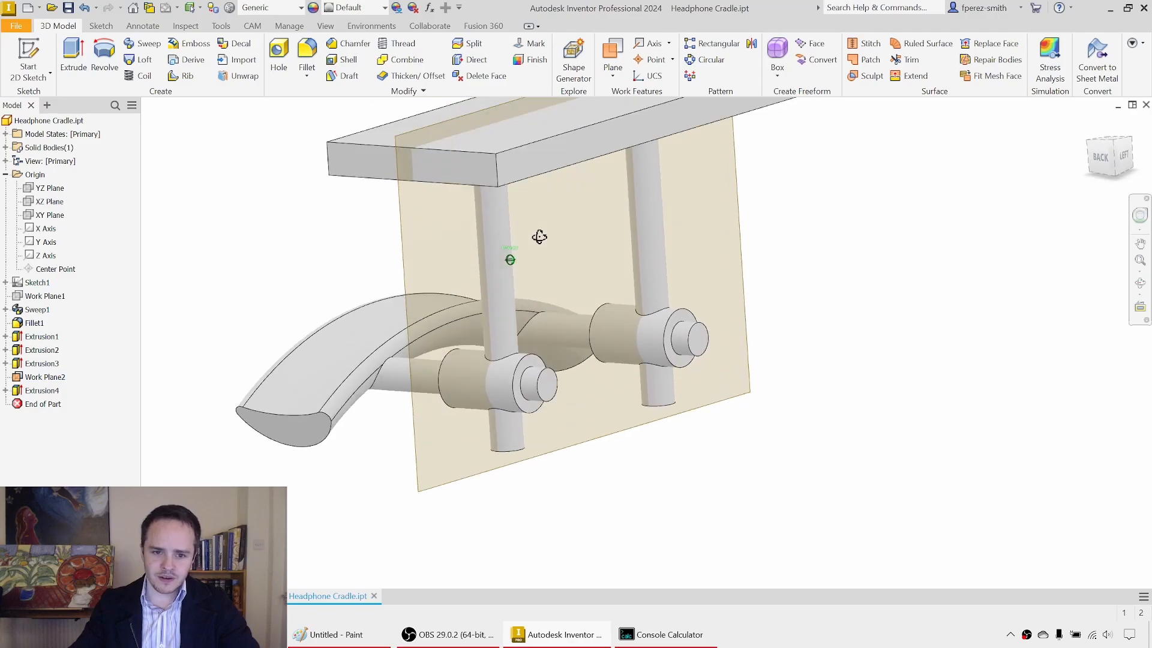
right_click(58, 380)
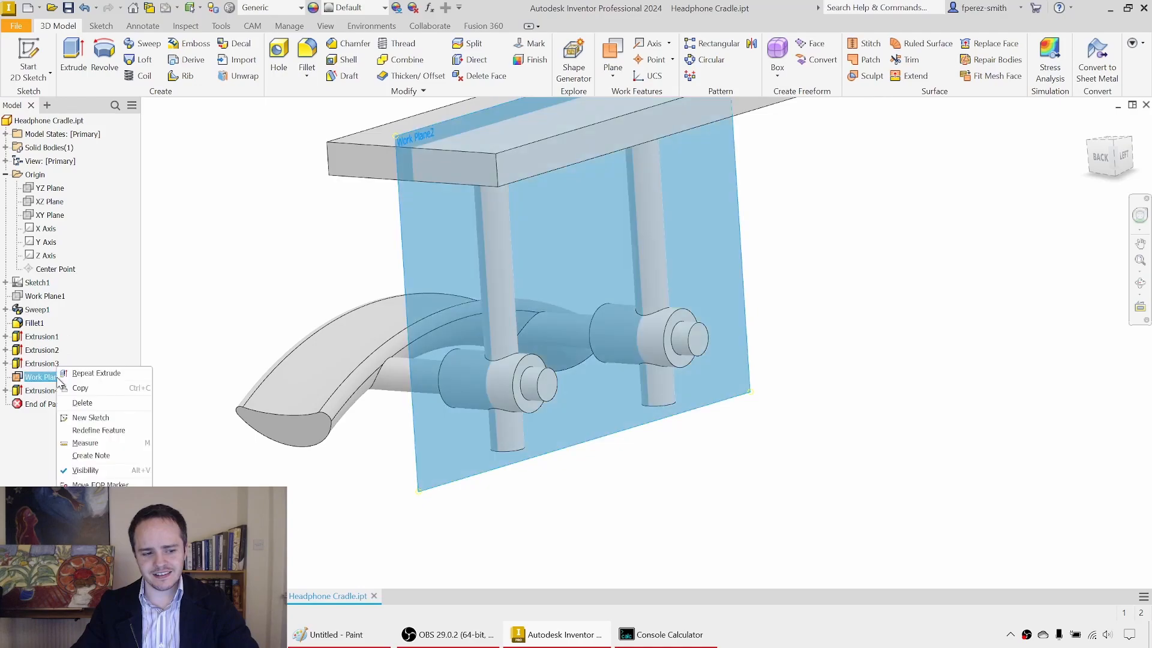
click(108, 471)
mouse_move(285, 262)
shift+middle_down()
mouse_move(340, 291)
mouse_move(421, 283)
shift+middle_up()
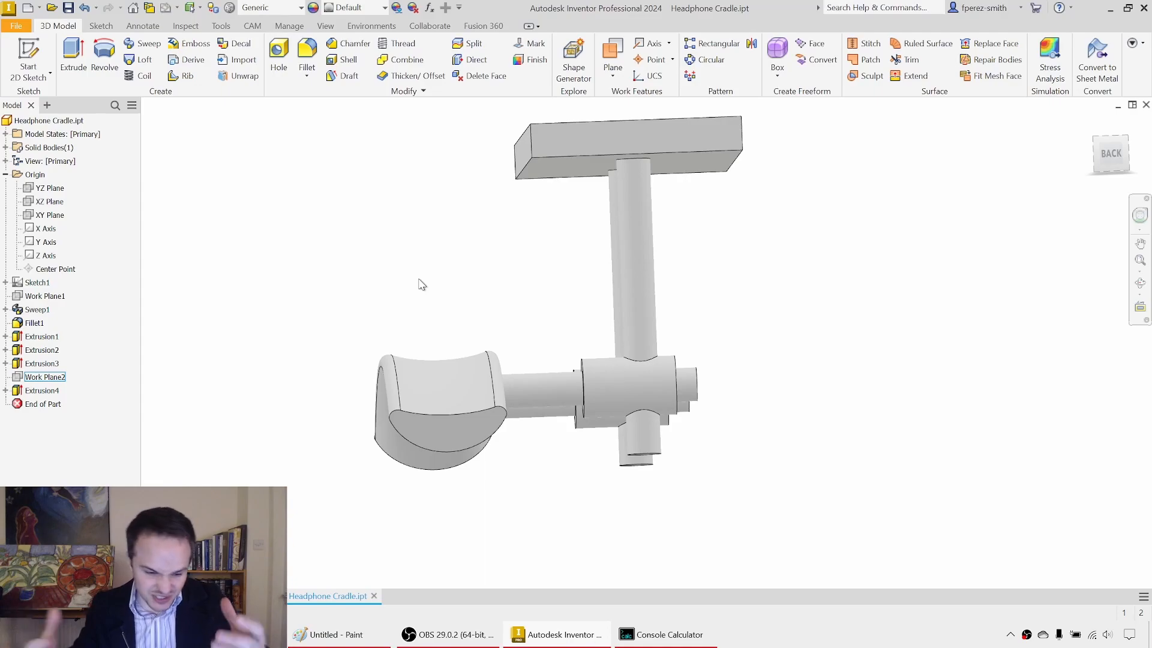
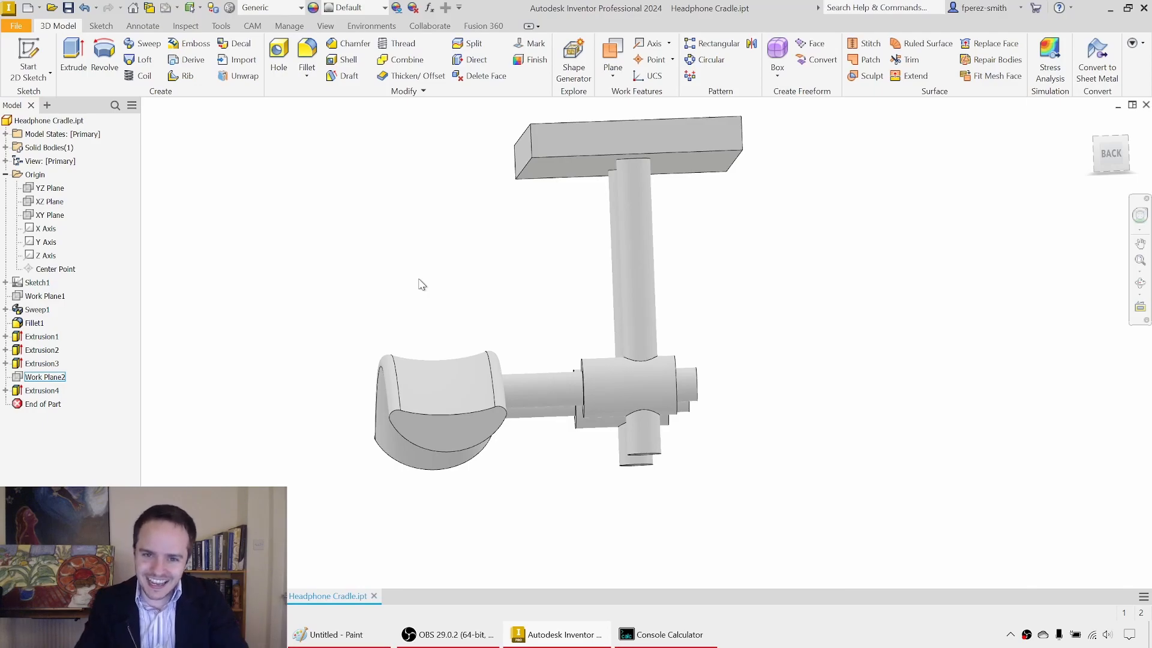
Step: Examine the finished two-piece saddle in the completed reference part and return to the Headphone Cradle.ipt part
mouse_move(822, 284)
shift+middle_down()
mouse_move(810, 226)
mouse_move(766, 265)
mouse_move(796, 281)
mouse_move(861, 262)
mouse_move(790, 265)
mouse_move(809, 257)
mouse_move(817, 227)
mouse_move(746, 136)
mouse_move(694, 304)
mouse_move(497, 260)
mouse_move(412, 305)
shift+middle_up()
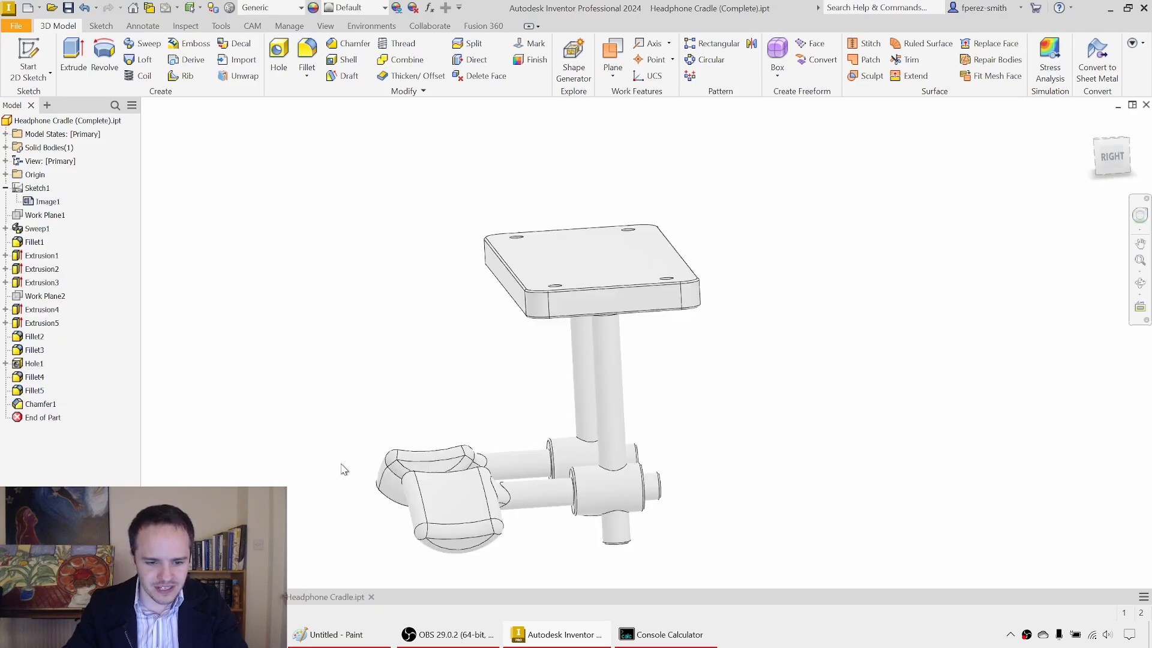
mouse_move(343, 469)
shift+middle_down()
mouse_move(527, 334)
mouse_move(596, 359)
mouse_move(622, 348)
shift+middle_up()
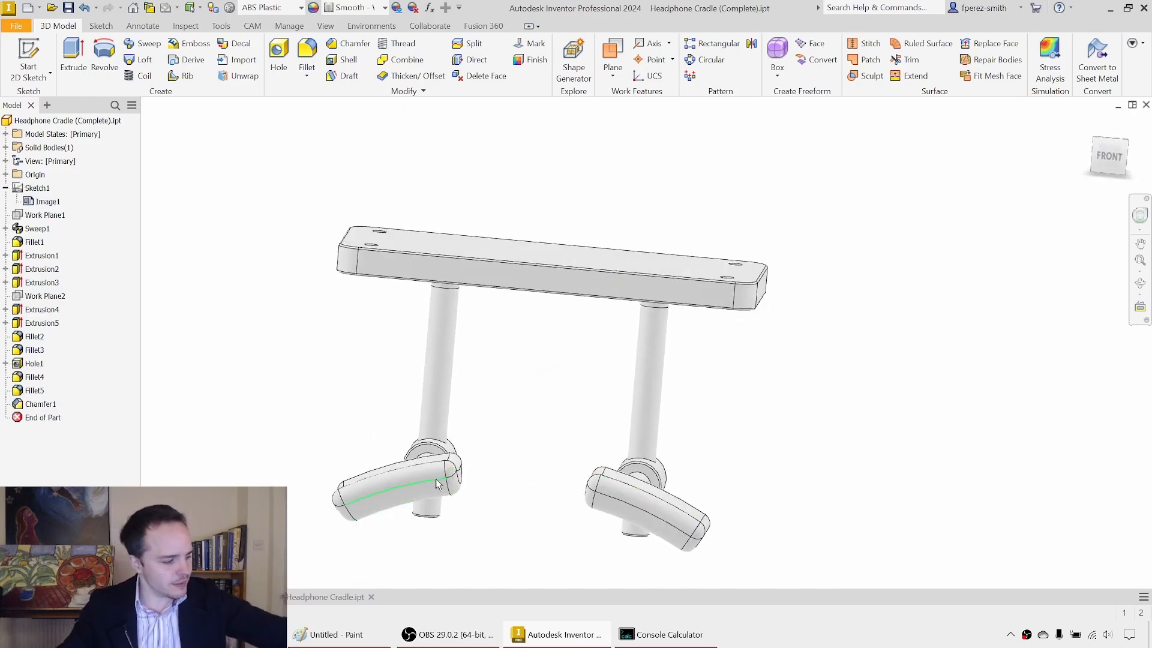
mouse_move(436, 478)
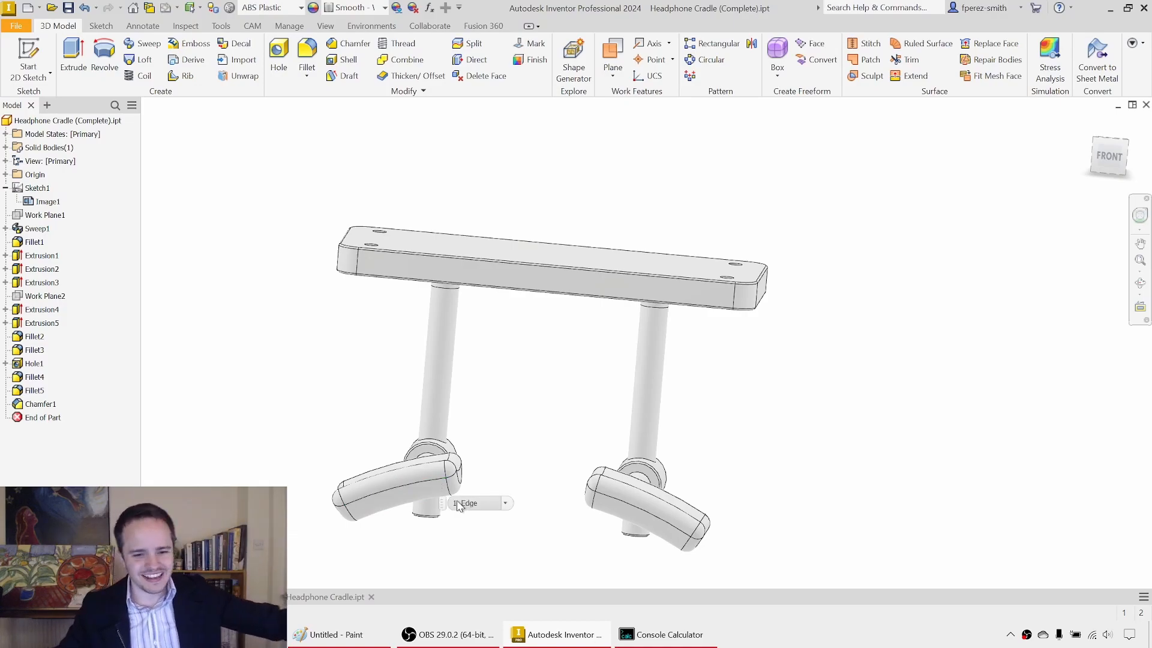
click(324, 597)
shift+middle_drag(468, 304, 462, 335)
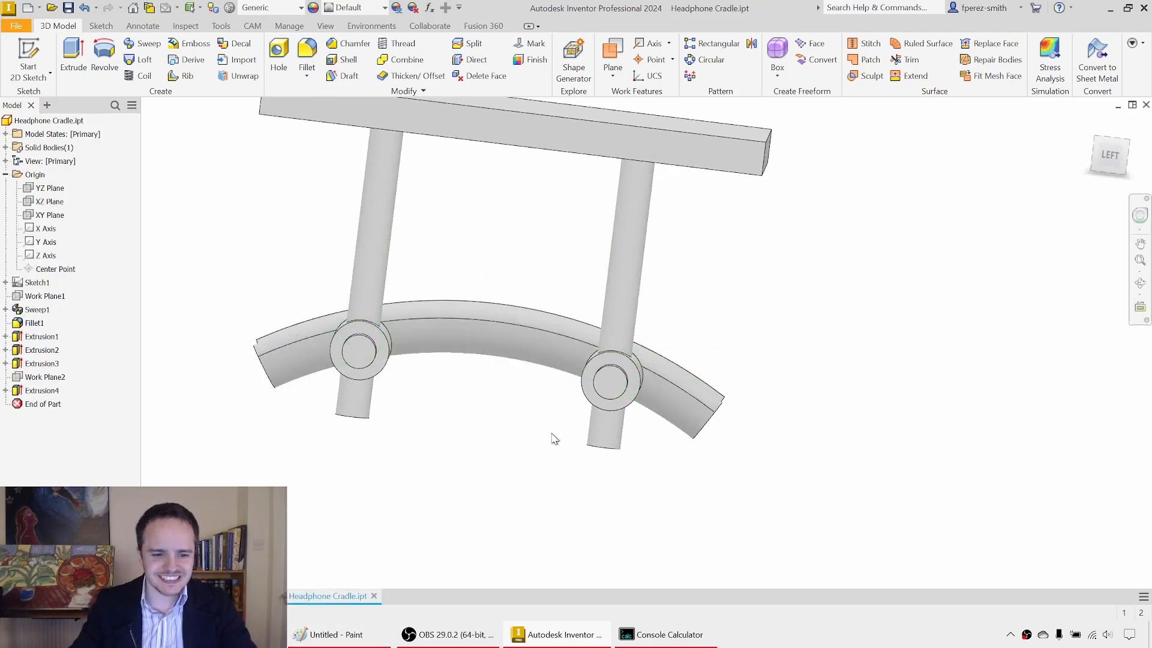
Step: Orient the model square to its left side and start a 2D sketch on the circular end face of one rod
click(1125, 166)
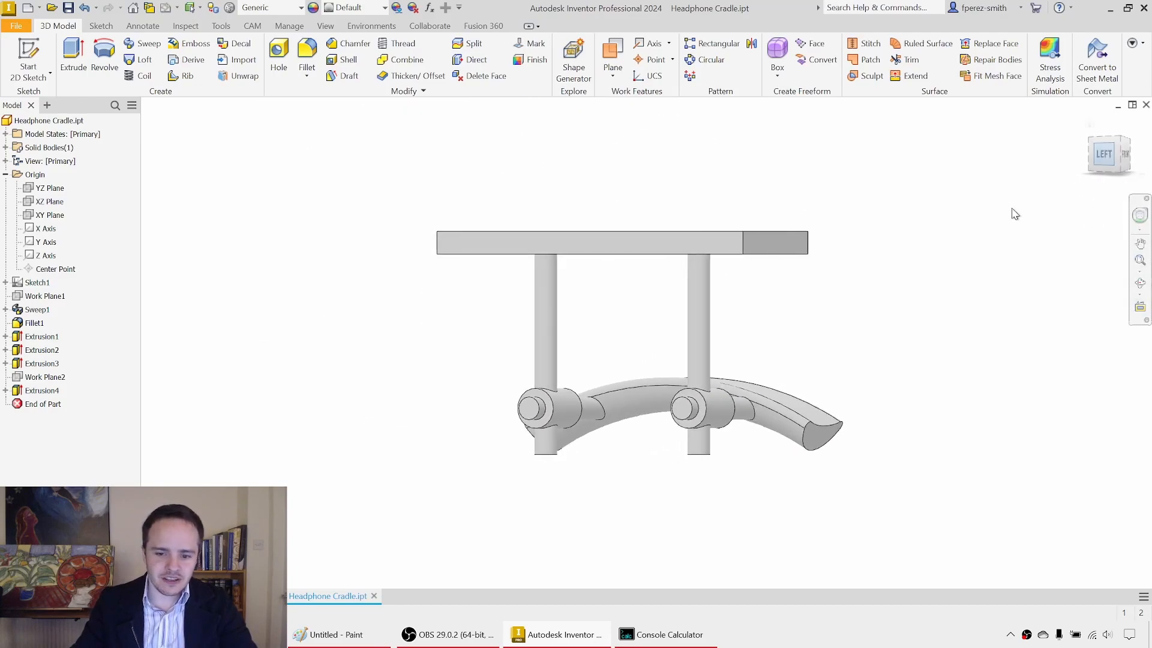
middle_drag(756, 302, 732, 311)
scroll(732, 311, down, 1)
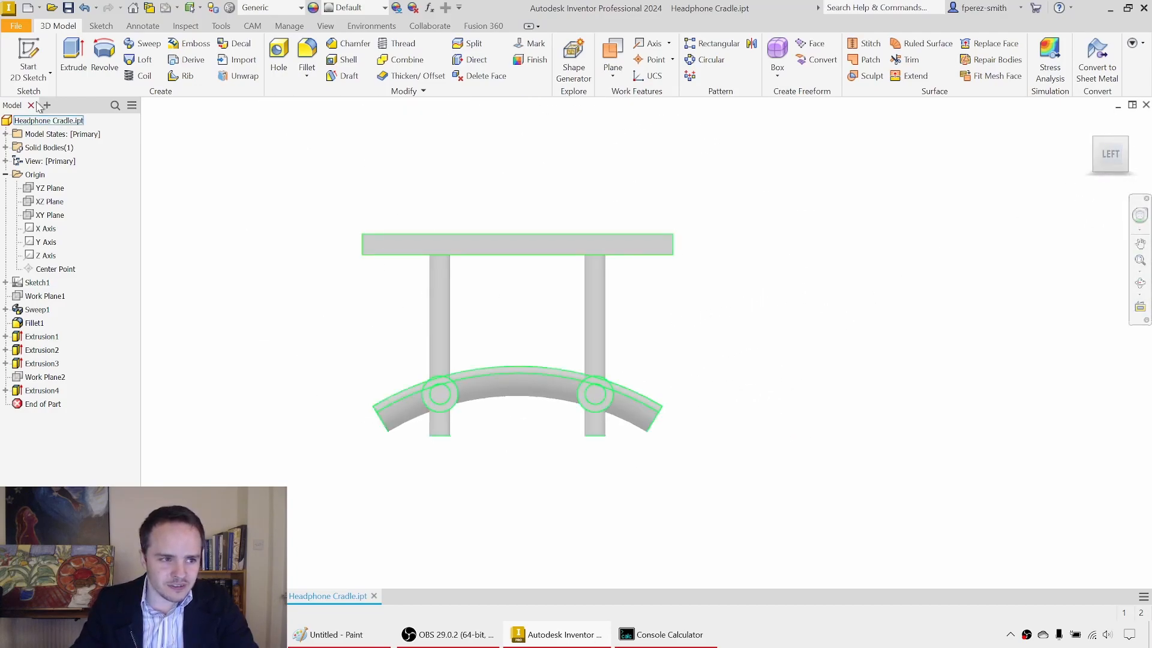
click(43, 56)
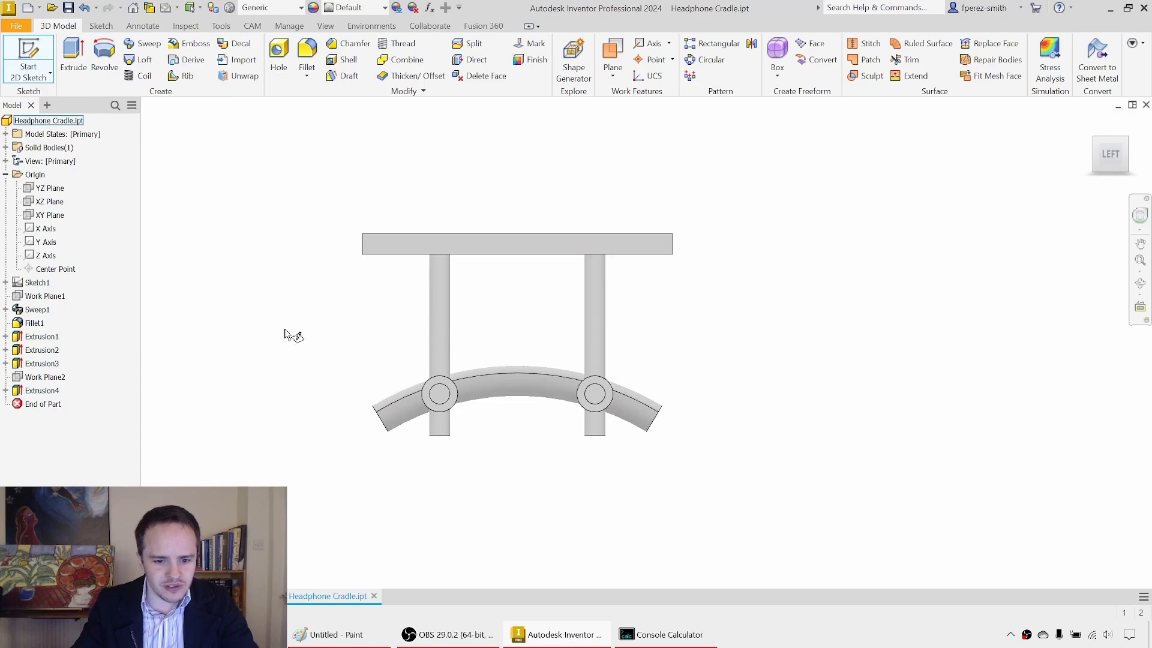
click(440, 393)
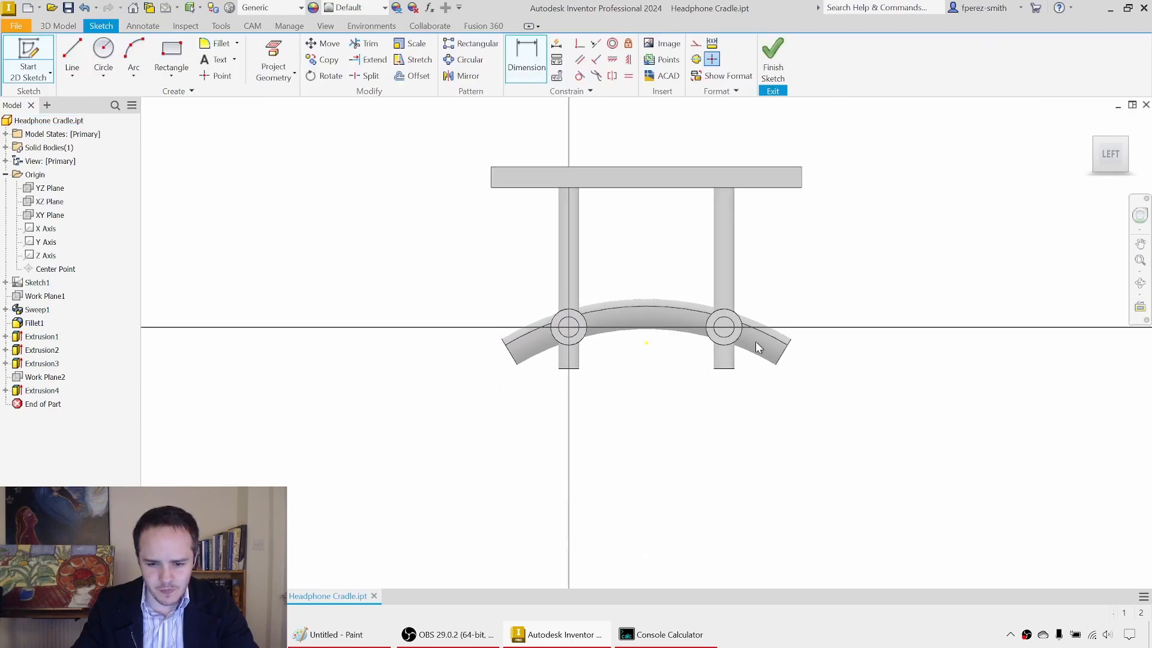
Step: Project the two slanted end edges of the saddle into the sketch
click(288, 60)
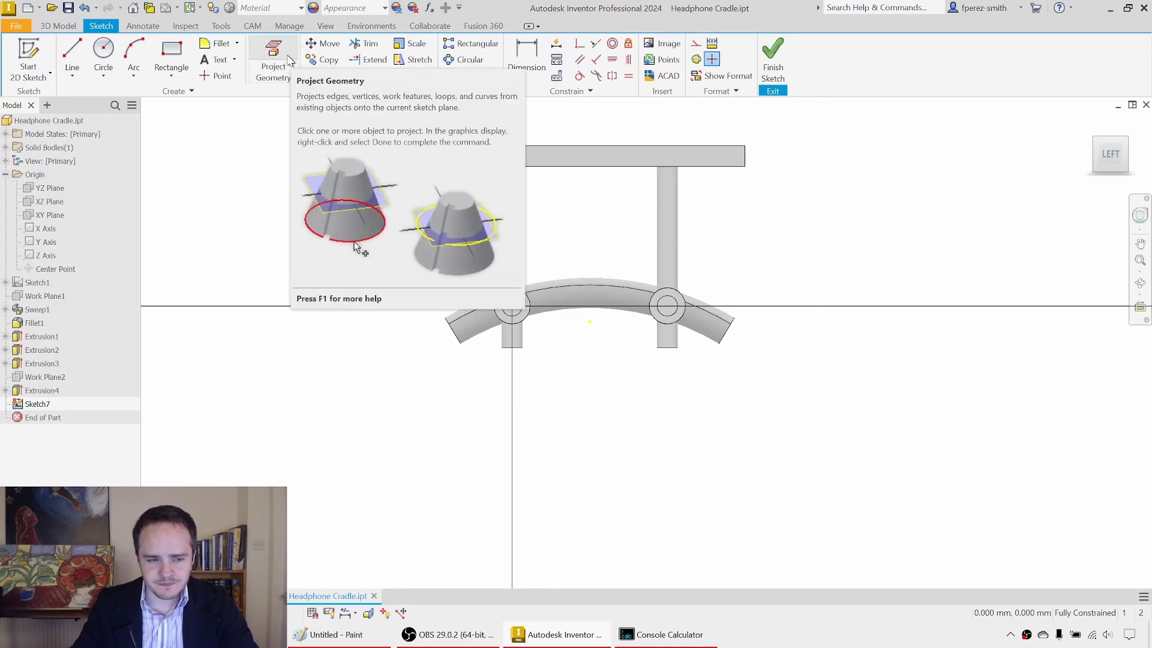
scroll(462, 365, down, 3)
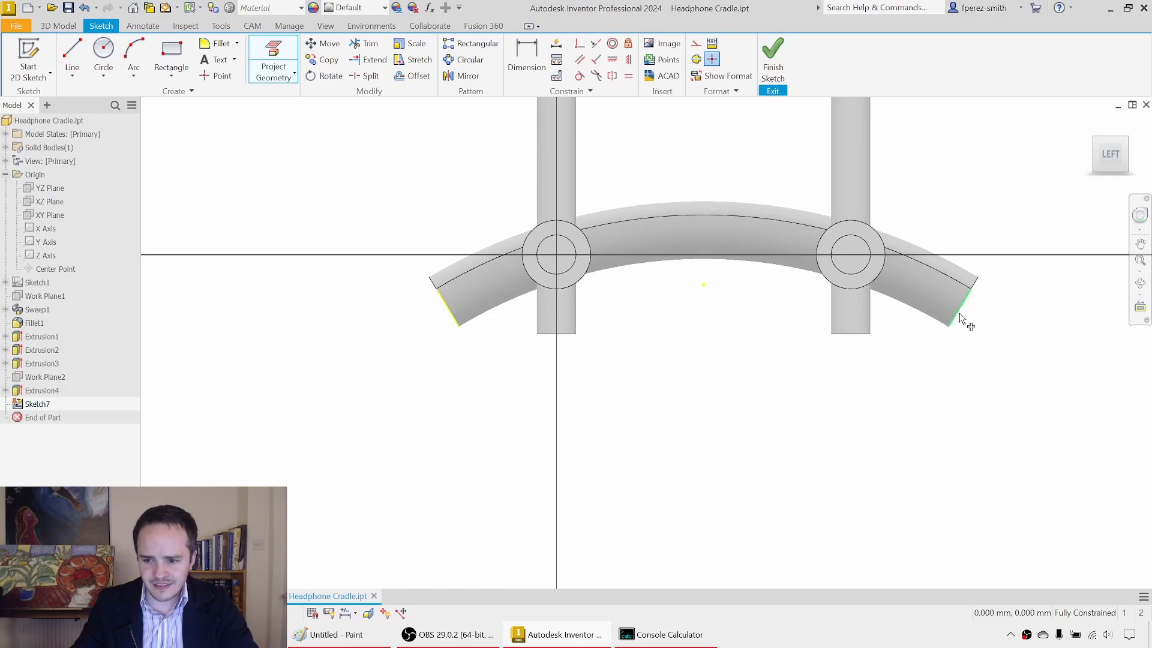
scroll(924, 423, up, 2)
middle_drag(892, 396, 819, 431)
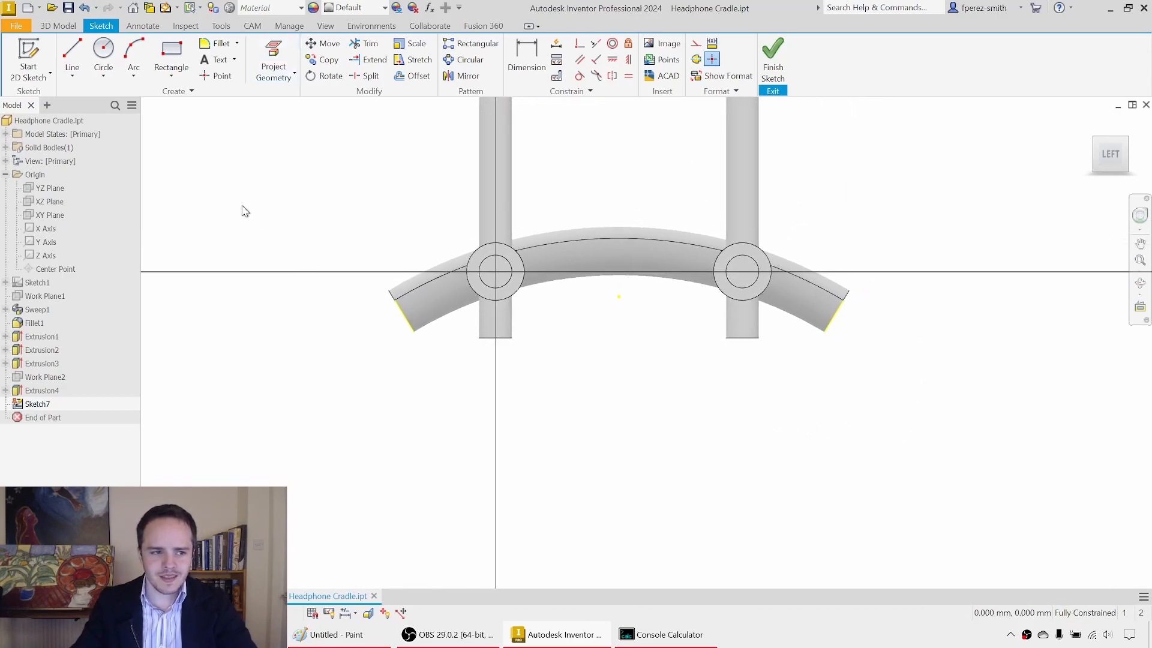
Step: Draw two lines from the lower corners of the saddle ends to a shared point centrally below the saddle
click(70, 53)
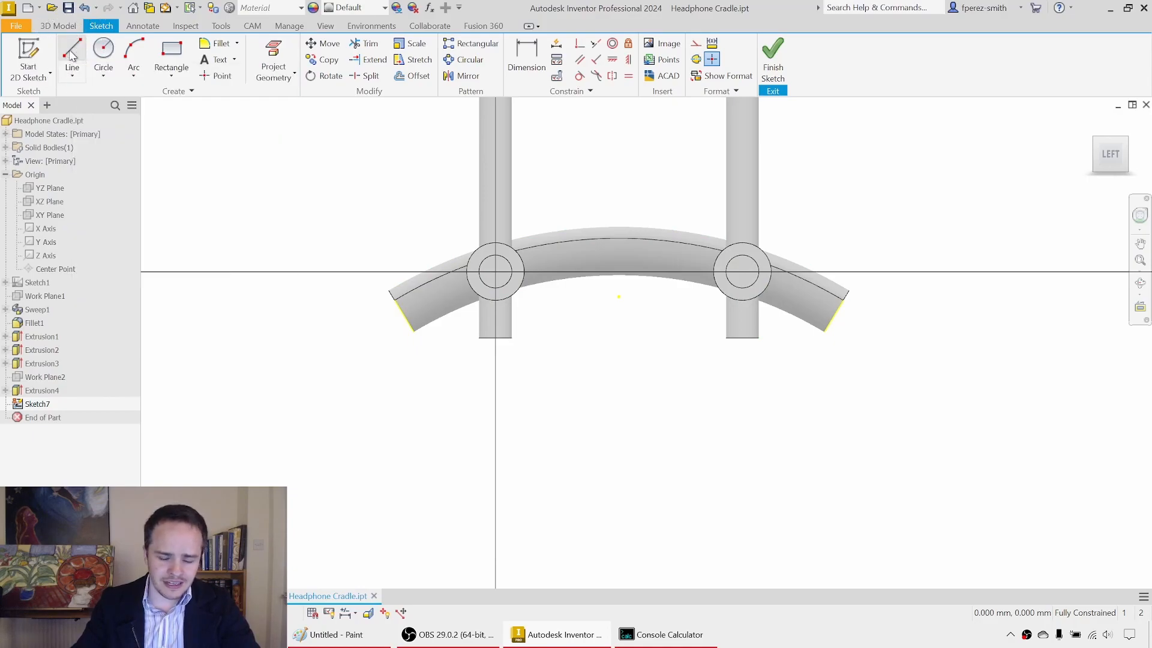
click(414, 331)
click(619, 454)
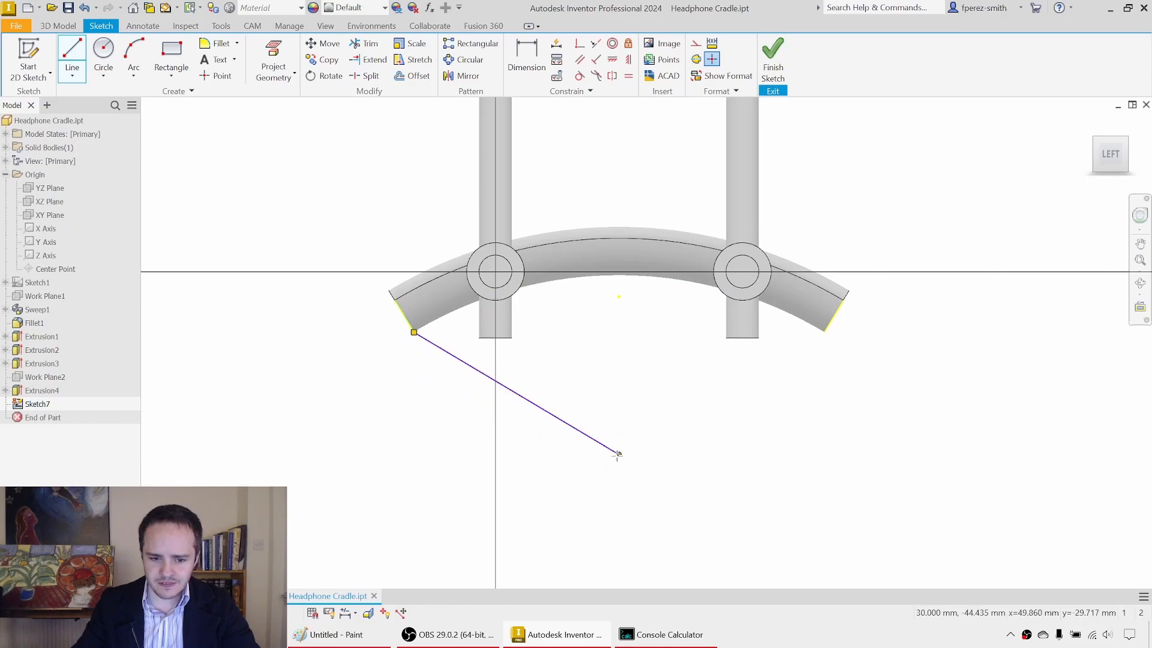
click(825, 333)
key(Escape)
drag(620, 455, 610, 502)
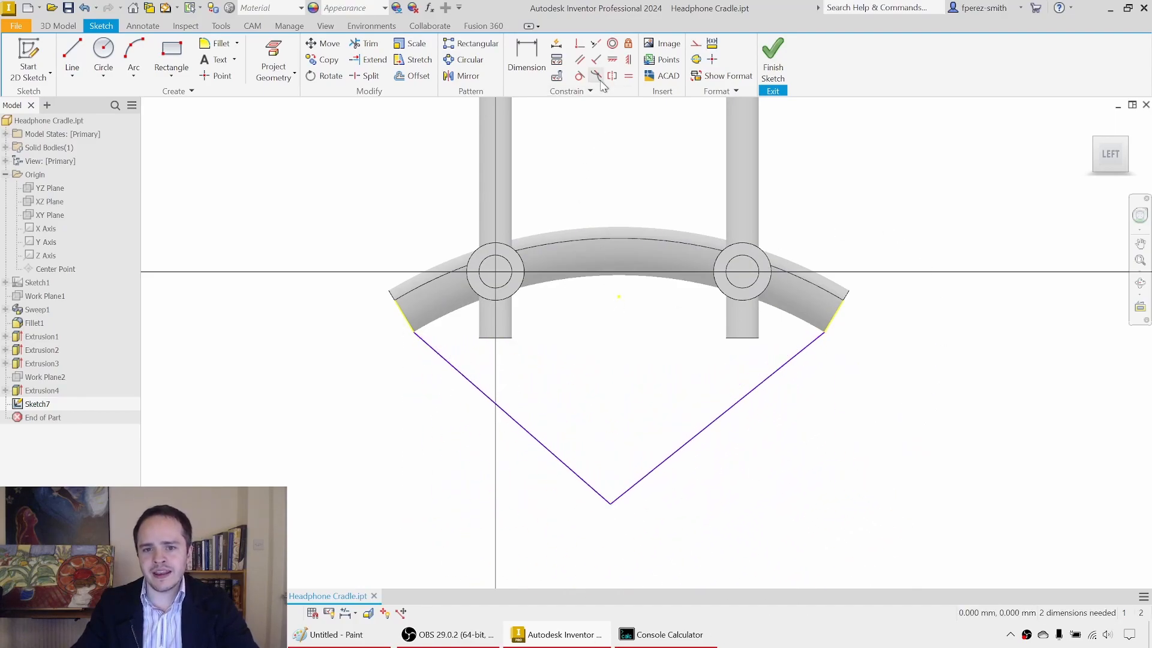
Step: Make each of the two lines collinear with the projected saddle end edge it starts from
click(600, 48)
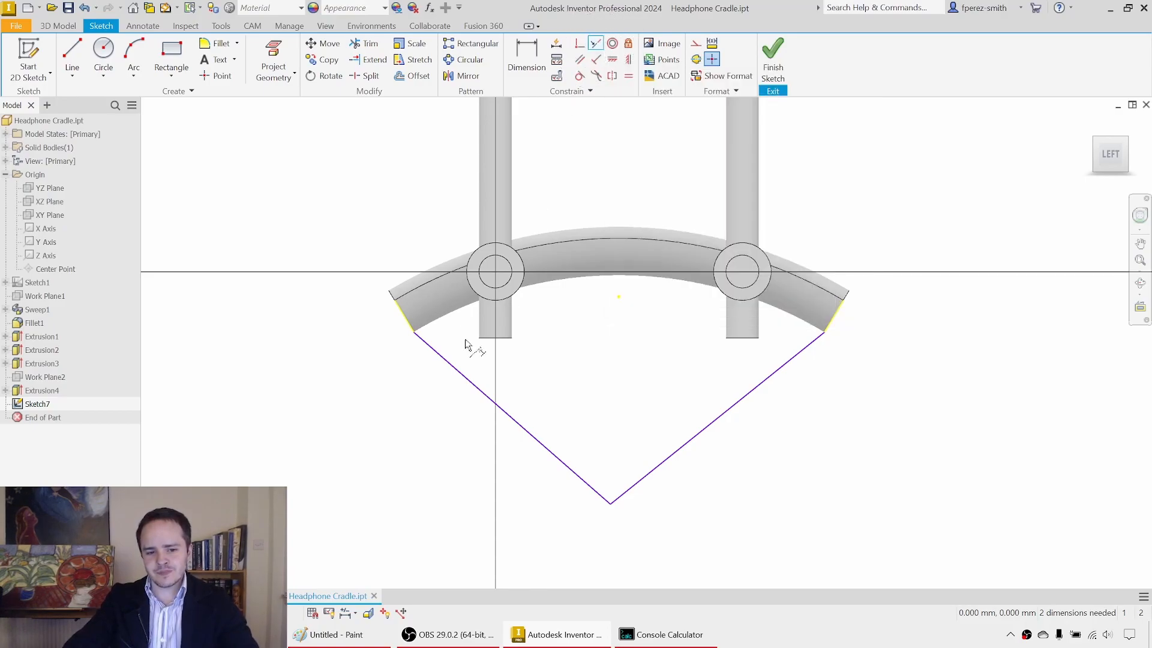
click(413, 327)
click(545, 447)
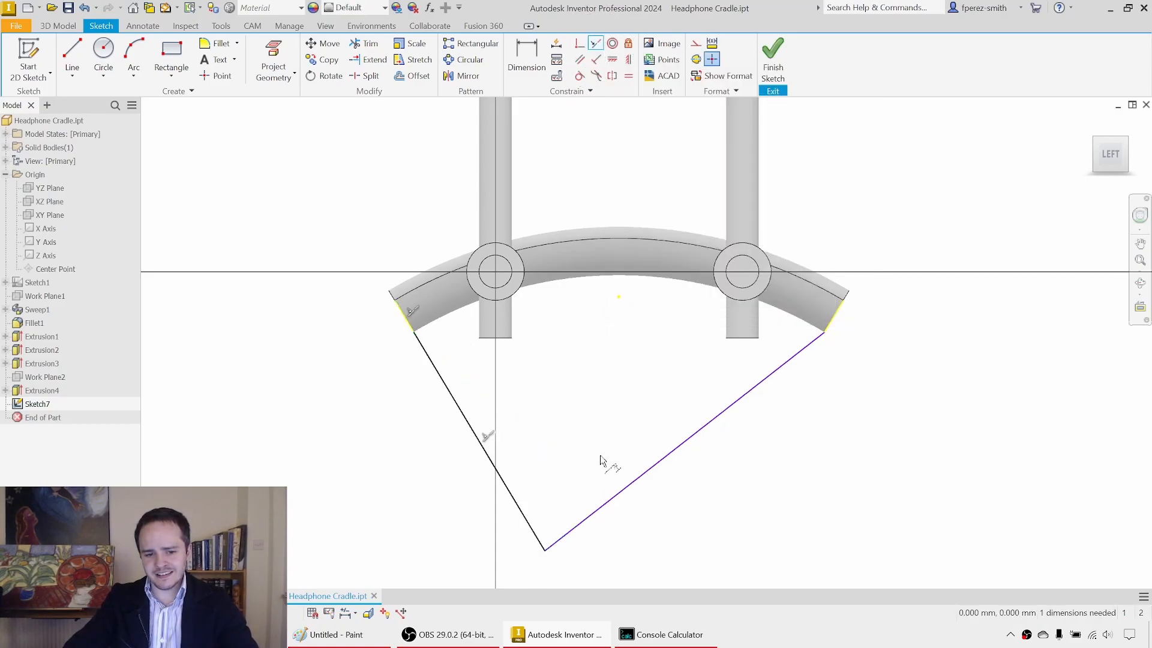
click(832, 322)
click(815, 343)
scroll(844, 351, down, 2)
middle_drag(844, 352, 820, 265)
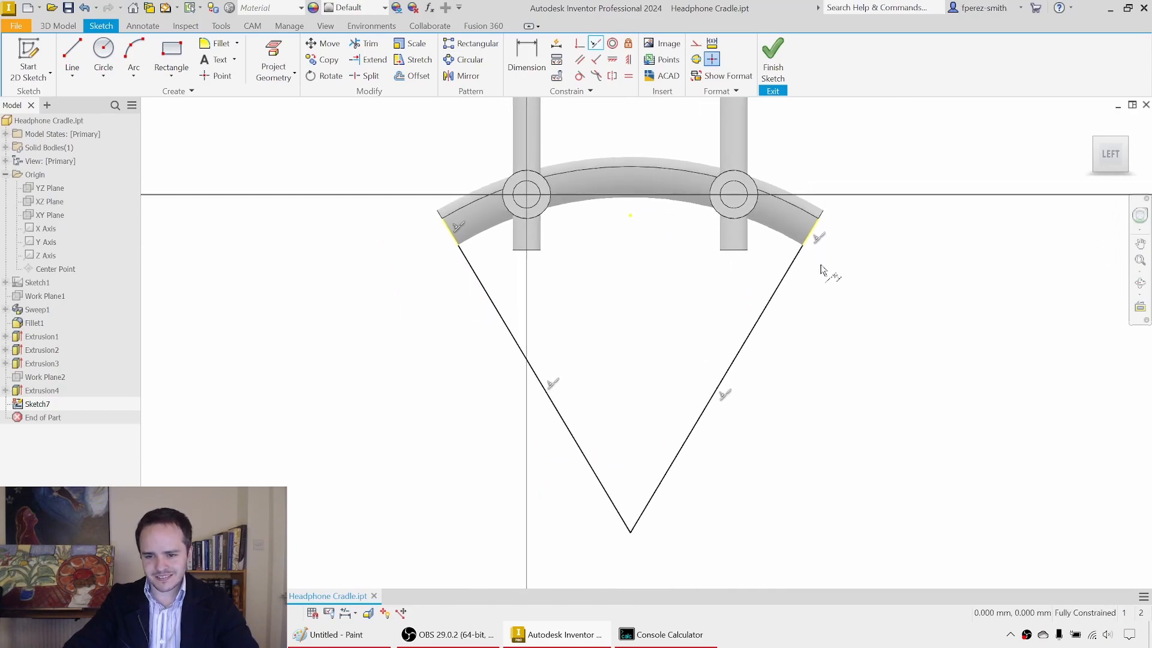
middle_drag(739, 266, 724, 309)
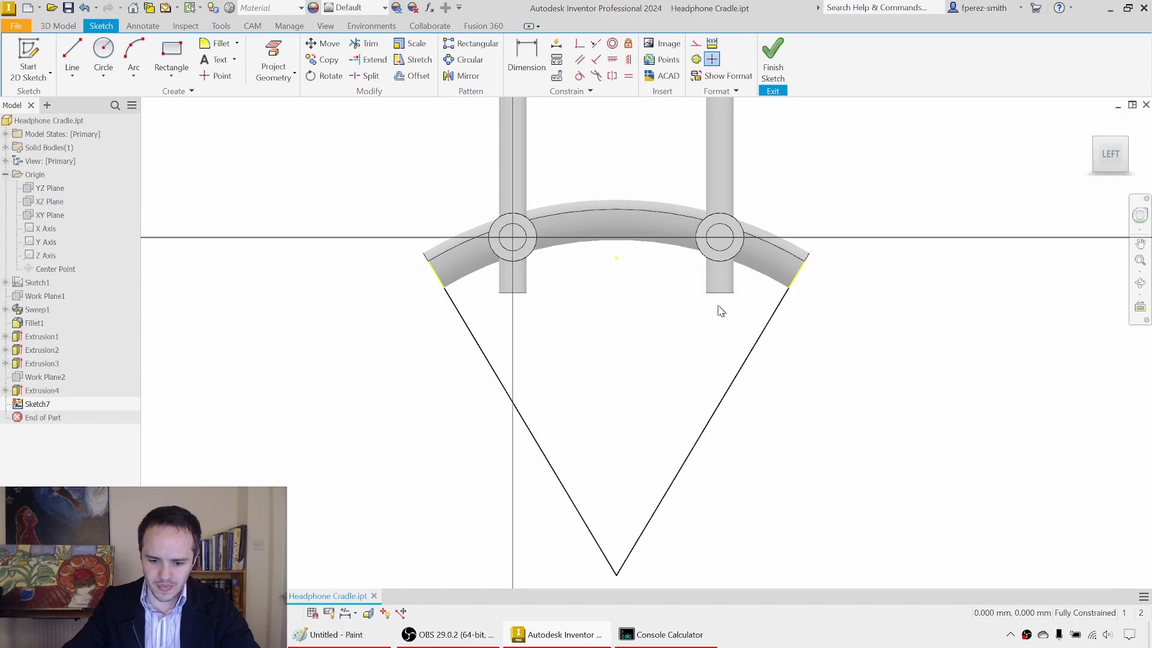
Step: Draw a narrow triangle from the lines' common lower point, crossing the saddle and closed by a horizontal edge above it
click(73, 54)
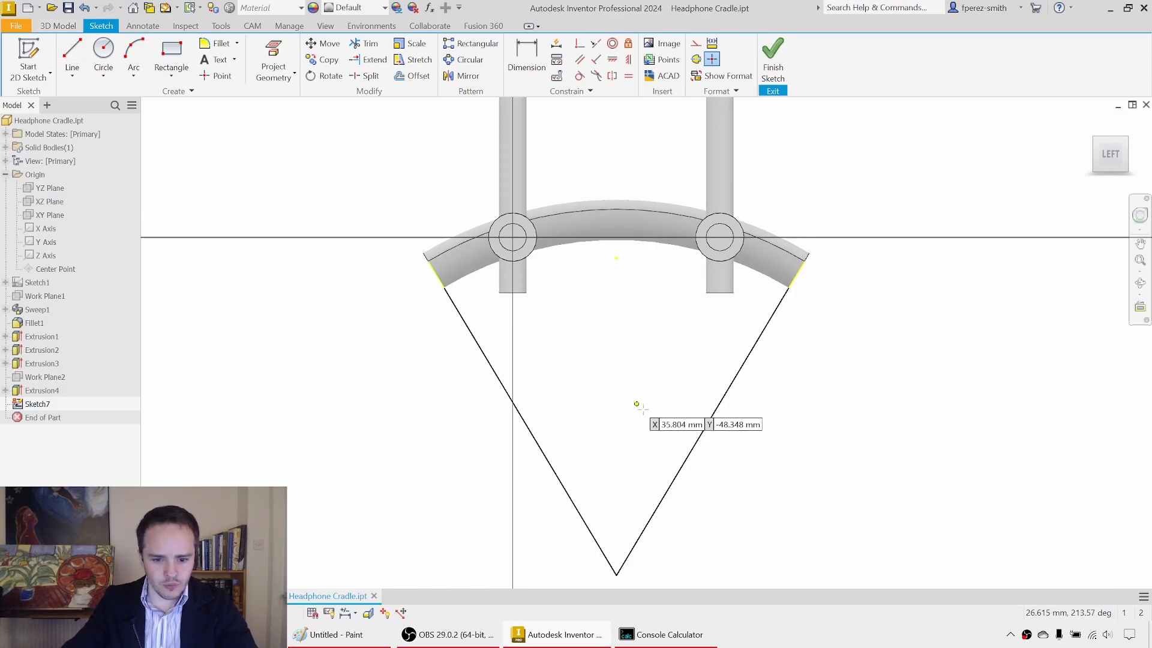
click(616, 575)
click(556, 161)
click(670, 161)
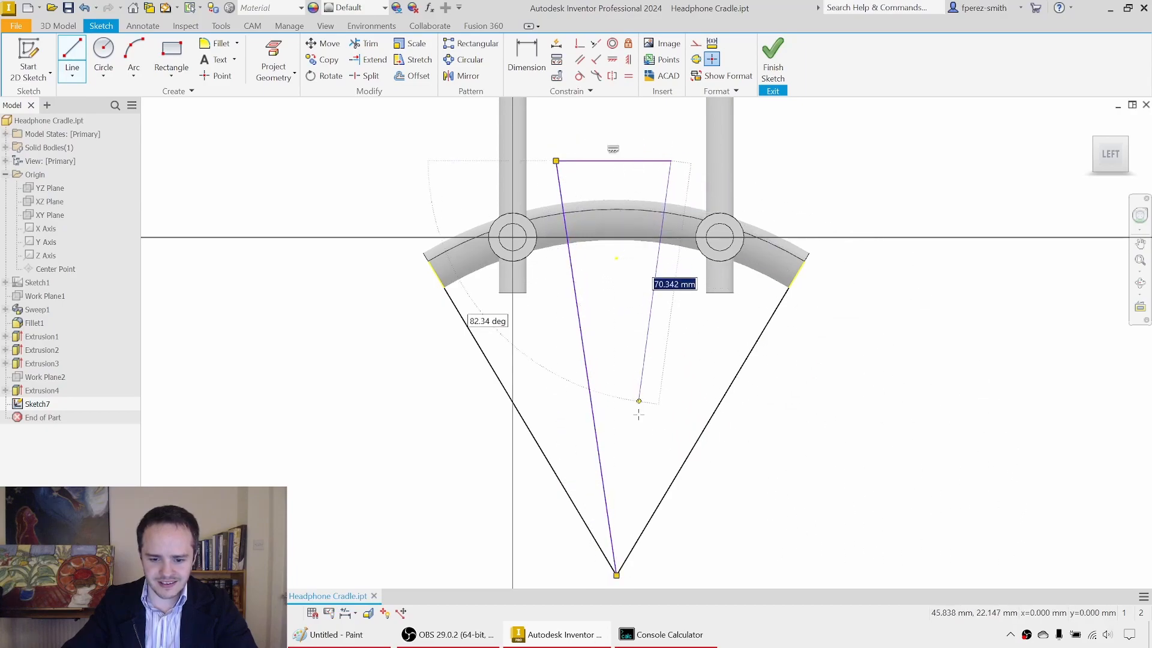
click(616, 575)
key(Escape)
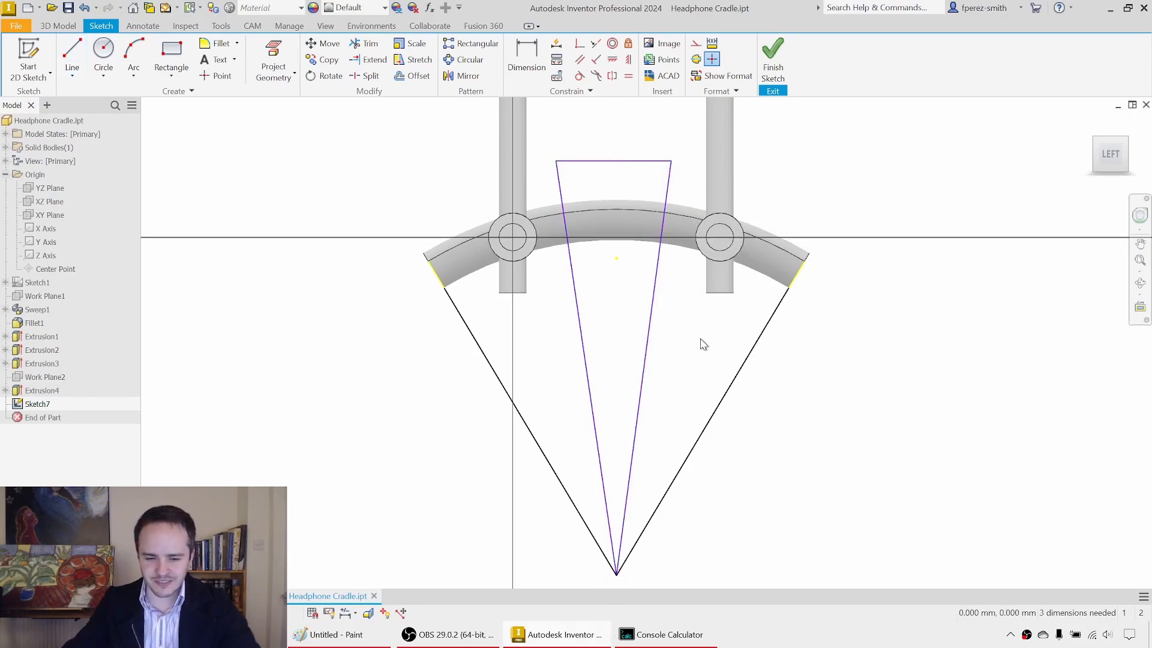
drag(670, 161, 558, 171)
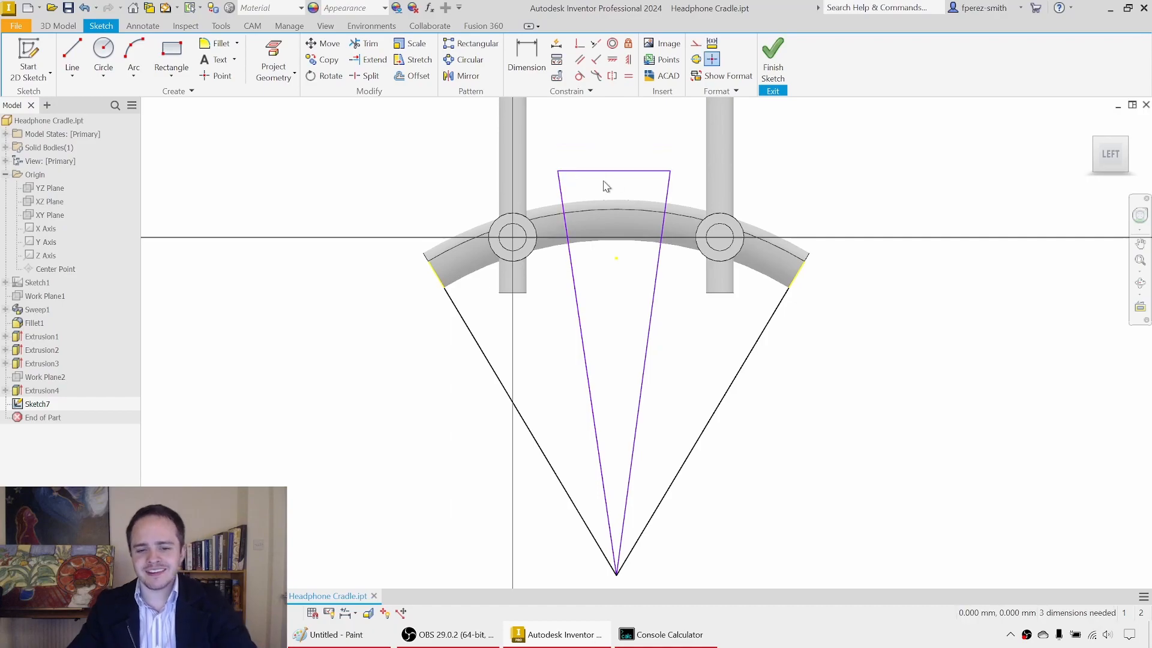
Step: Dimension the angle between the left outer line and the left side of the triangle to 20 degrees
click(530, 62)
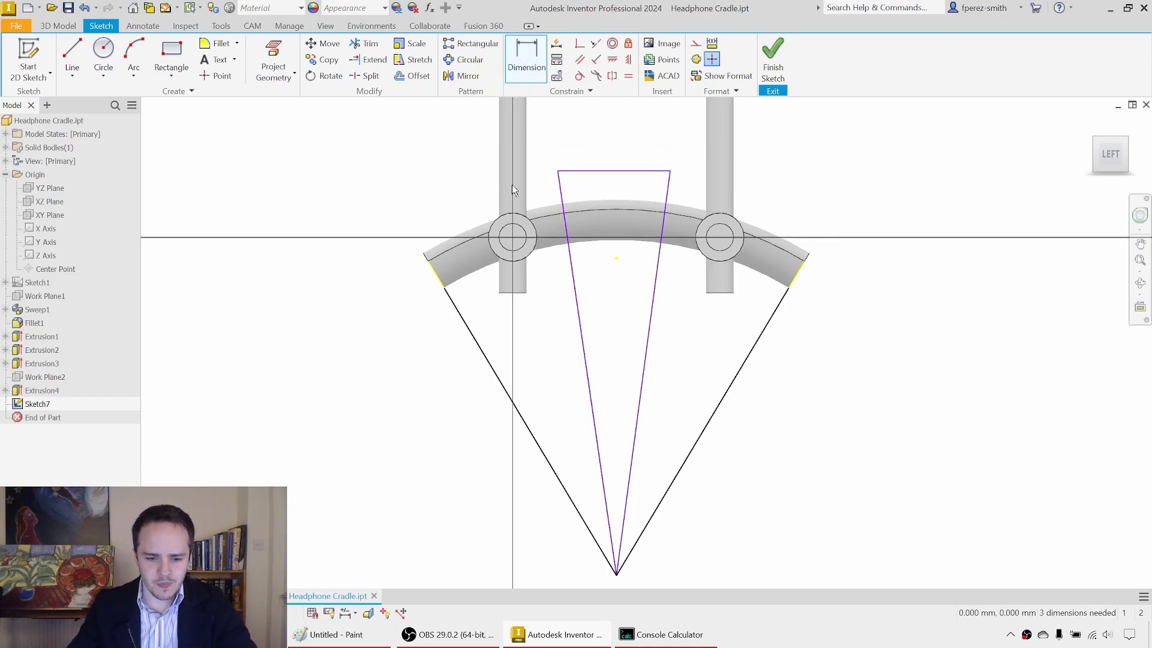
click(544, 455)
click(590, 405)
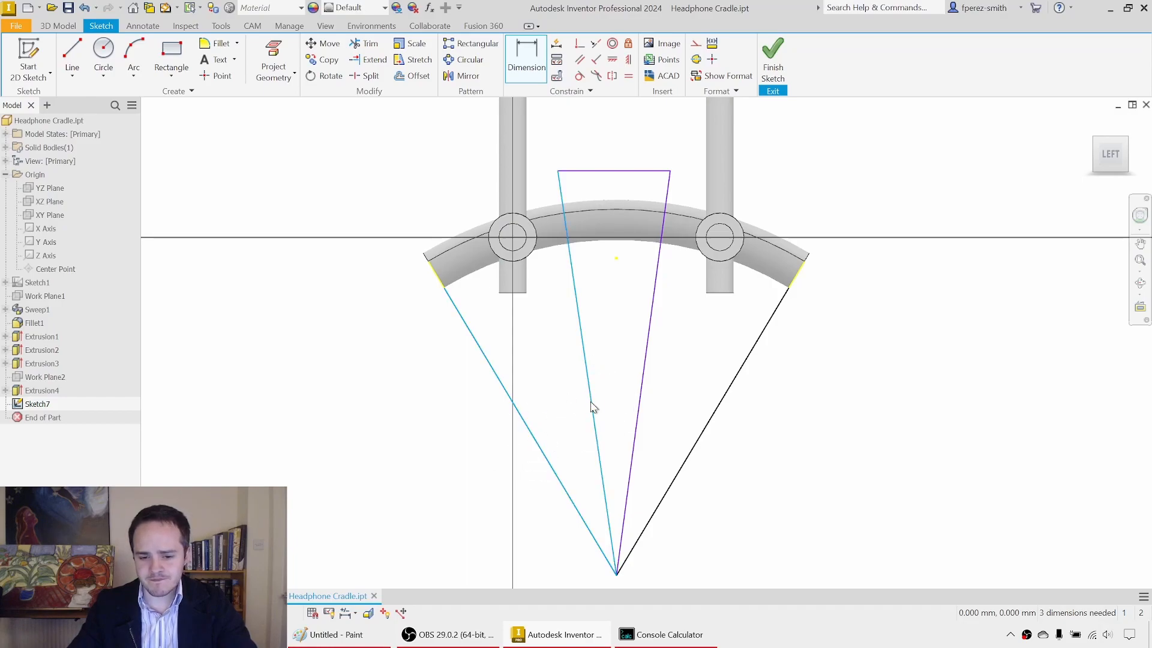
click(547, 388)
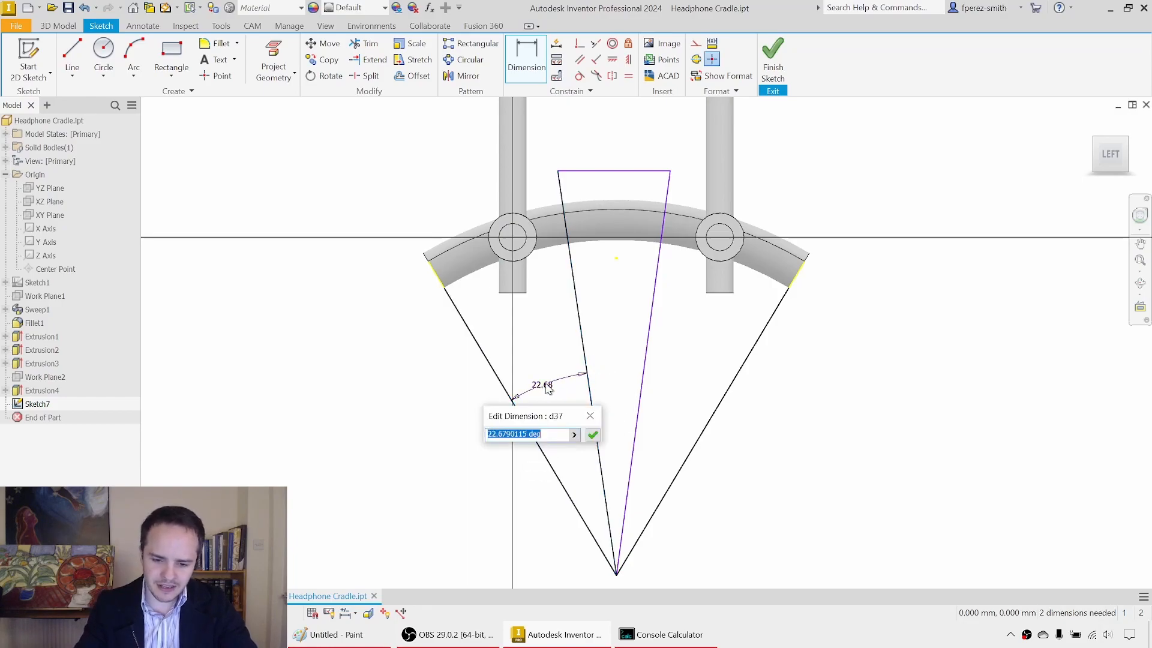
key(Return)
Step: Dimension the angle between the right outer line and the right side of the triangle to 20 degrees and finish the sketch
click(638, 334)
click(702, 431)
key(Escape)
key(d)
click(640, 327)
click(726, 394)
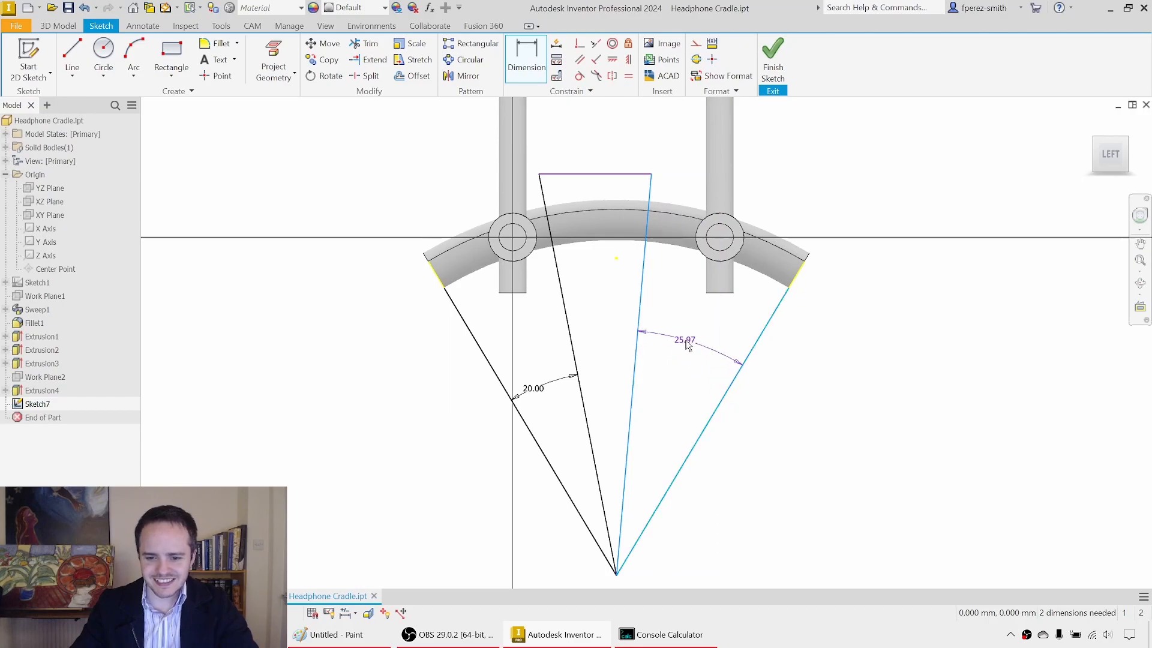
click(686, 347)
key(Return)
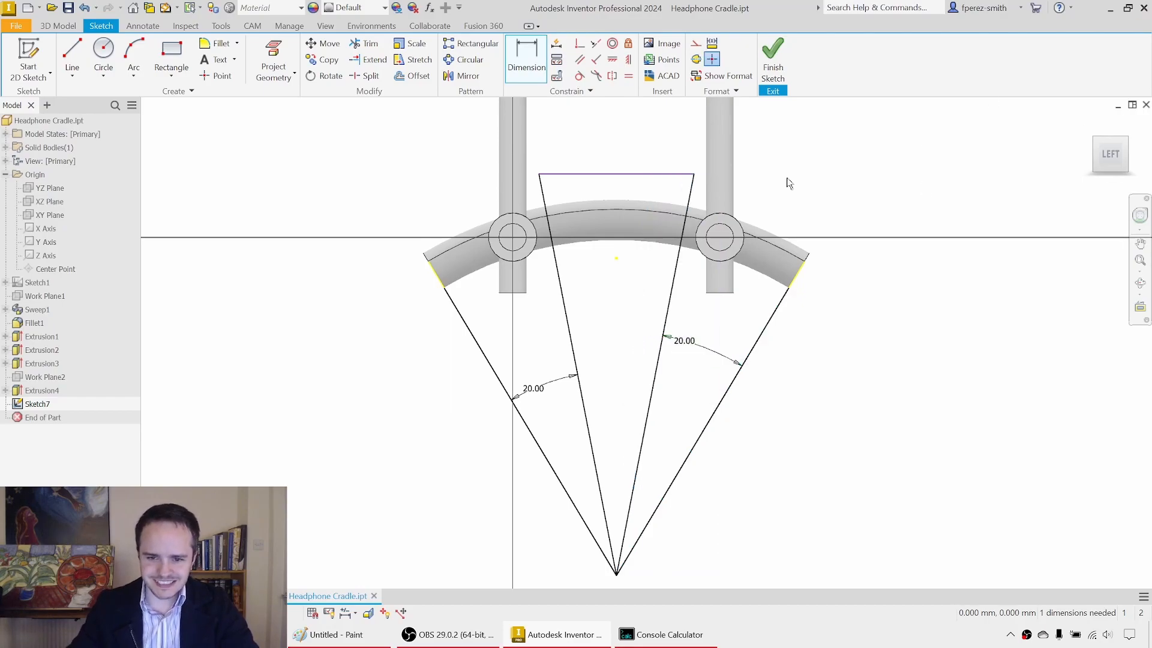
click(772, 60)
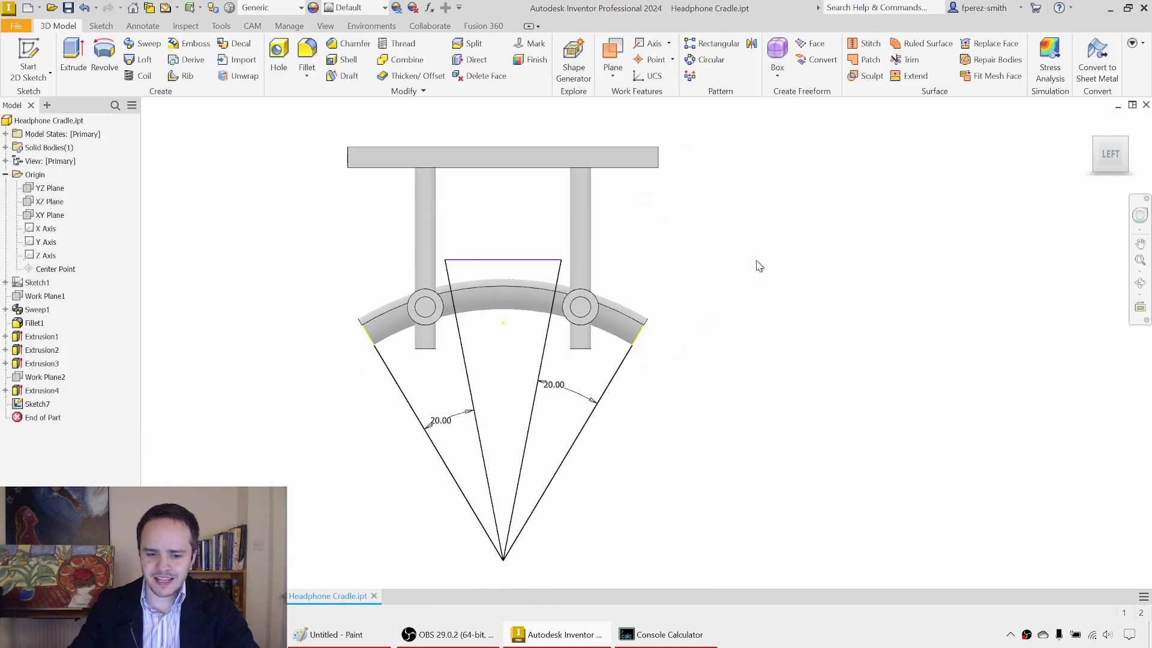
Step: Extrude the triangle as a symmetric Through All cut to remove the middle section of the saddle
key(e)
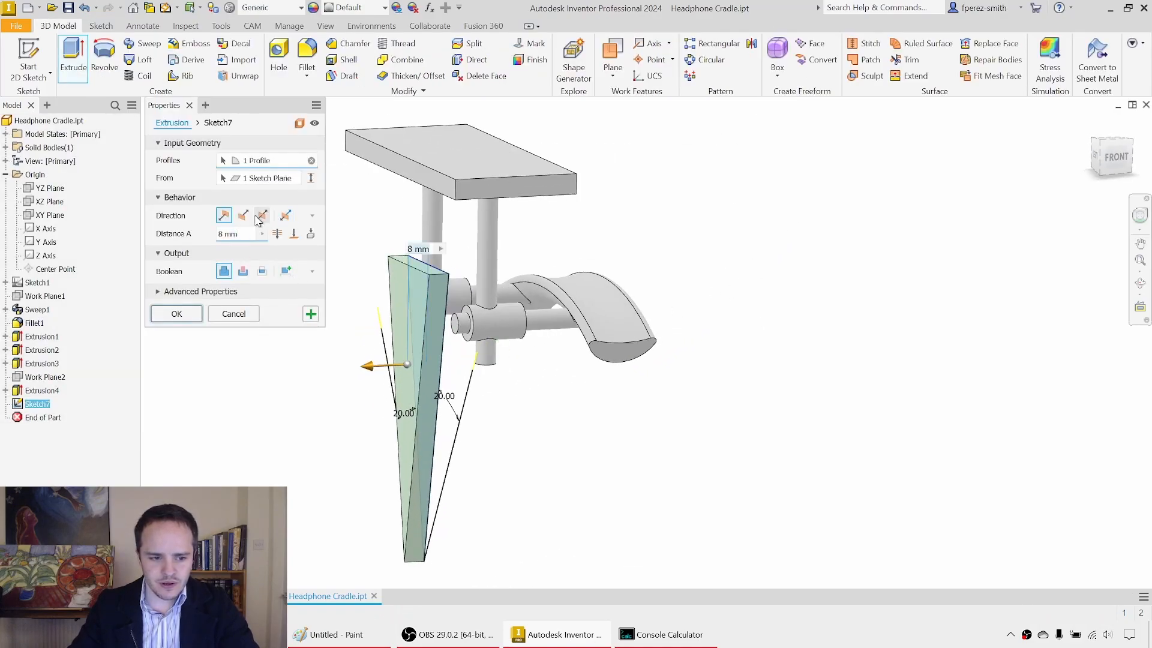
click(262, 217)
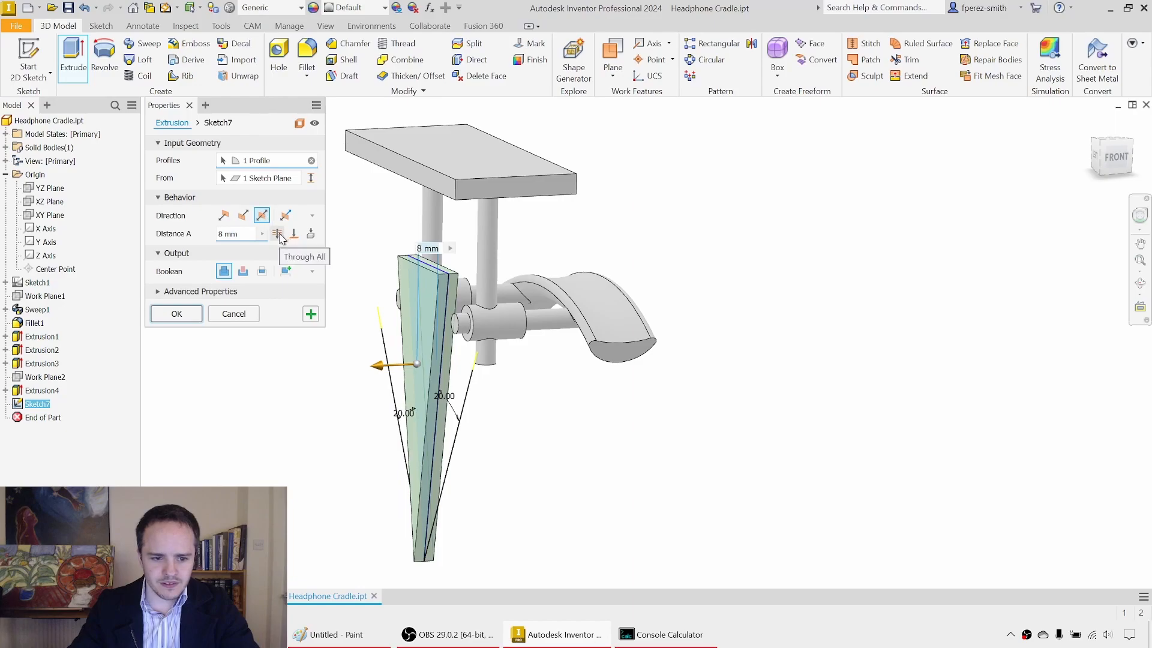
click(277, 234)
click(242, 273)
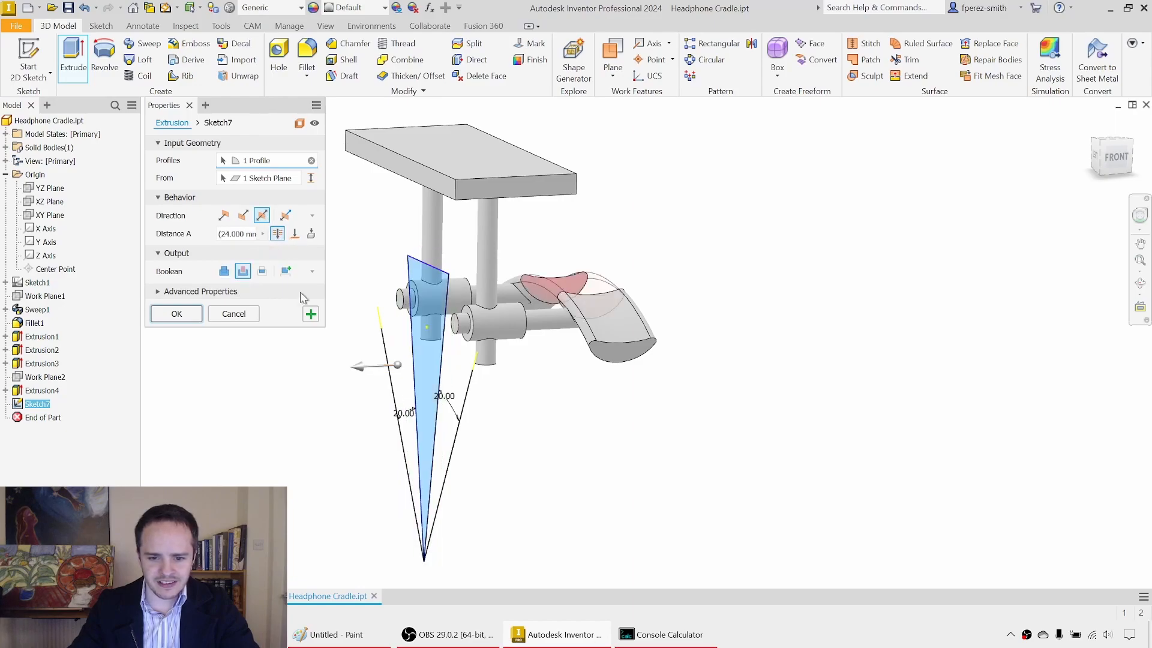
click(177, 314)
shift+middle_drag(342, 318, 654, 378)
scroll(573, 348, down, 3)
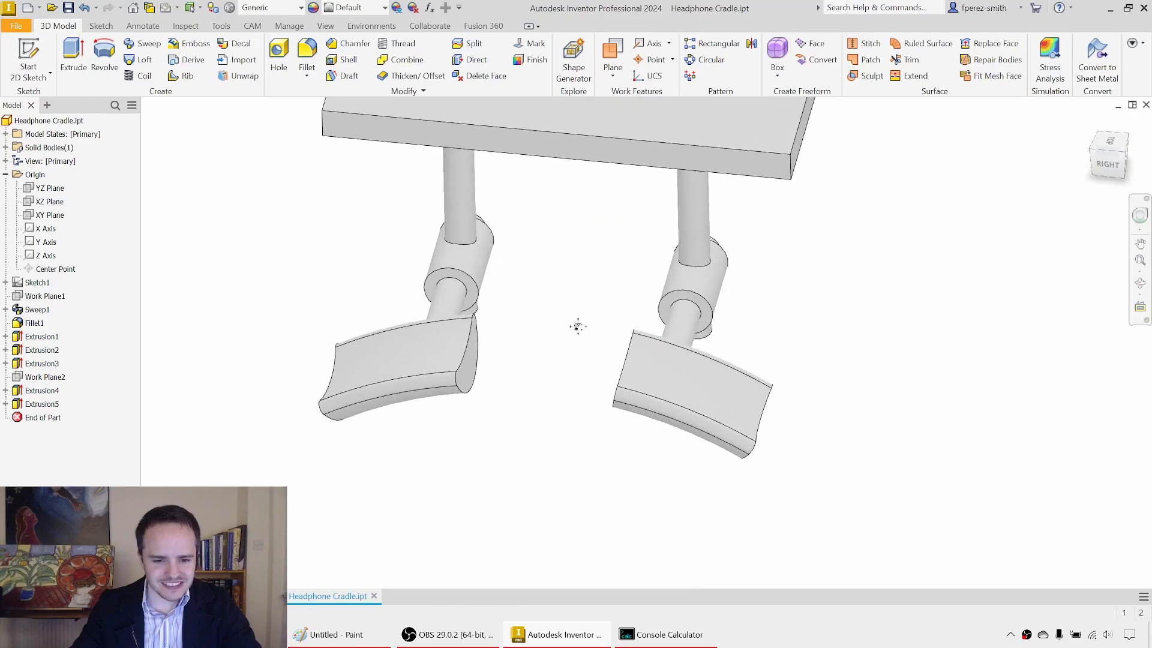
Step: Fillet the end-face edges of both saddle pieces with a 3 mm radius
key(f)
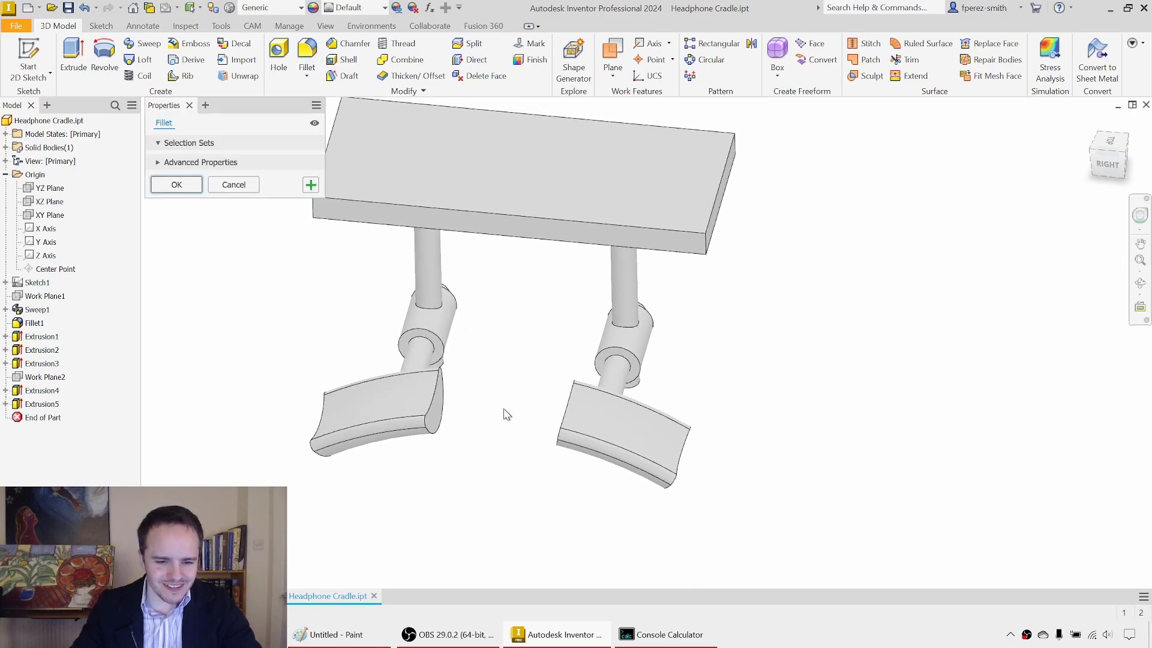
key(Escape)
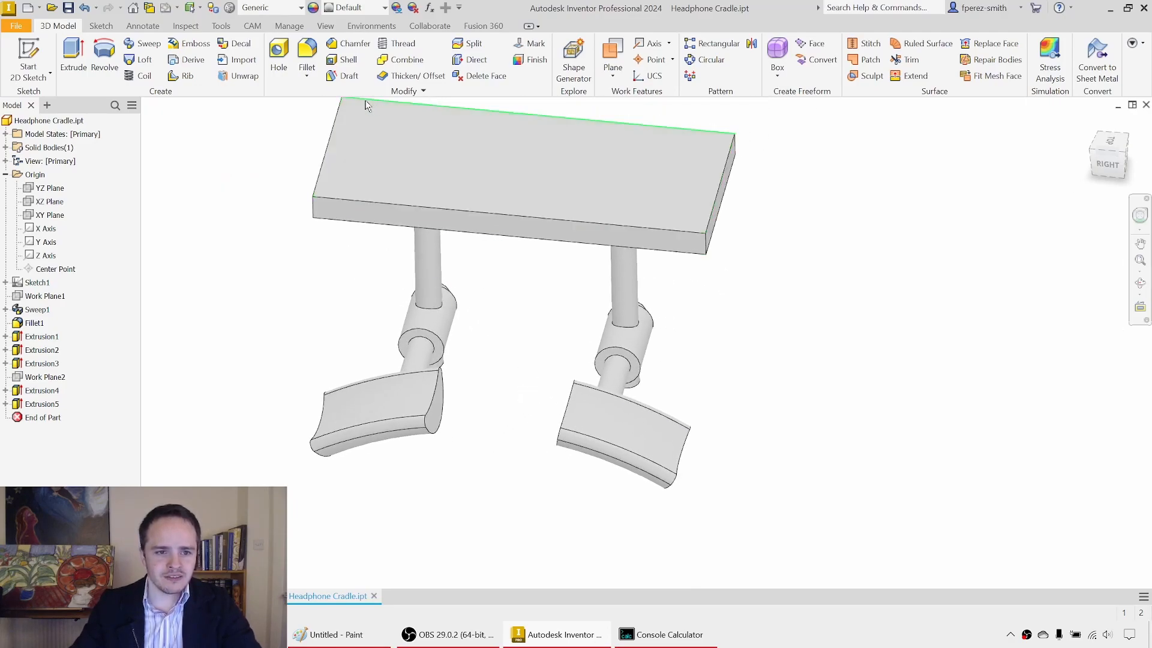
click(312, 61)
middle_drag(515, 447, 545, 399)
click(470, 352)
click(366, 366)
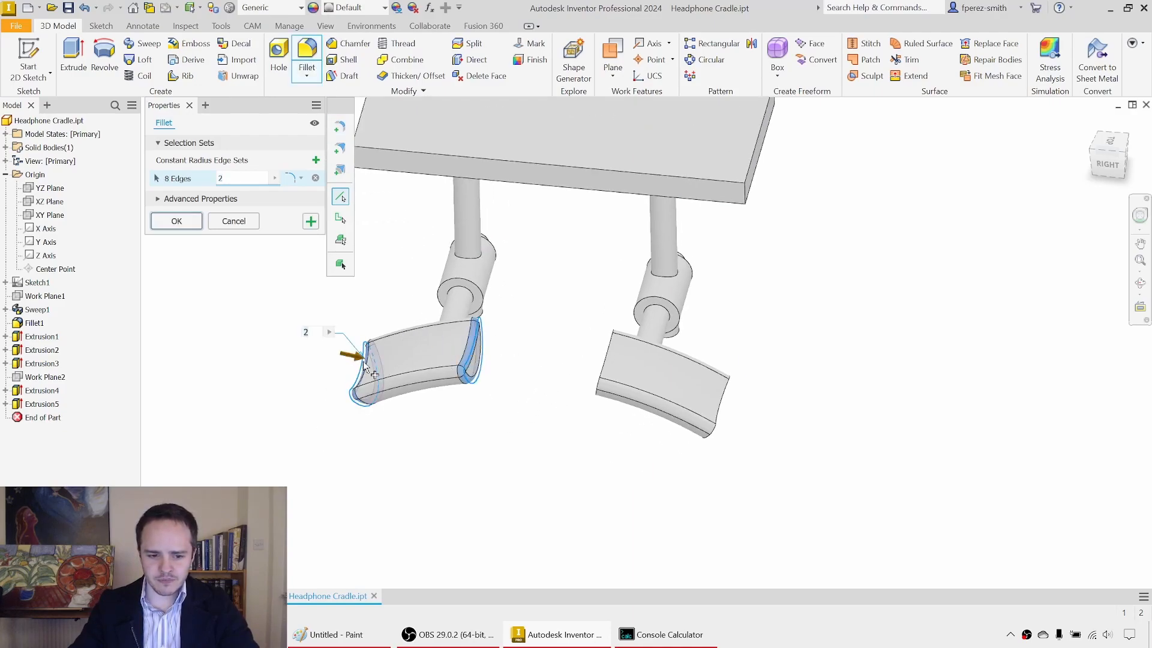
click(611, 361)
click(736, 392)
shift+middle_drag(736, 392, 775, 382)
drag(229, 180, 203, 181)
text(3)
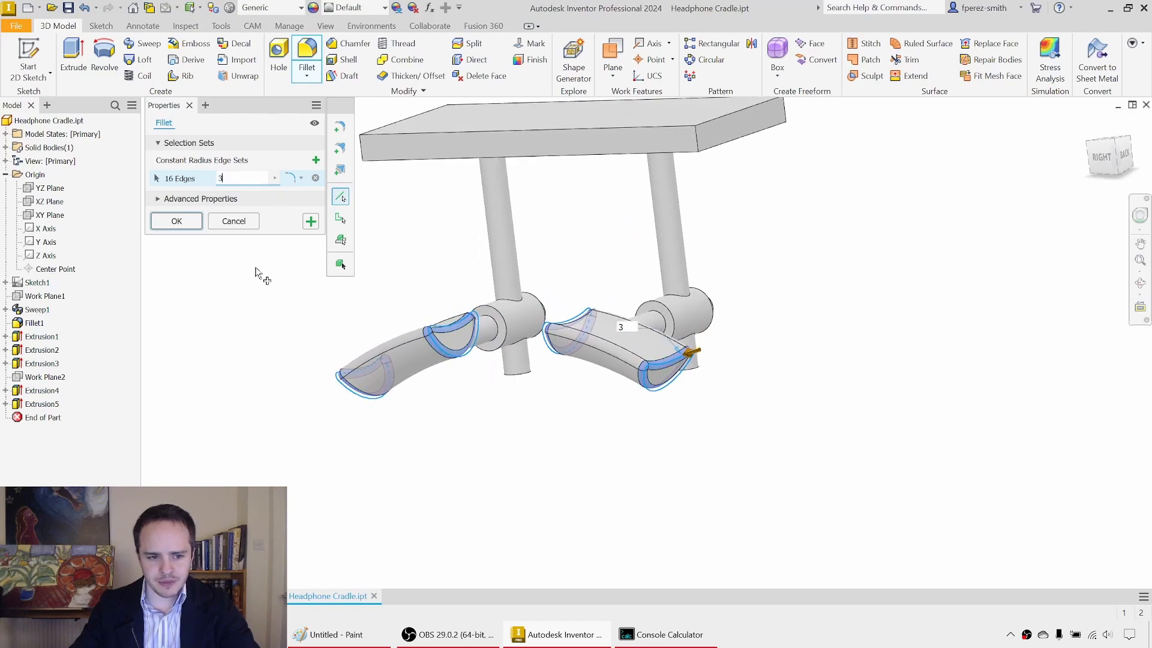
middle_drag(258, 273, 247, 291)
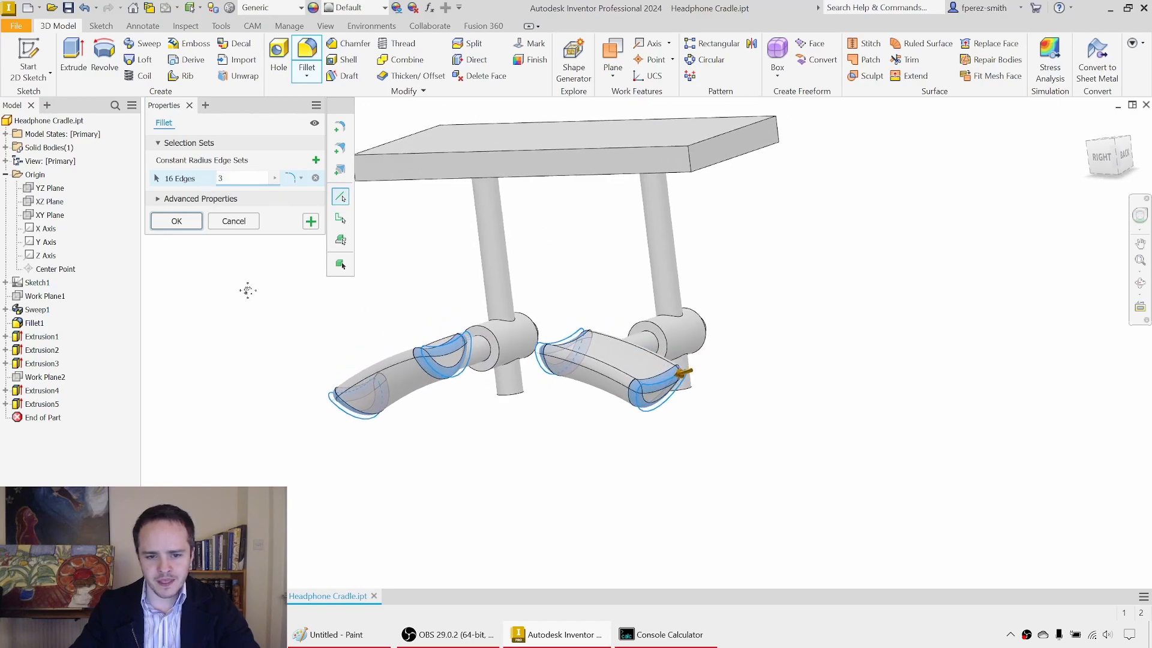
click(314, 222)
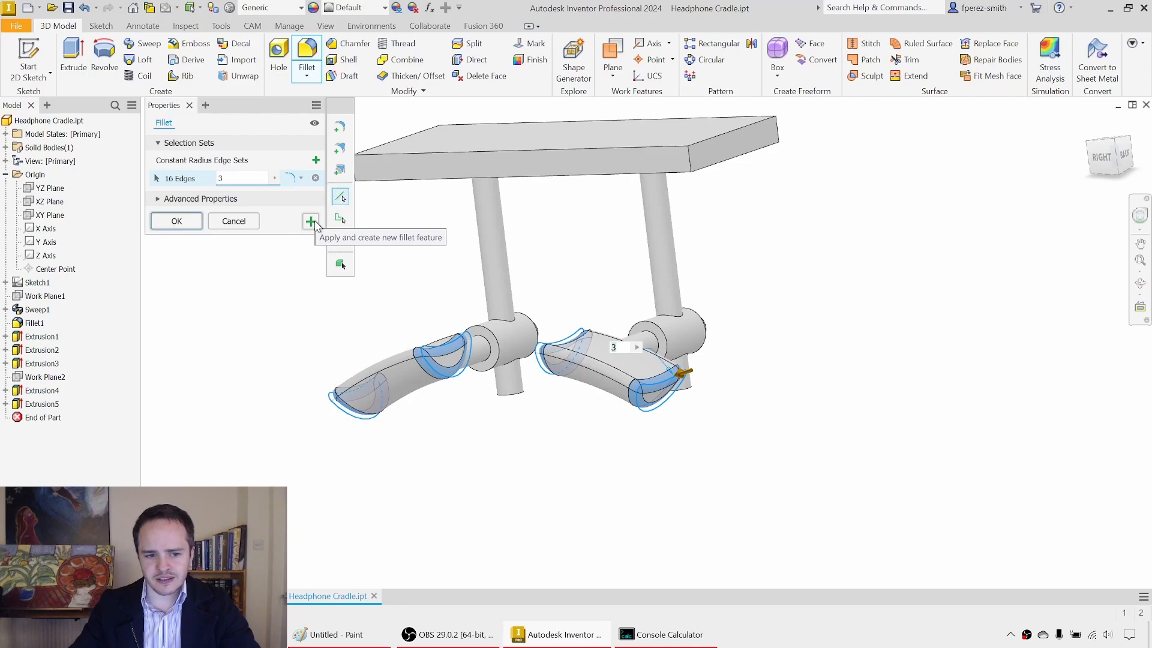
Step: Fillet the joints between the posts and plate and between the rods and saddle pieces with a 4 mm radius
shift+middle_drag(615, 237, 477, 218)
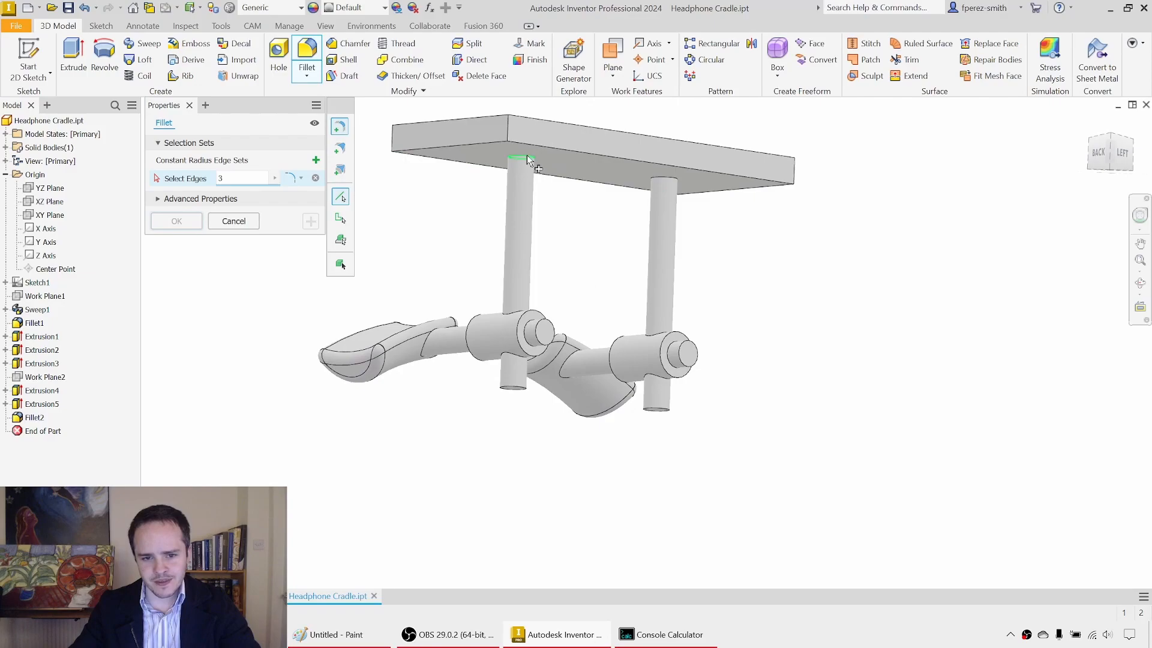
click(526, 156)
click(663, 180)
shift+middle_drag(551, 236, 455, 375)
click(449, 371)
shift+middle_drag(606, 342, 509, 295)
click(643, 285)
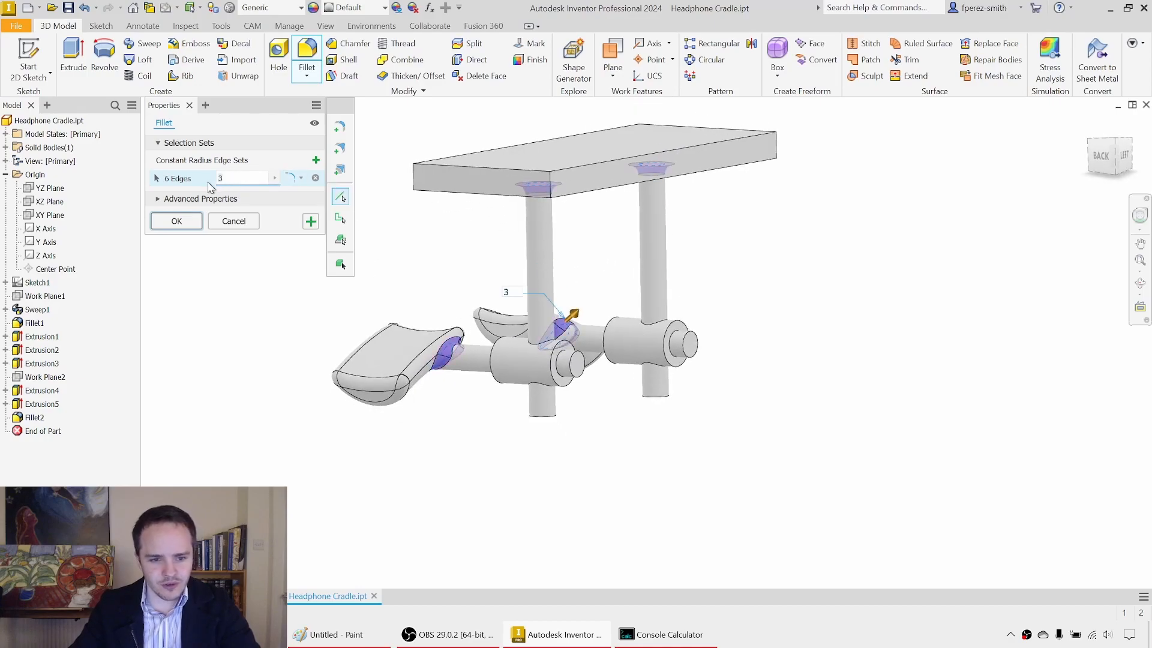
click(177, 221)
Step: Fillet the plate's four vertical corner edges with a 6 mm radius
shift+middle_drag(521, 237, 520, 196)
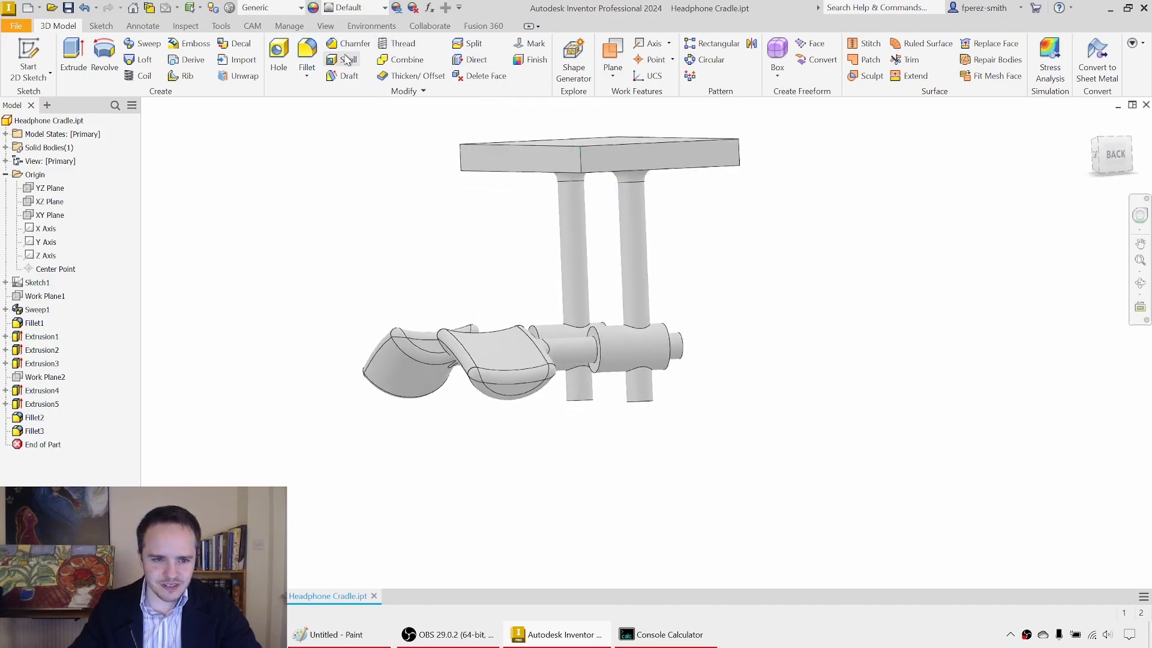
mouse_move(450, 192)
shift+middle_down()
mouse_move(450, 206)
mouse_move(466, 186)
shift+middle_up()
key(f)
click(465, 131)
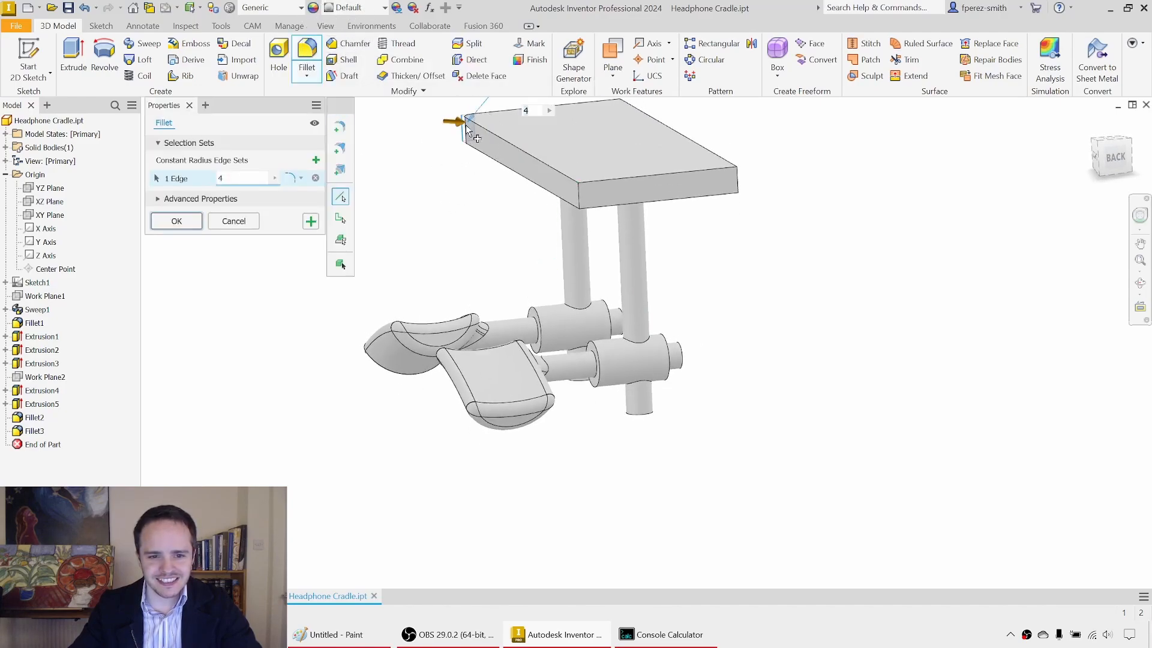
click(579, 201)
click(742, 180)
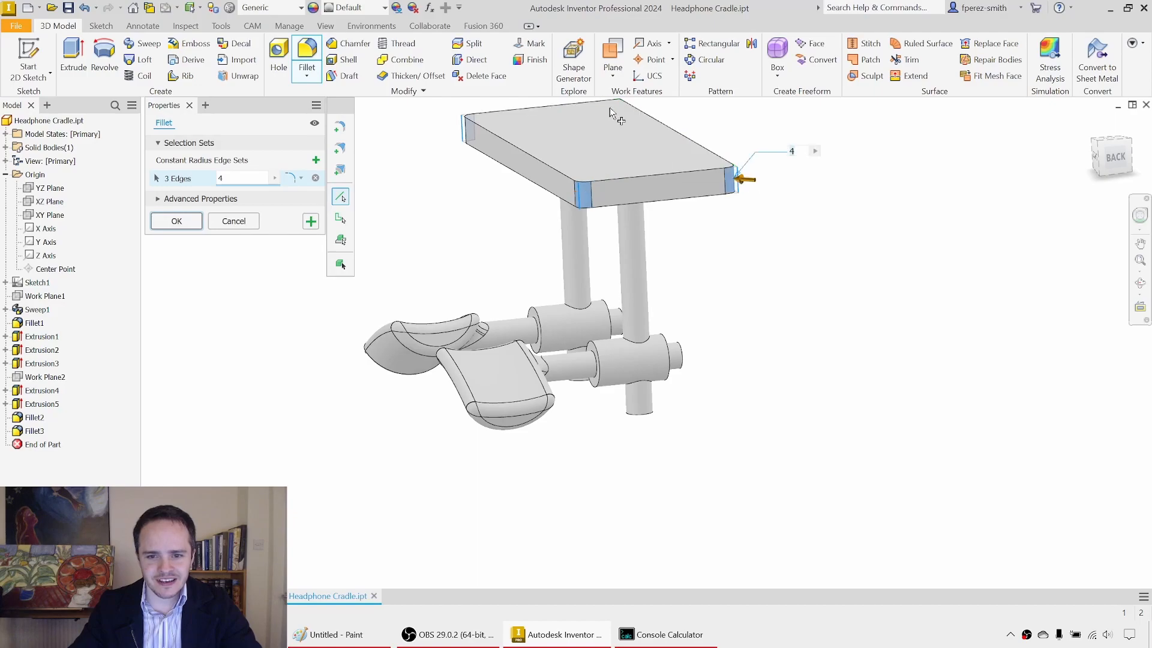
middle_drag(631, 122, 632, 178)
click(621, 168)
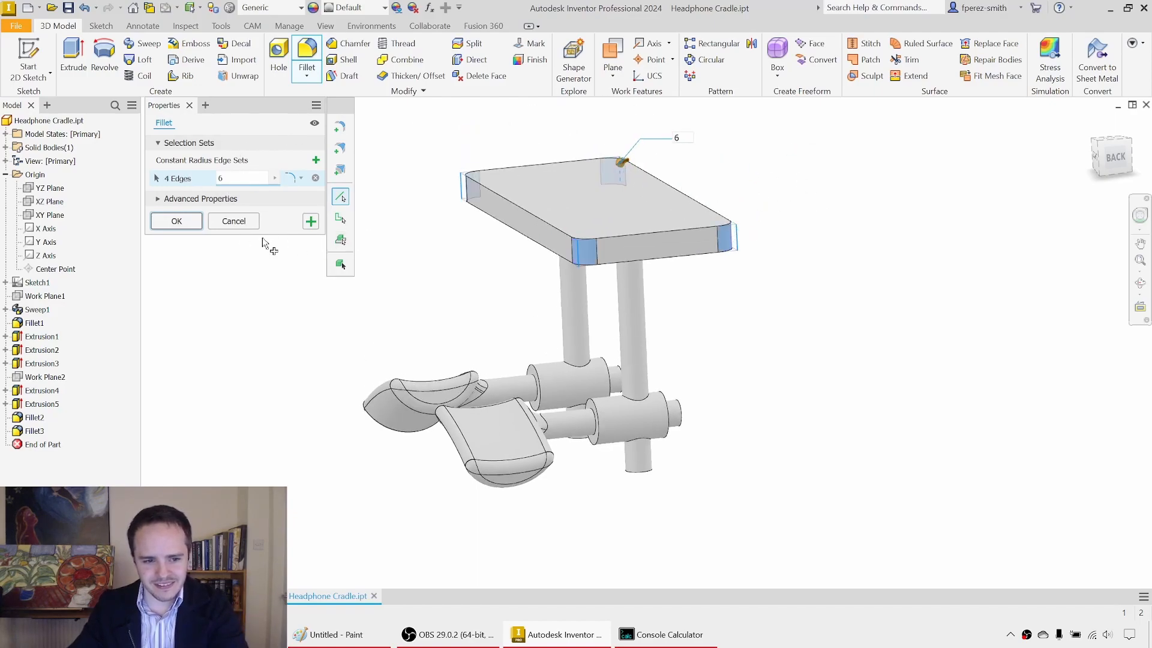
shift+middle_drag(426, 248, 424, 219)
click(175, 222)
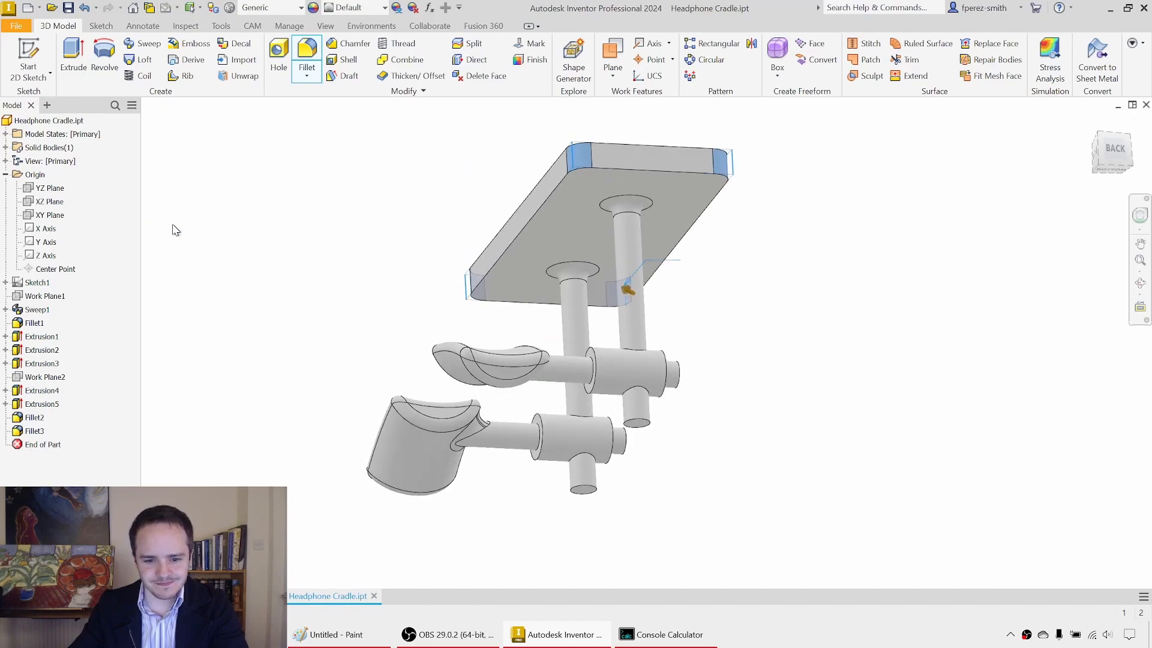
Step: Chamfer both collars' end edges and the free ends of the rods and posts by 0.5 mm
shift+middle_drag(711, 258, 704, 272)
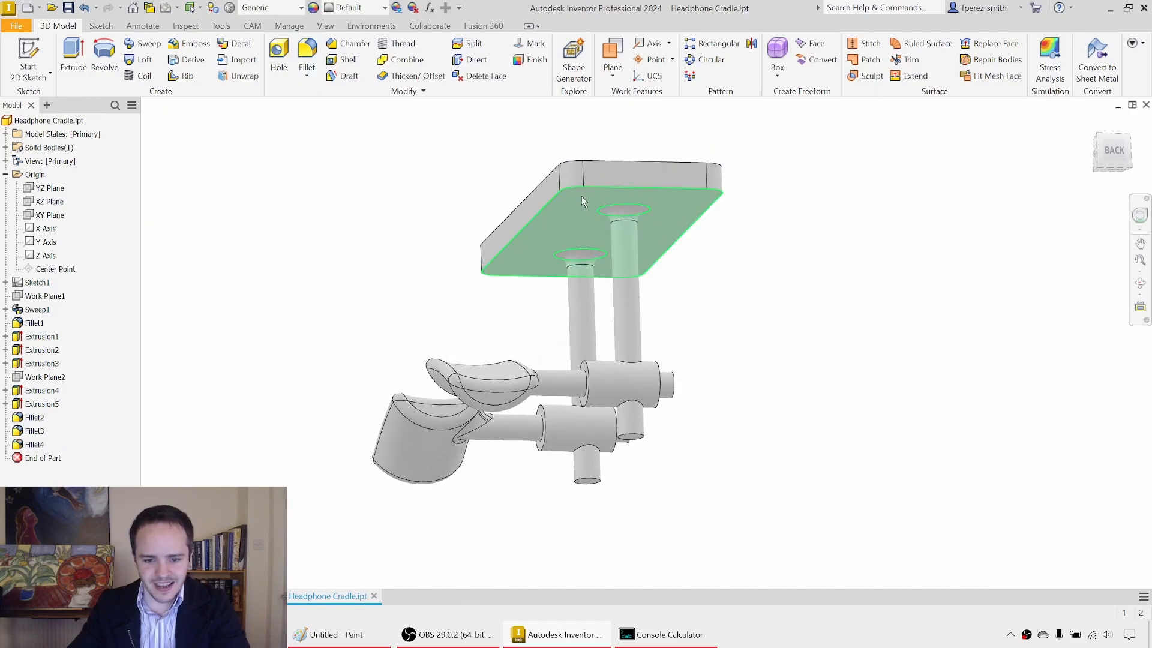
click(347, 44)
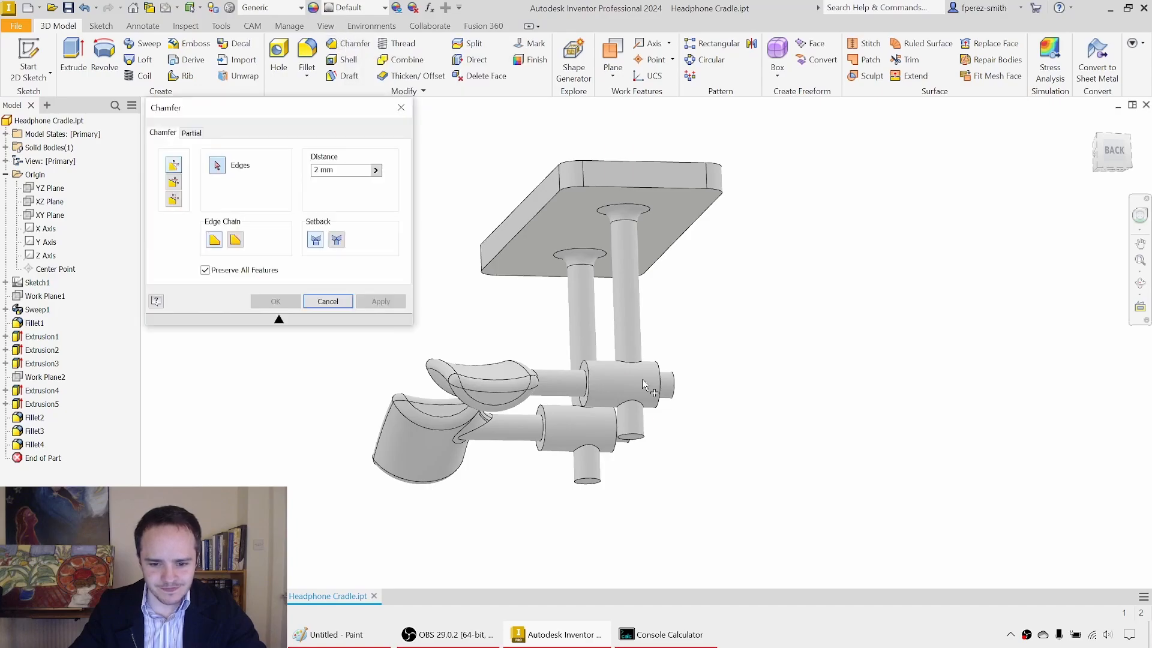
scroll(624, 432, up, 4)
click(550, 294)
click(682, 310)
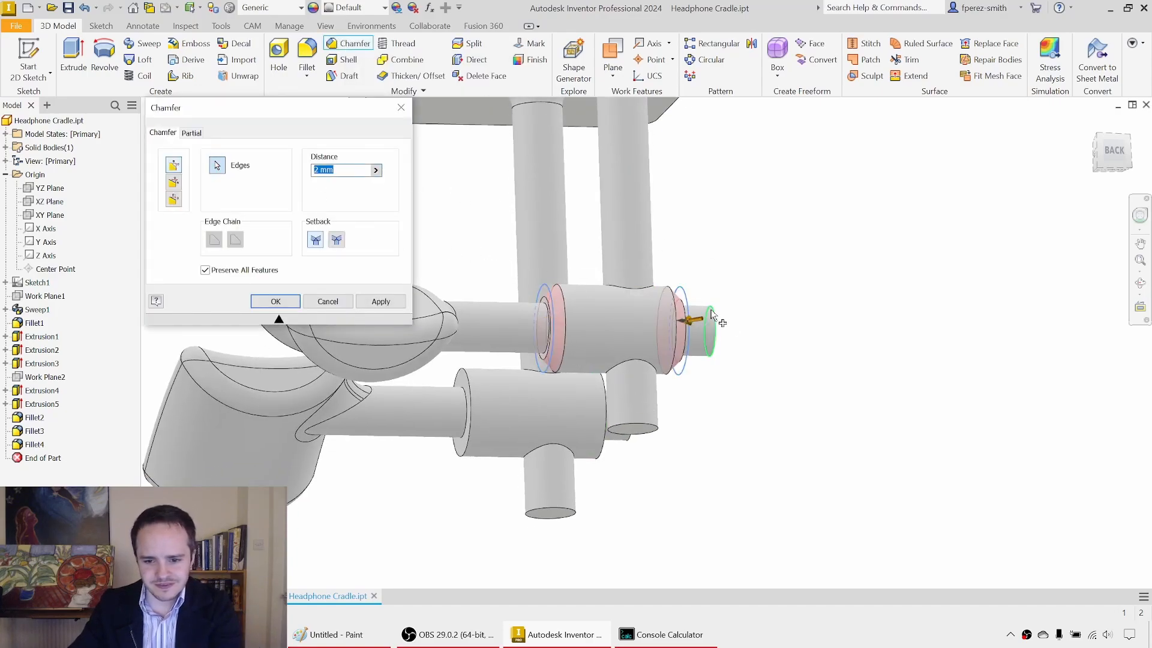
click(711, 323)
click(639, 428)
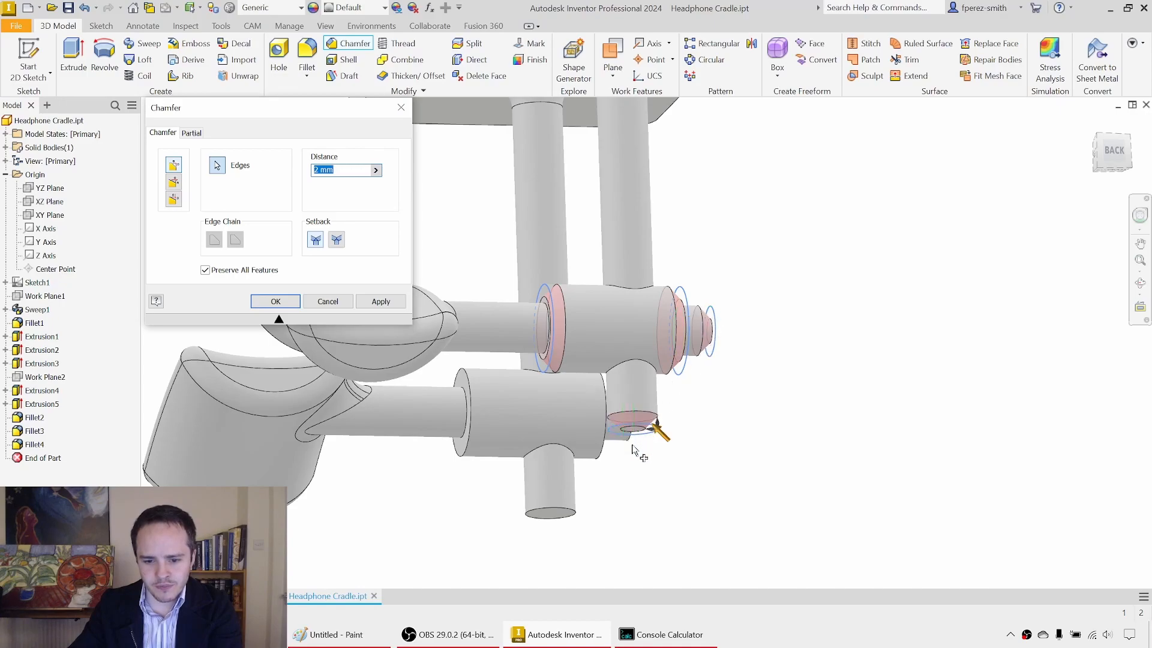
click(568, 510)
shift+middle_drag(664, 466, 676, 424)
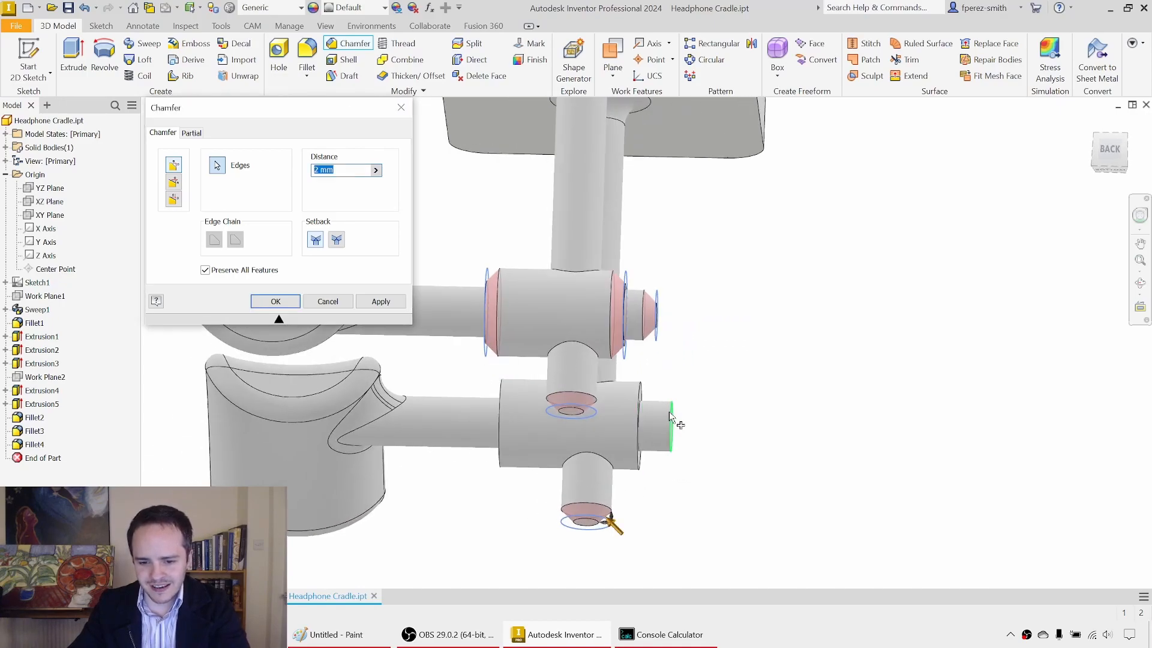
click(507, 410)
shift+middle_drag(507, 409, 543, 384)
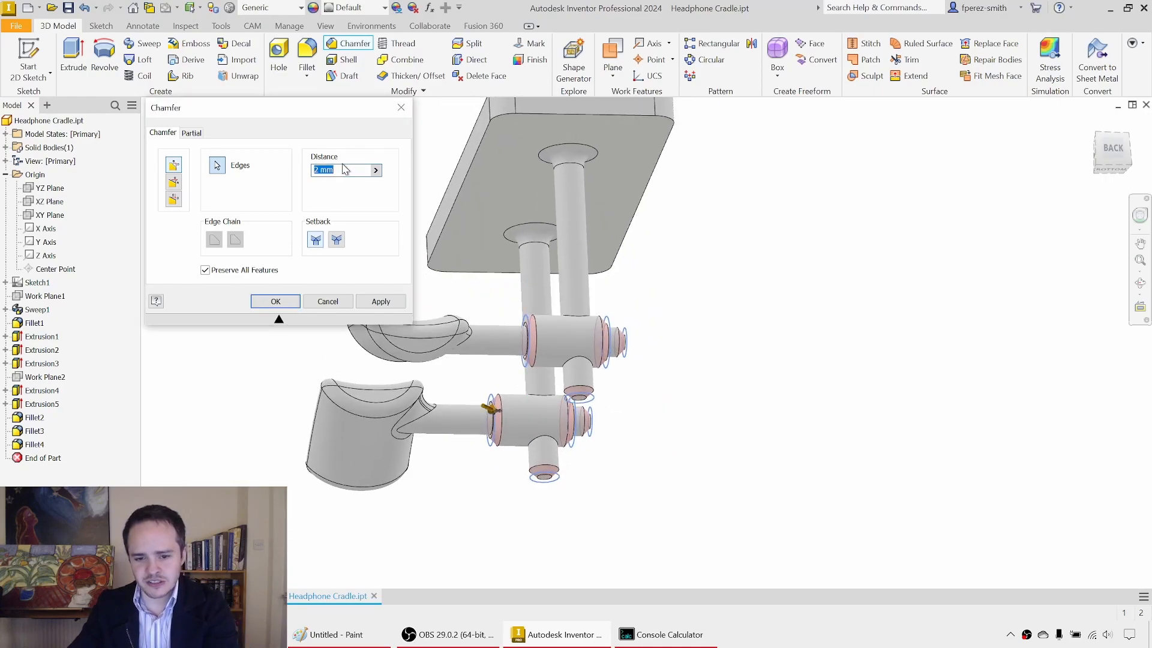
text(0.5)
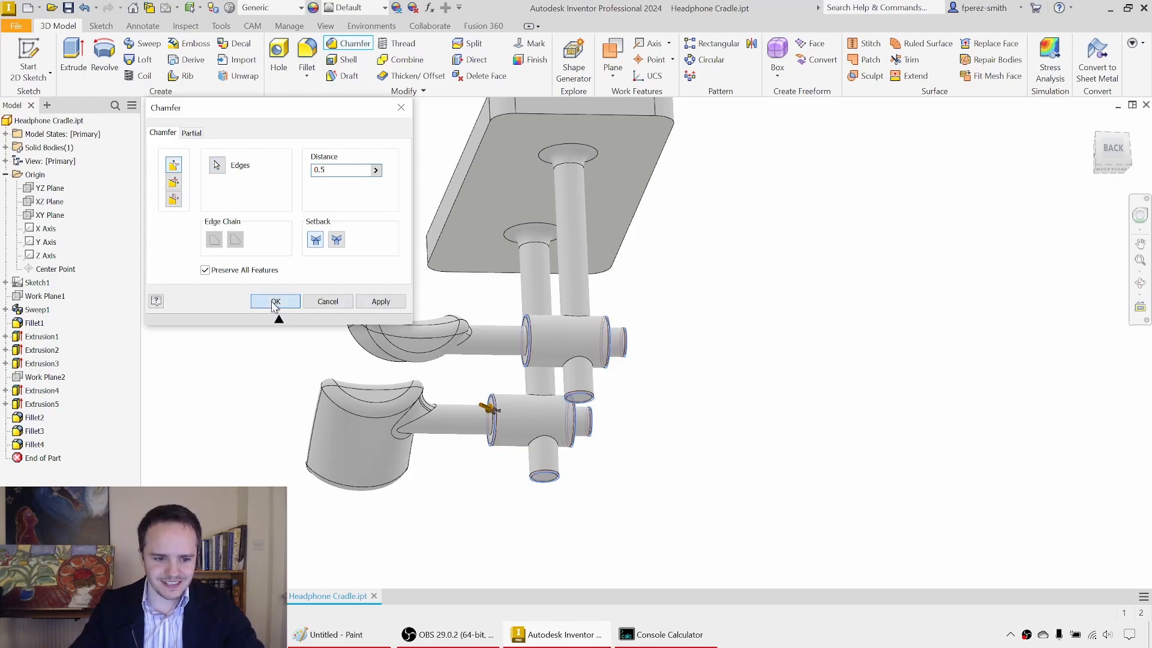
click(275, 302)
Step: Inspect the saddle and rod ends in the Headphone Cradle (Complete) part, and return to Headphone Cradle
shift+middle_drag(411, 232, 474, 144)
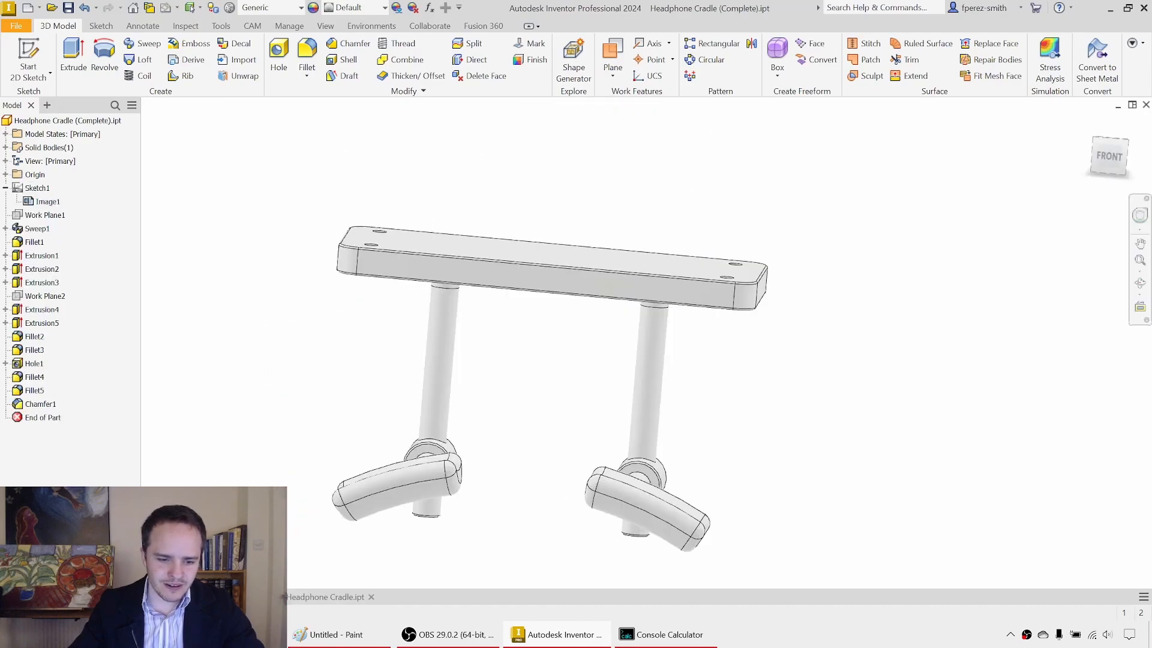
shift+middle_drag(416, 340, 424, 287)
scroll(353, 377, up, 3)
shift+middle_drag(353, 376, 371, 219)
shift+middle_drag(369, 262, 384, 329)
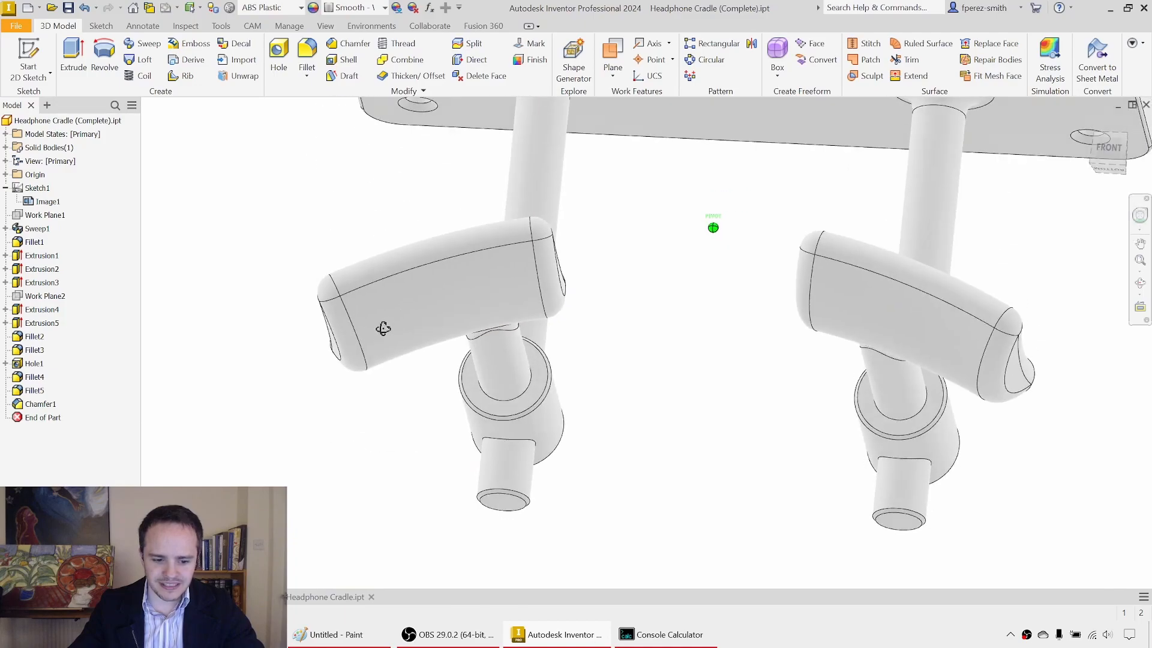
click(336, 599)
Step: Create a sketch on the plate's underside and project that face's outline and post edges into it
shift+middle_drag(490, 230, 479, 238)
click(22, 54)
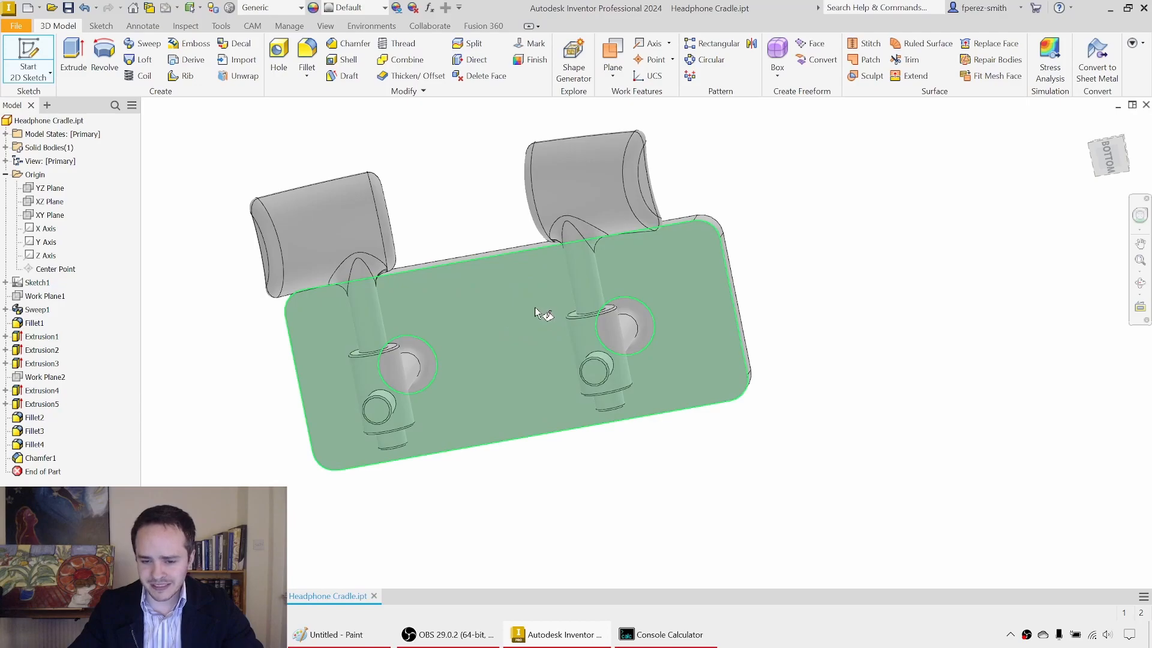
click(537, 309)
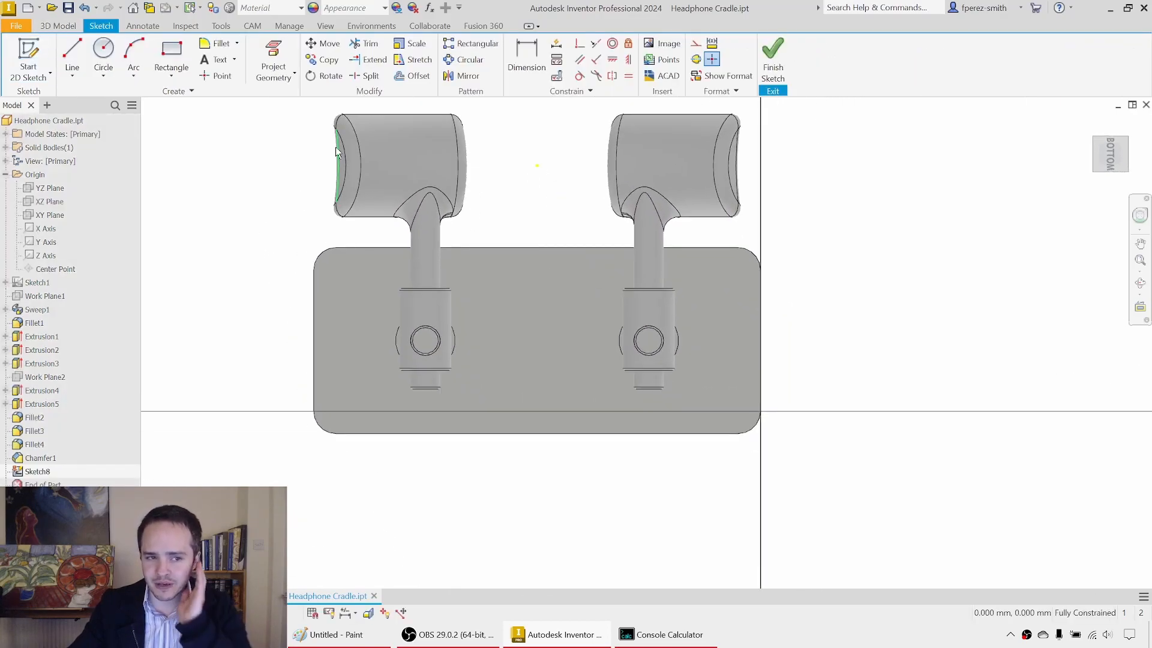
click(273, 53)
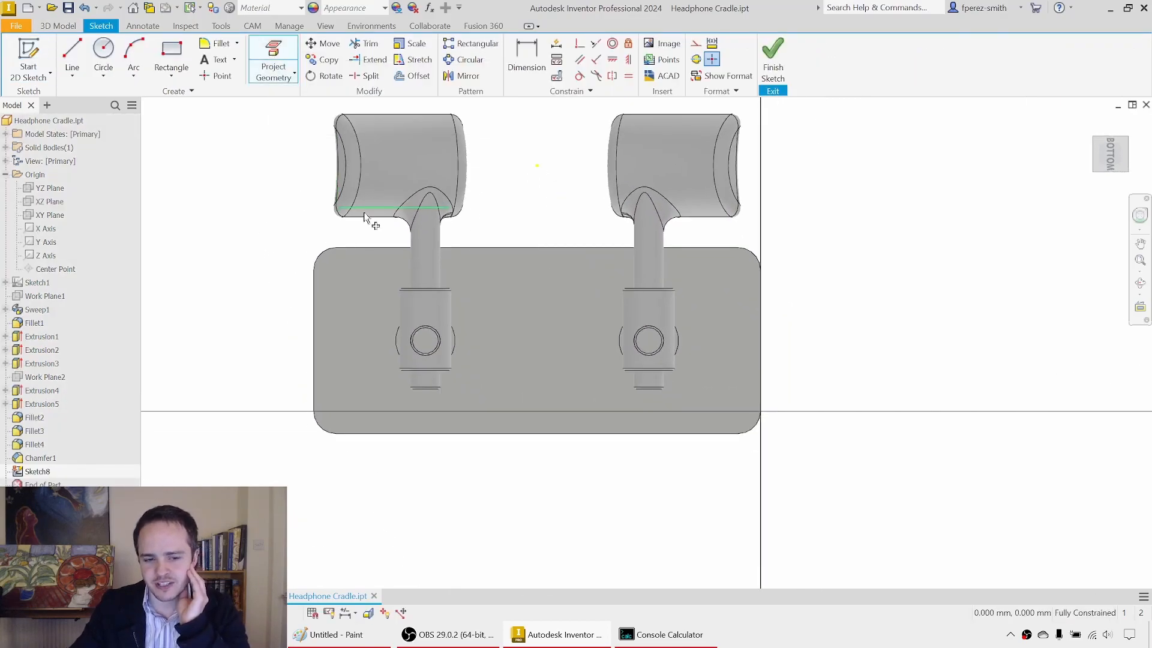
click(567, 280)
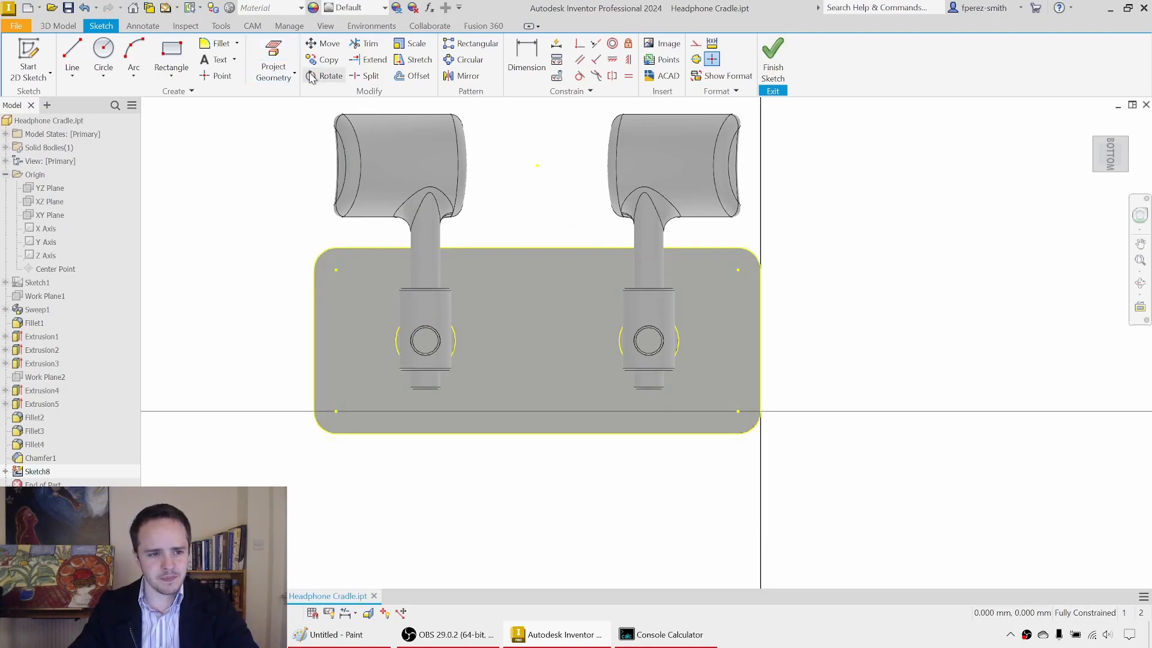
Step: Draw a rectangle between the projected centre points of two diagonally opposite plate corners
click(172, 54)
click(336, 270)
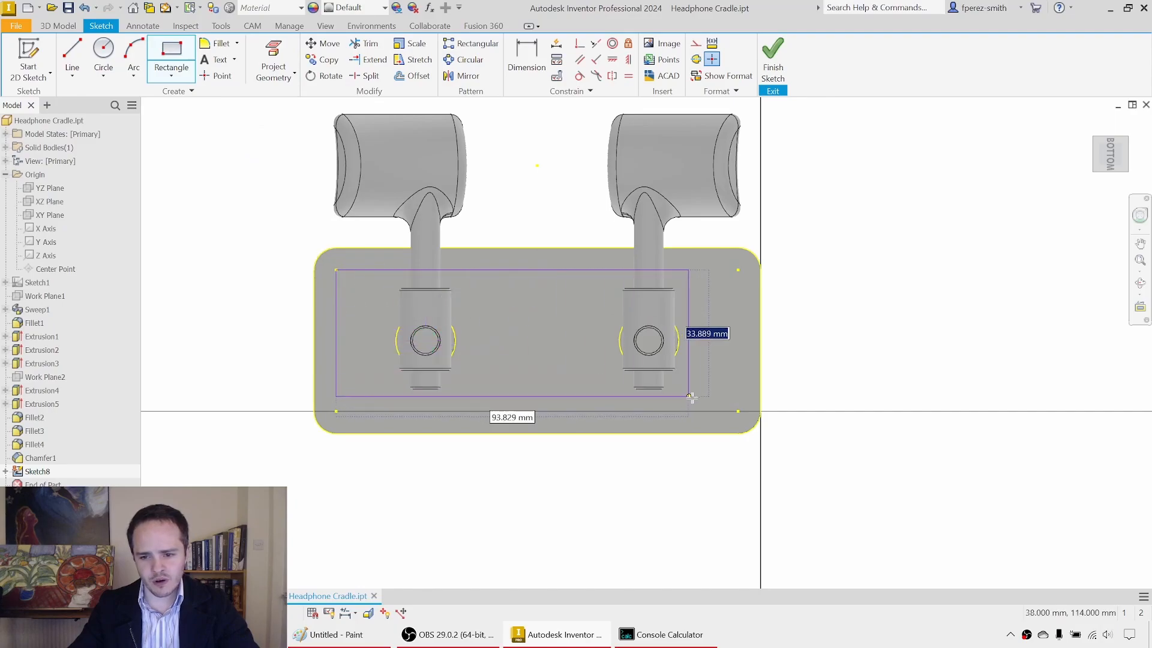
click(738, 411)
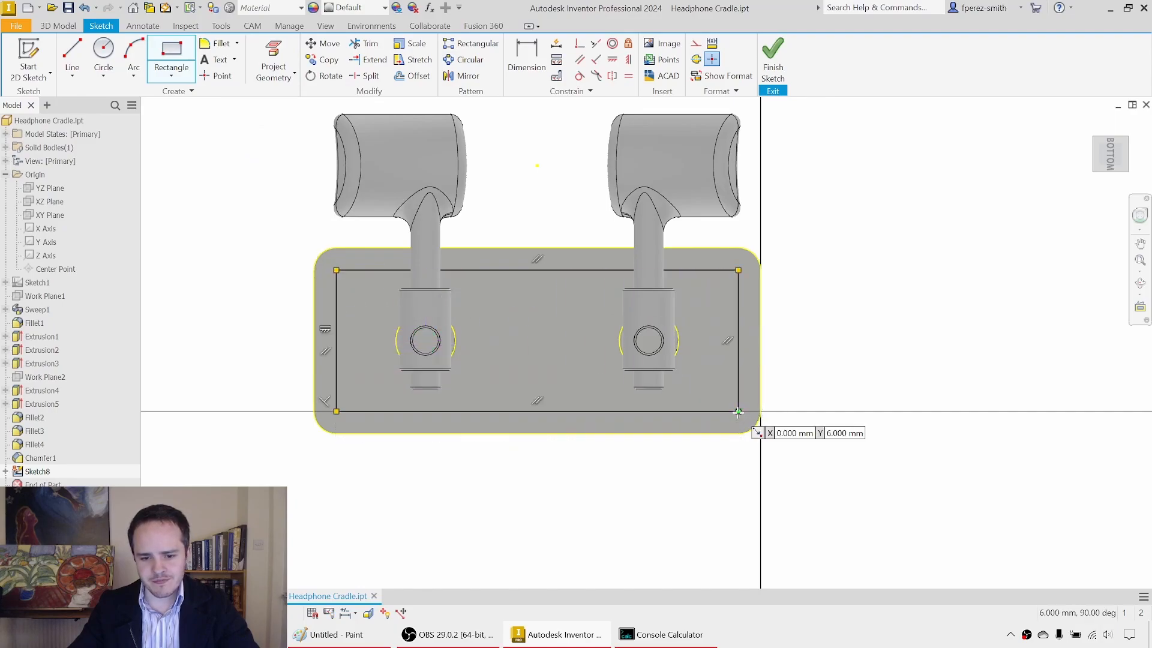
key(Escape)
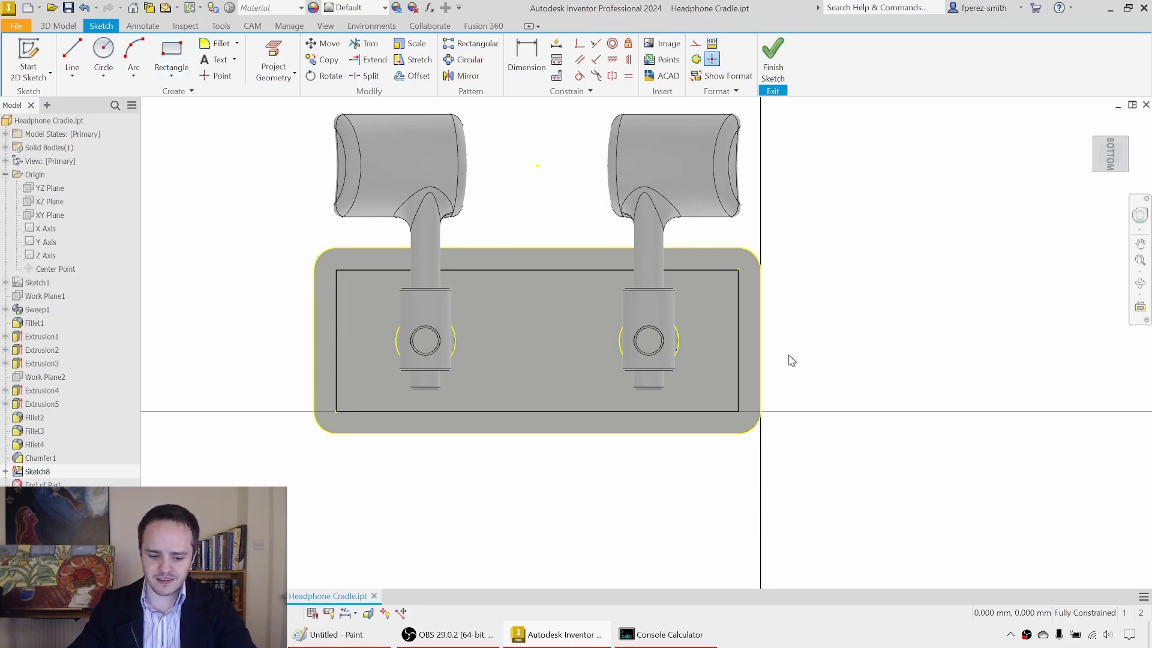
Step: Offset the rectangle inward by 3 mm
key(o)
click(556, 270)
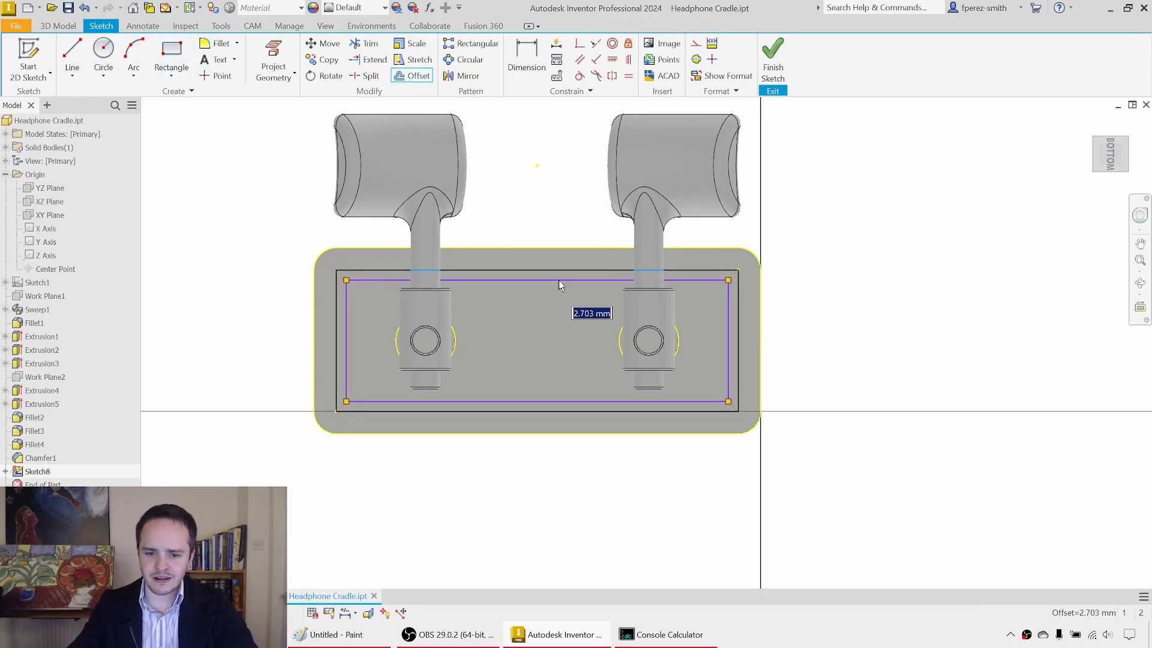
text(3)
key(Return)
key(Escape)
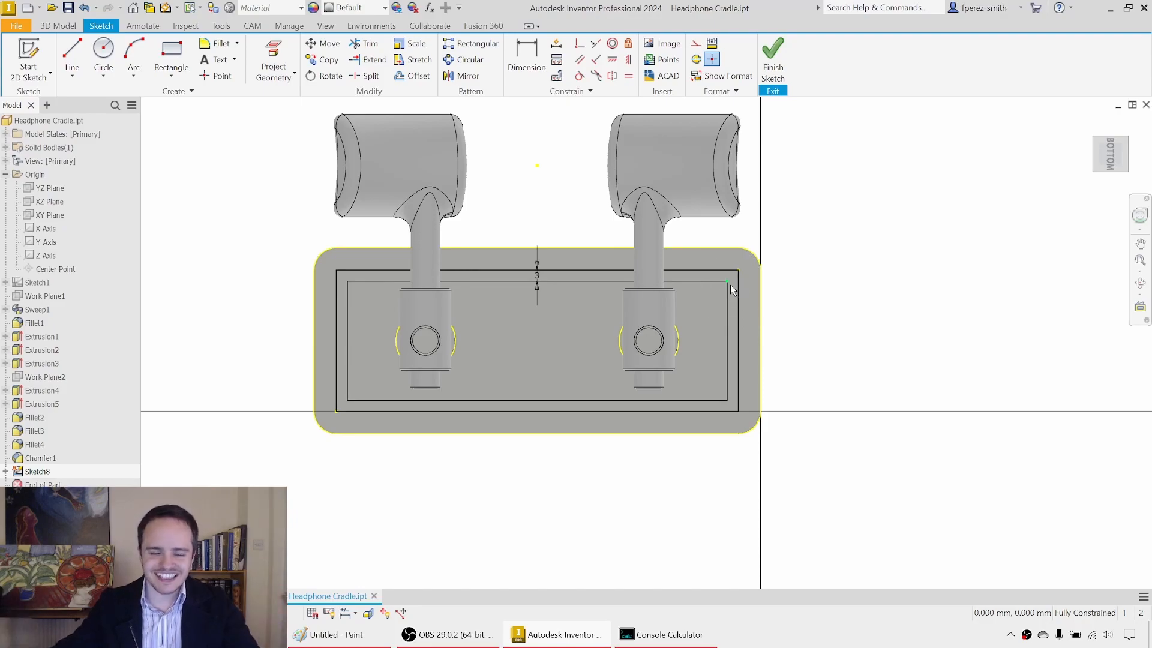
Step: Convert all the sketch geometry on the plate's underside to construction lines and finish the sketch
mouse_move(262, 192)
mouse_down()
mouse_move(288, 231)
mouse_move(1010, 514)
mouse_up()
right_click(910, 341)
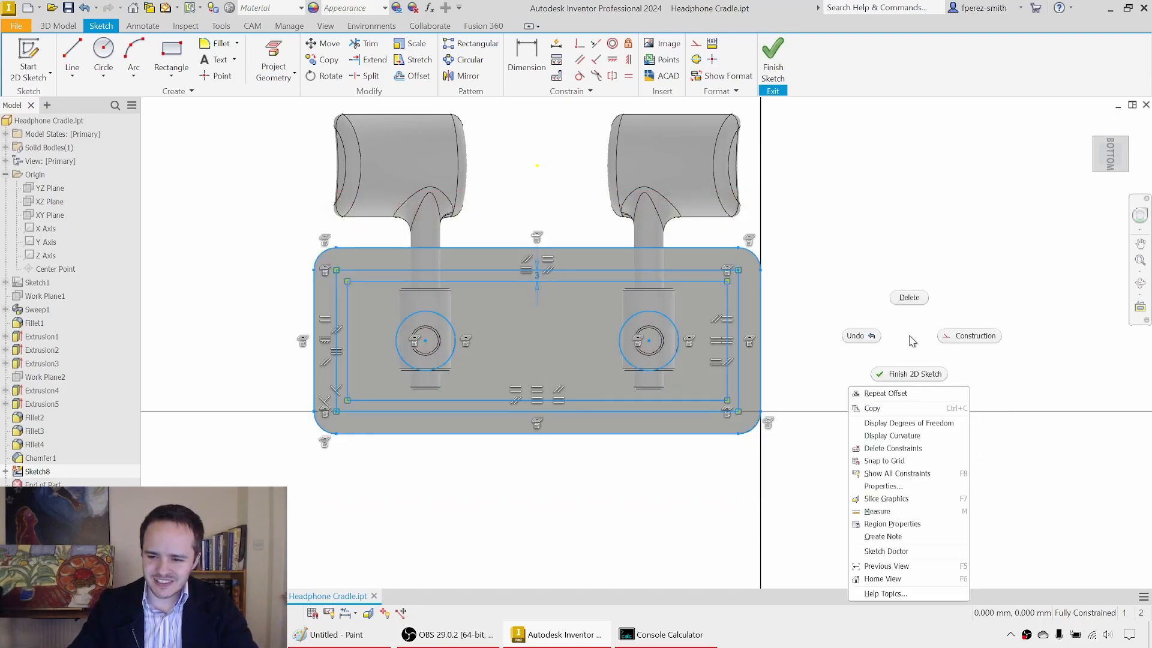
click(993, 346)
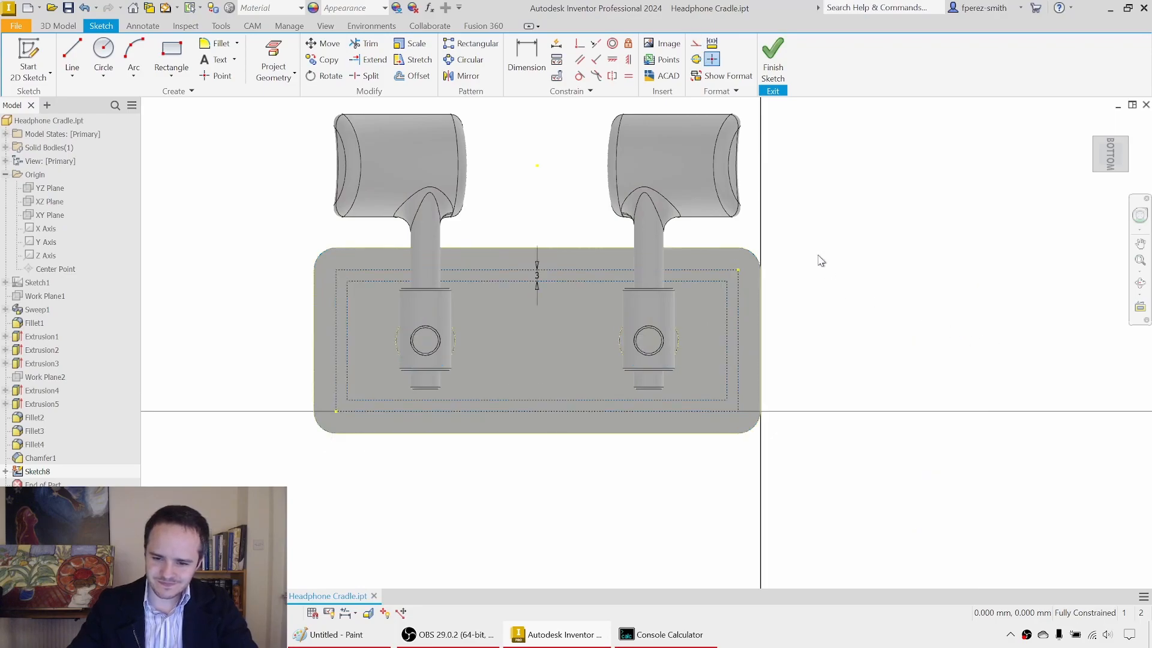
click(774, 60)
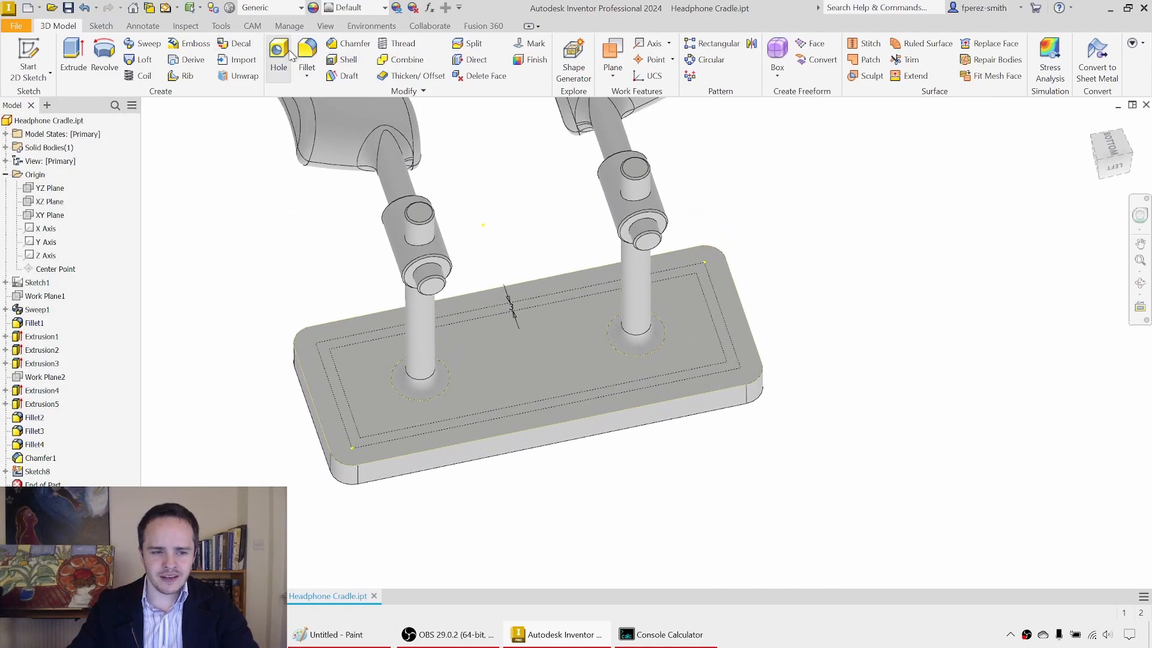
Step: Start a Hole feature and place hole centres on the four corners of the inner offset rectangle on the plate's underside
click(292, 54)
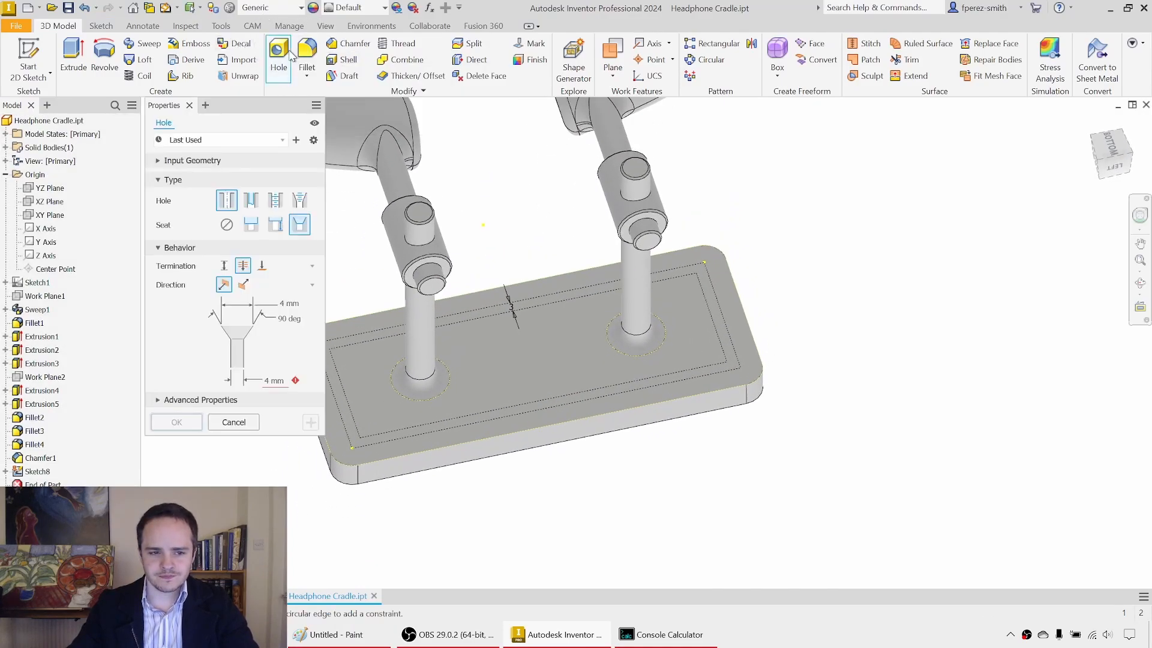
middle_drag(412, 361, 497, 350)
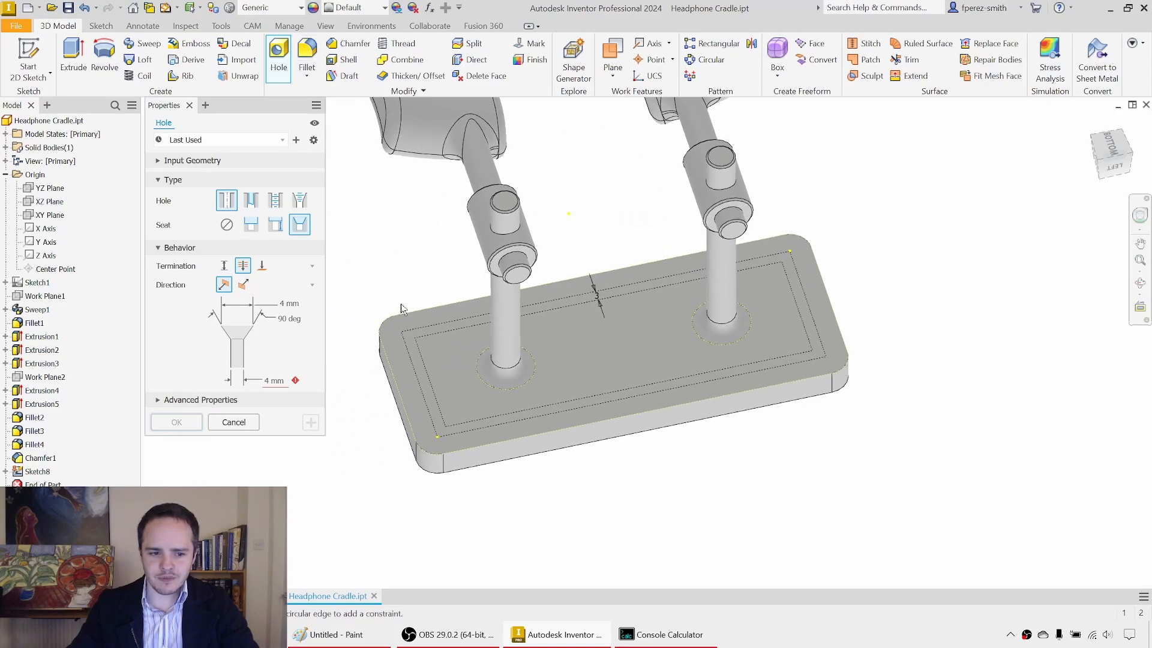
click(415, 337)
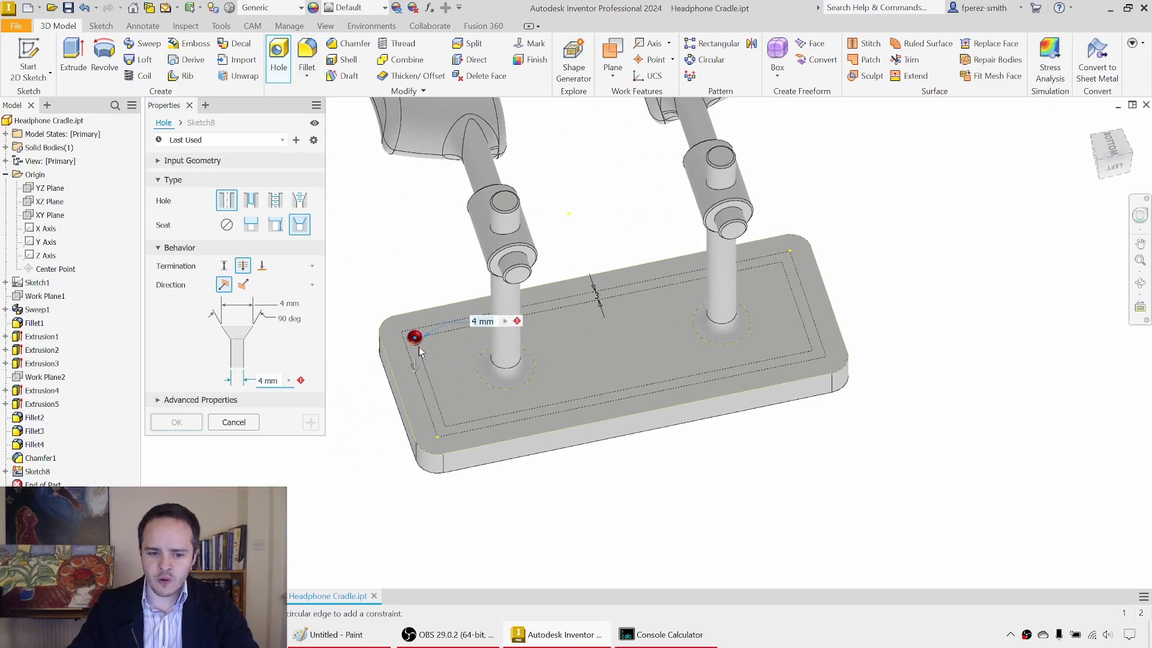
click(446, 427)
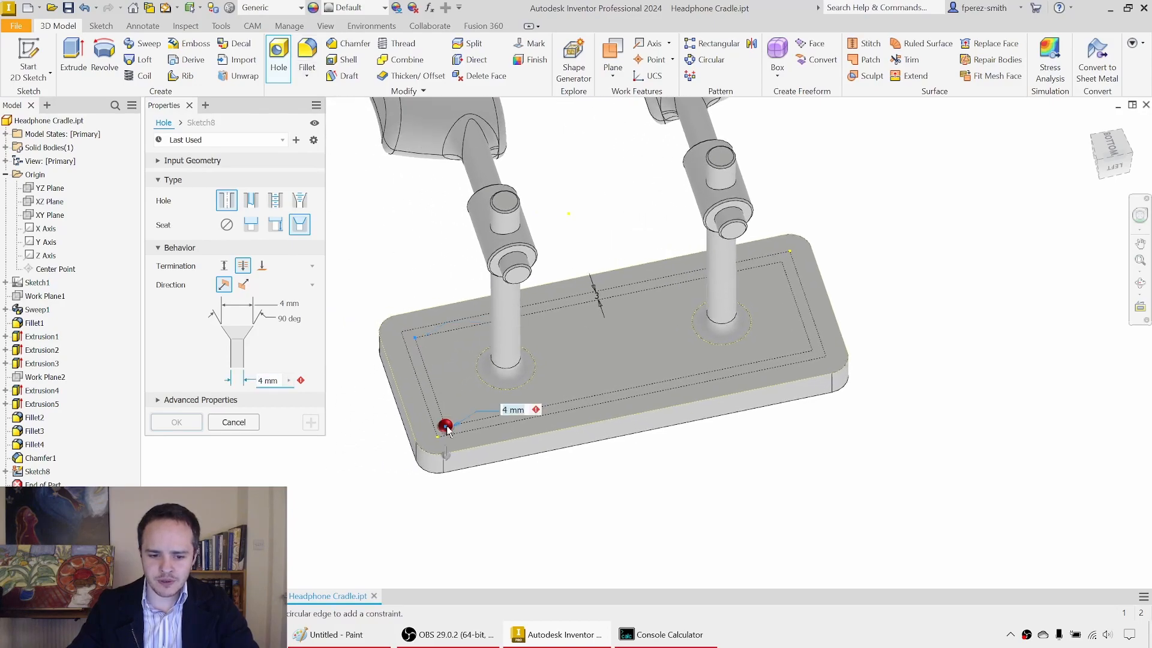
click(813, 351)
click(782, 263)
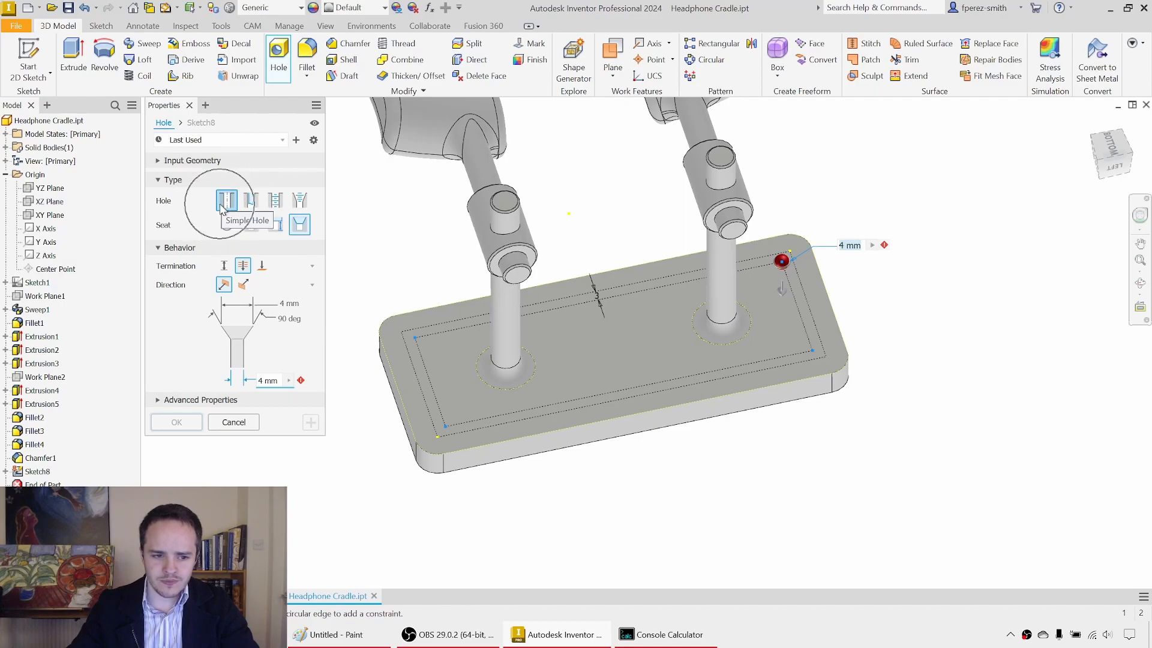
Step: Give the holes a countersink seat and terminate them at the plate's opposite face
click(296, 231)
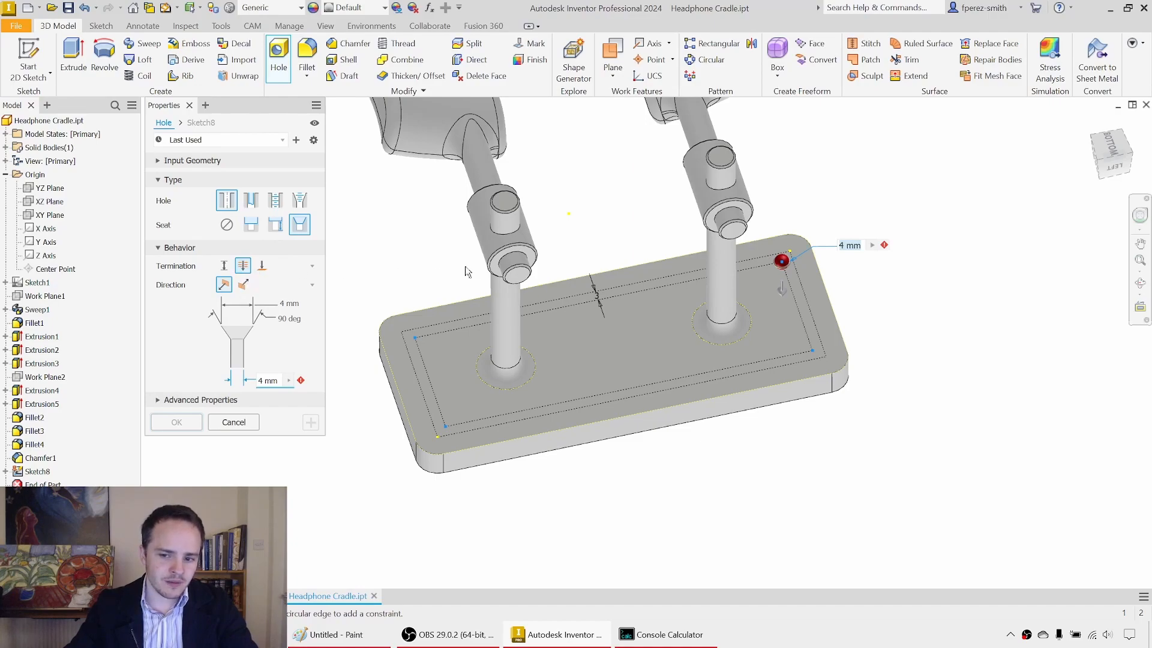
mouse_move(450, 300)
shift+middle_down()
mouse_move(452, 232)
mouse_move(450, 277)
shift+middle_up()
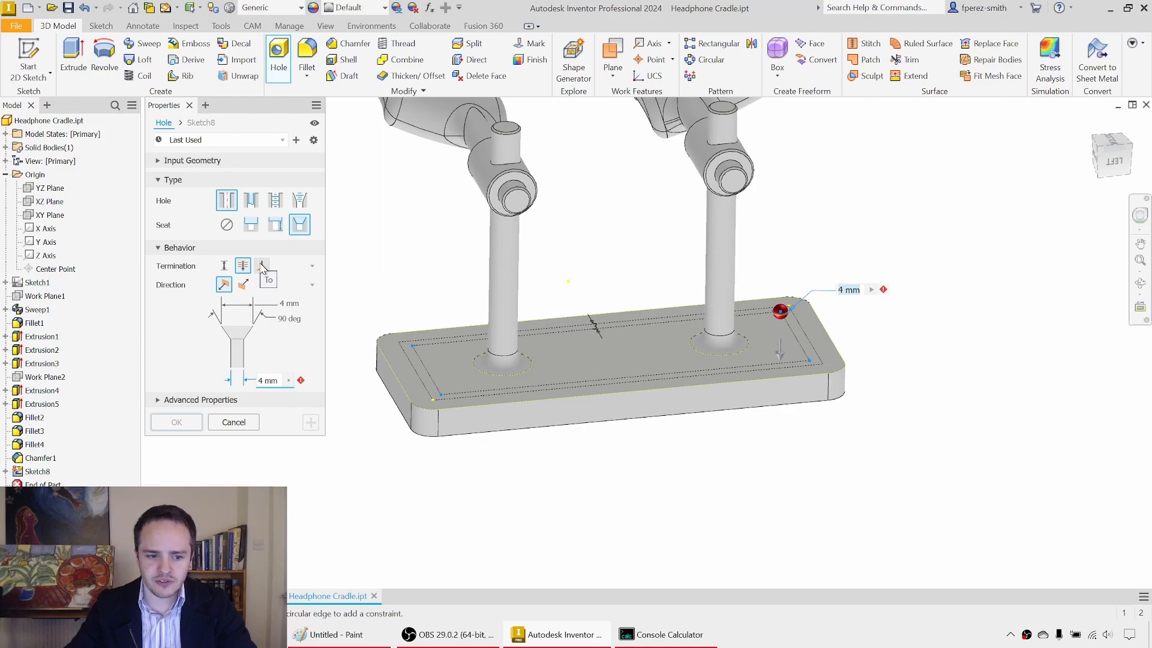
click(262, 265)
shift+middle_drag(532, 470, 552, 348)
click(521, 339)
Step: Set the countersink diameter to 6 mm and create the four holes
click(263, 399)
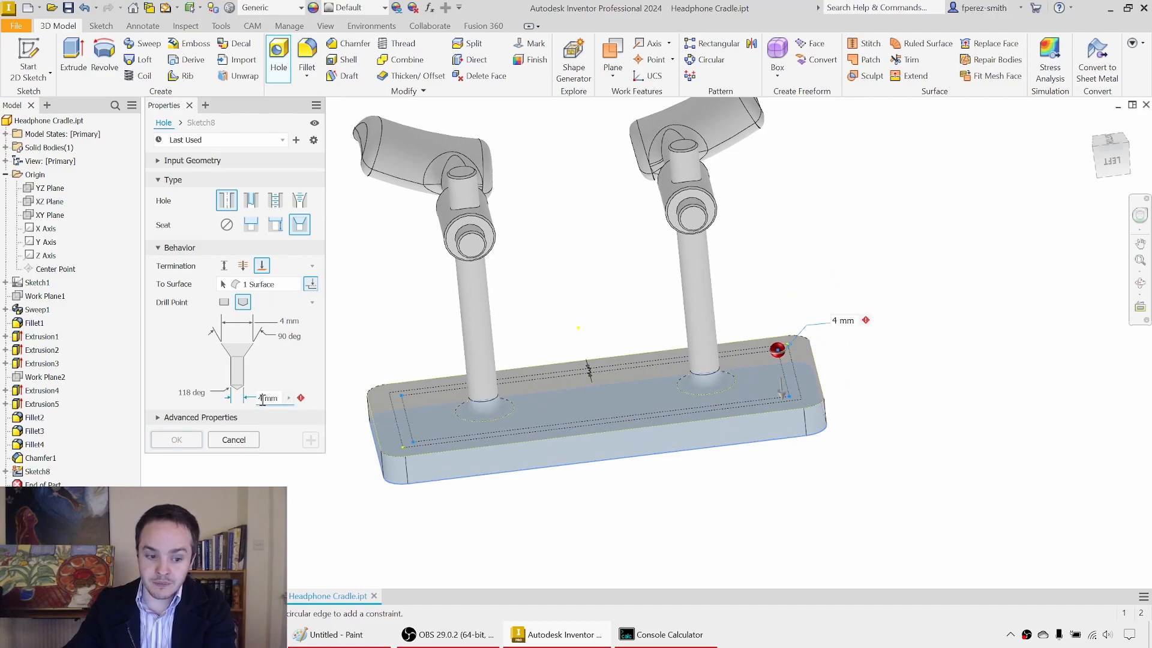
click(279, 321)
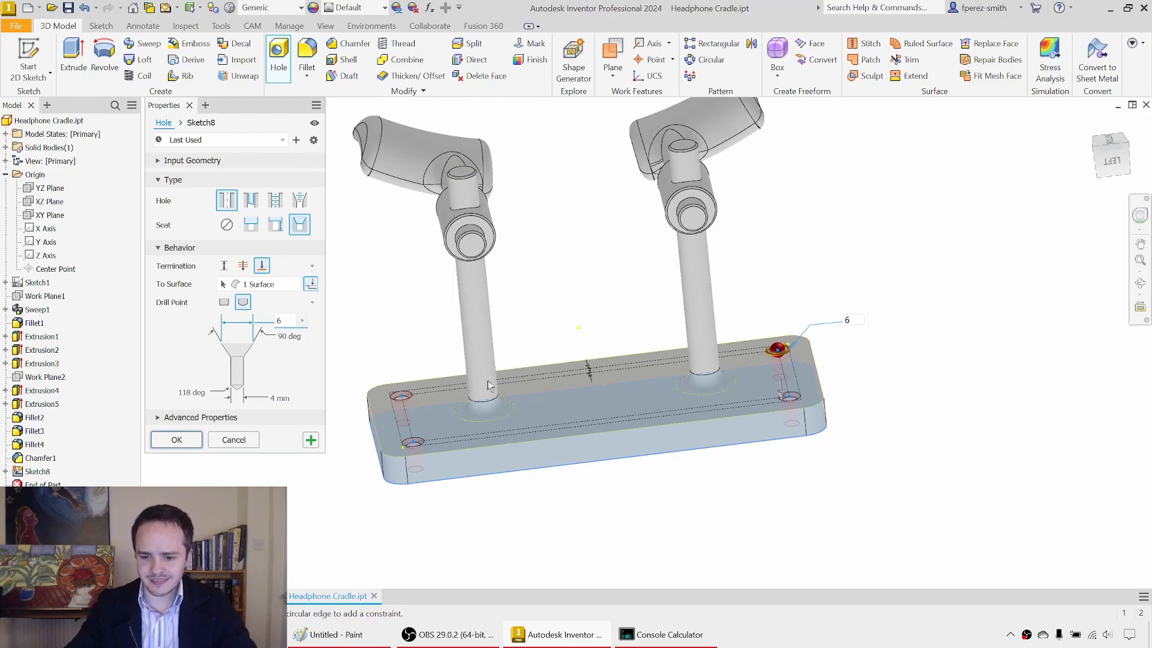
click(177, 440)
Step: Chamfer the outer edge loops of both large plate faces with a distance of 0.5 mm
scroll(576, 366, up, 5)
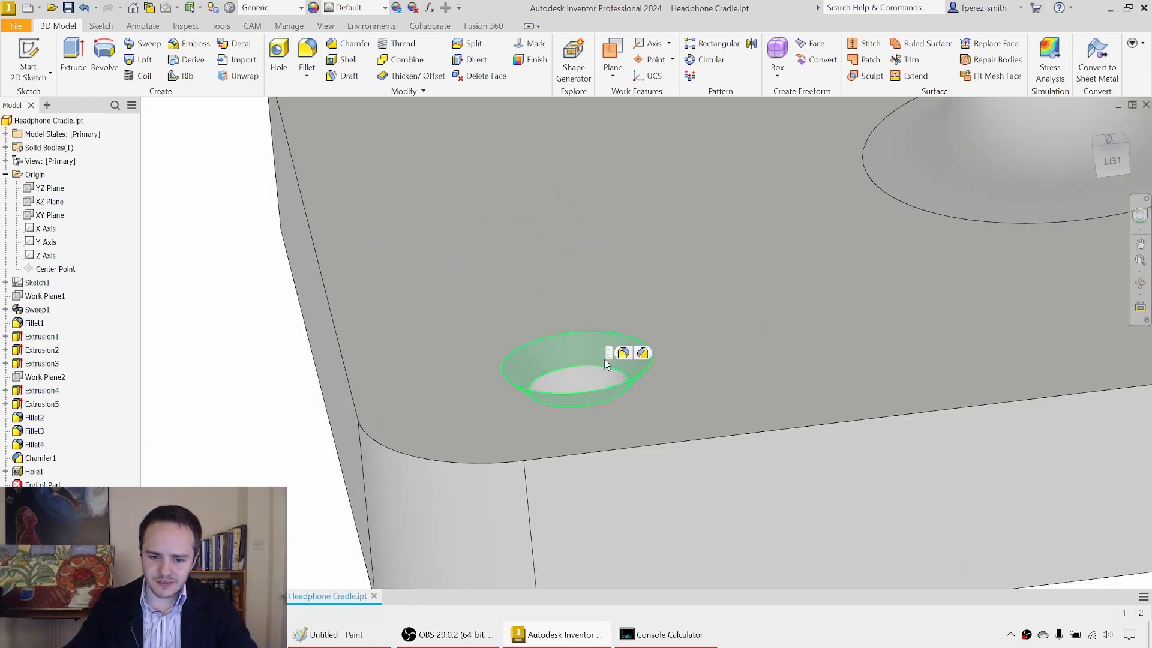
click(596, 349)
shift+click(569, 376)
mouse_move(505, 376)
shift+middle_down()
mouse_move(513, 417)
mouse_move(515, 406)
mouse_move(459, 410)
mouse_move(491, 334)
mouse_move(627, 224)
mouse_move(613, 261)
mouse_move(618, 192)
mouse_move(640, 206)
mouse_move(545, 294)
shift+middle_up()
scroll(516, 405, down, 5)
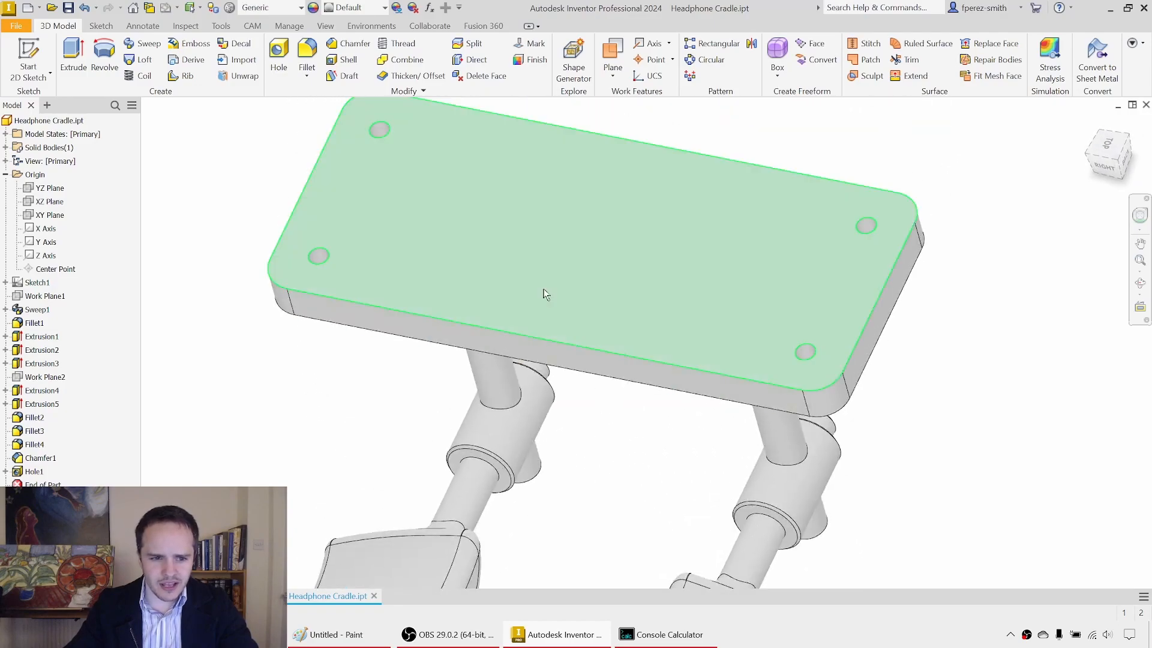
click(354, 43)
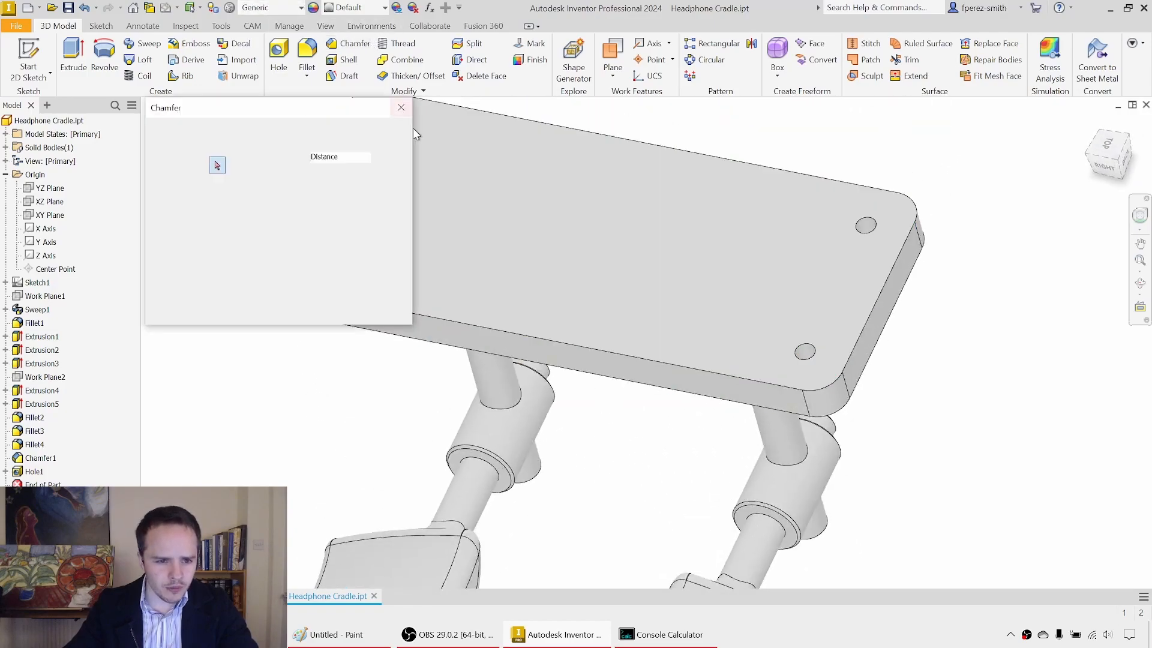
click(514, 358)
click(277, 302)
Step: Assign the ABS Plastic material to the headphone cradle
scroll(563, 447, down, 2)
middle_drag(565, 448, 571, 340)
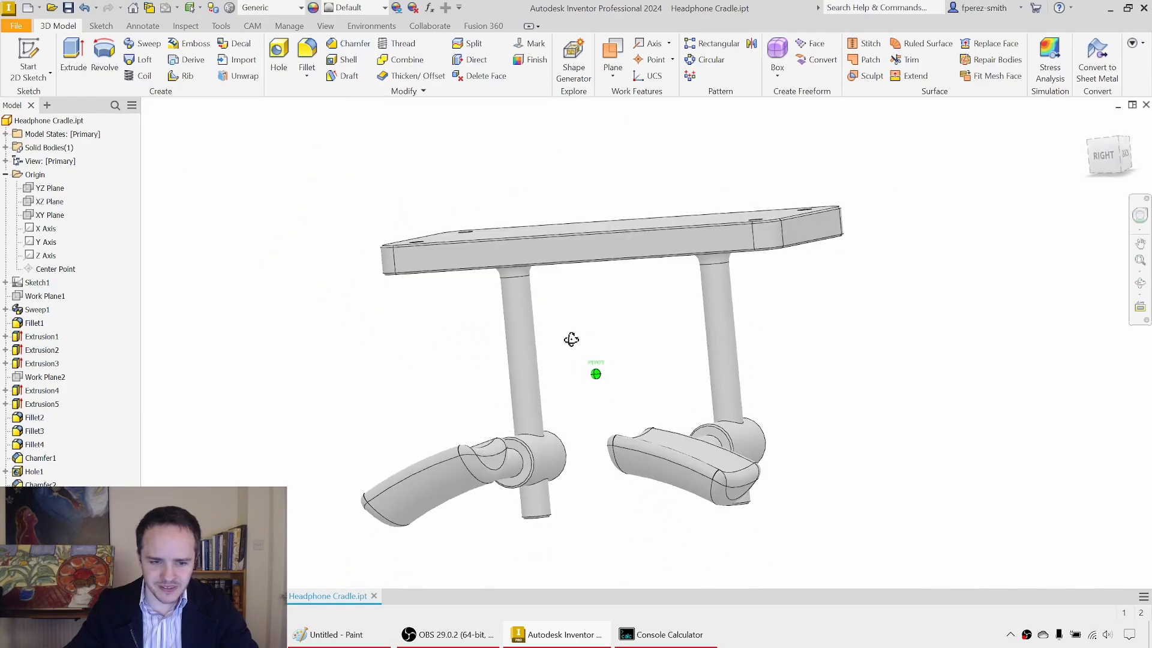
click(293, 8)
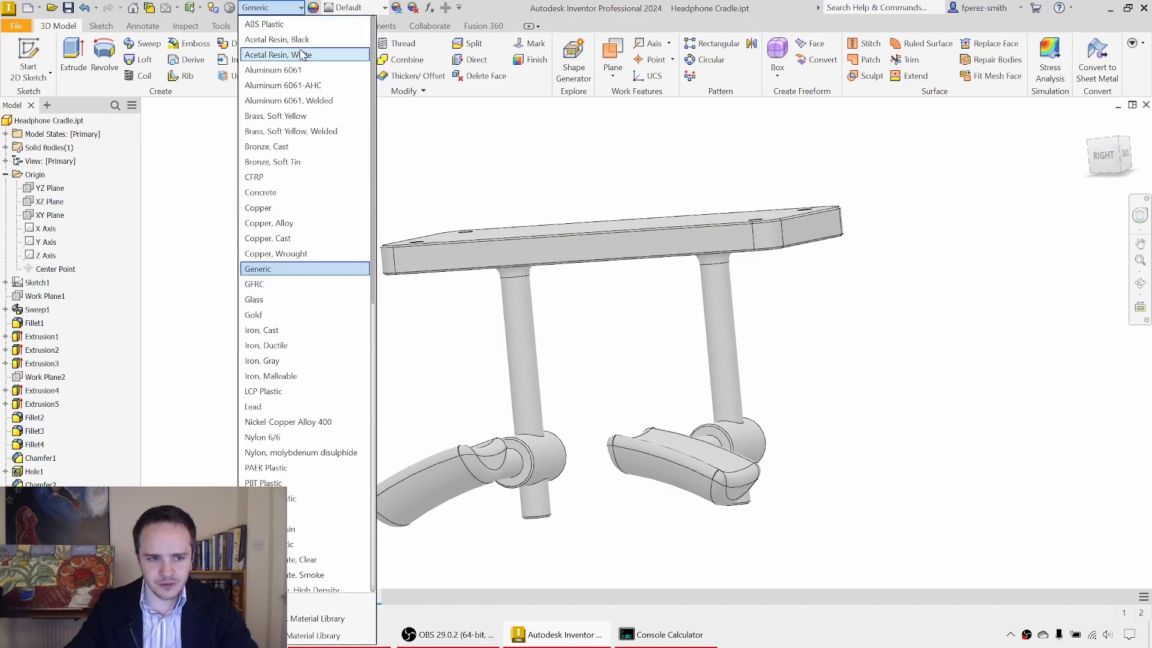
click(282, 23)
shift+middle_drag(495, 170, 638, 363)
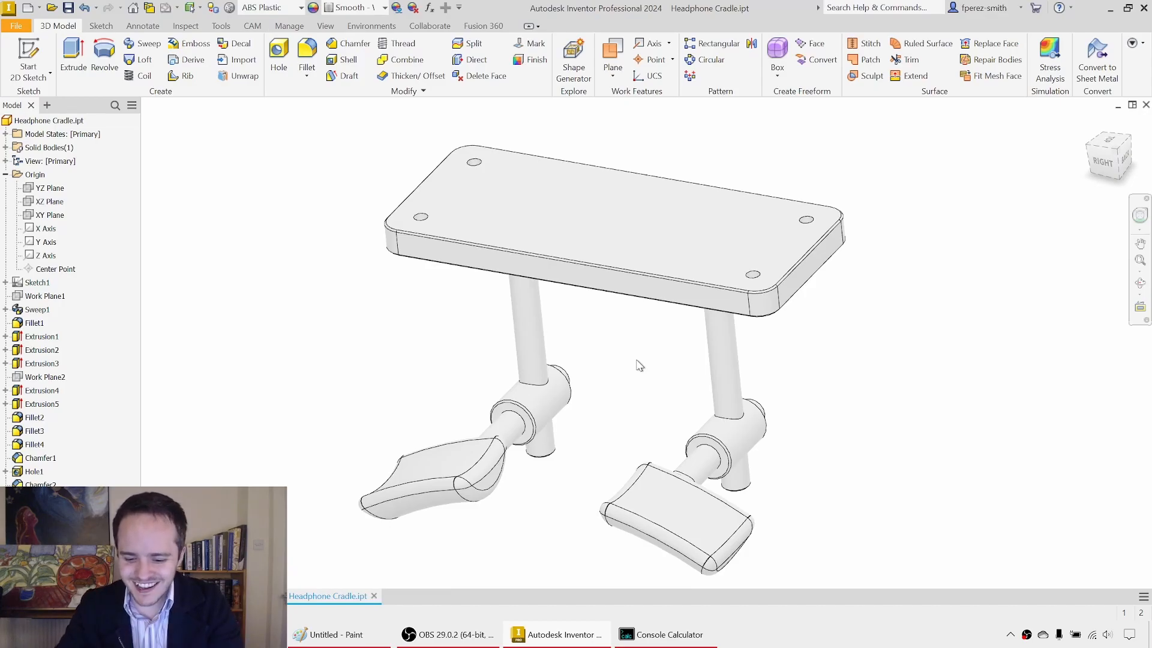